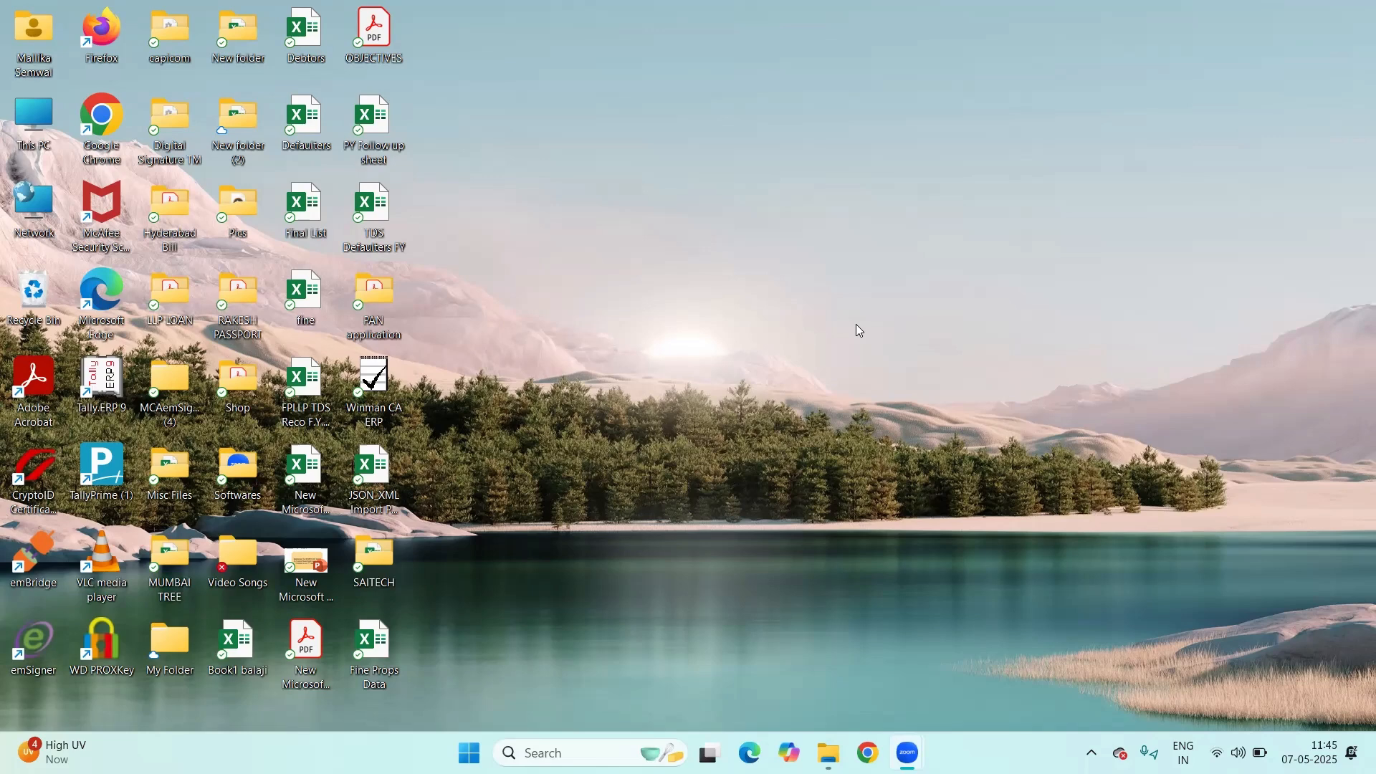
- Open Google Chrome in a maximized window with the CA user profile
click(816, 634)
click(868, 752)
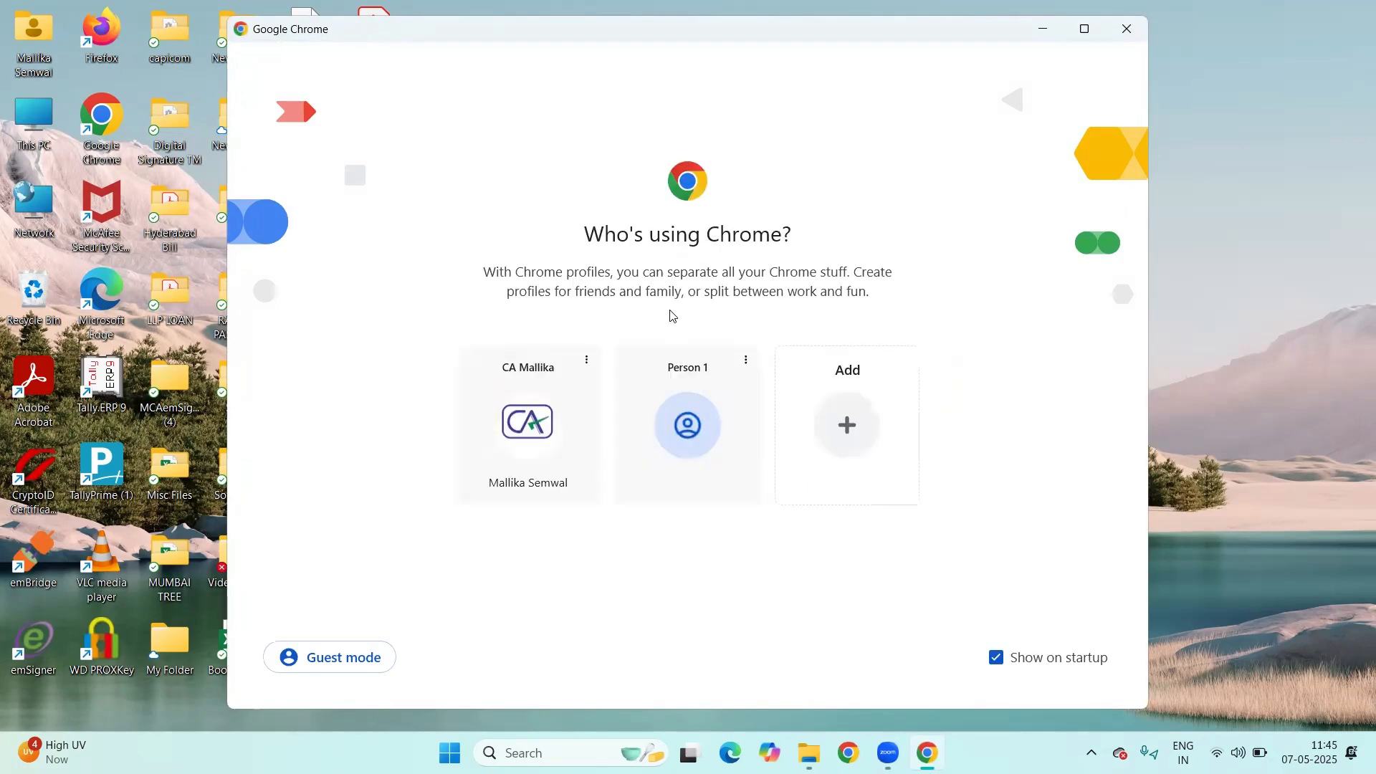
click(1088, 29)
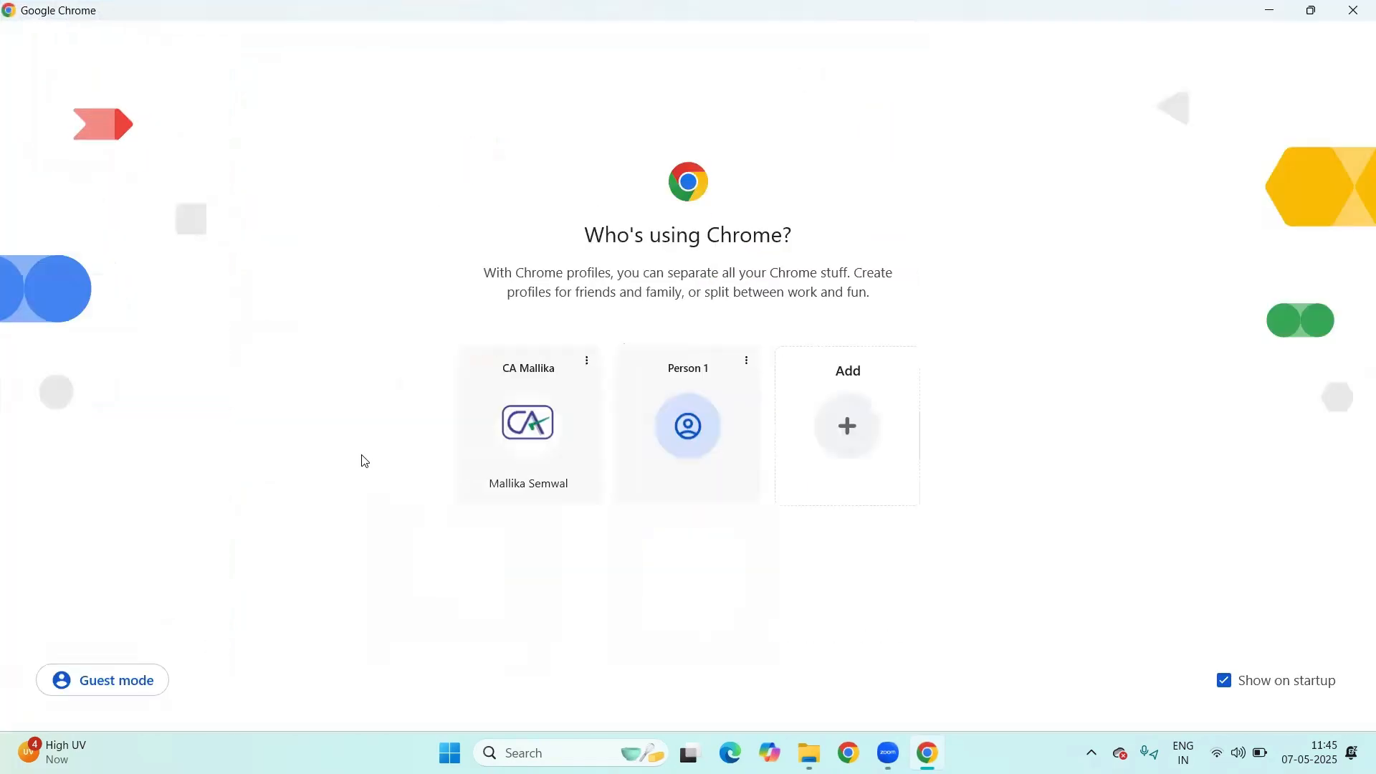
click(529, 430)
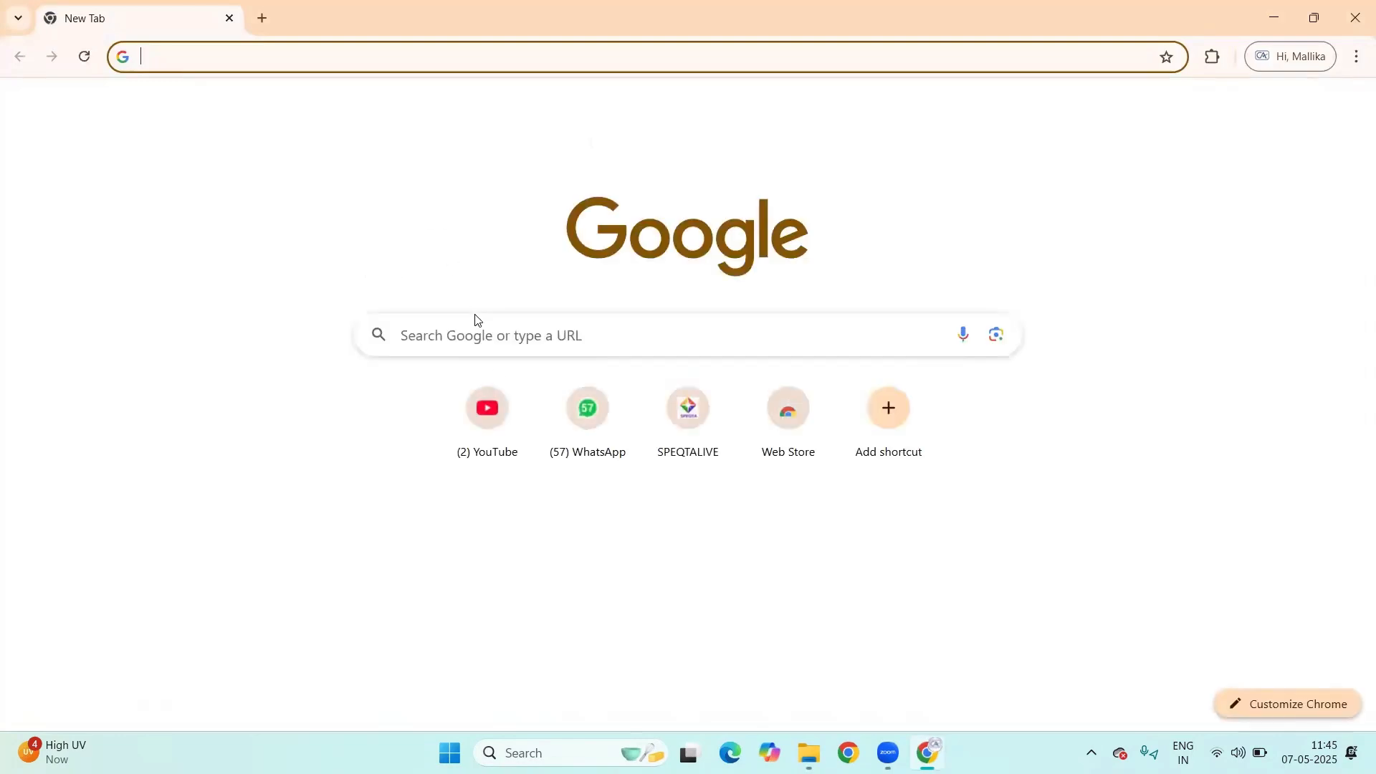
- Search Google for "mca login" and open the MCA Login page on mca.gov.in
click(478, 331)
text(mca )
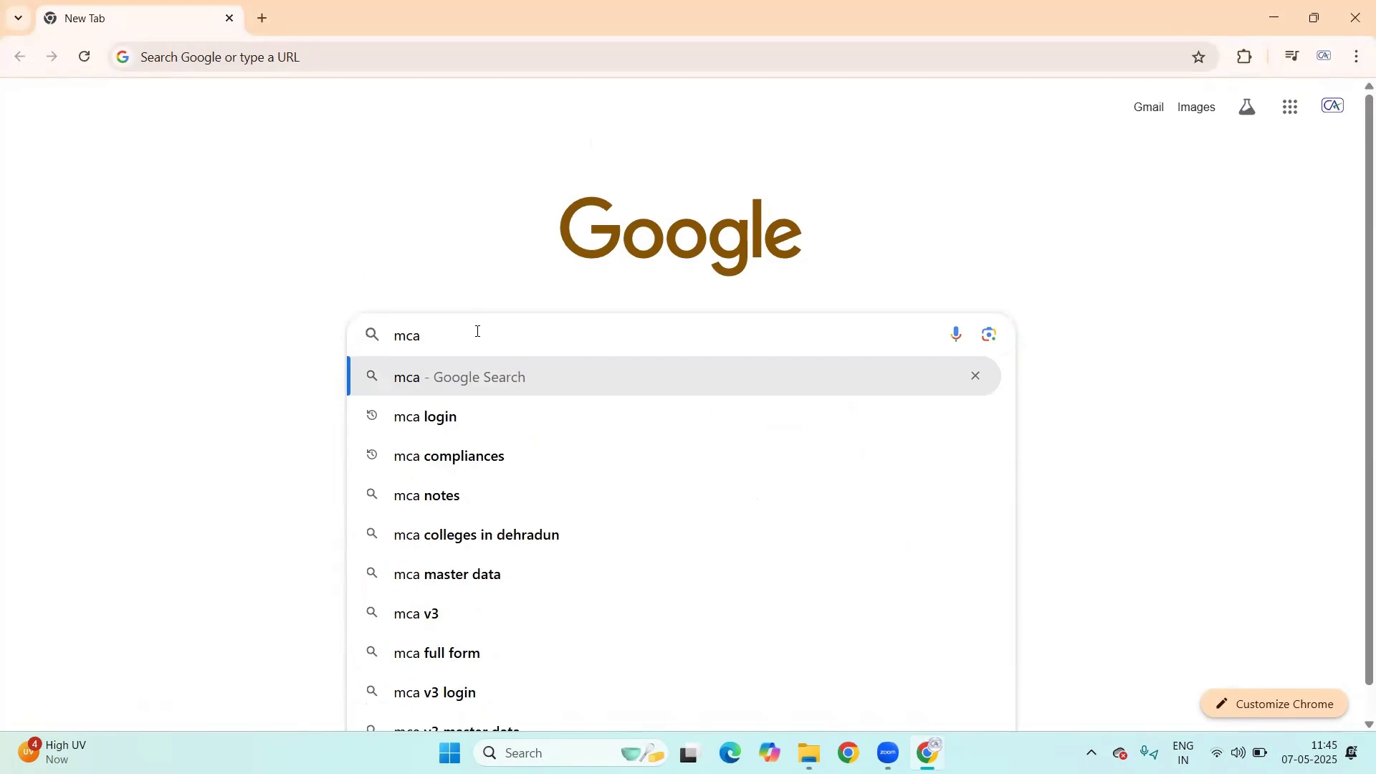
text(login)
key(Return)
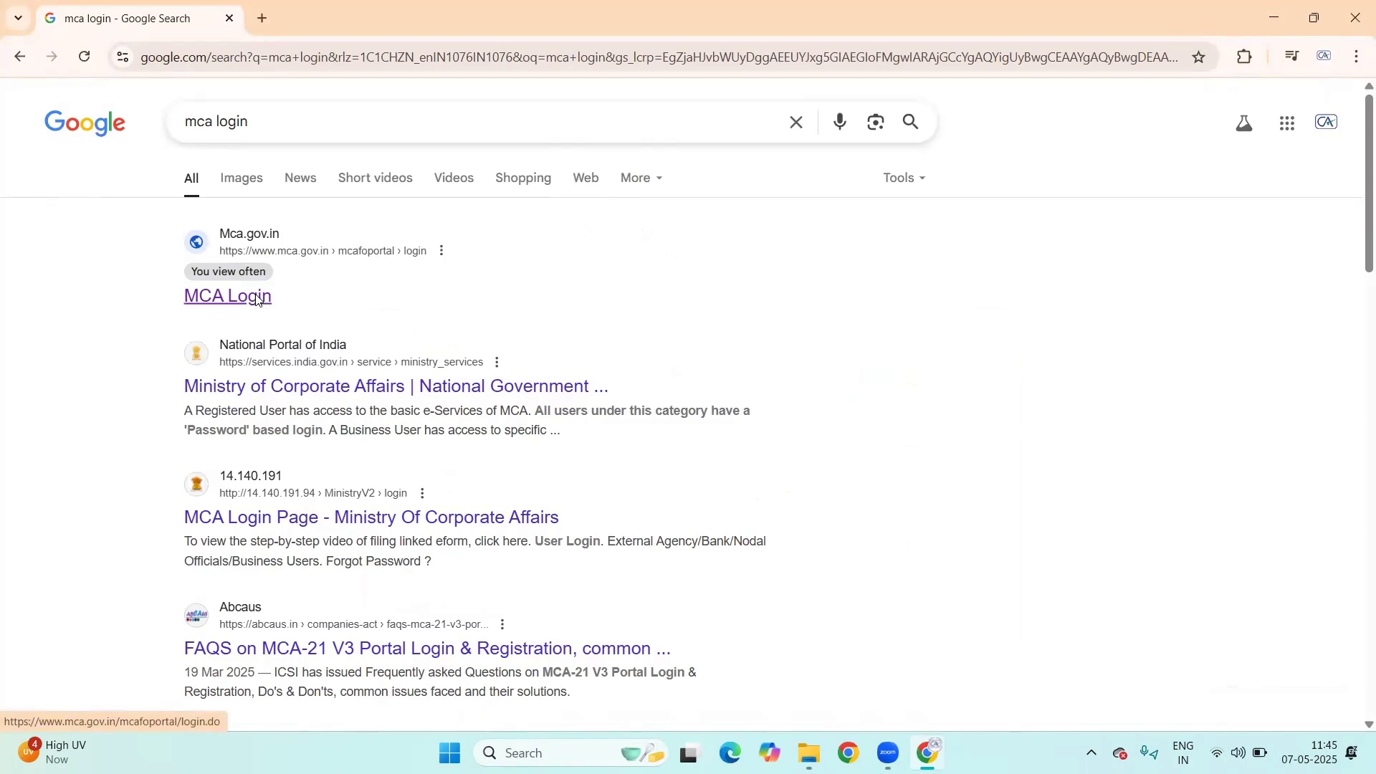
click(258, 300)
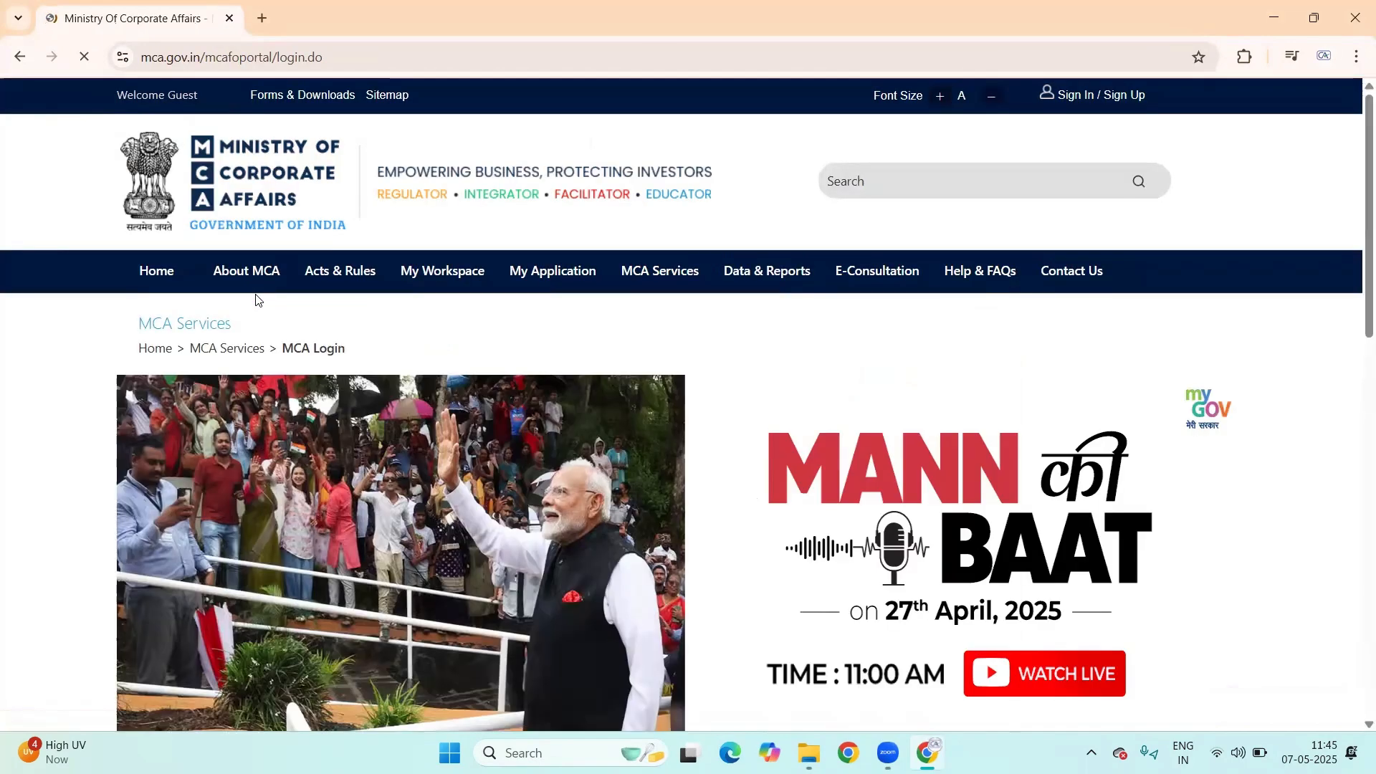
- Open the MCA Services section of the Ministry of Corporate Affairs site
scroll(476, 450, down, 1)
scroll(477, 450, down, 3)
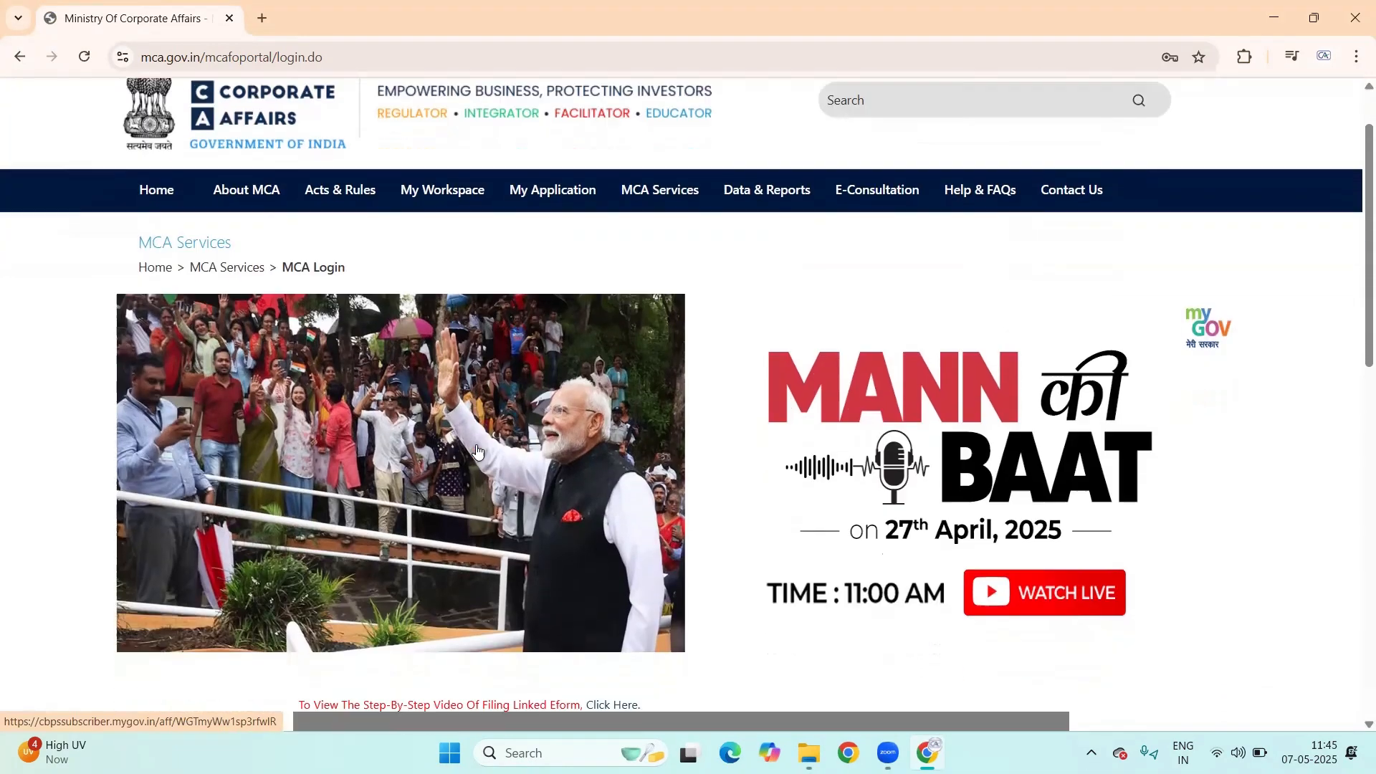
scroll(476, 450, up, 3)
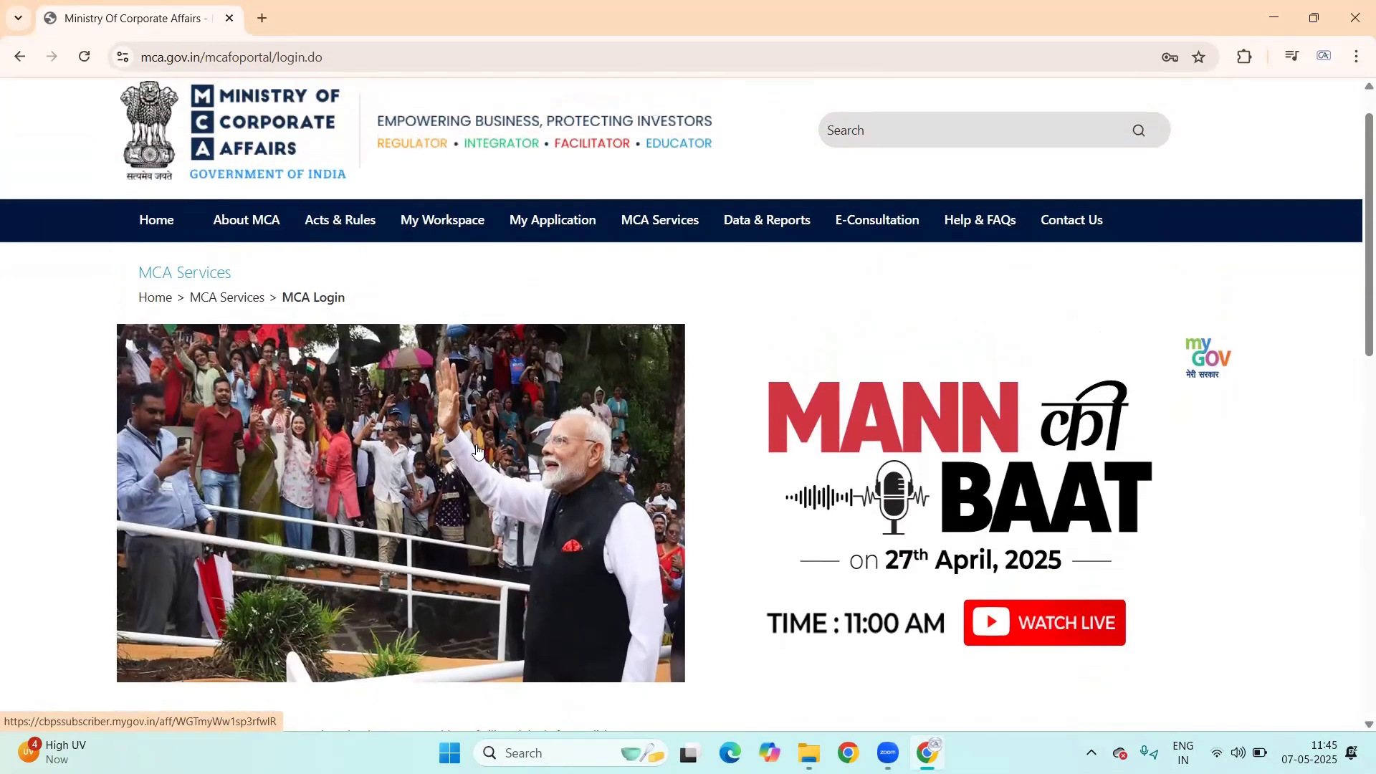
mouse_move(693, 219)
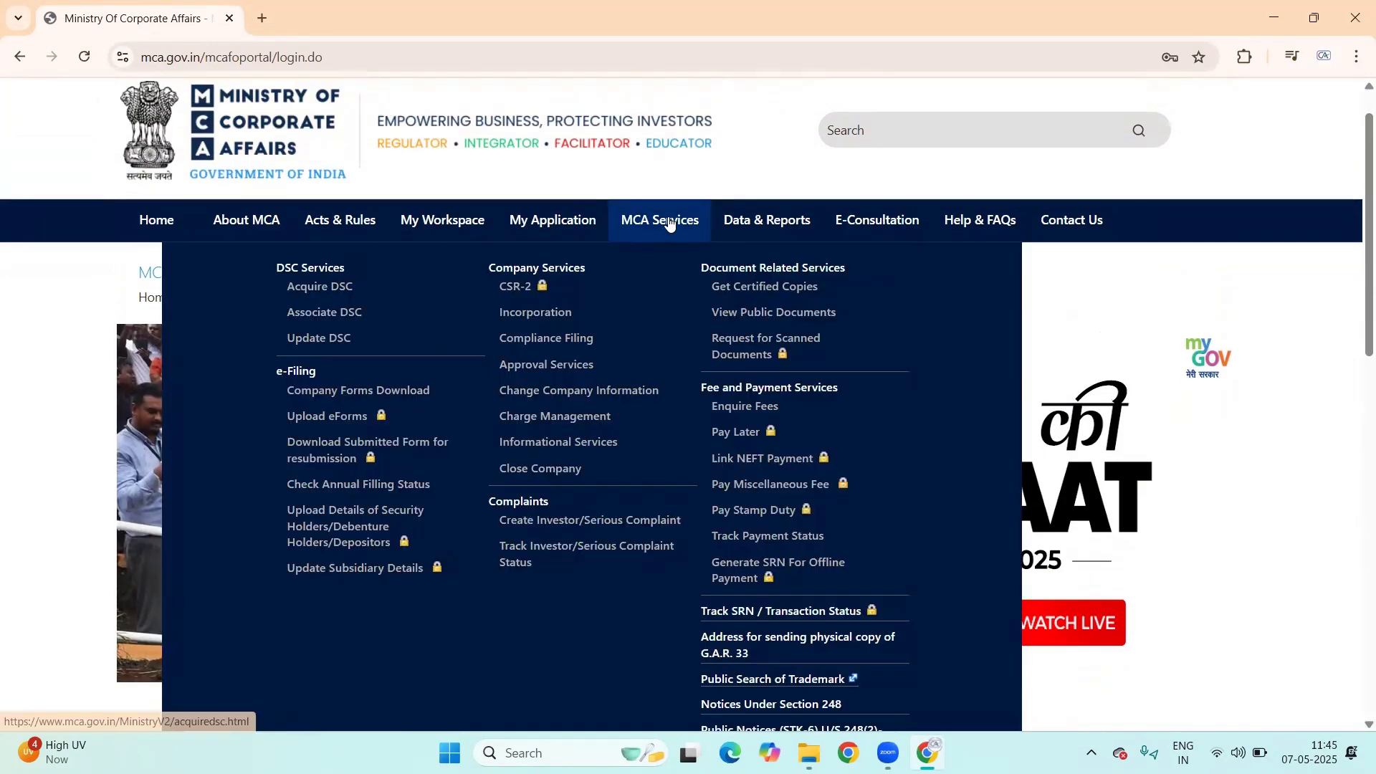
click(669, 223)
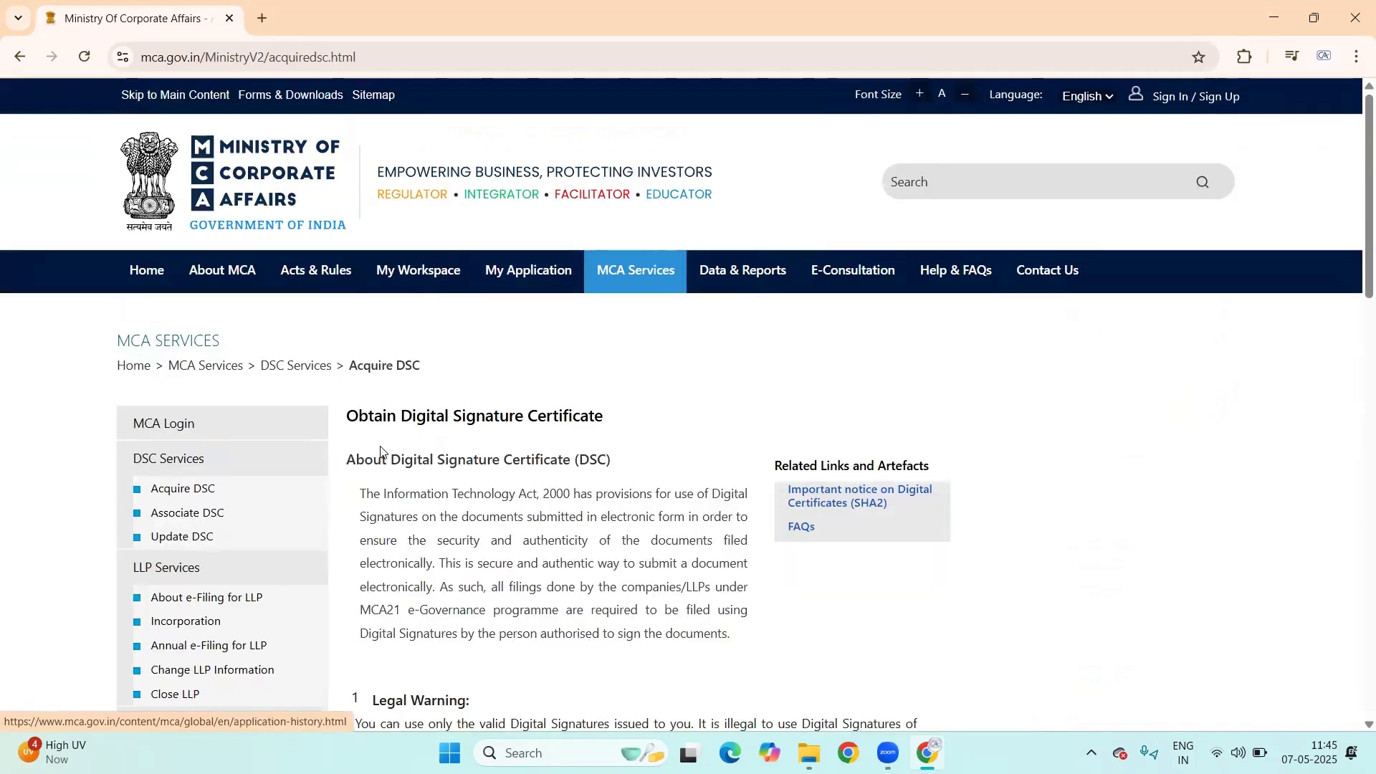
- Open the Company Forms Download page from the e-Filing services
scroll(327, 578, down, 2)
scroll(327, 577, down, 4)
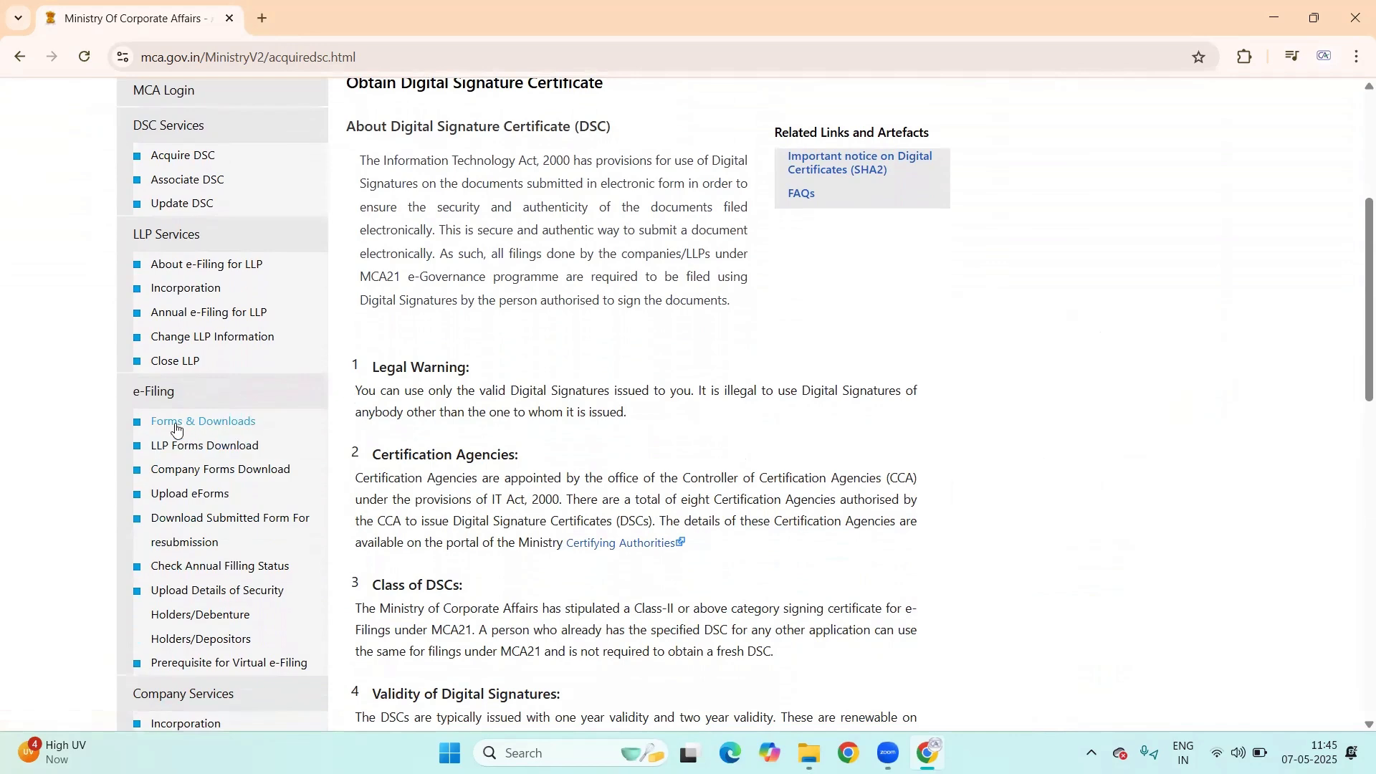
click(230, 427)
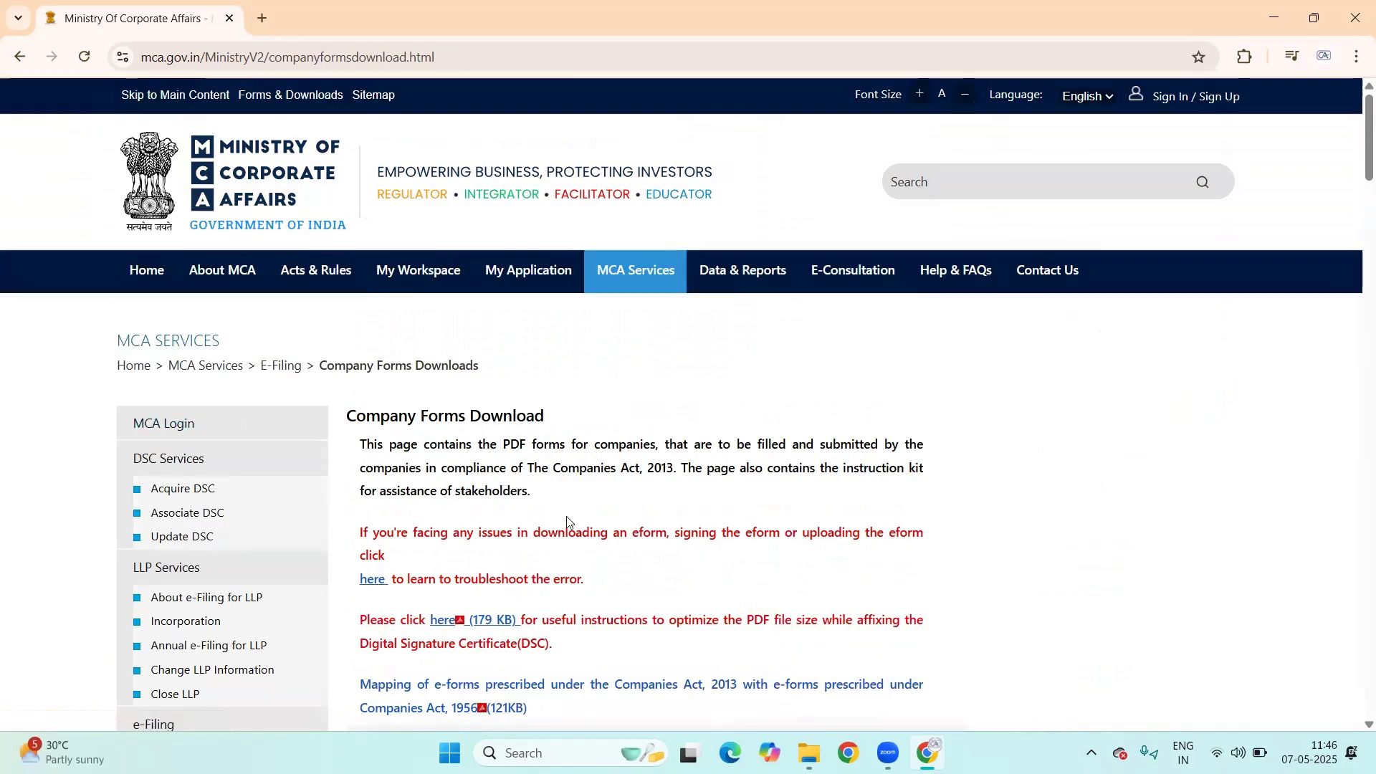
- Download the Form CSR-1 zip, e-Form version without instruction kit, listed among the Incorporation services
scroll(568, 523, down, 4)
scroll(567, 522, down, 5)
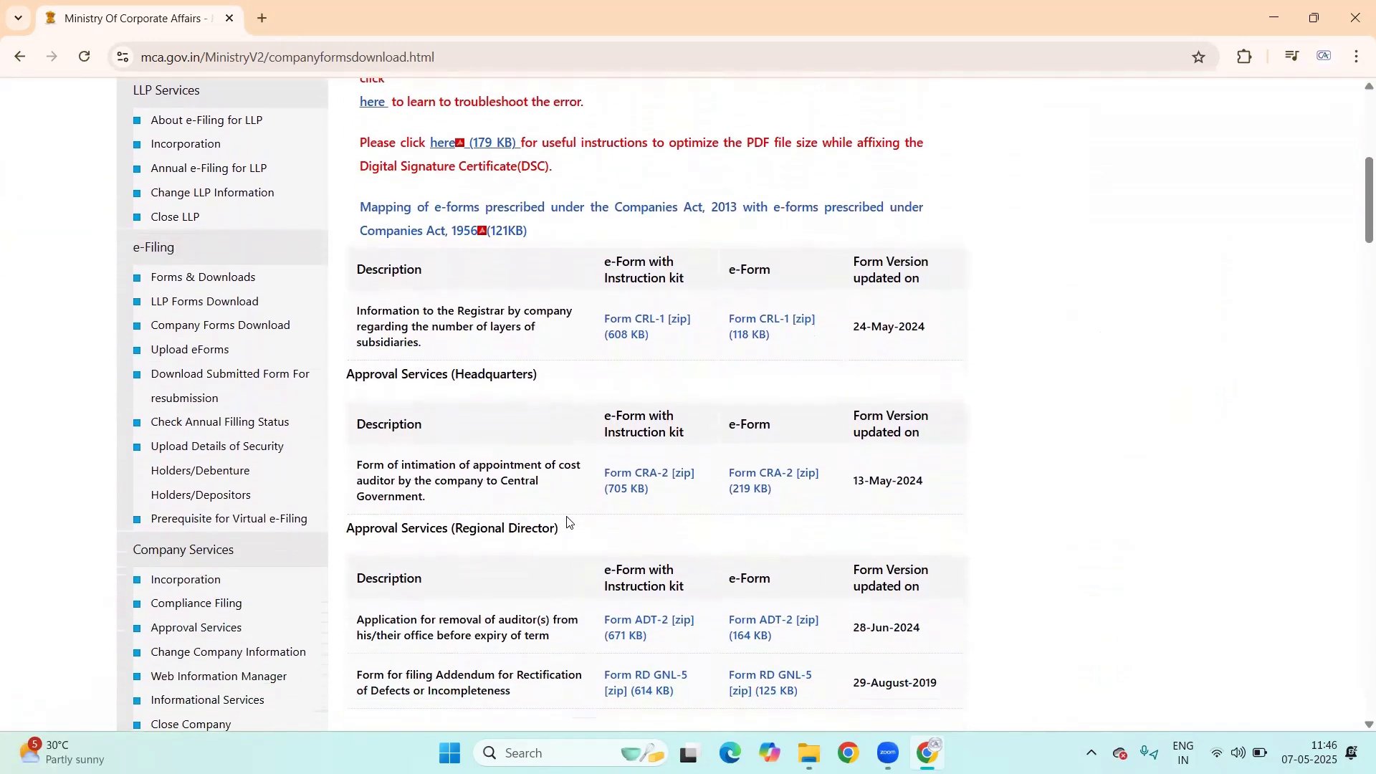
scroll(566, 522, down, 6)
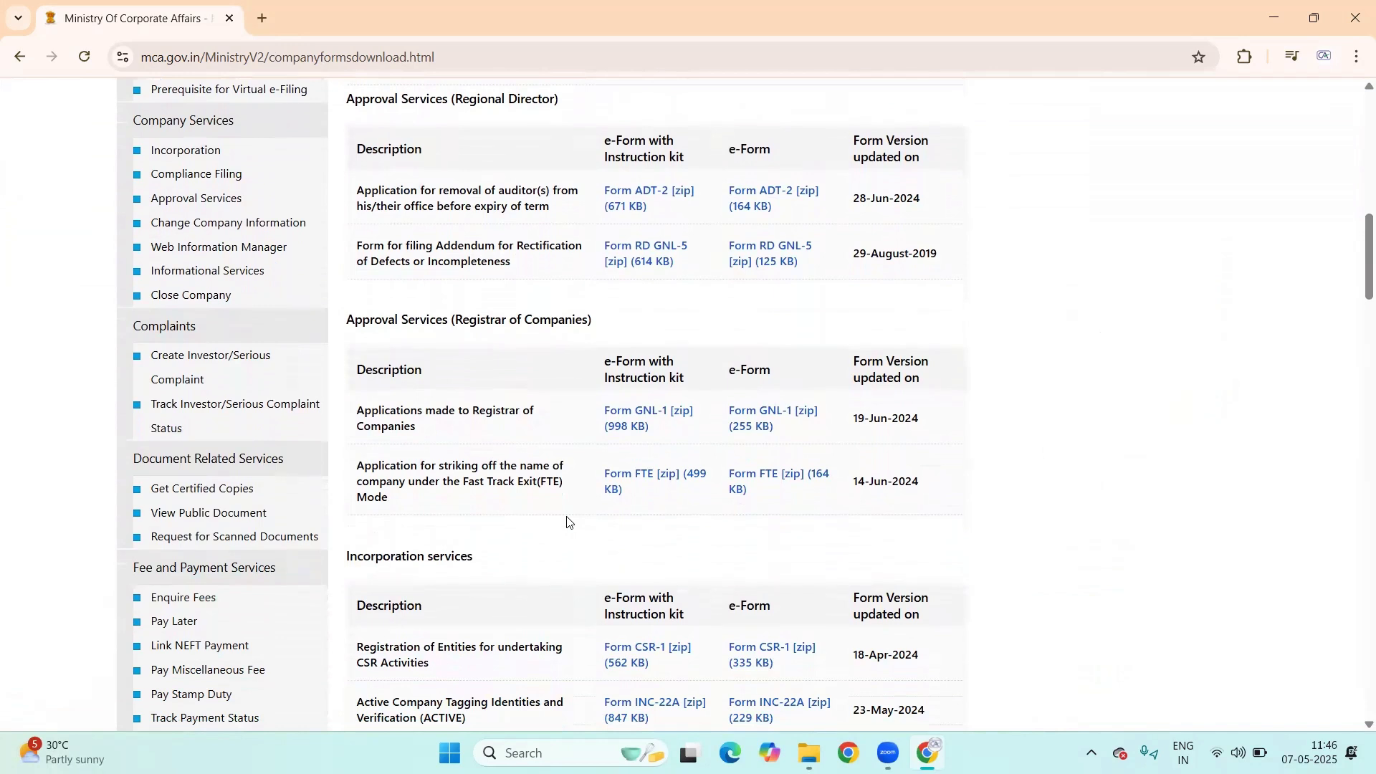
scroll(566, 522, down, 1)
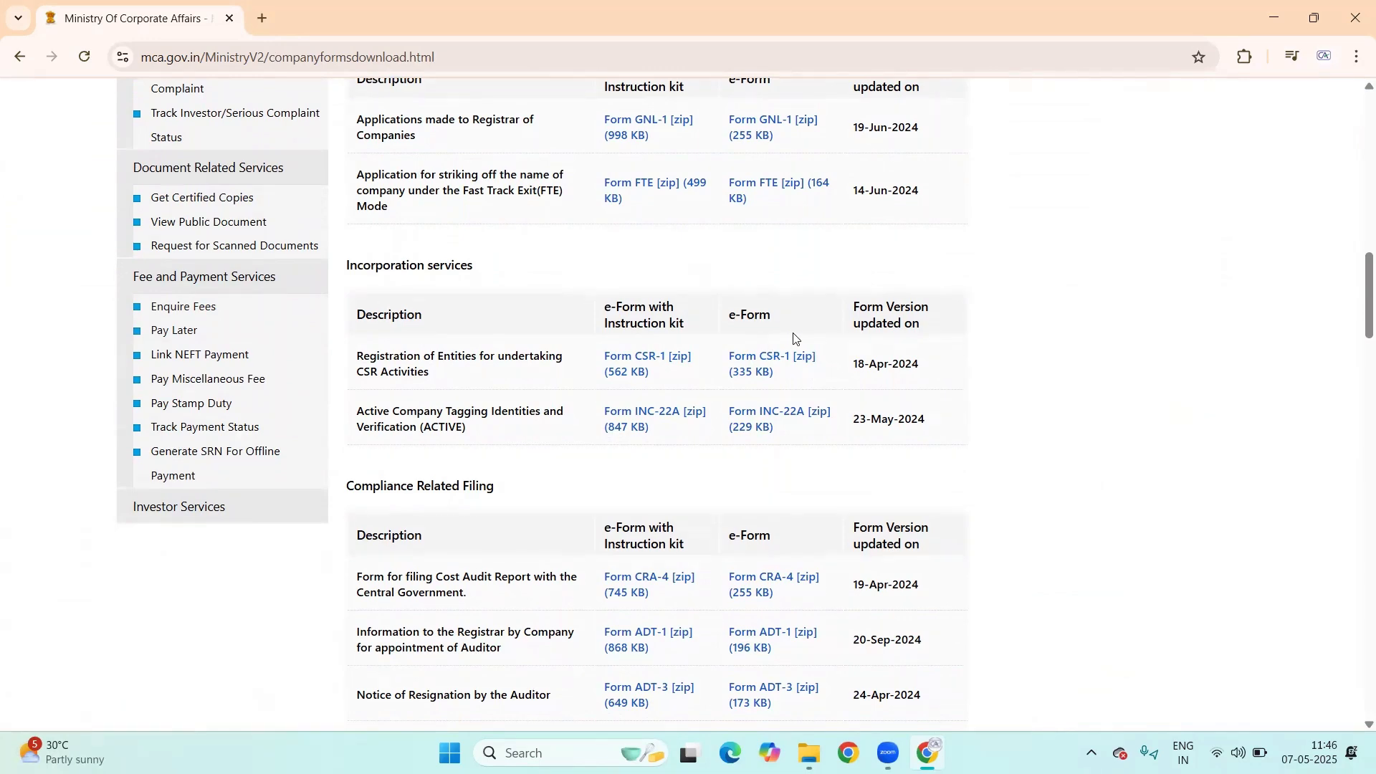
click(746, 363)
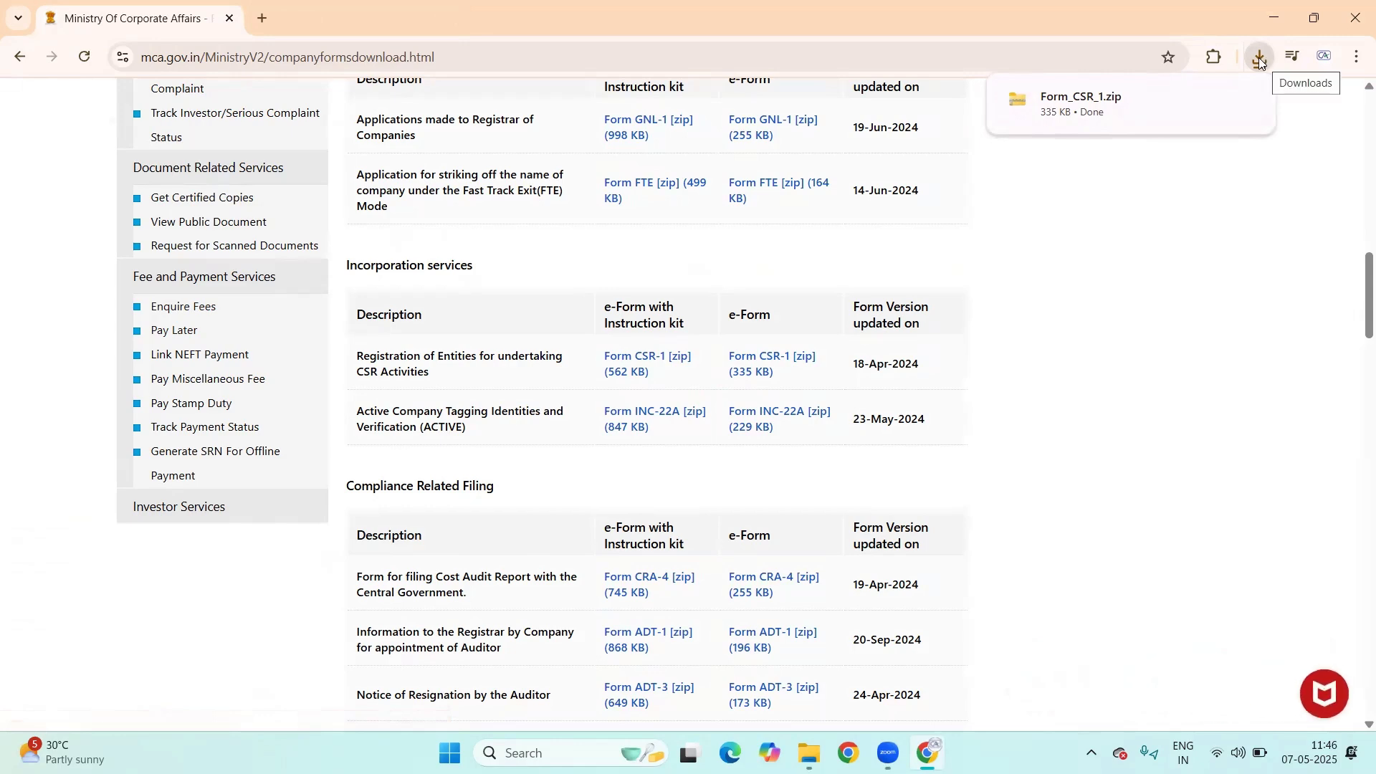
- Show the downloaded Form_CSR_1 archive in its folder and copy it into New folder inside CSR 1
mouse_move(1224, 96)
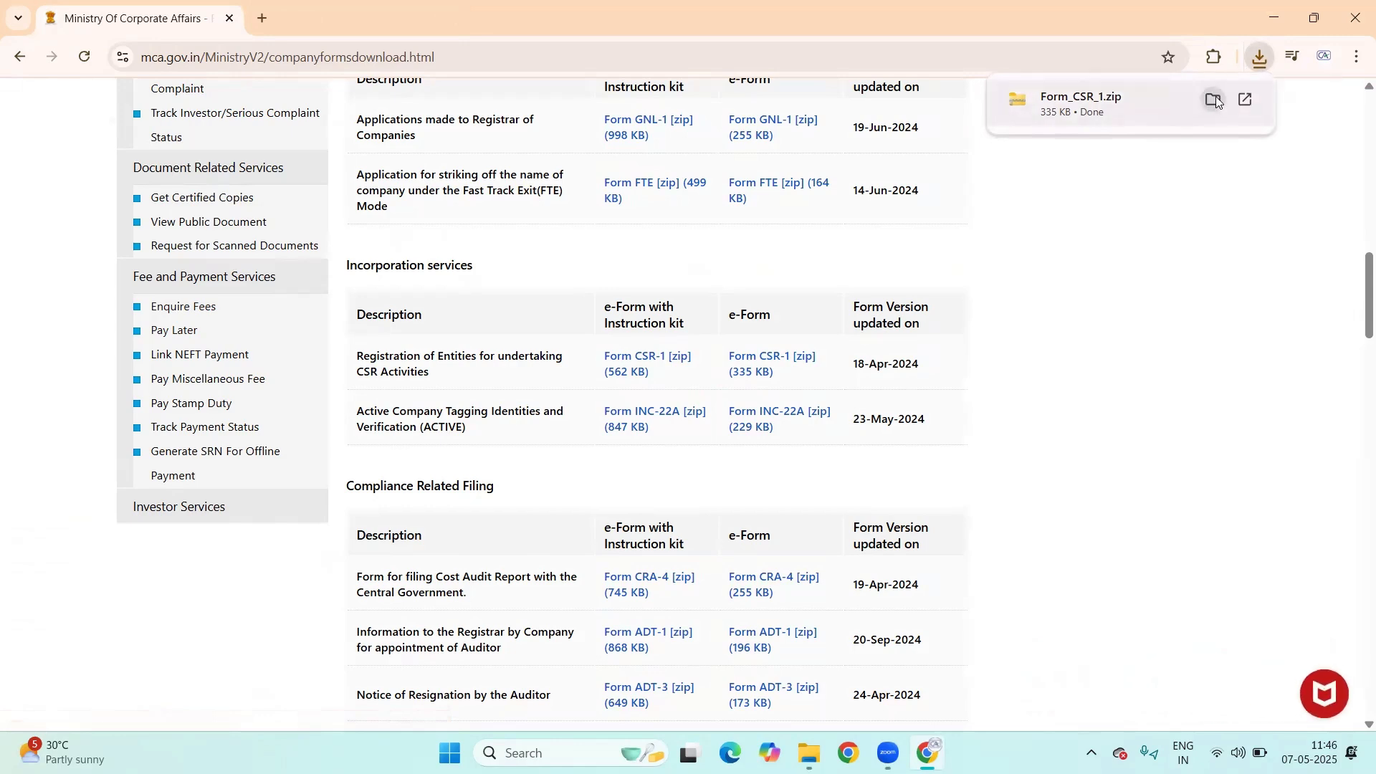
click(1216, 99)
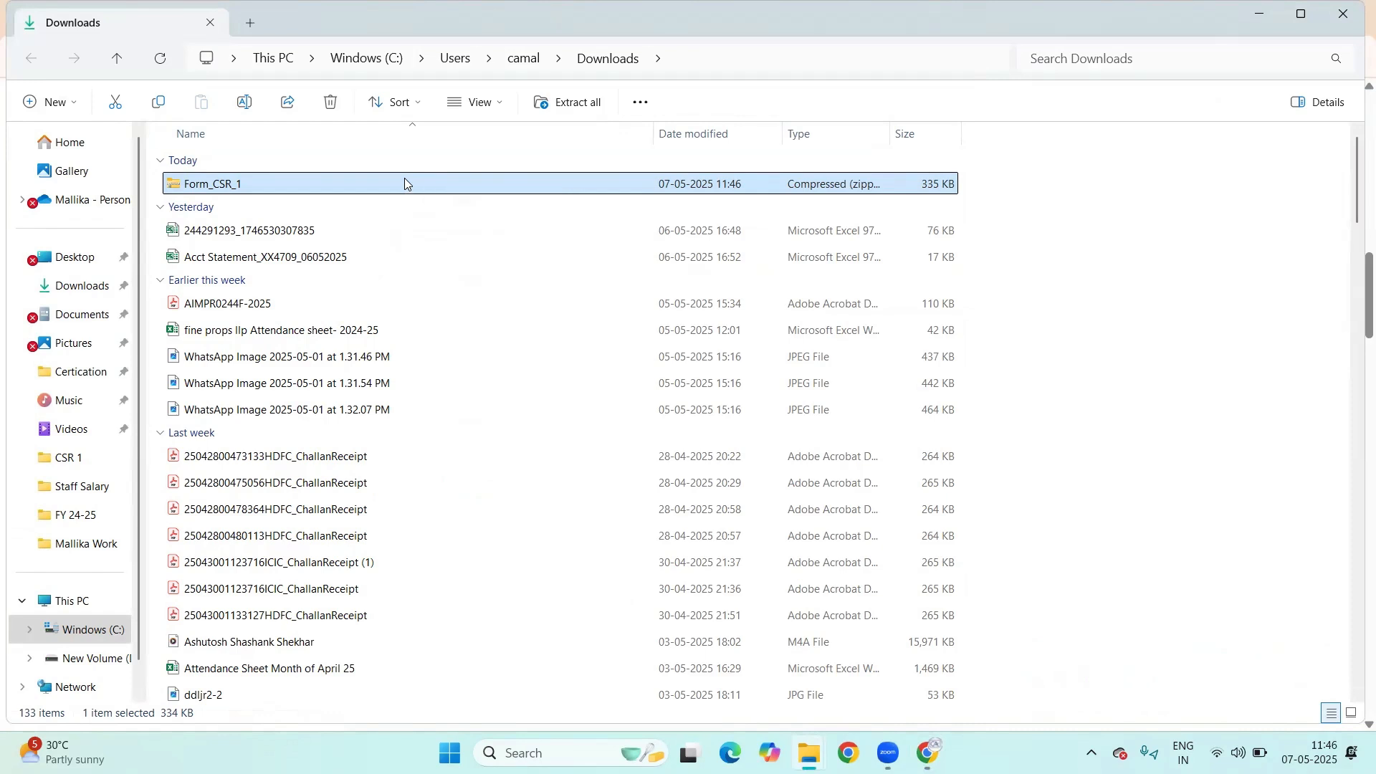
key(ctrl+c)
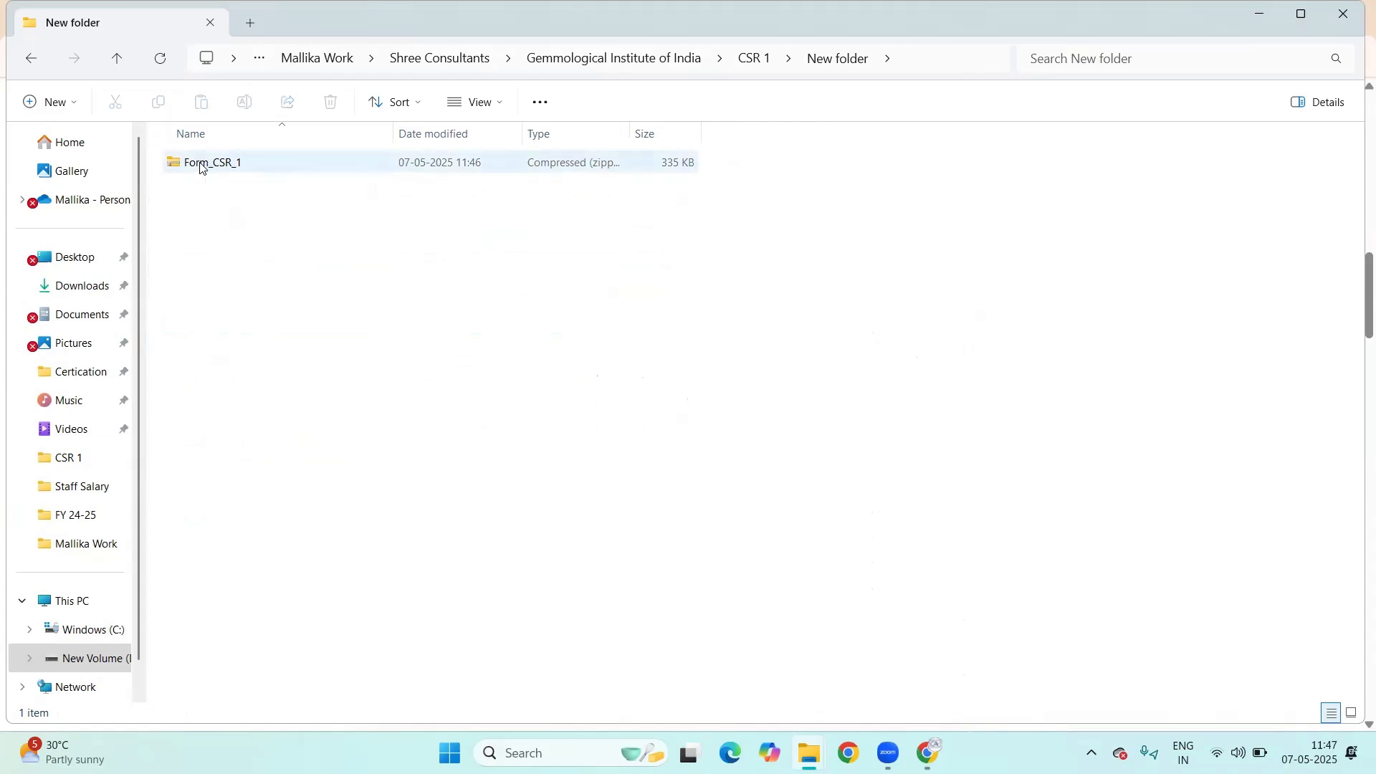
- Extract the Form_CSR_1 archive directly into the current folder with WinRAR
click(201, 168)
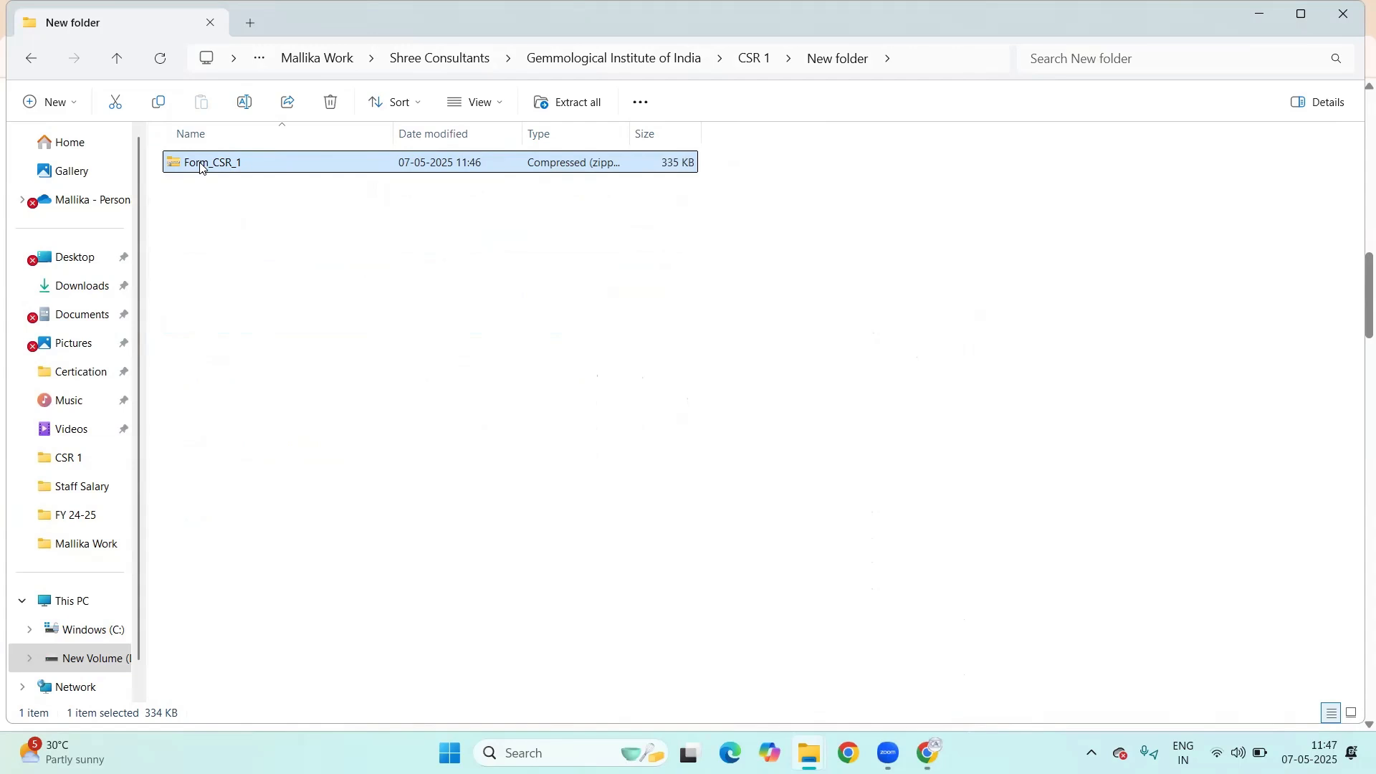
right_click(200, 167)
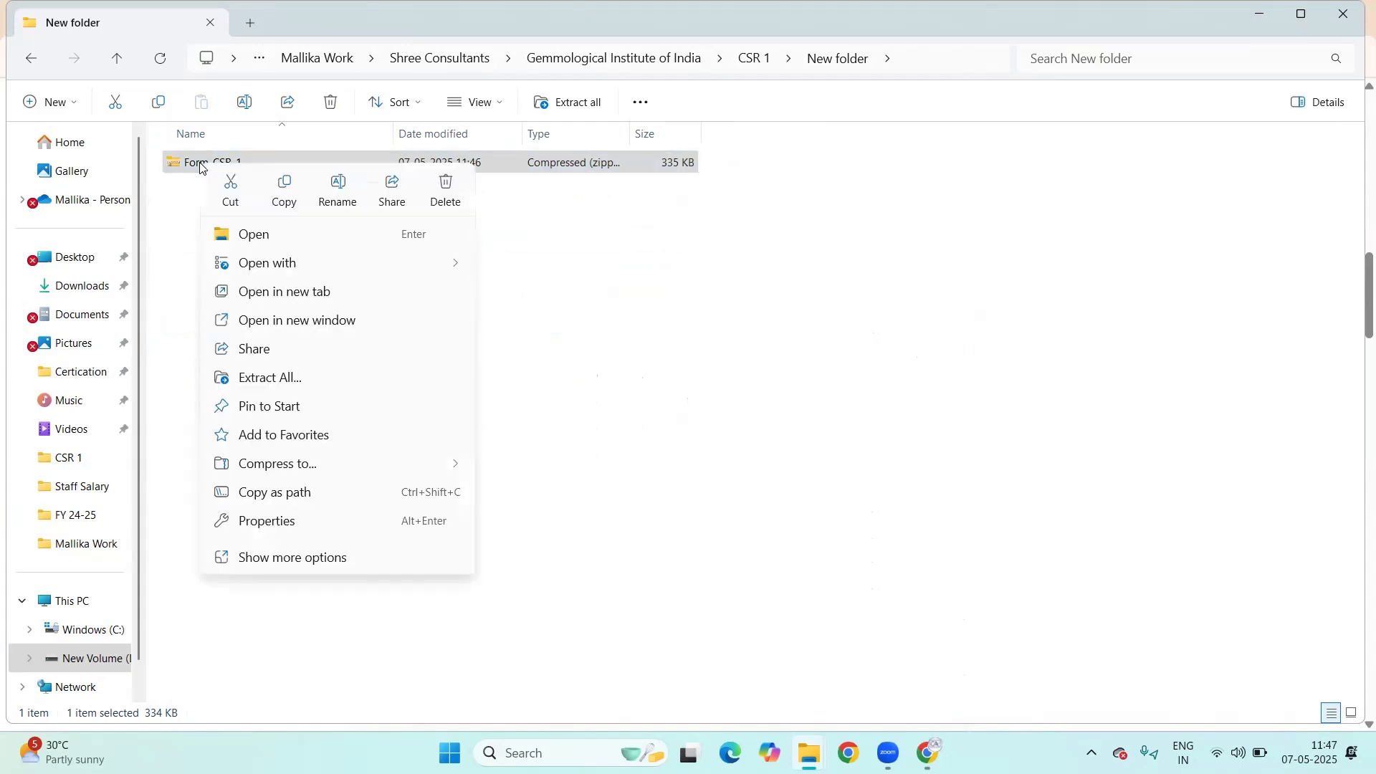
click(289, 559)
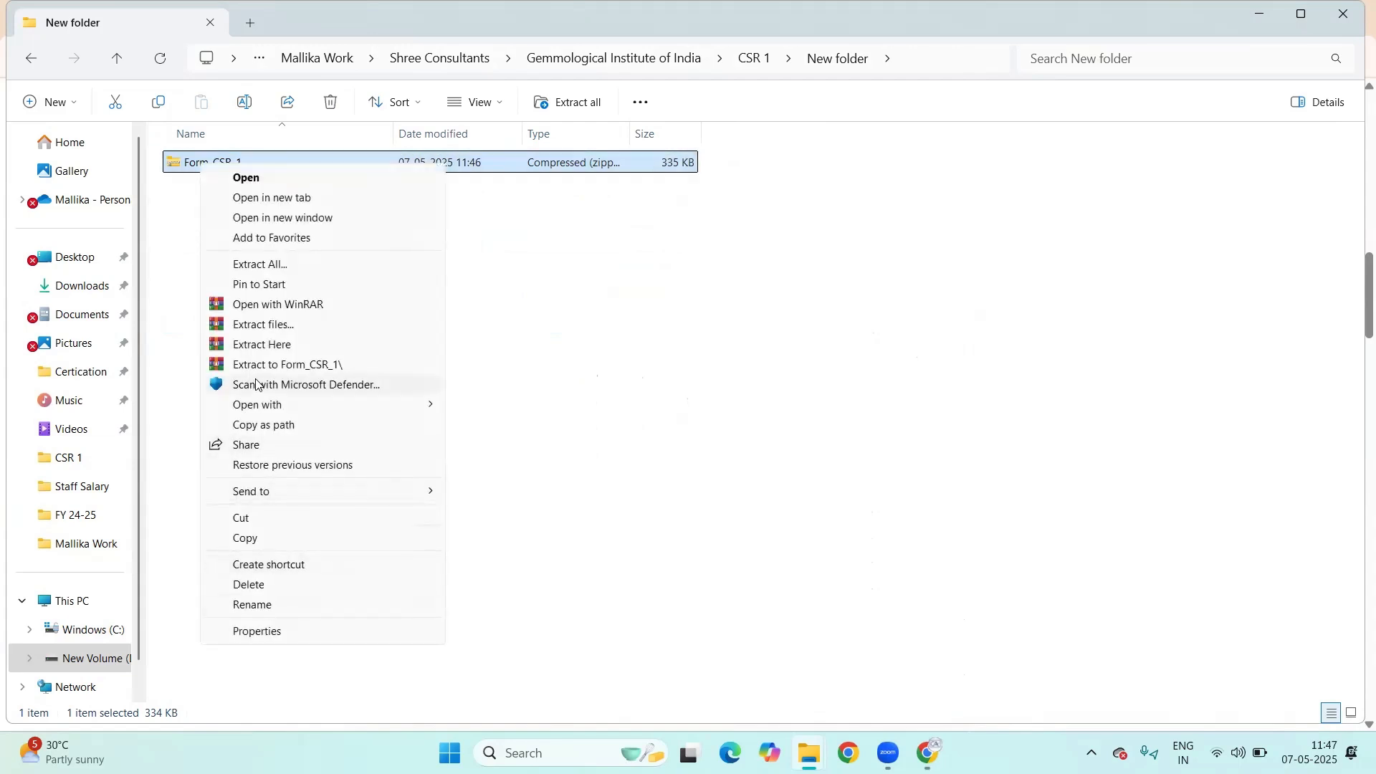
click(280, 346)
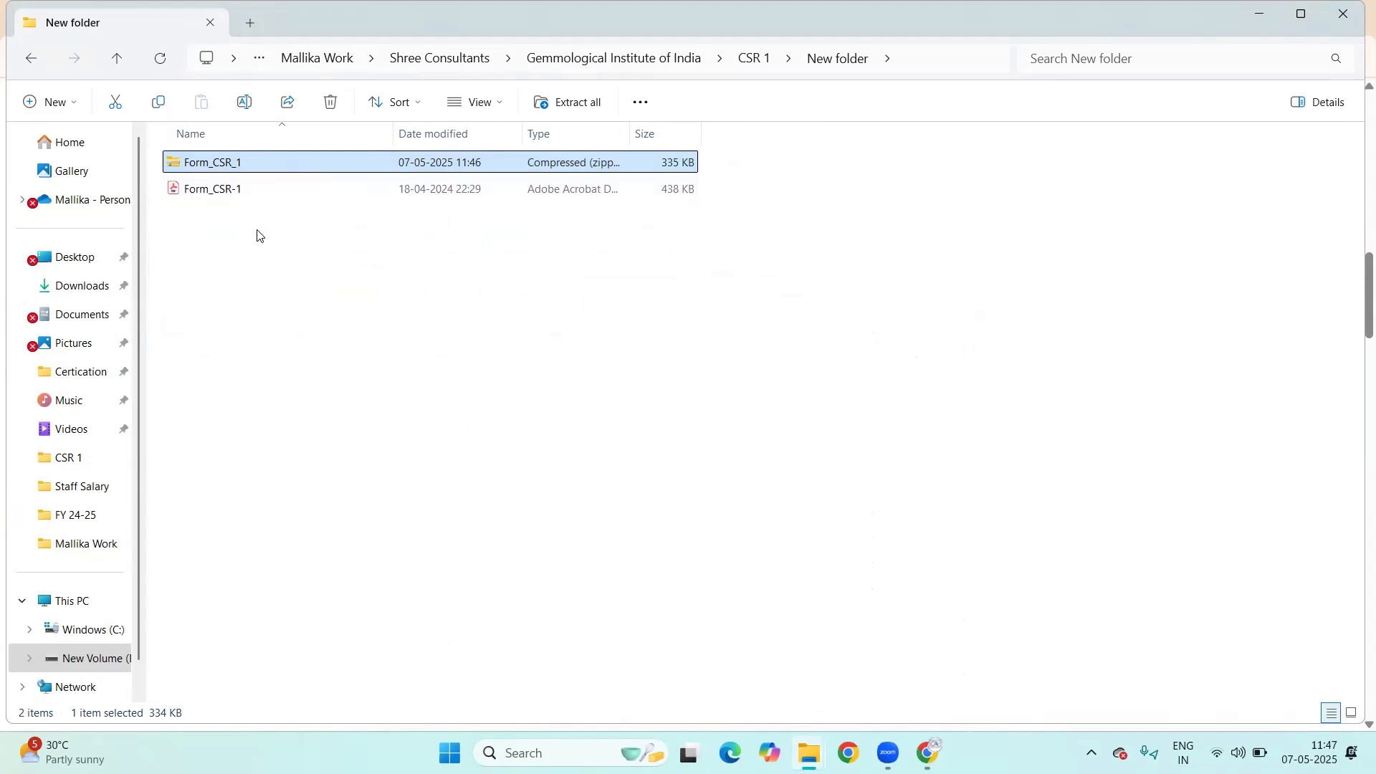
- Open the extracted Form_CSR-1 PDF in Acrobat Reader, allow its connection request and hide the list of all tools
click(226, 190)
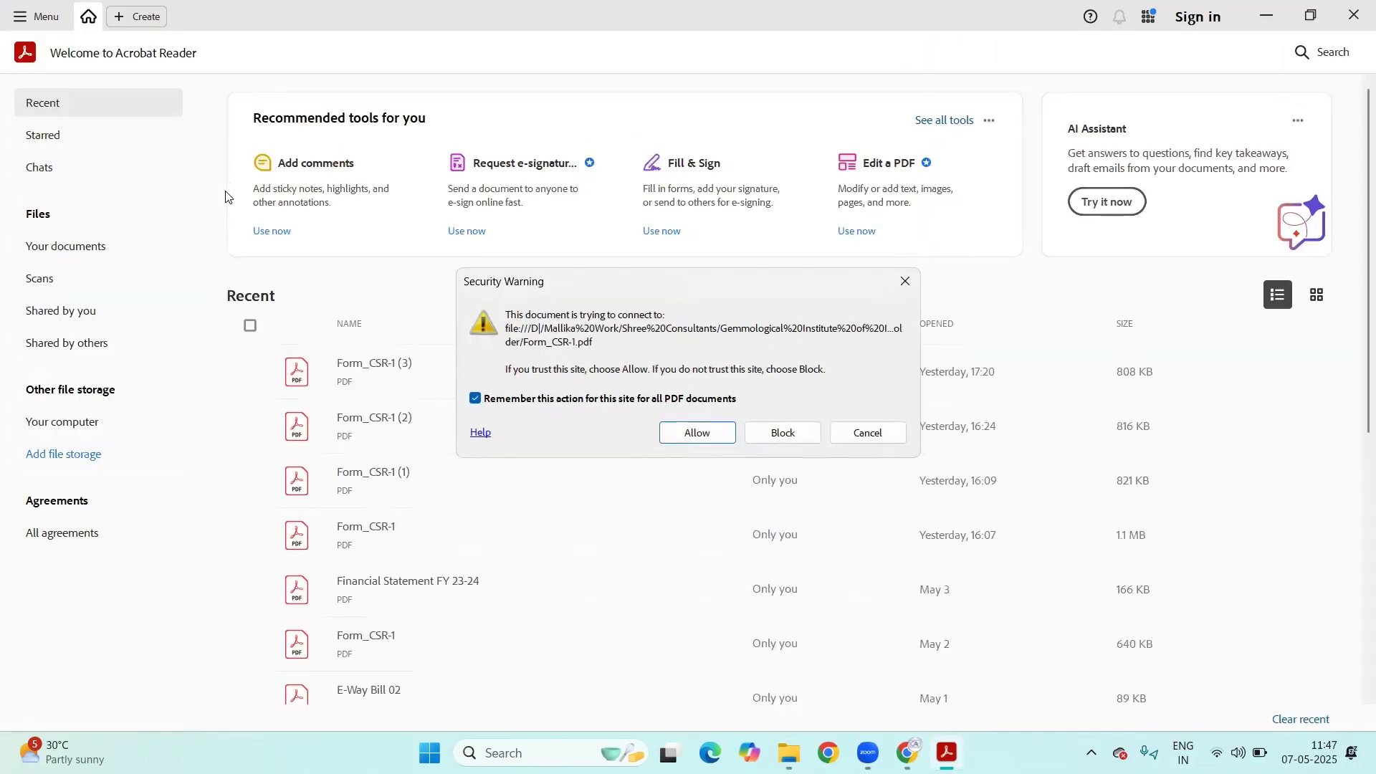
click(677, 433)
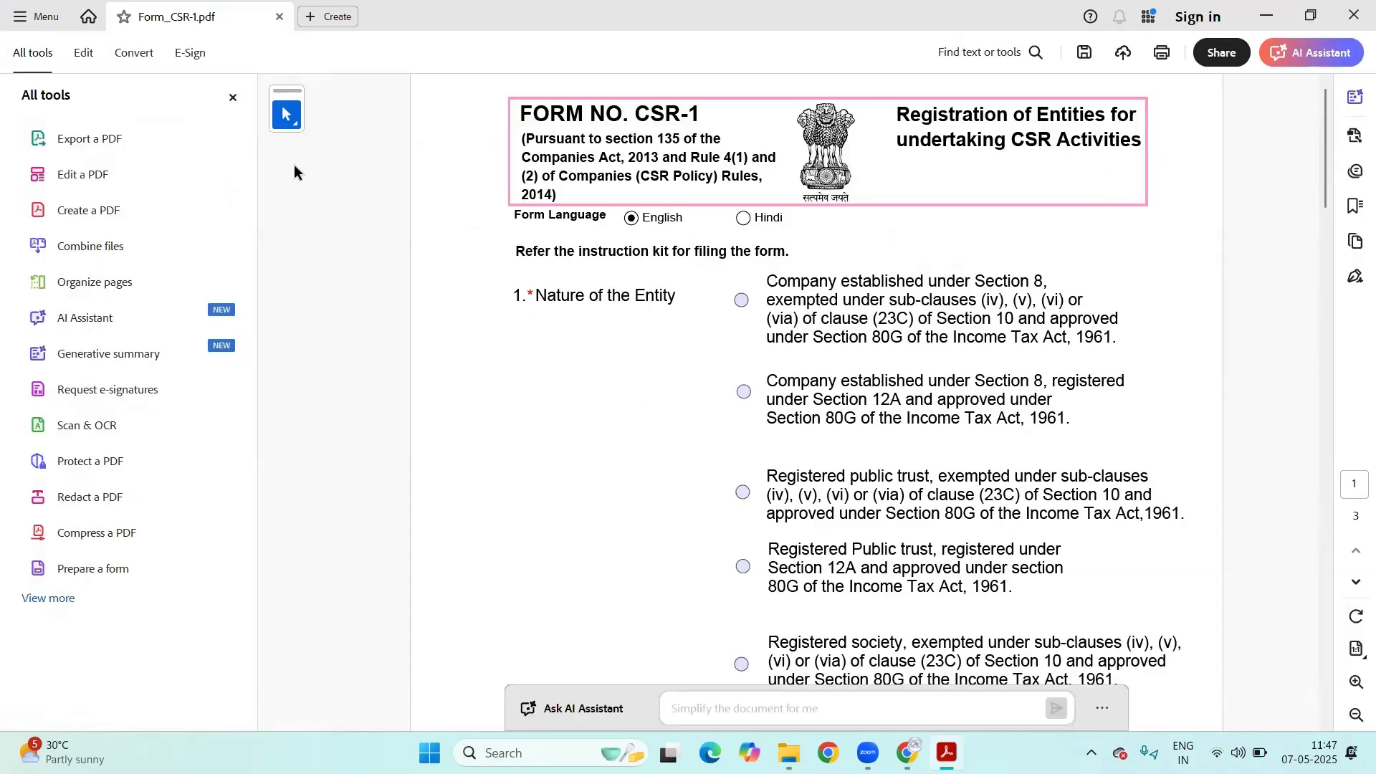
click(232, 97)
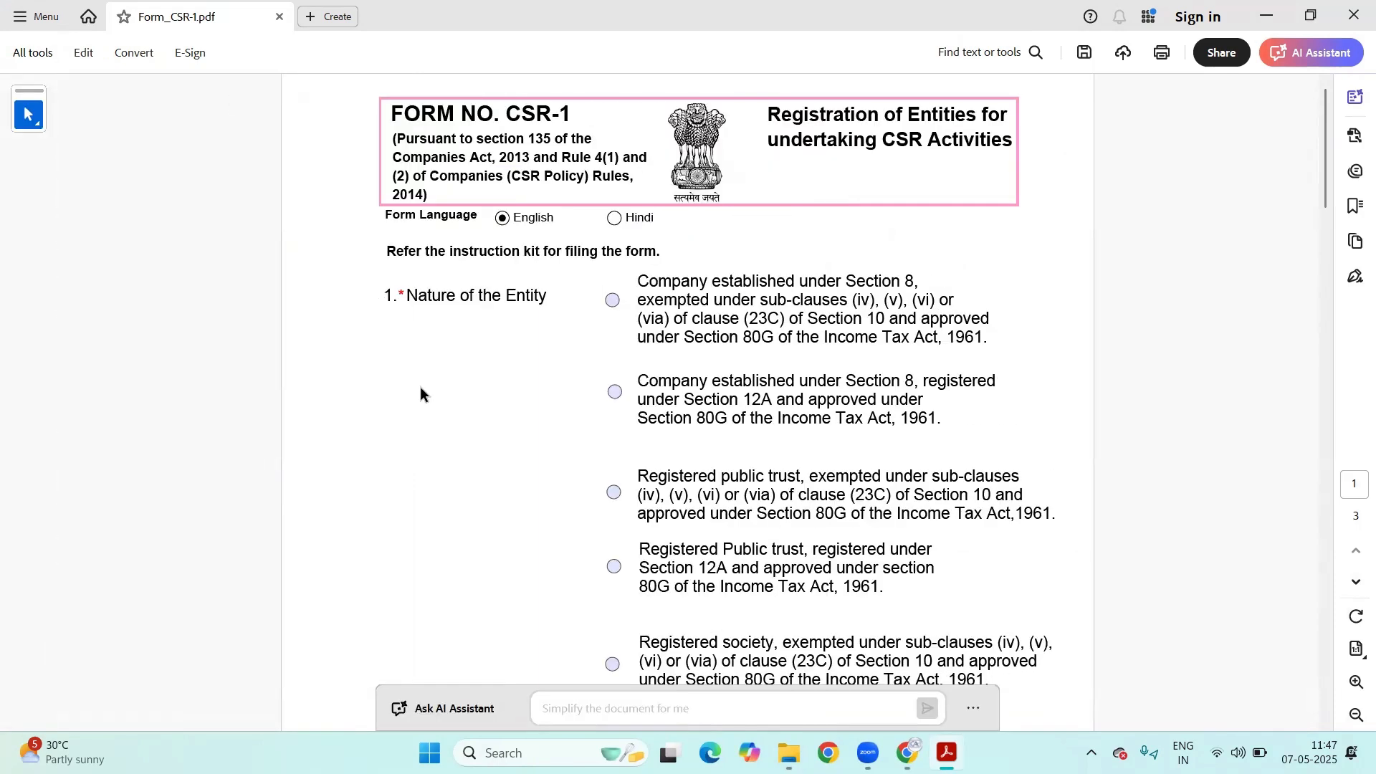
- Skim the CSR-1 form from the entity's nature through company, address and director details to the attachments
scroll(420, 386, down, 10)
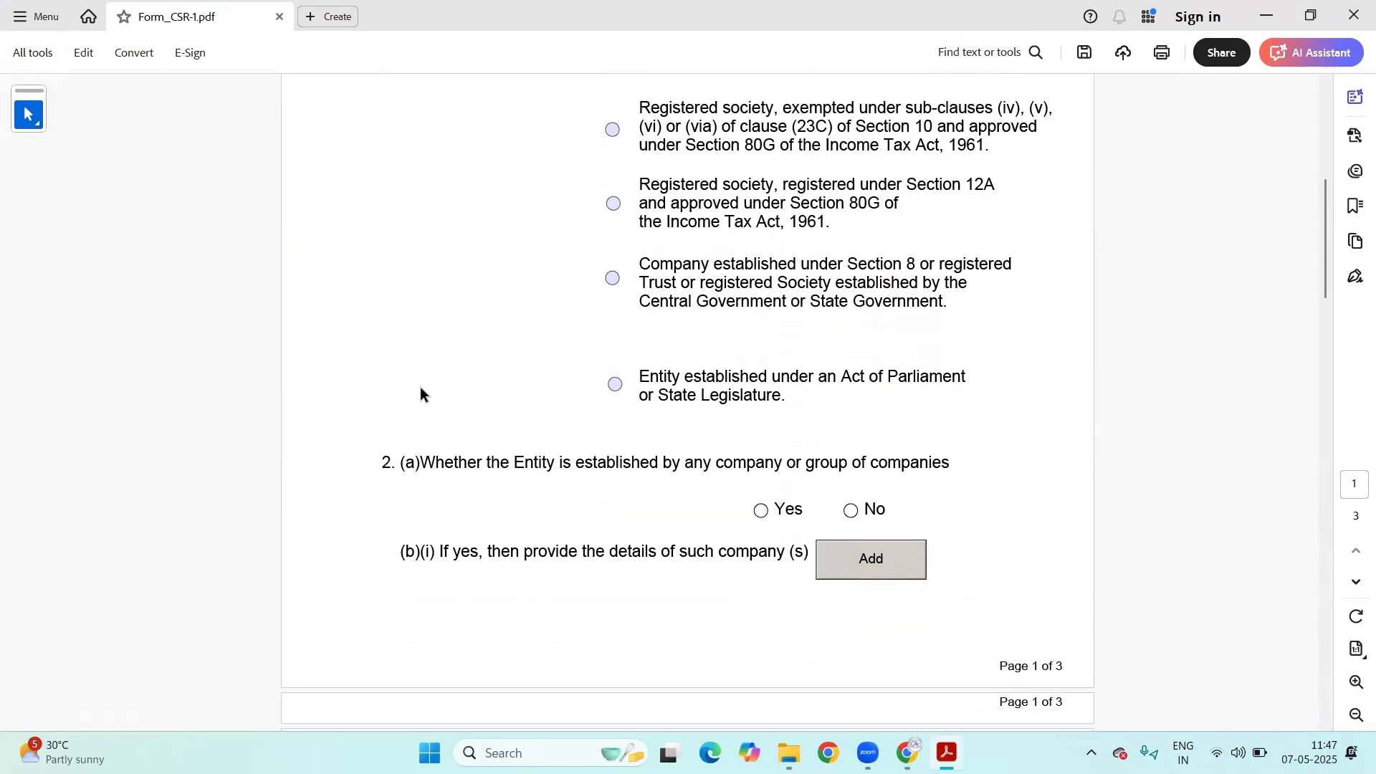
scroll(420, 386, up, 5)
scroll(420, 386, down, 7)
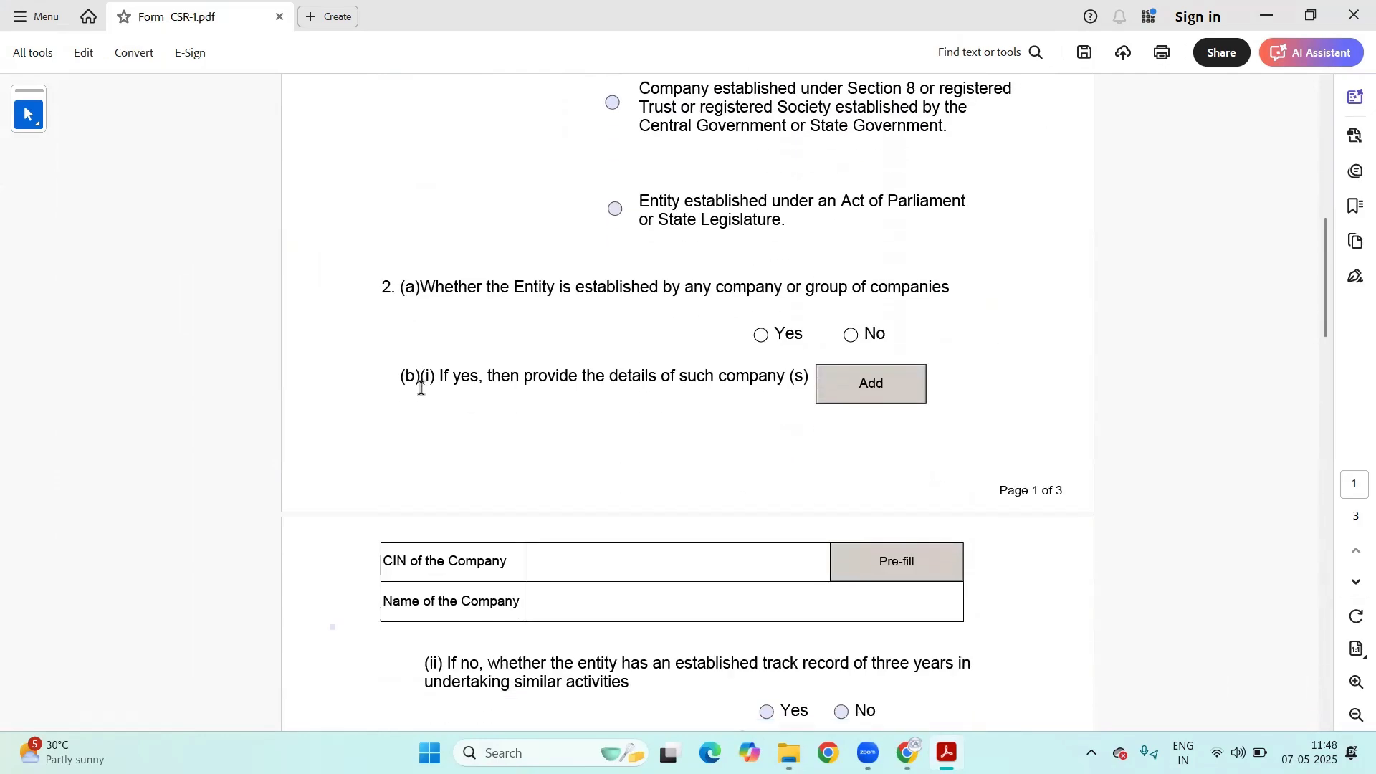
scroll(420, 385, down, 17)
scroll(420, 386, up, 2)
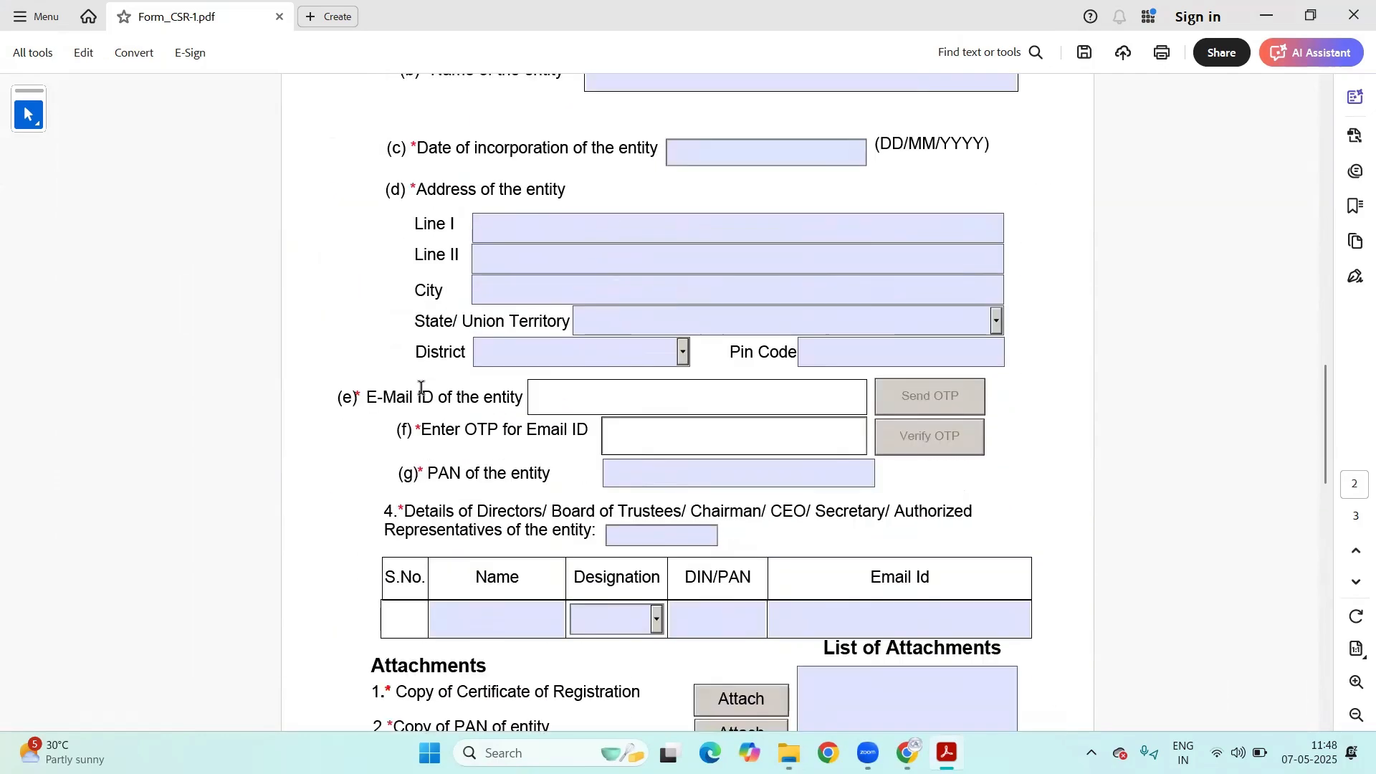
scroll(421, 388, up, 20)
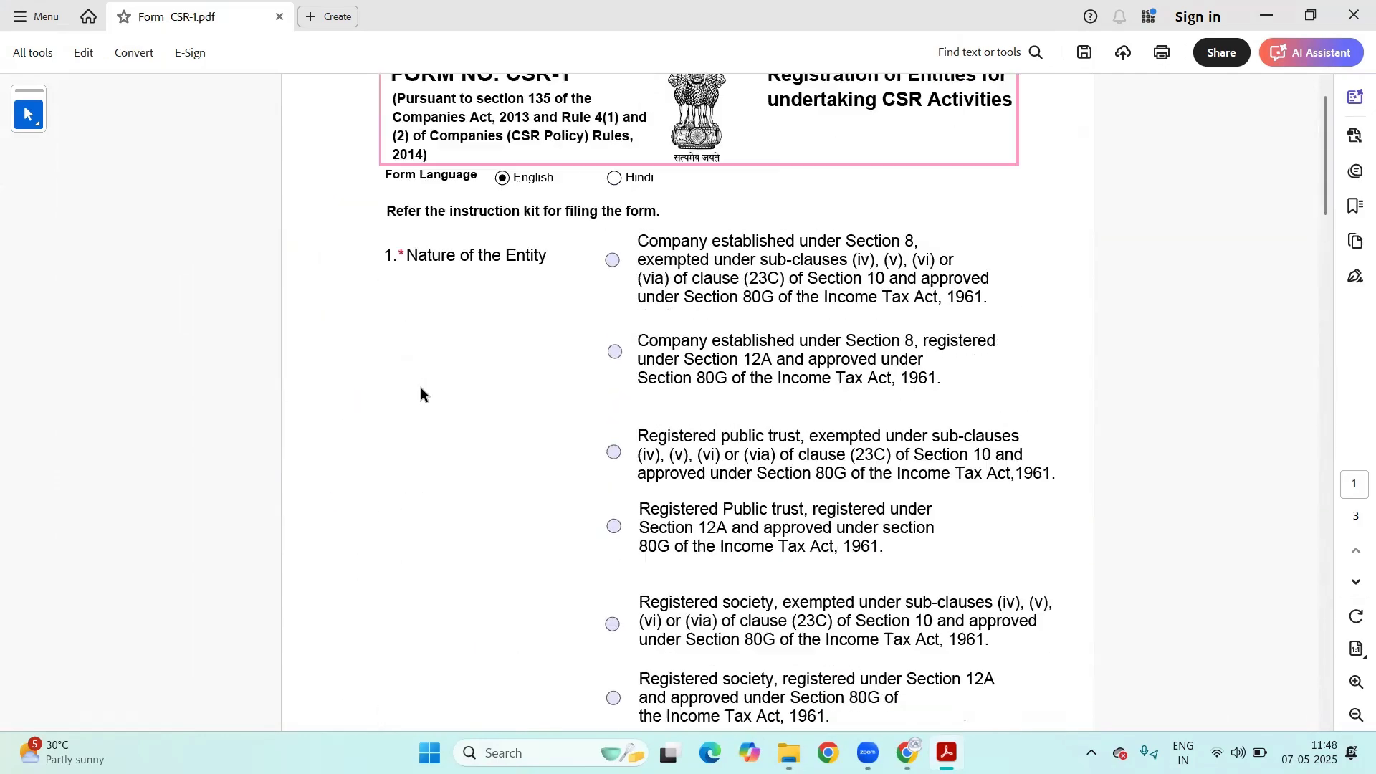
scroll(420, 386, up, 1)
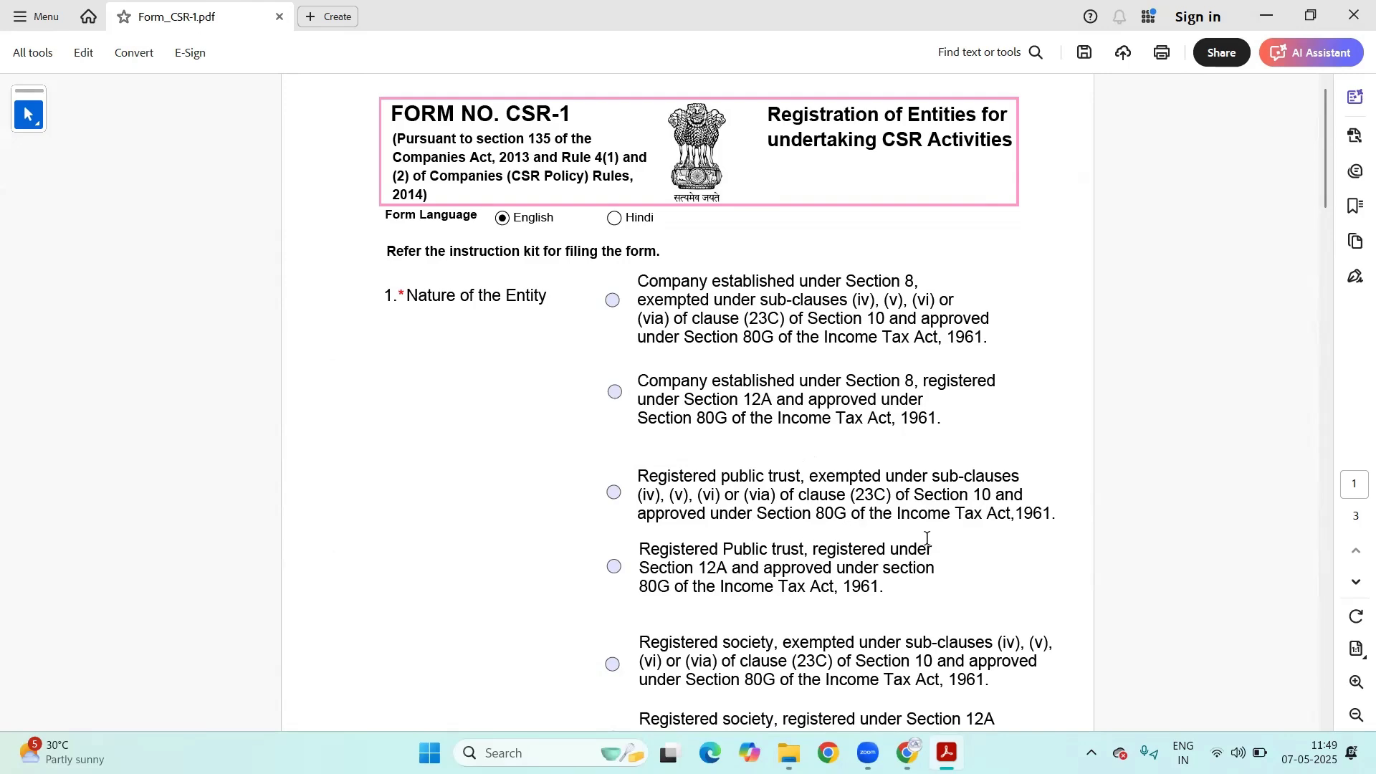
- Examine the Nature of the Entity options in question 1 and the company-established question in 2(a)
scroll(1053, 530, down, 1)
scroll(1053, 530, down, 2)
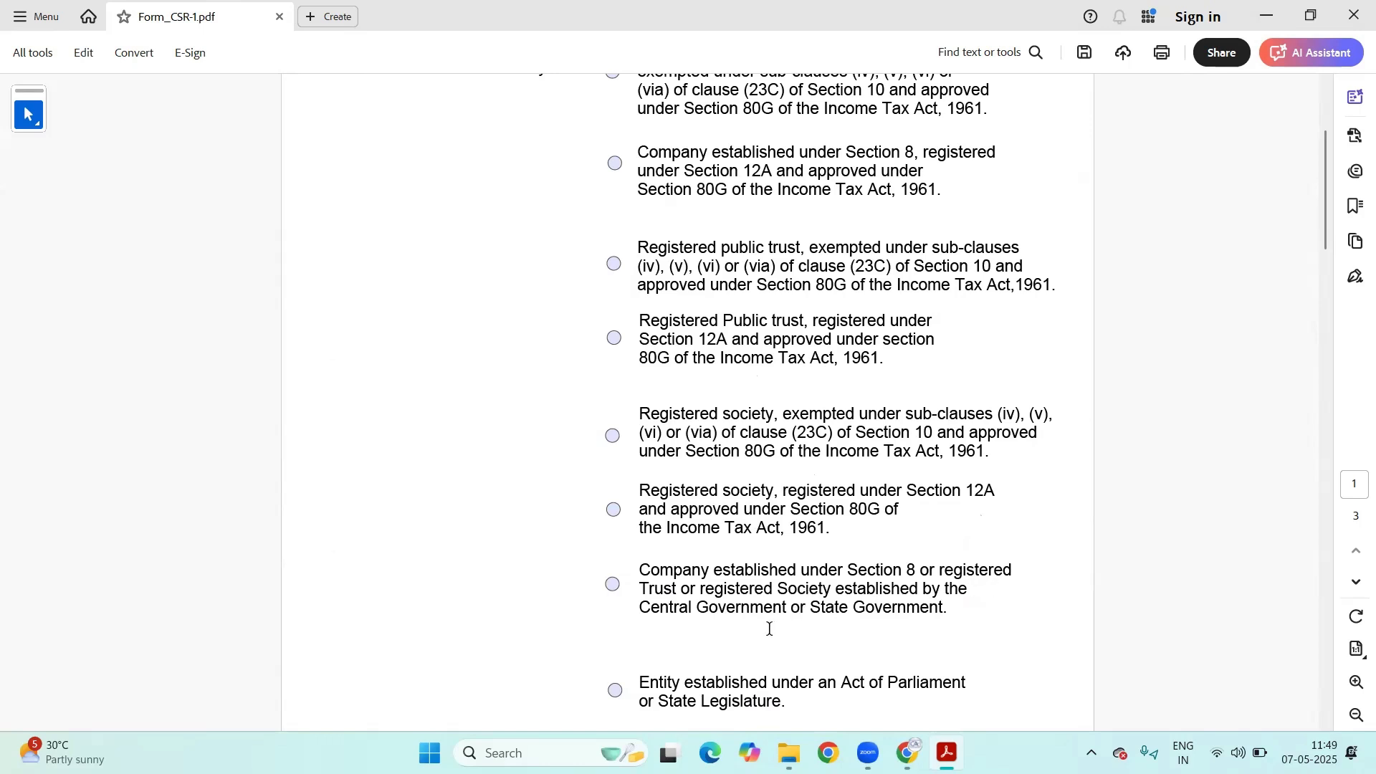
scroll(932, 610, down, 4)
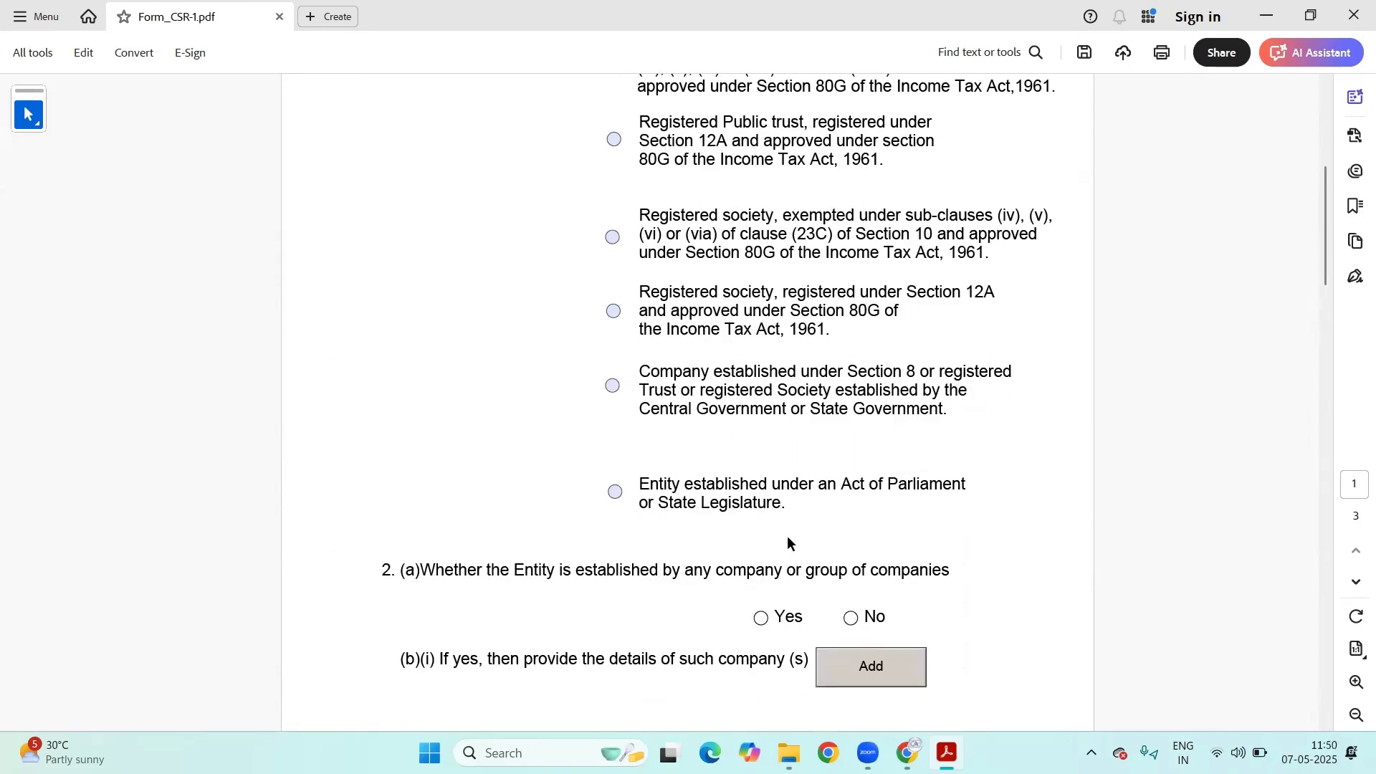
scroll(907, 473, up, 5)
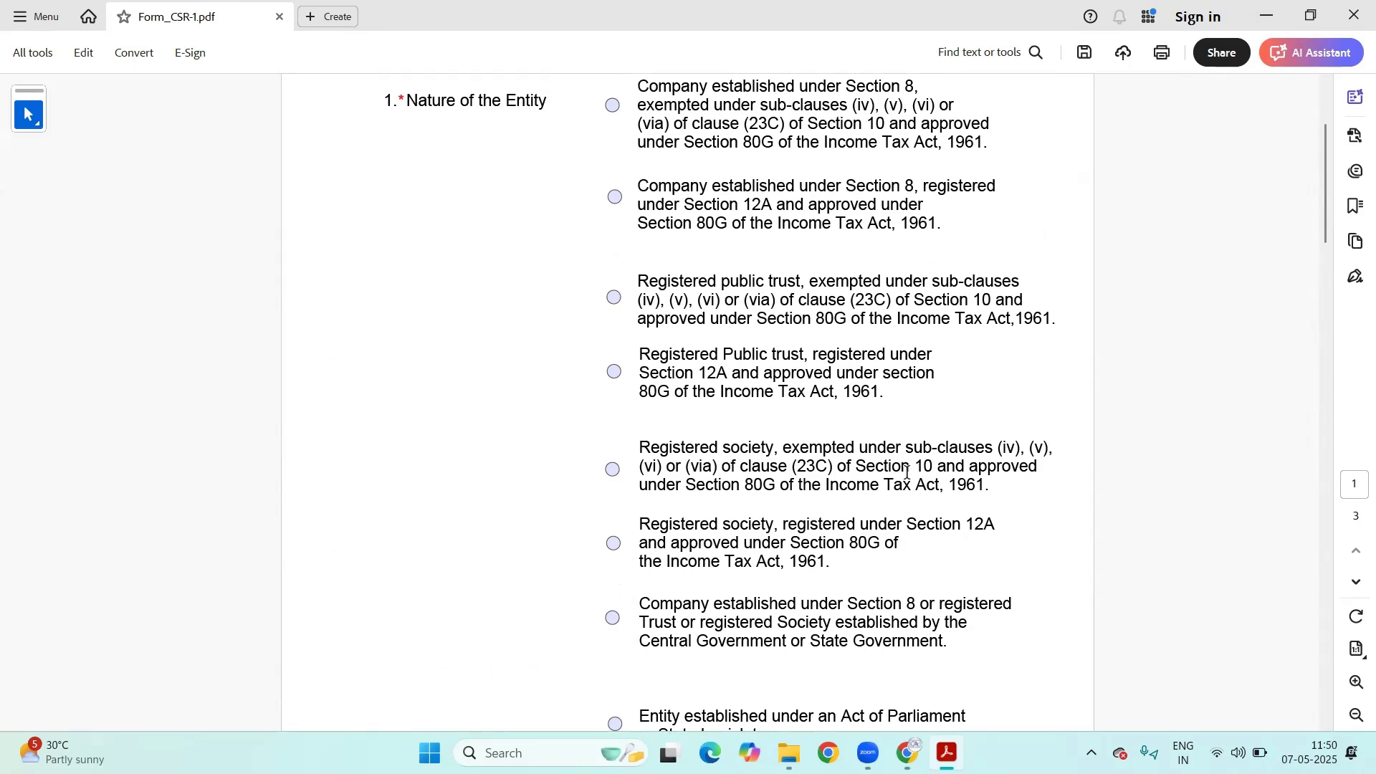
scroll(907, 473, up, 1)
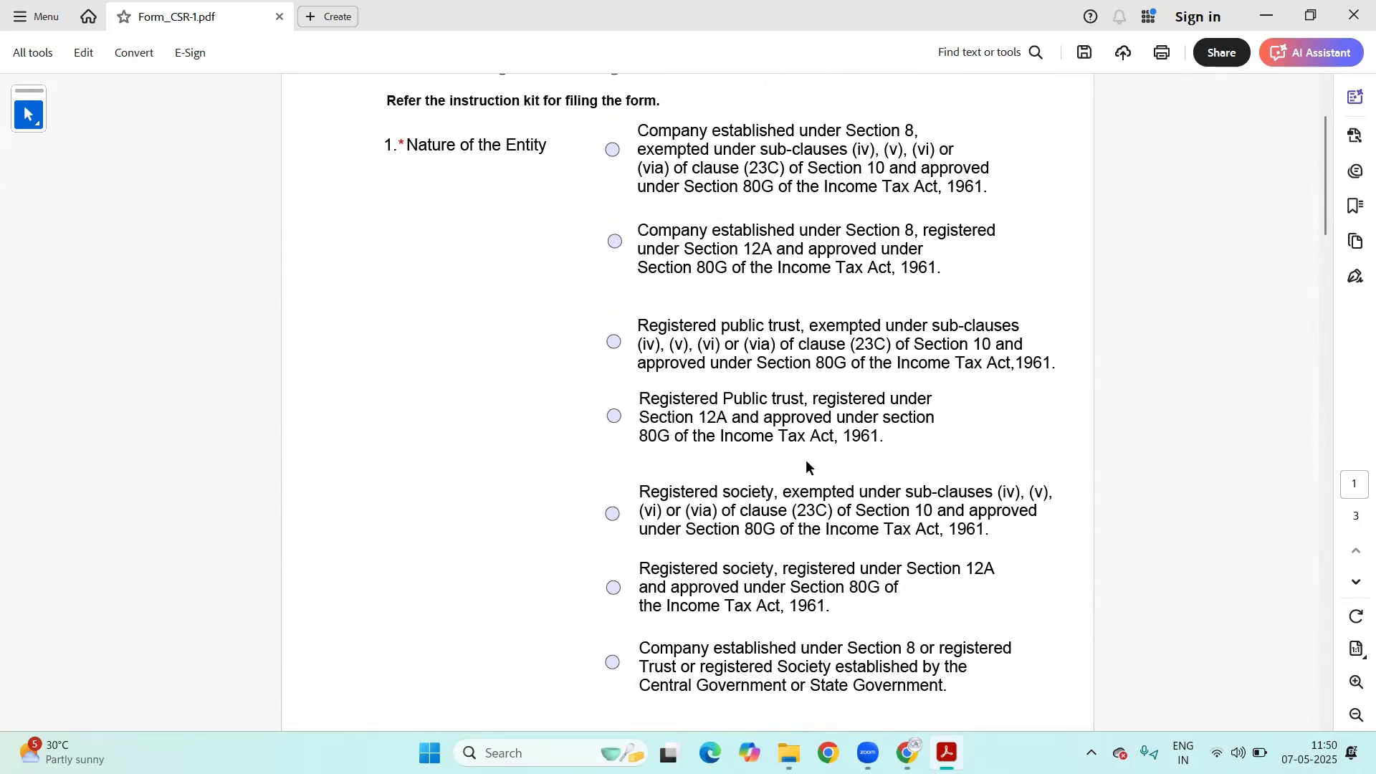
- Set the entity's nature to registered public trust under Sections 12A and 80G, and answer No to question 2(a)
click(614, 419)
click(614, 419)
scroll(619, 430, down, 5)
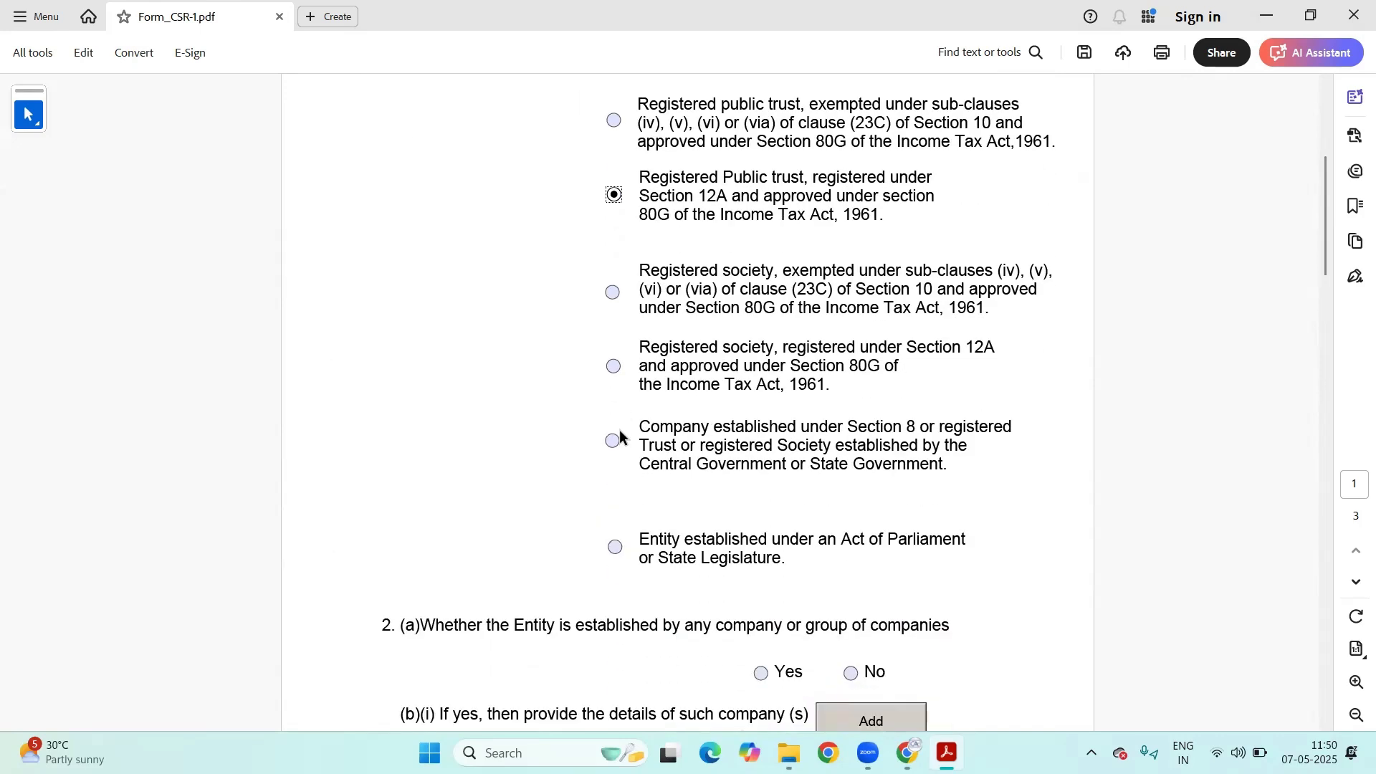
scroll(619, 430, down, 2)
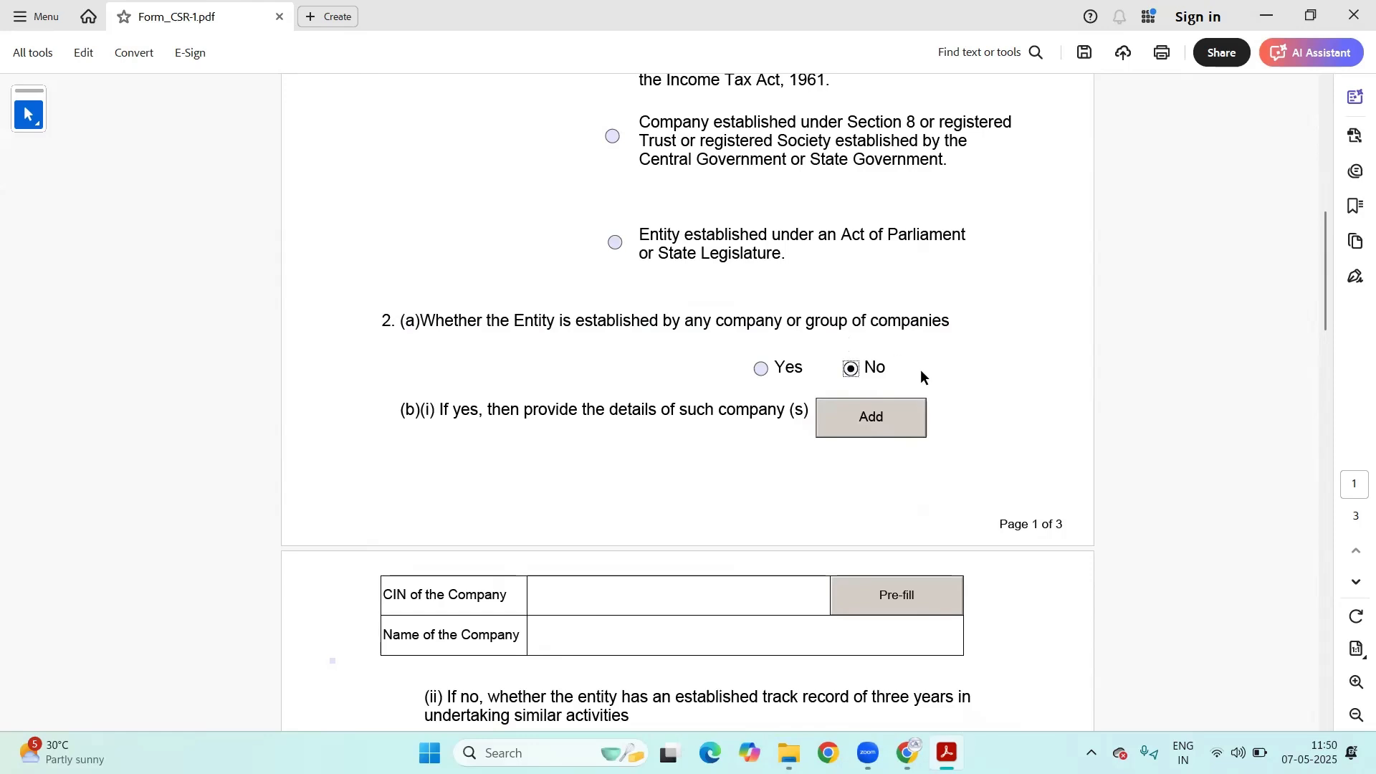
- Answer Yes to question 2(b)(ii) on the three-year track record in similar activities
scroll(467, 211, down, 3)
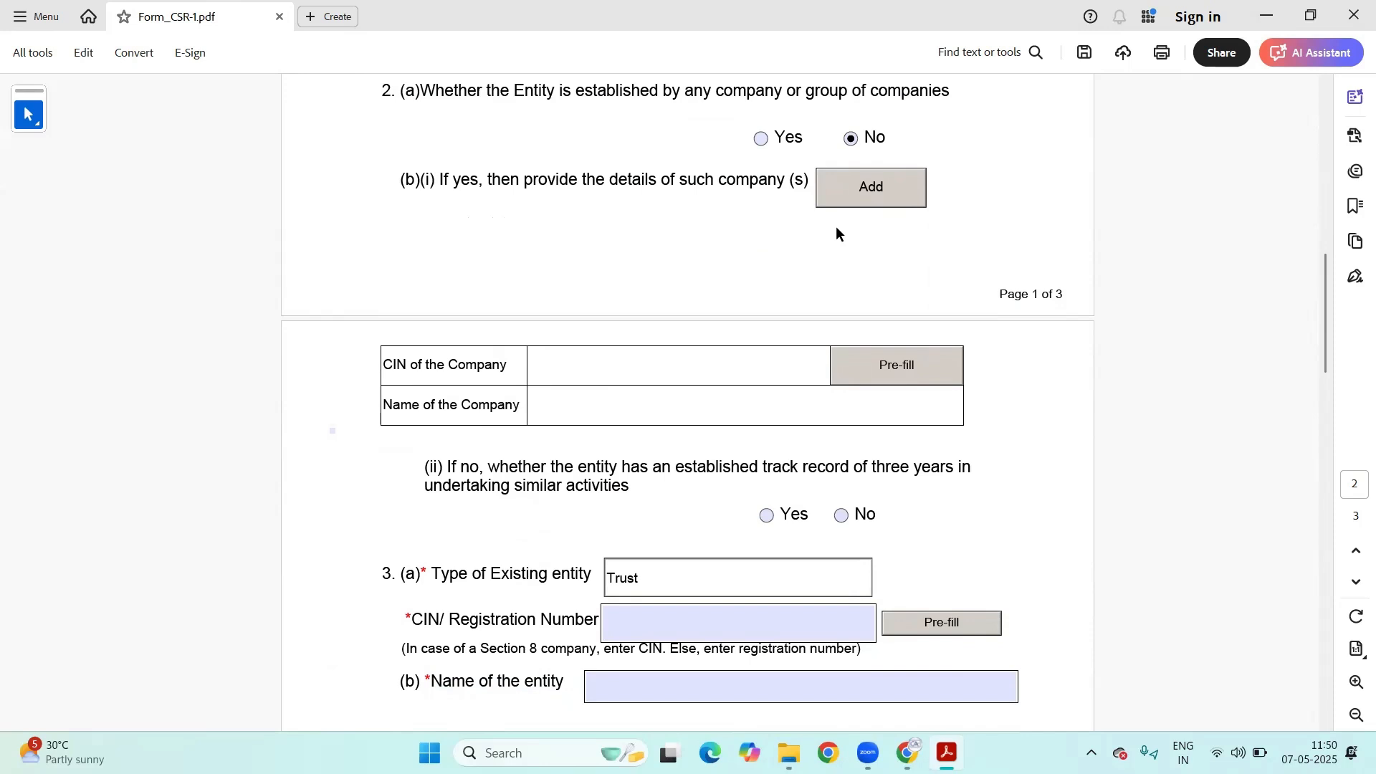
scroll(576, 436, down, 3)
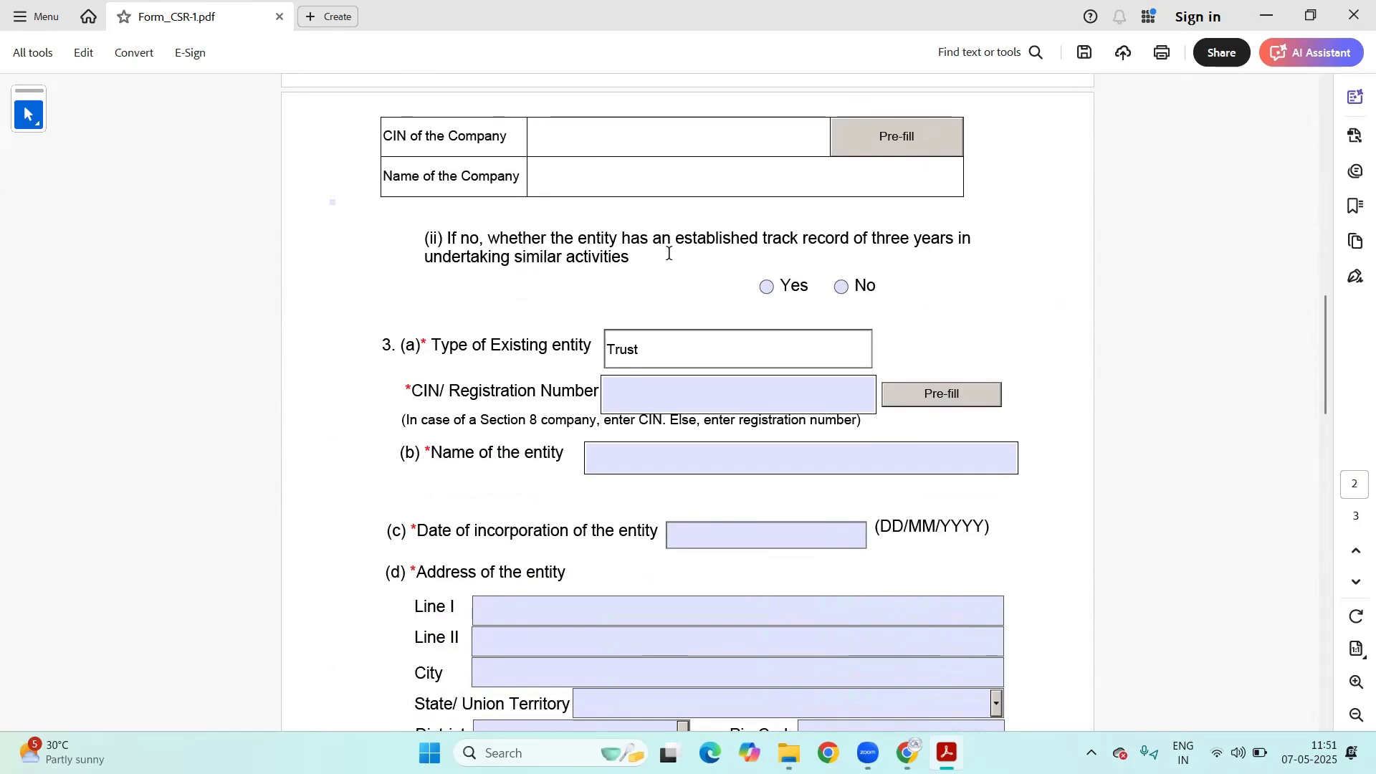
scroll(651, 262, up, 5)
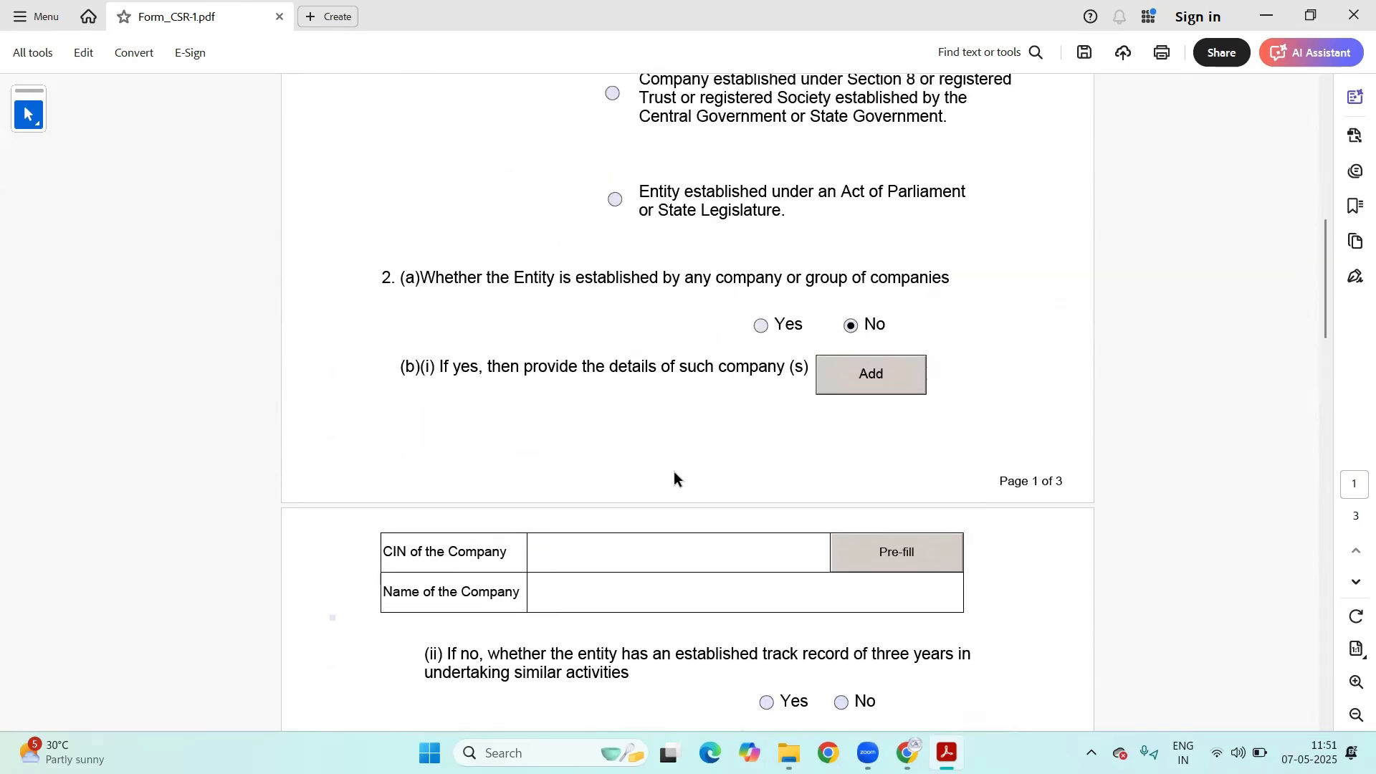
scroll(674, 473, down, 3)
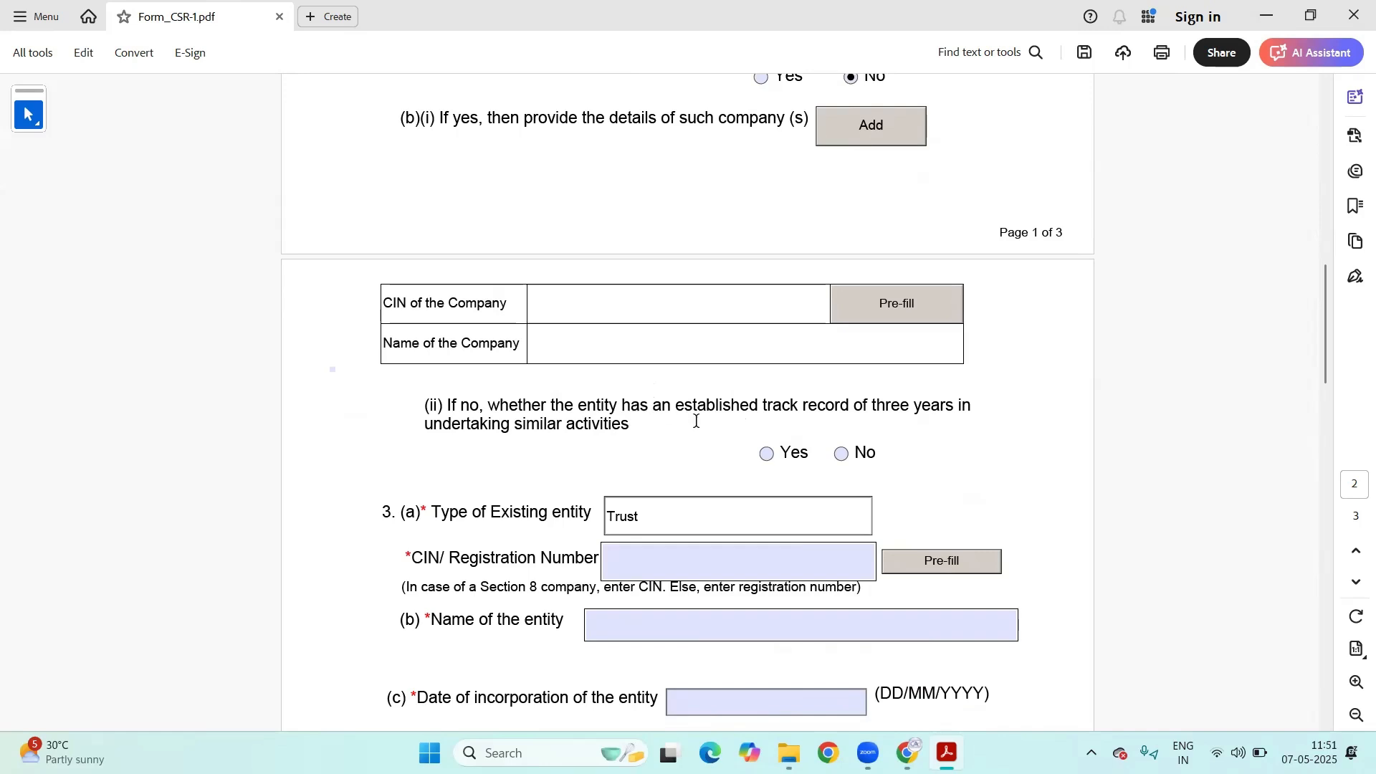
click(766, 454)
- Enter the trust's registration number and the entity name GEMMOLOGICAL INSTITUTE OF INDIA in section 3
scroll(602, 432, down, 5)
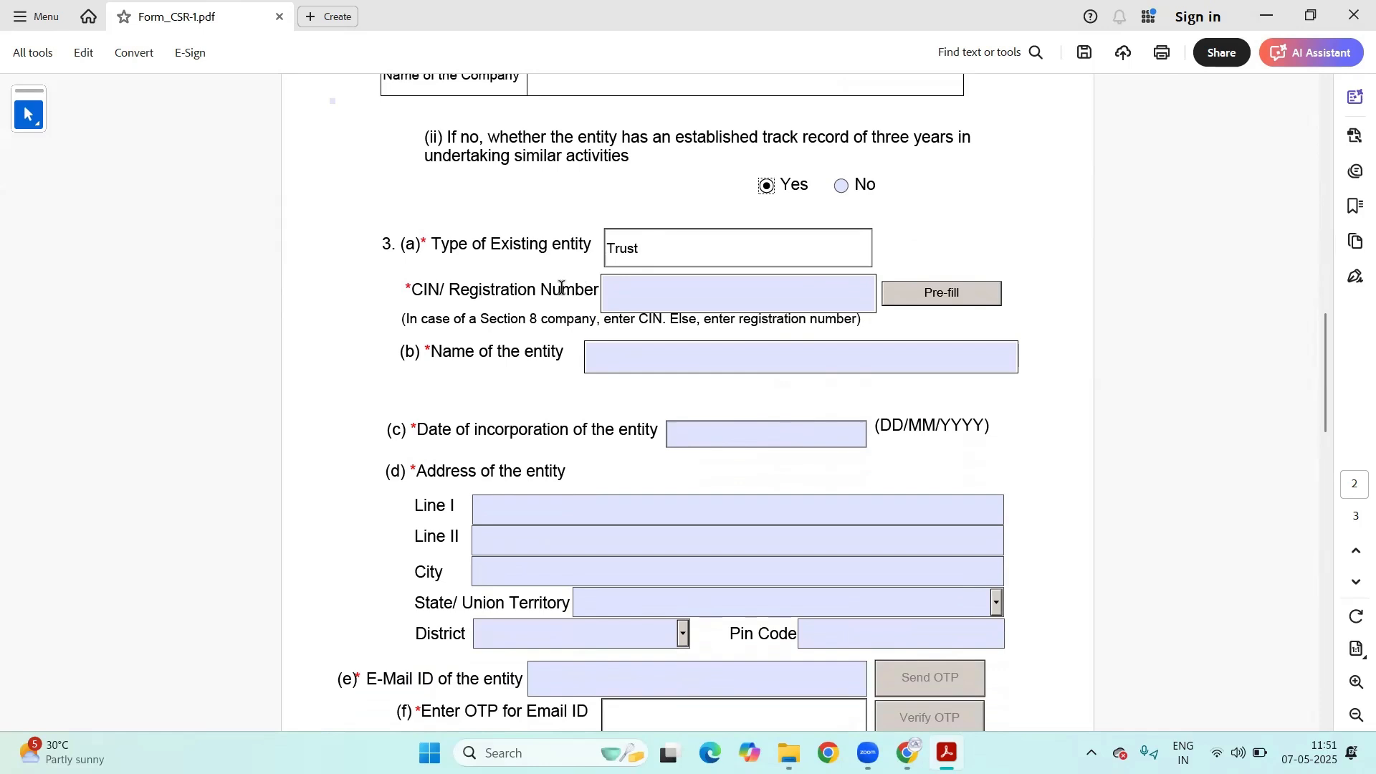
click(611, 298)
click(628, 296)
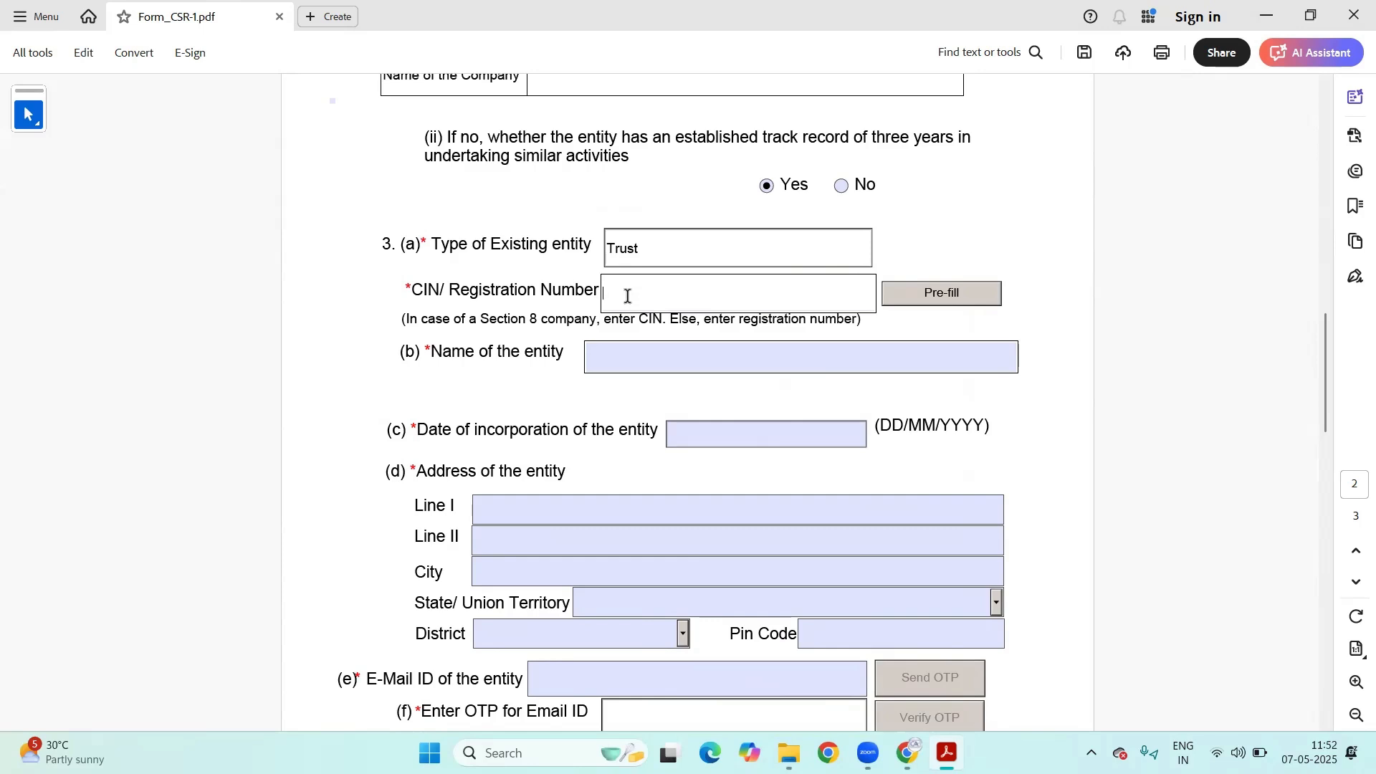
text(E4610)
click(650, 363)
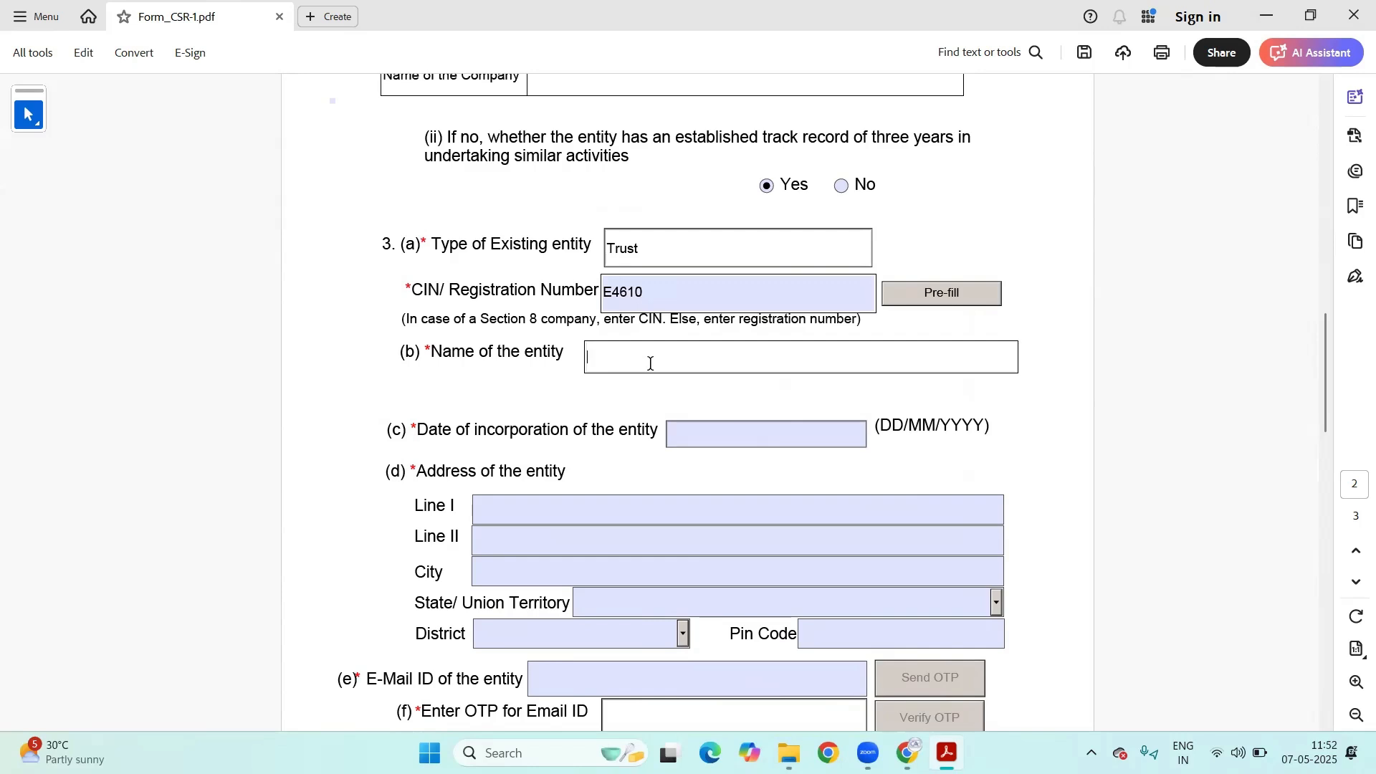
text(GEMMOLOGICAL INSTITUTE OF INDIA)
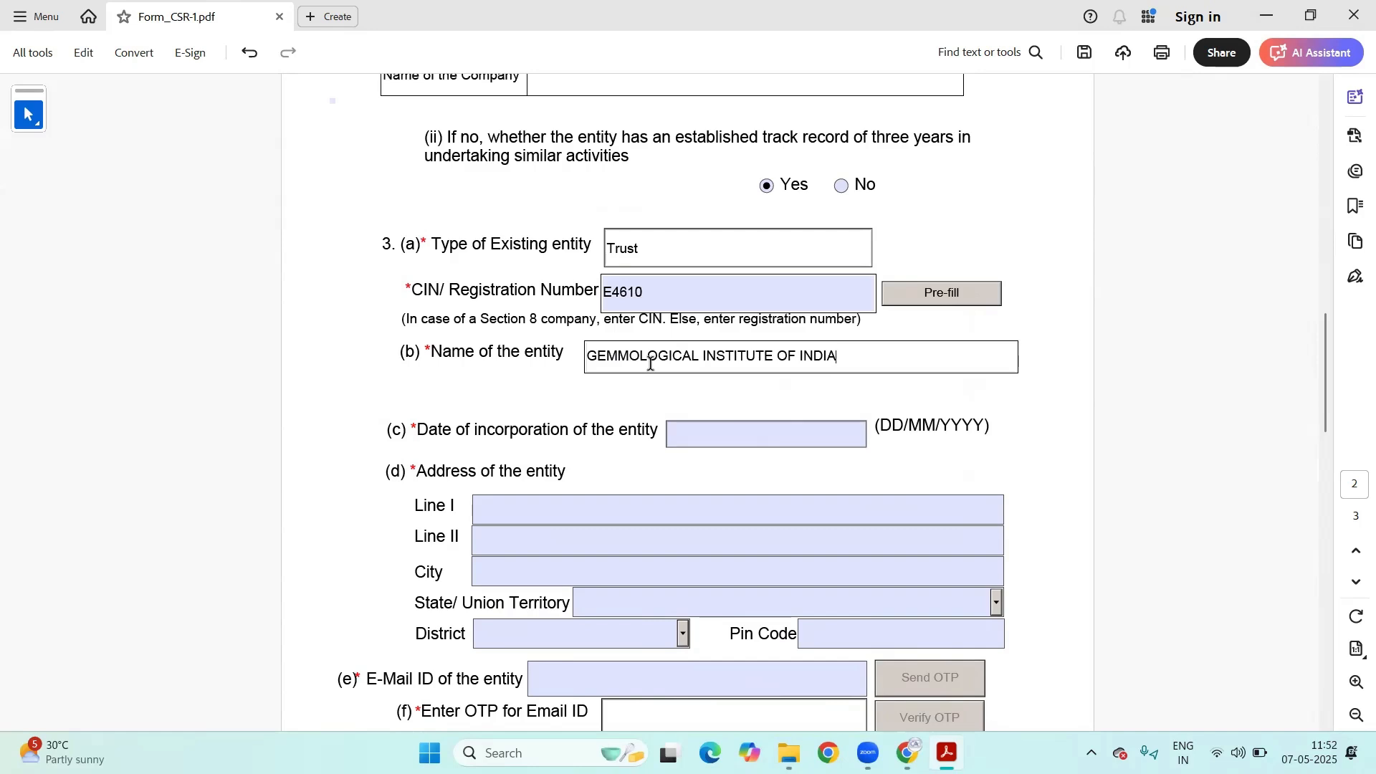
- Set the entity's date of incorporation to 12/04/1971 with the calendar
click(743, 430)
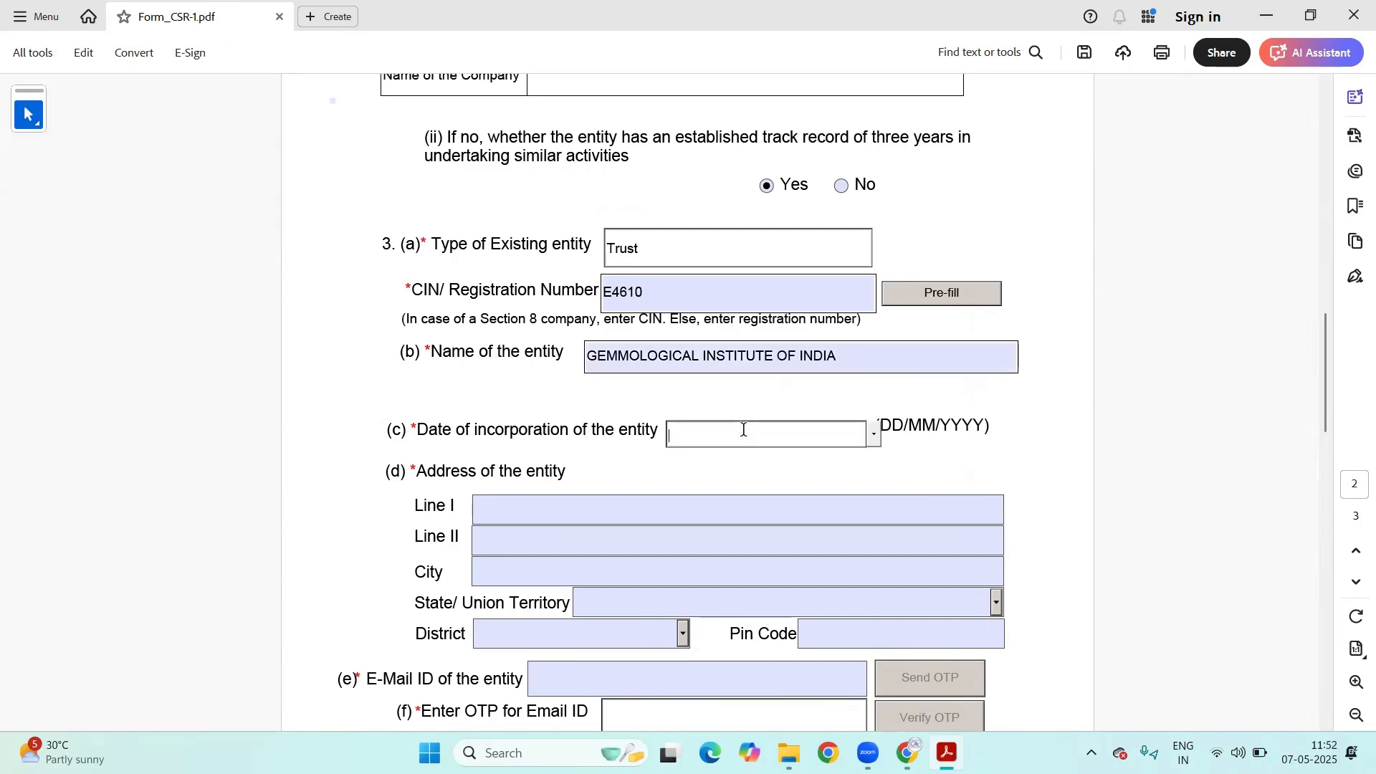
click(874, 434)
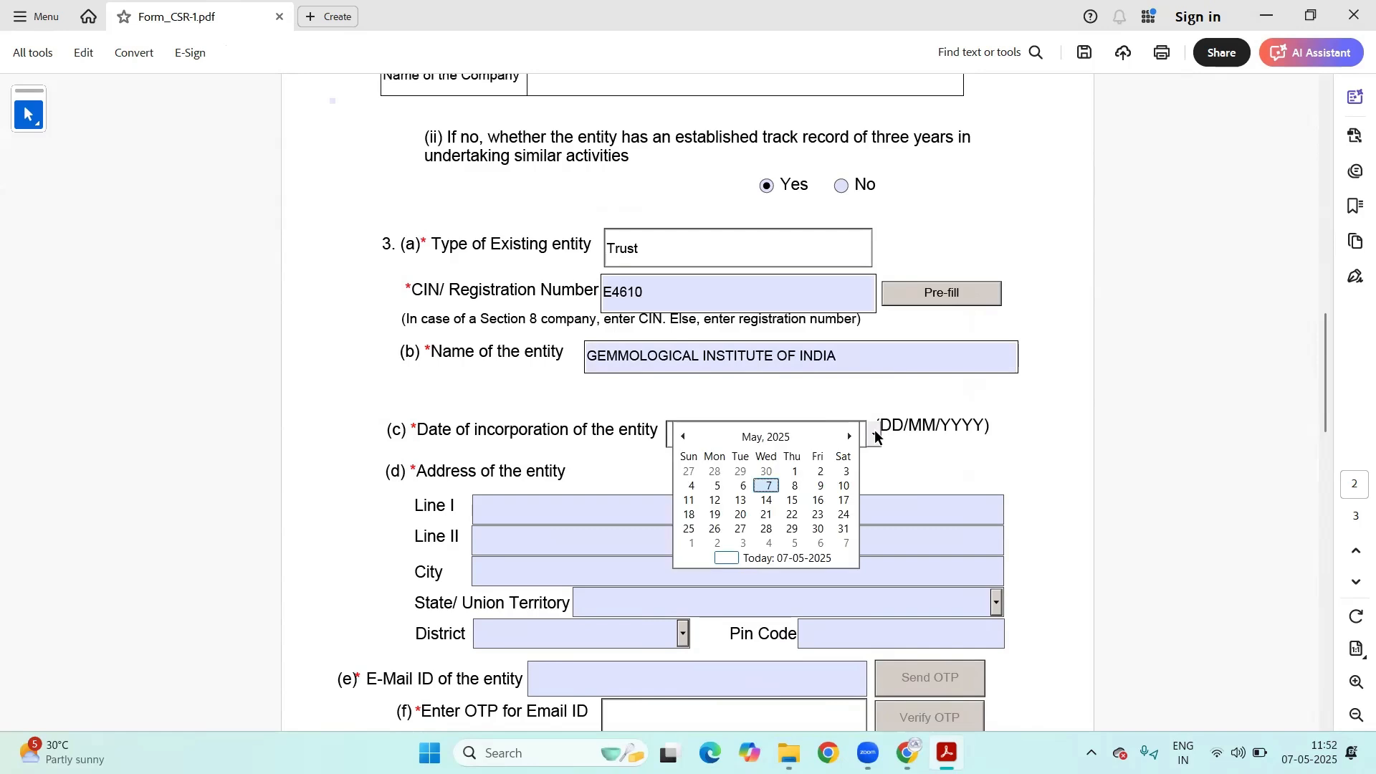
click(760, 437)
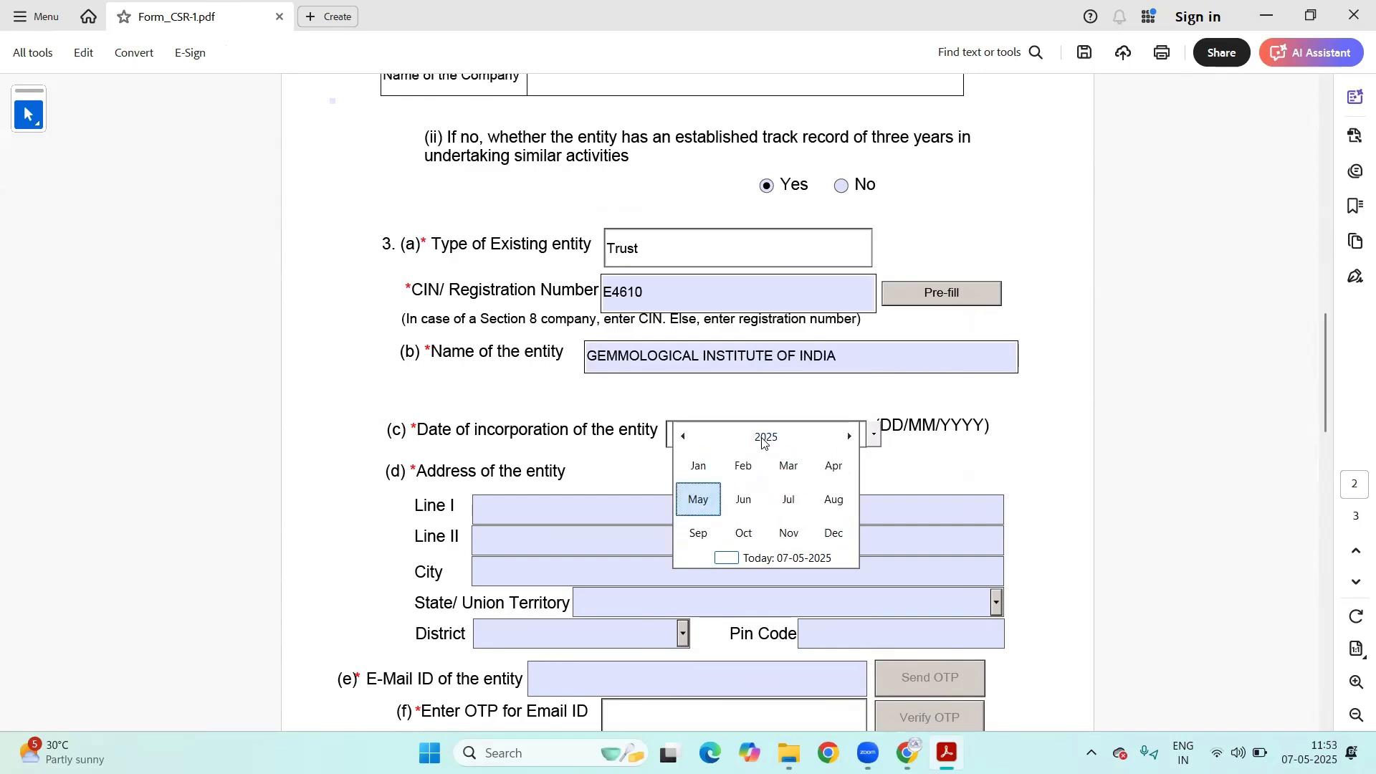
click(765, 438)
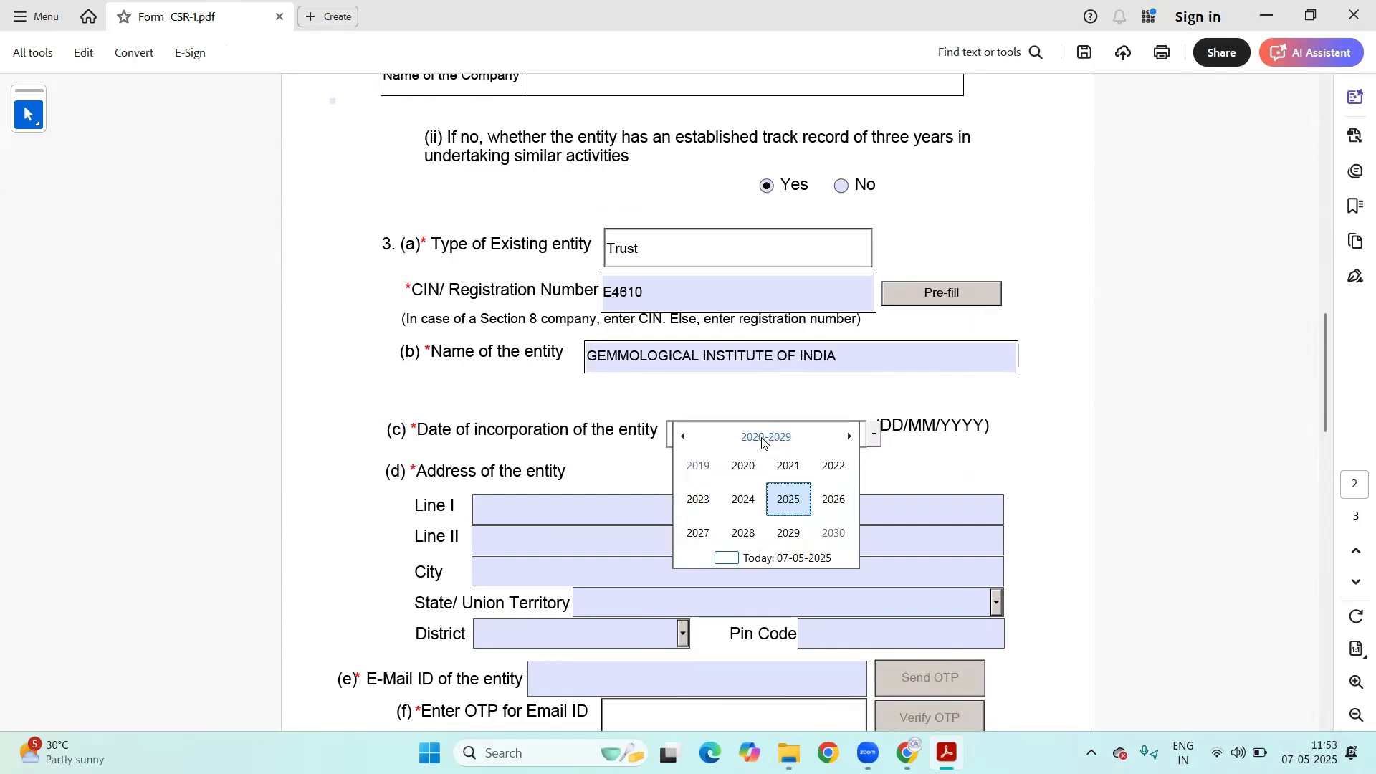
click(683, 437)
click(683, 437)
click(683, 438)
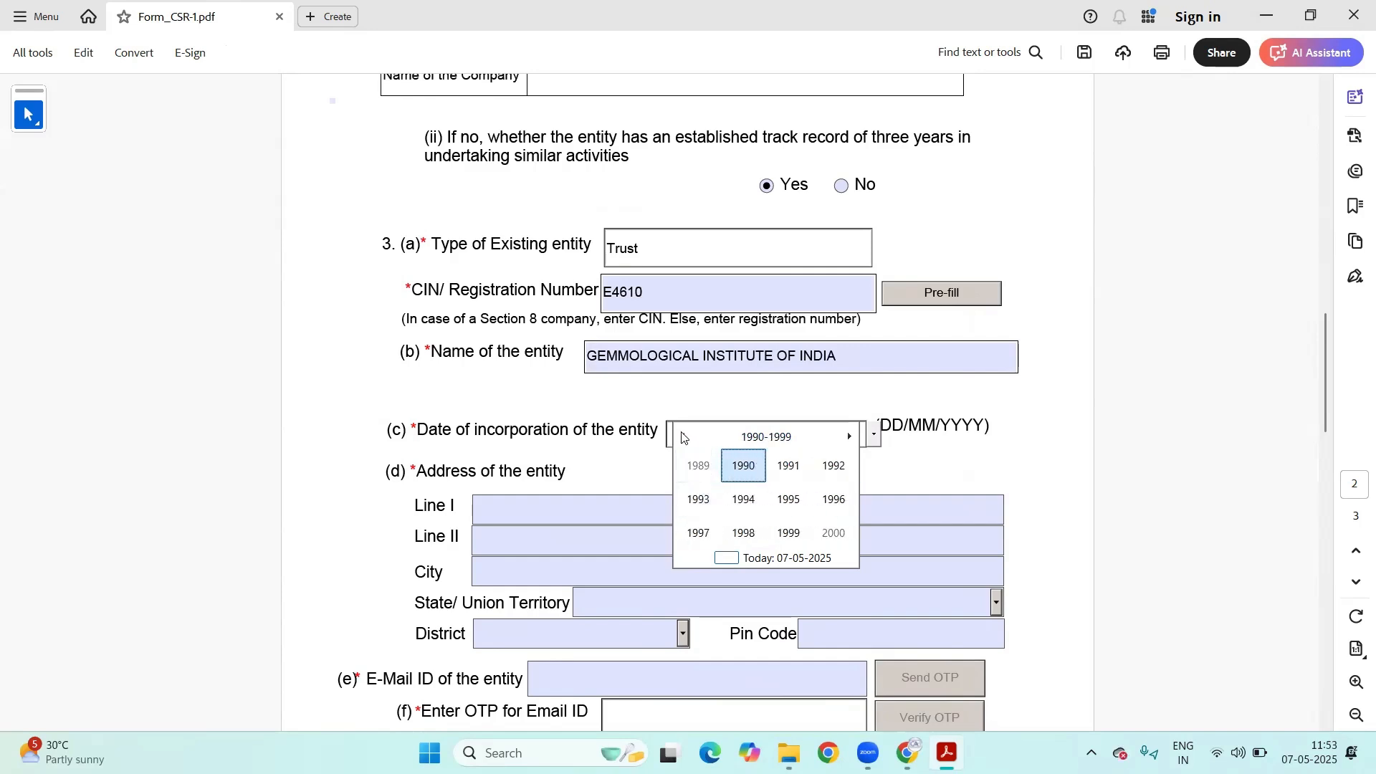
click(681, 436)
click(682, 437)
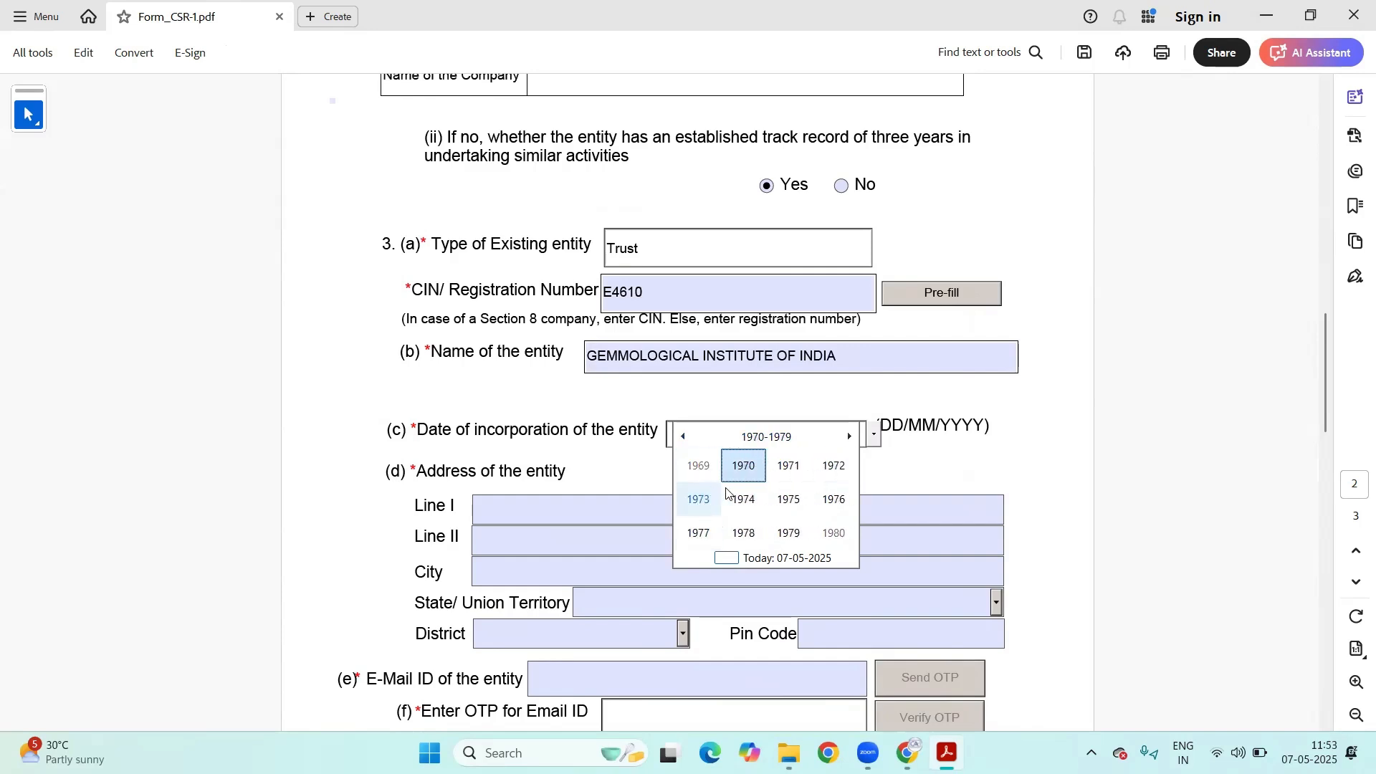
click(793, 466)
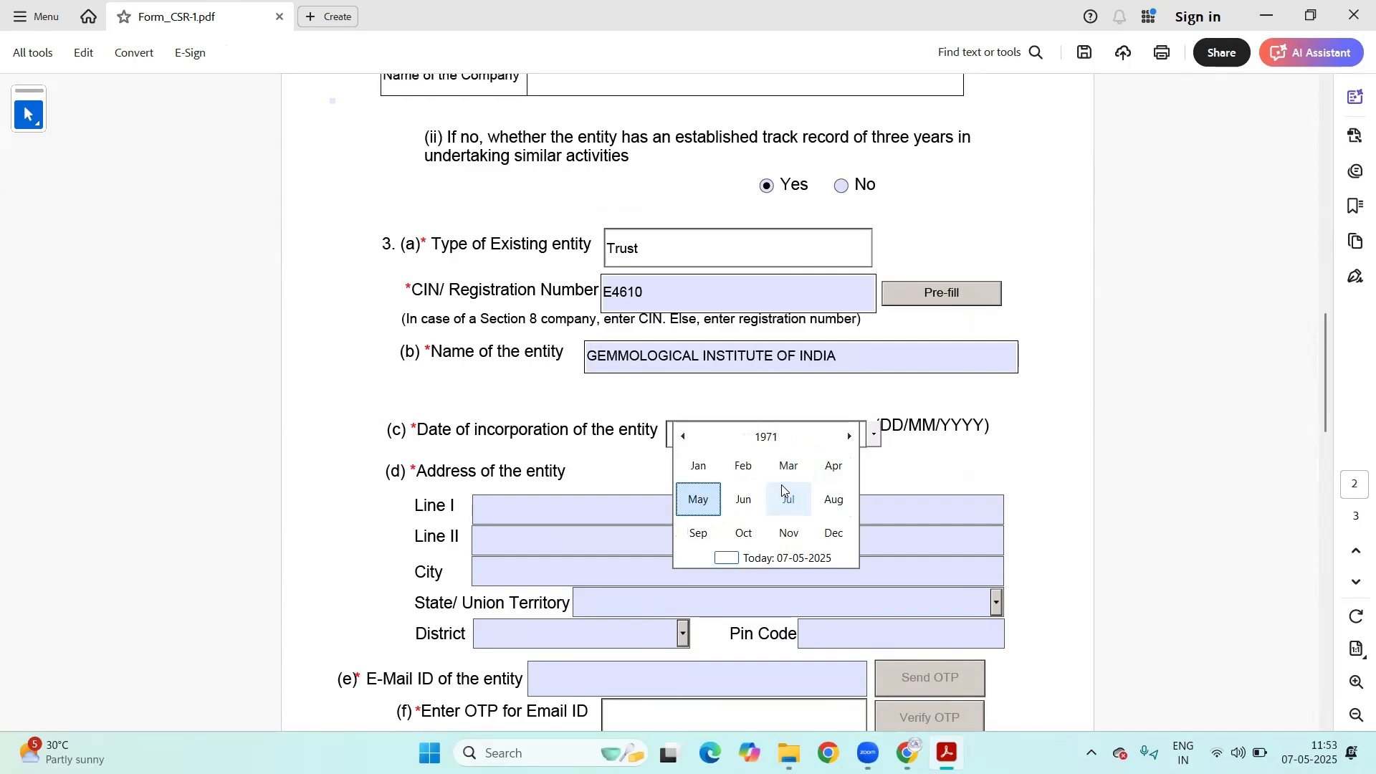
click(833, 466)
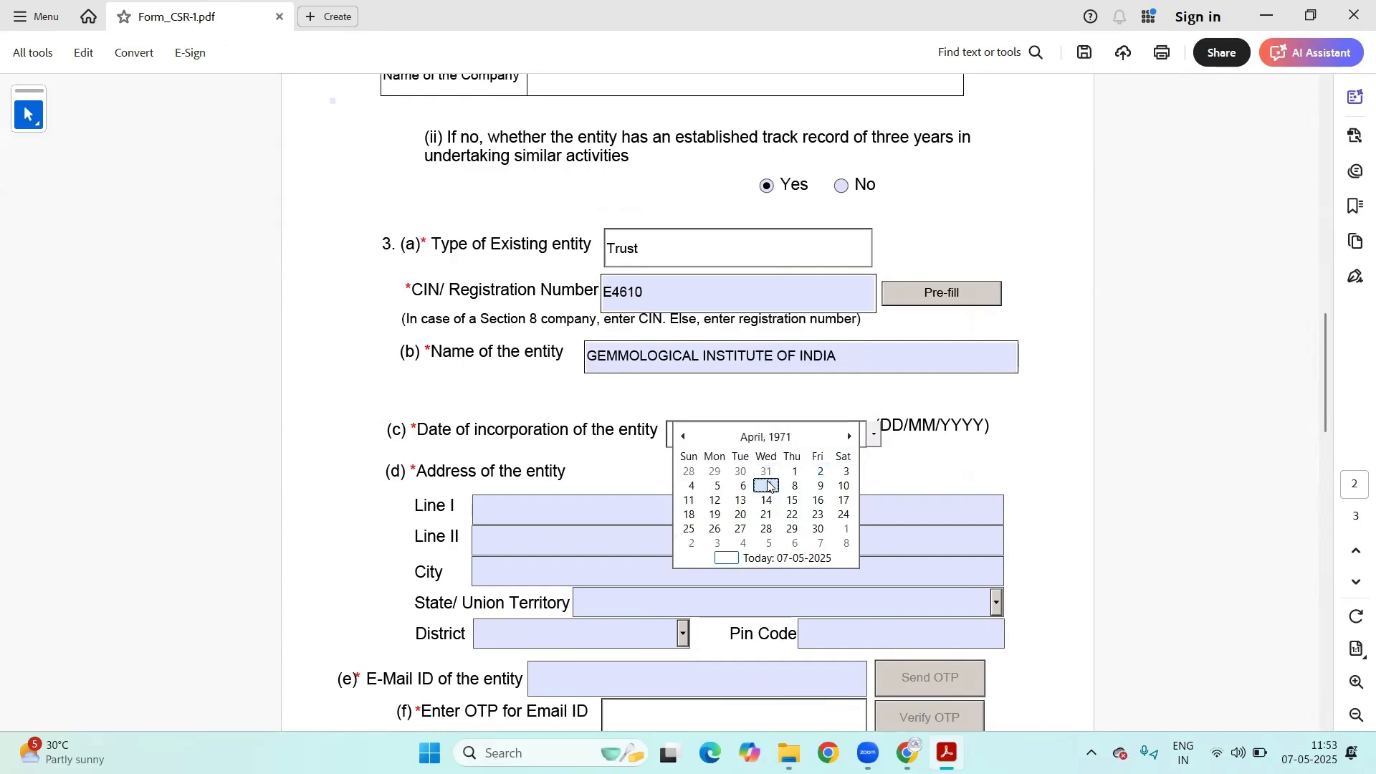
click(714, 500)
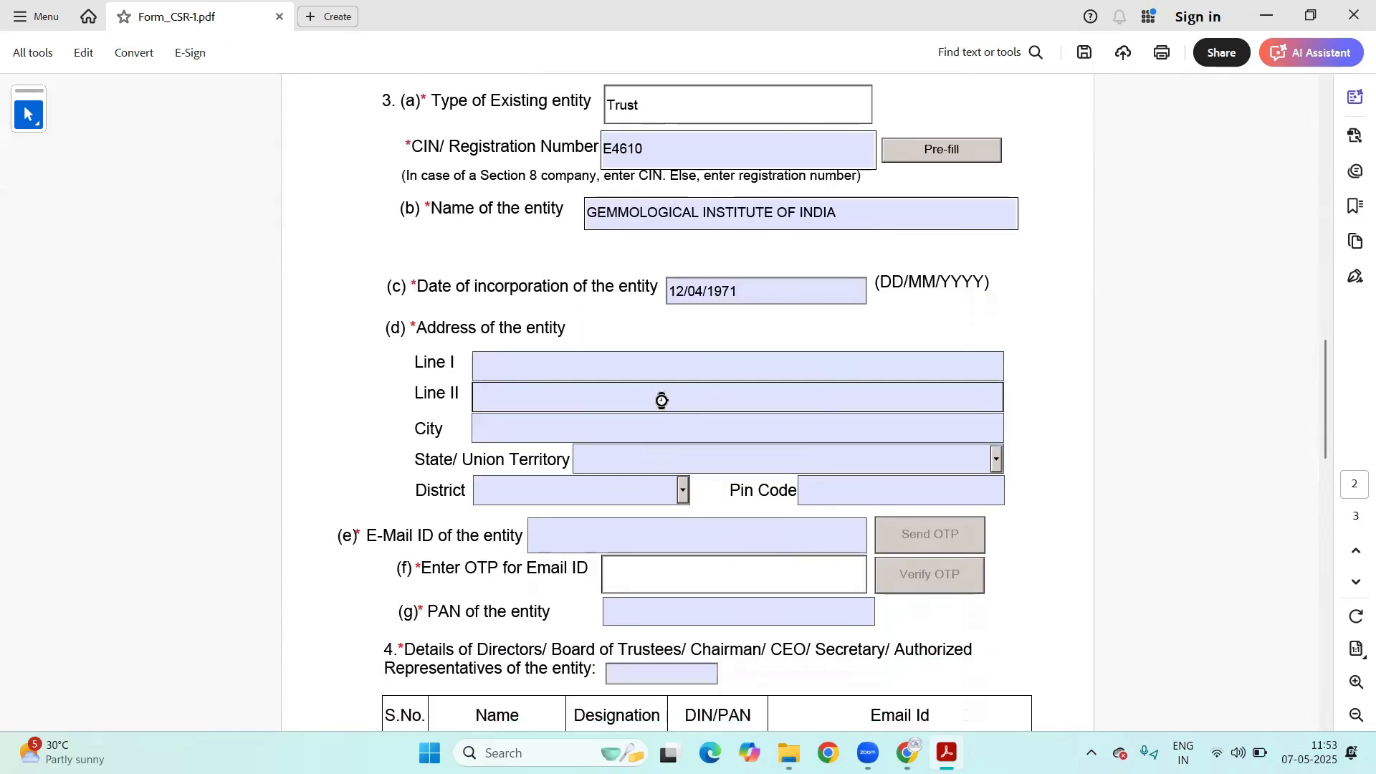
- Copy the entity's address from the Word Data document into address Line I and trim it to the building and floor
click(672, 367)
key(alt+Tab)
drag(603, 311, 585, 312)
key(ctrl+c)
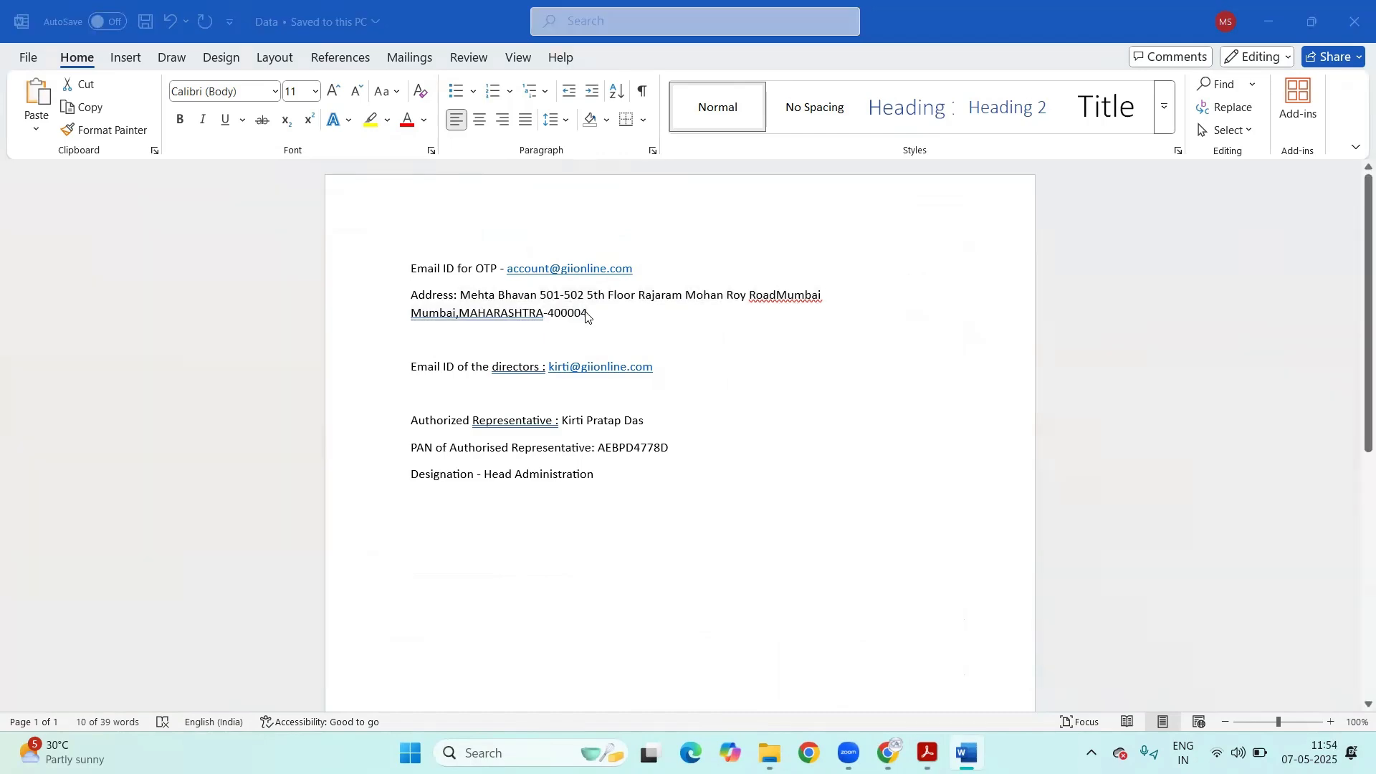
key(alt+Tab)
key(Tab)
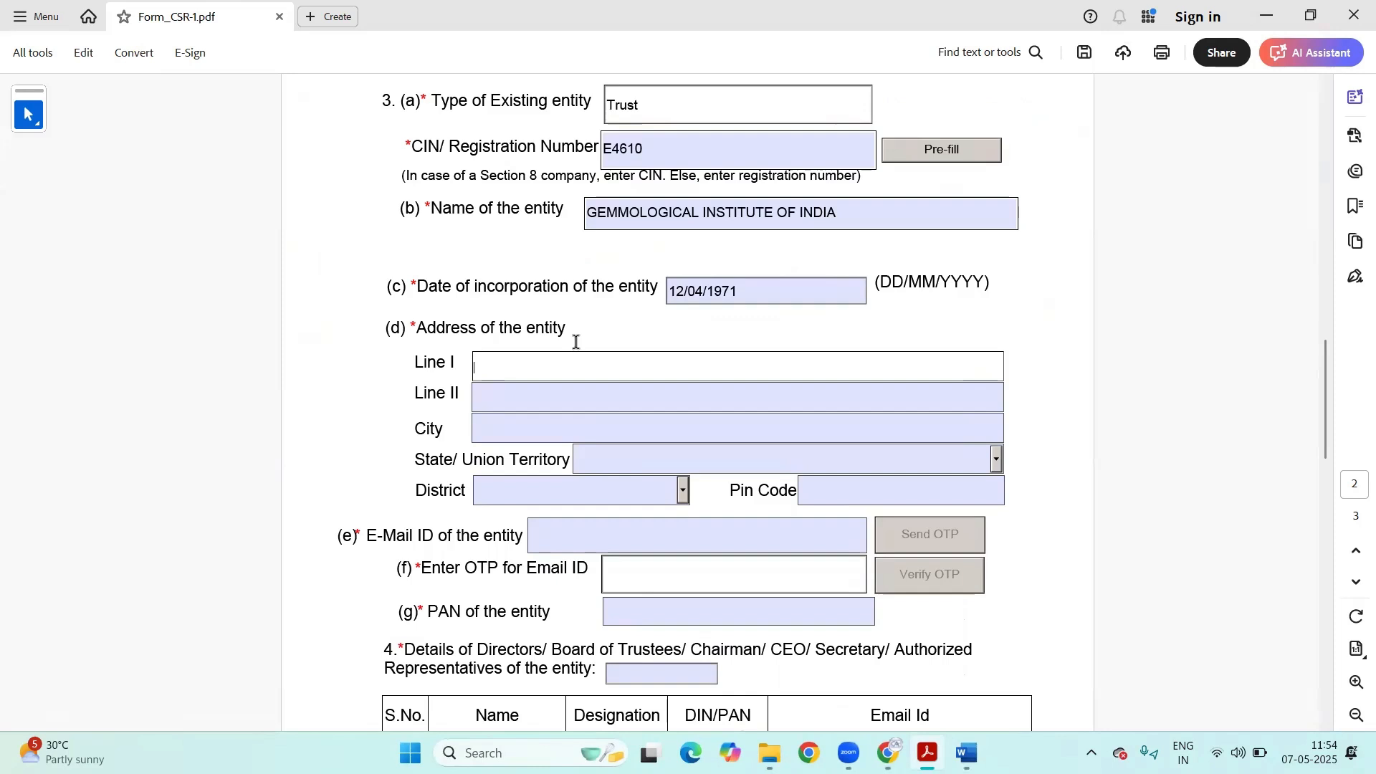
key(ctrl+v)
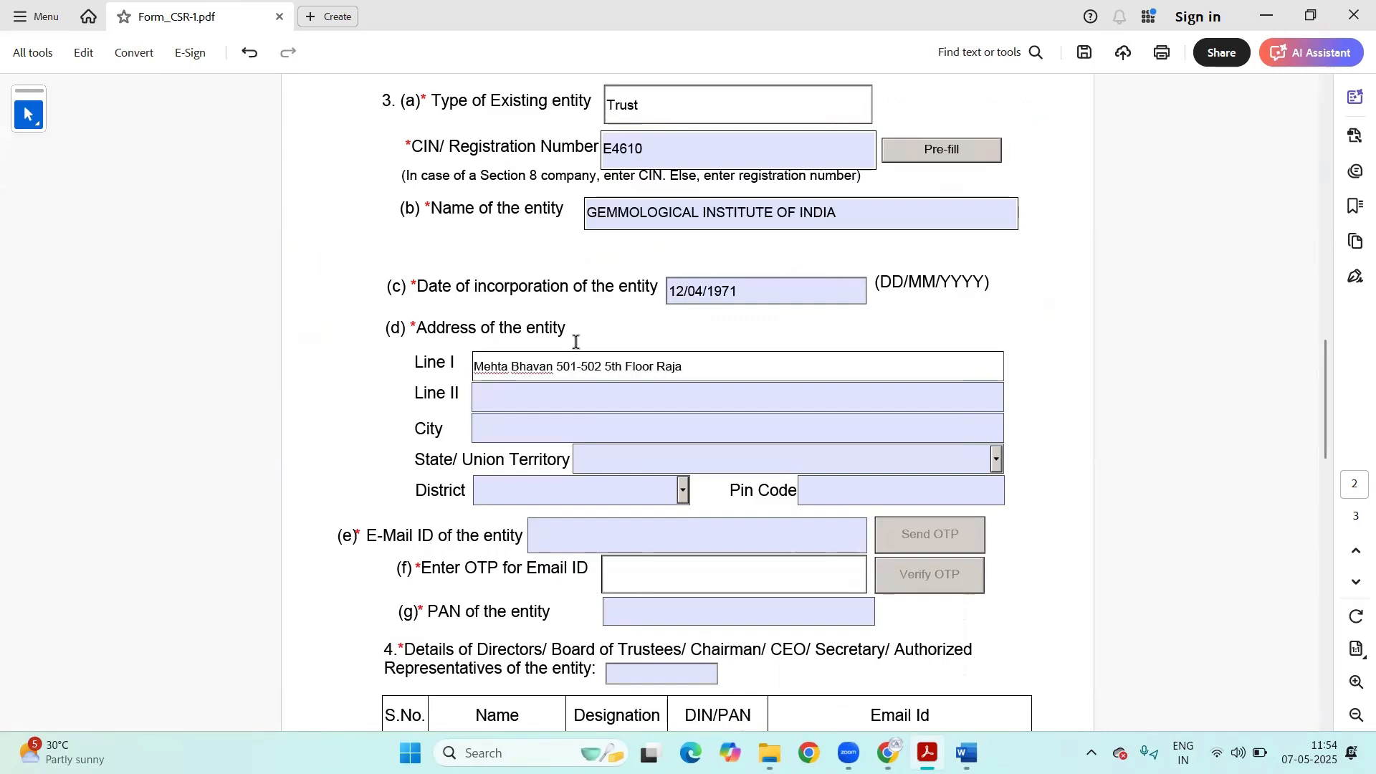
key(BackSpace)
key(BackSpace)
key(BackSpace)
key(BackSpace)
- Copy only the road name from the address in the Word Data document into address Line II of the form
key(alt+Tab)
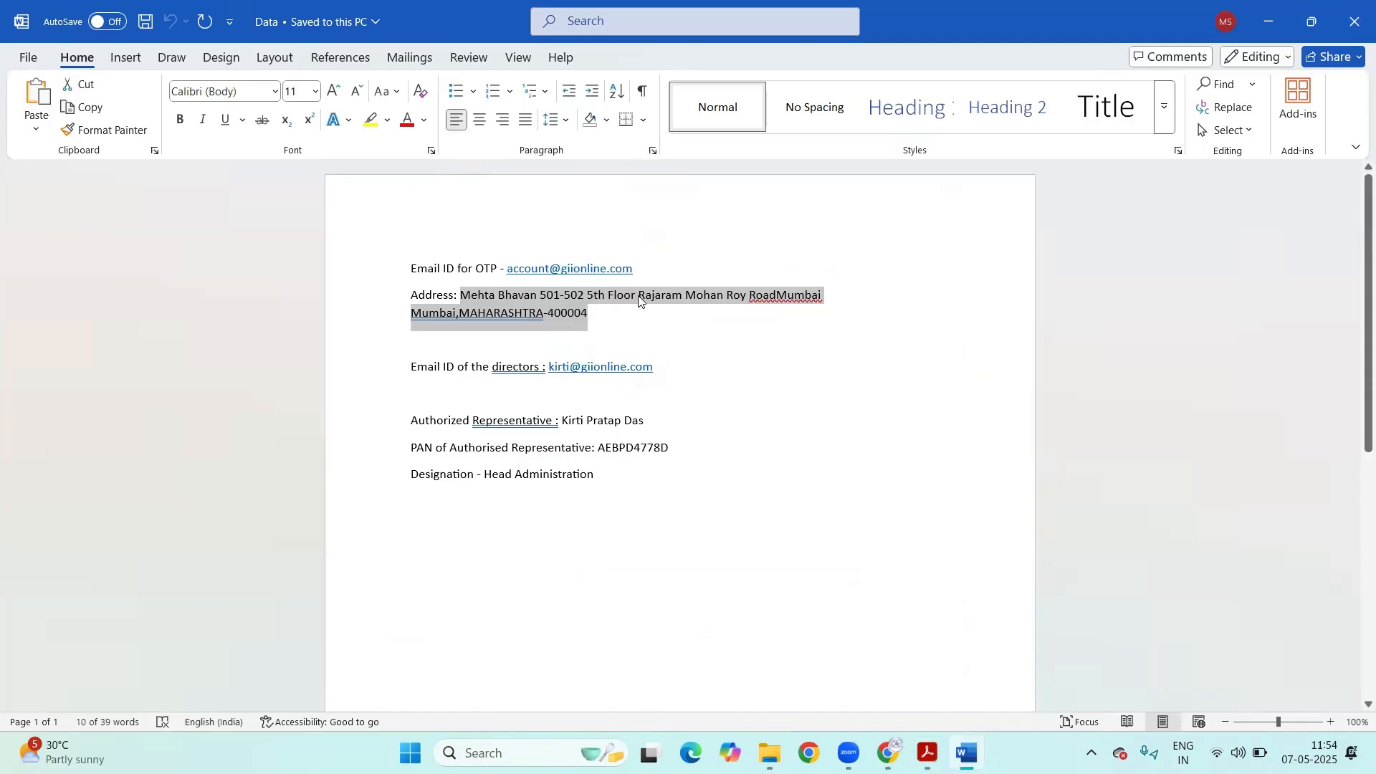
drag(640, 301, 778, 296)
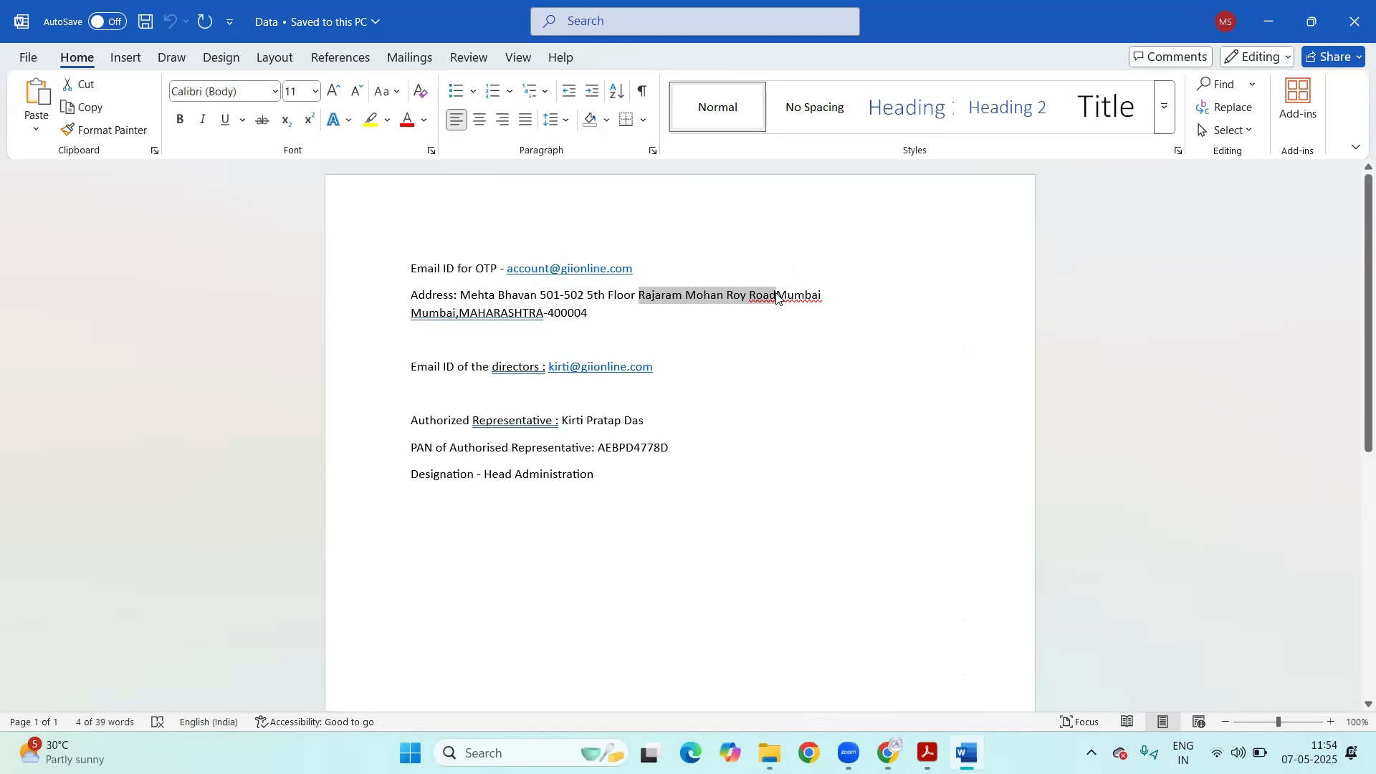
key(alt+Tab)
click(712, 388)
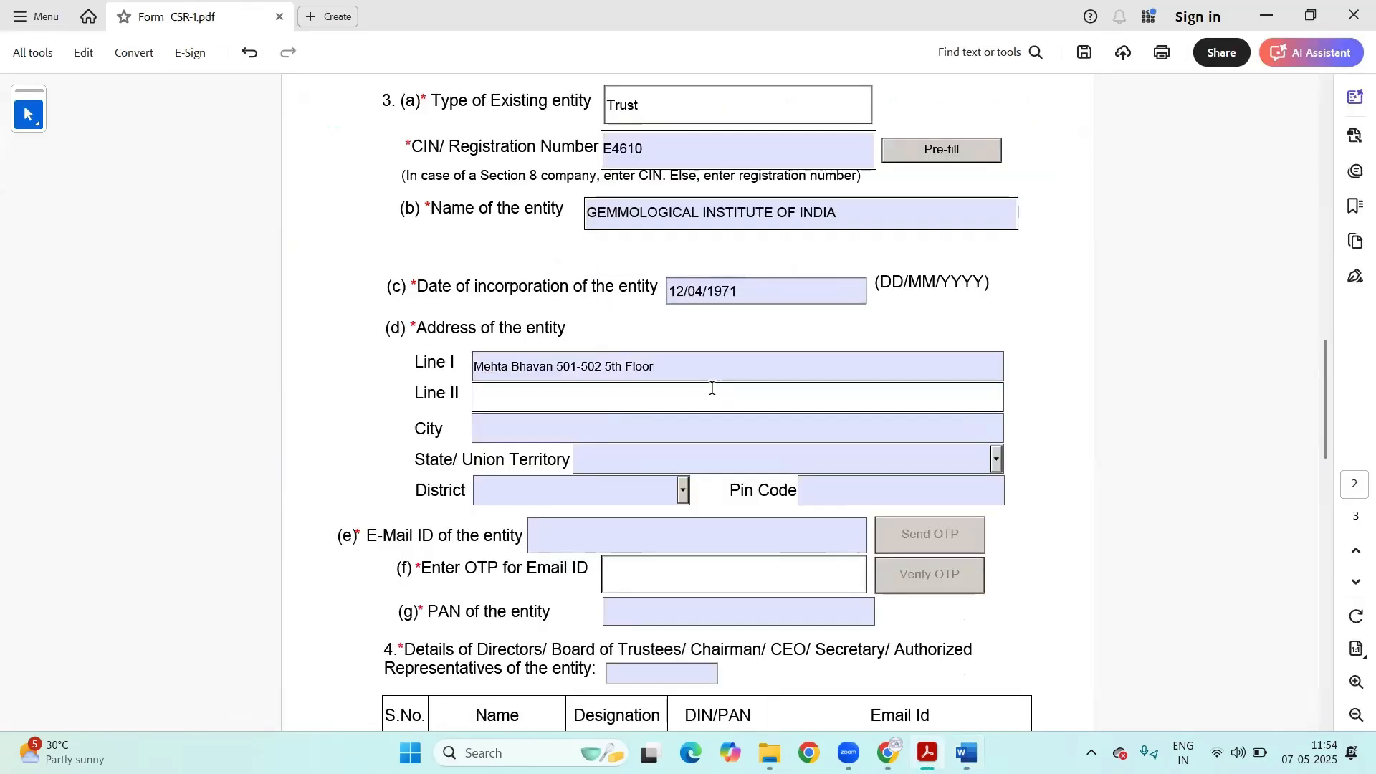
key(ctrl+v)
- Enter MUMBAI as the entity's city and choose Maharashtra-MH as the state
click(663, 435)
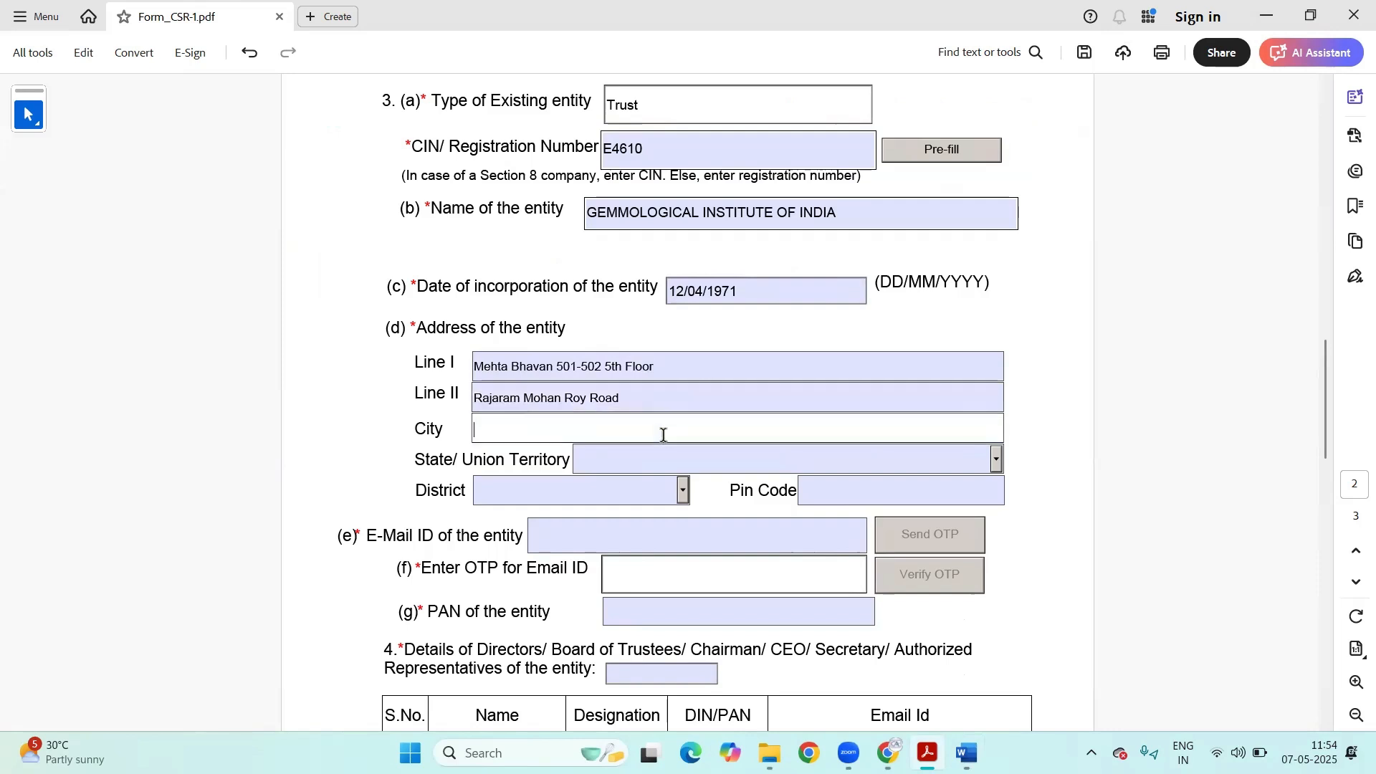
text(MUMBAI)
click(996, 458)
text(Madhya Pradesh-MP)
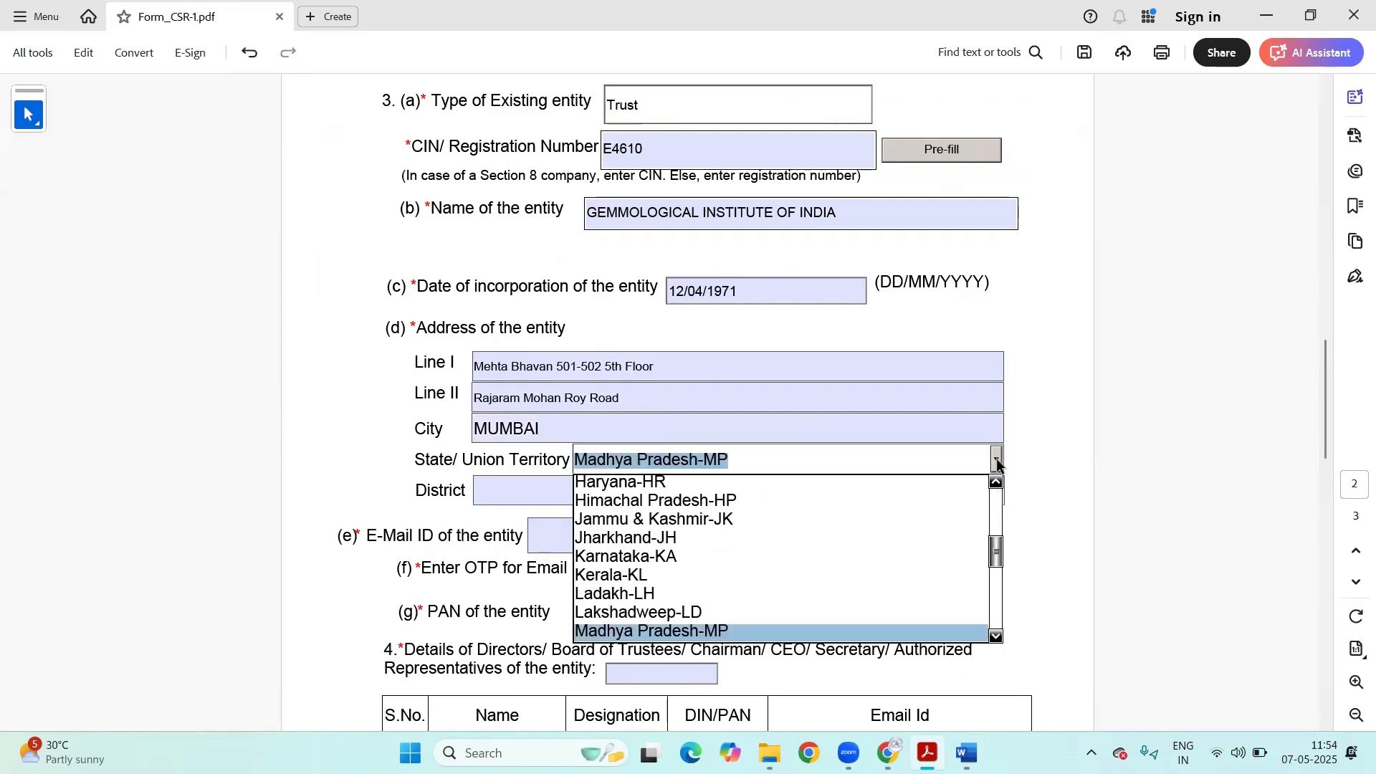
click(995, 635)
click(875, 629)
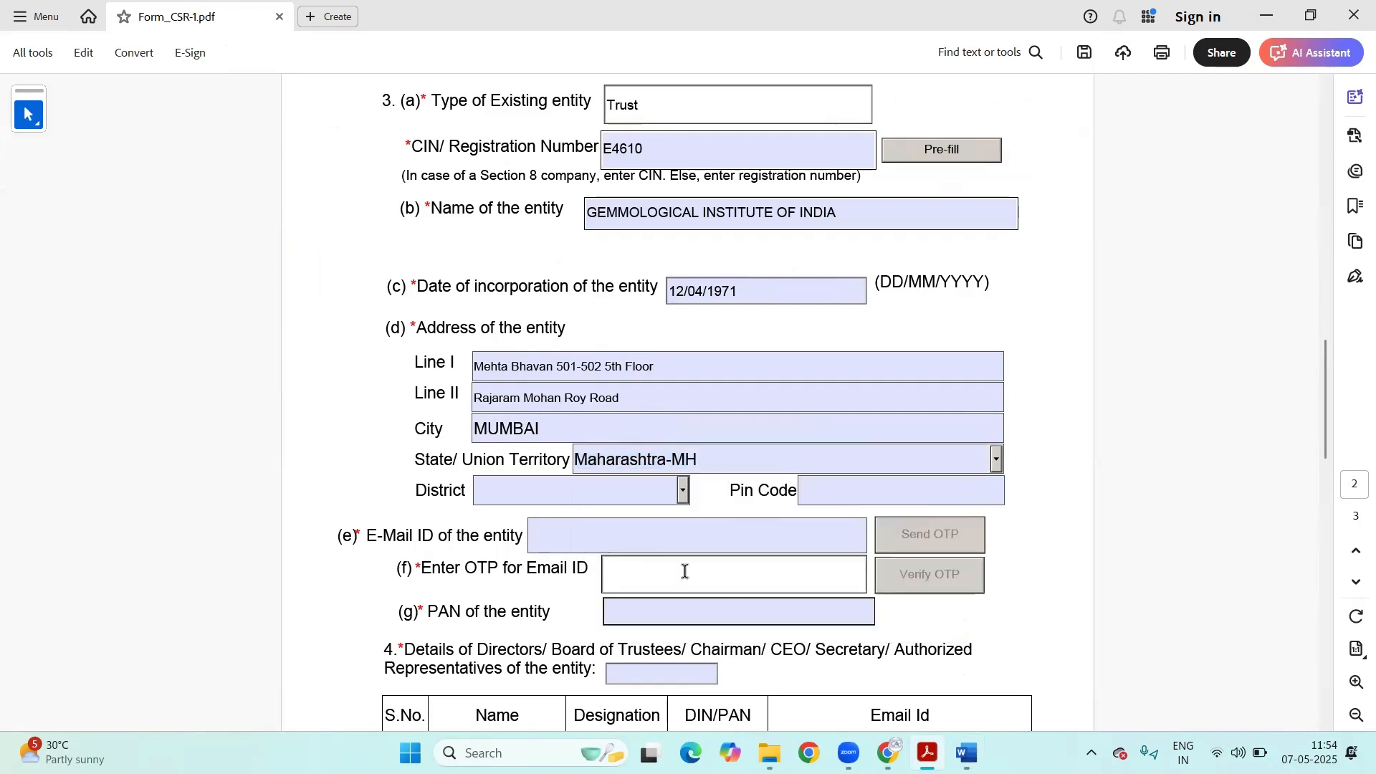
- Choose Mumbai City as the entity's district and enter the postal pin code
click(682, 493)
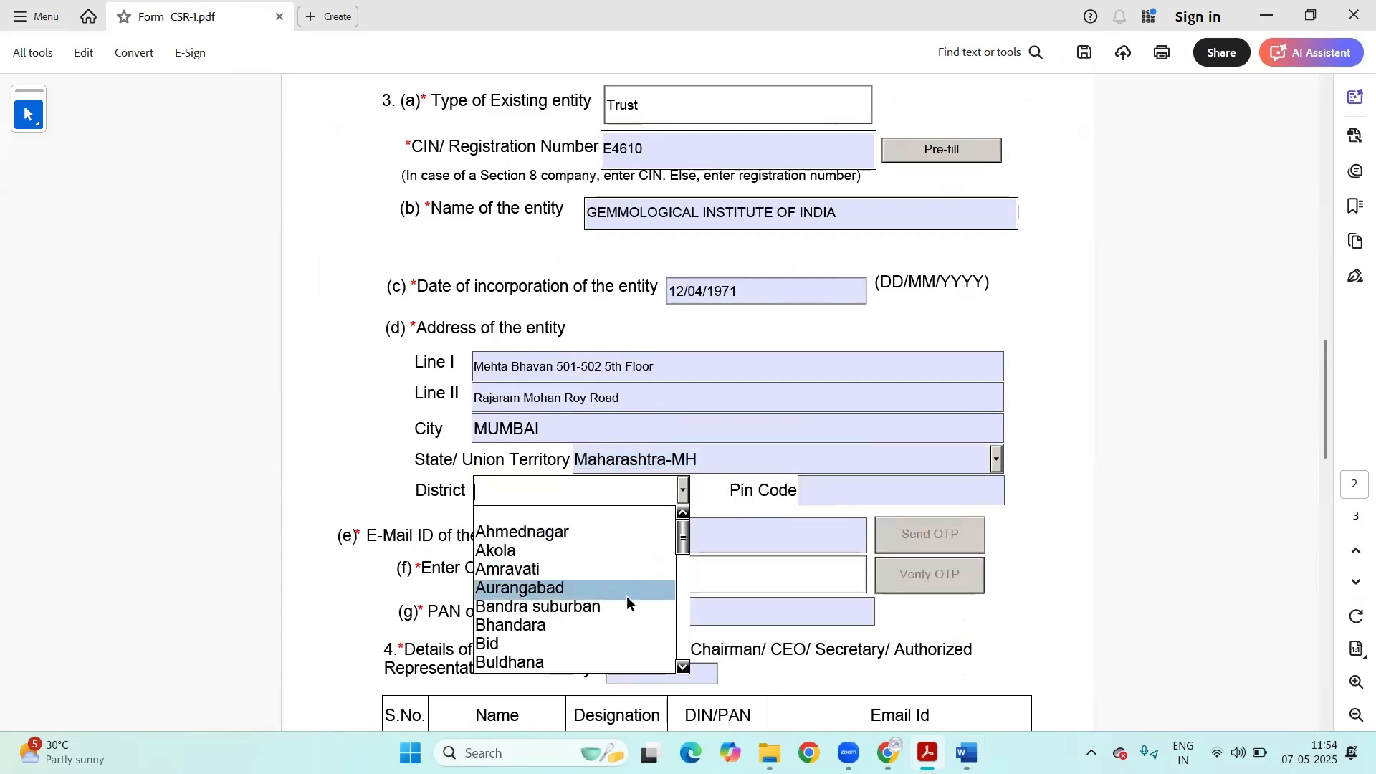
scroll(626, 617, down, 3)
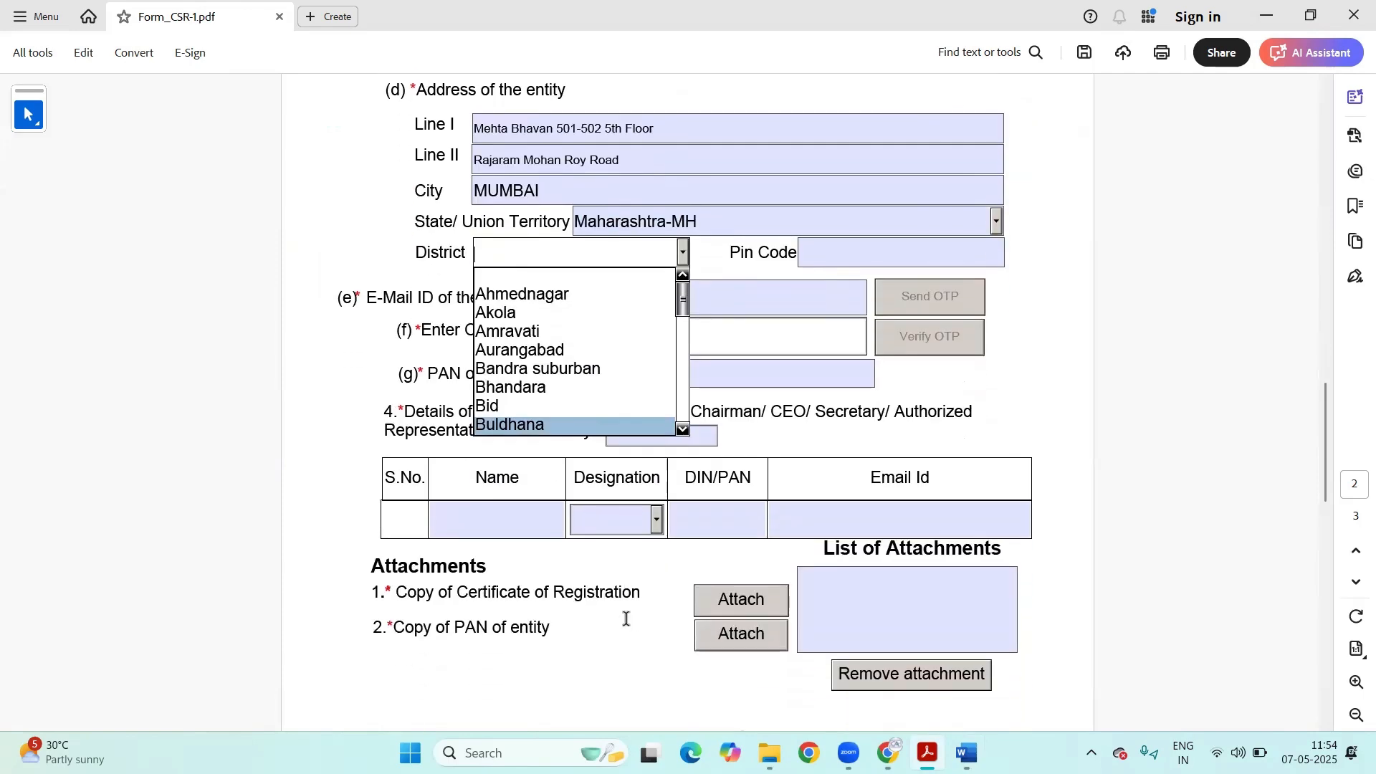
click(684, 429)
click(684, 430)
click(683, 430)
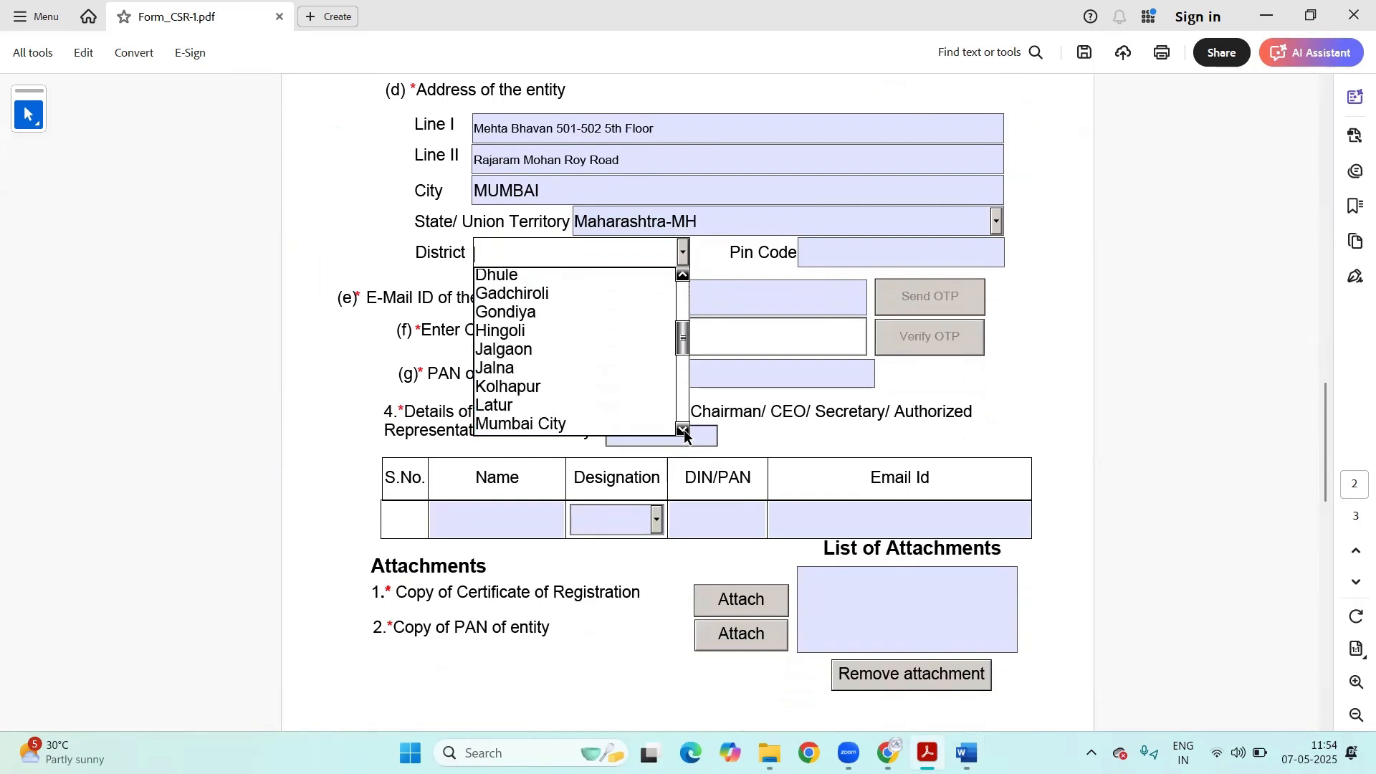
click(684, 430)
click(684, 430)
click(683, 430)
click(588, 367)
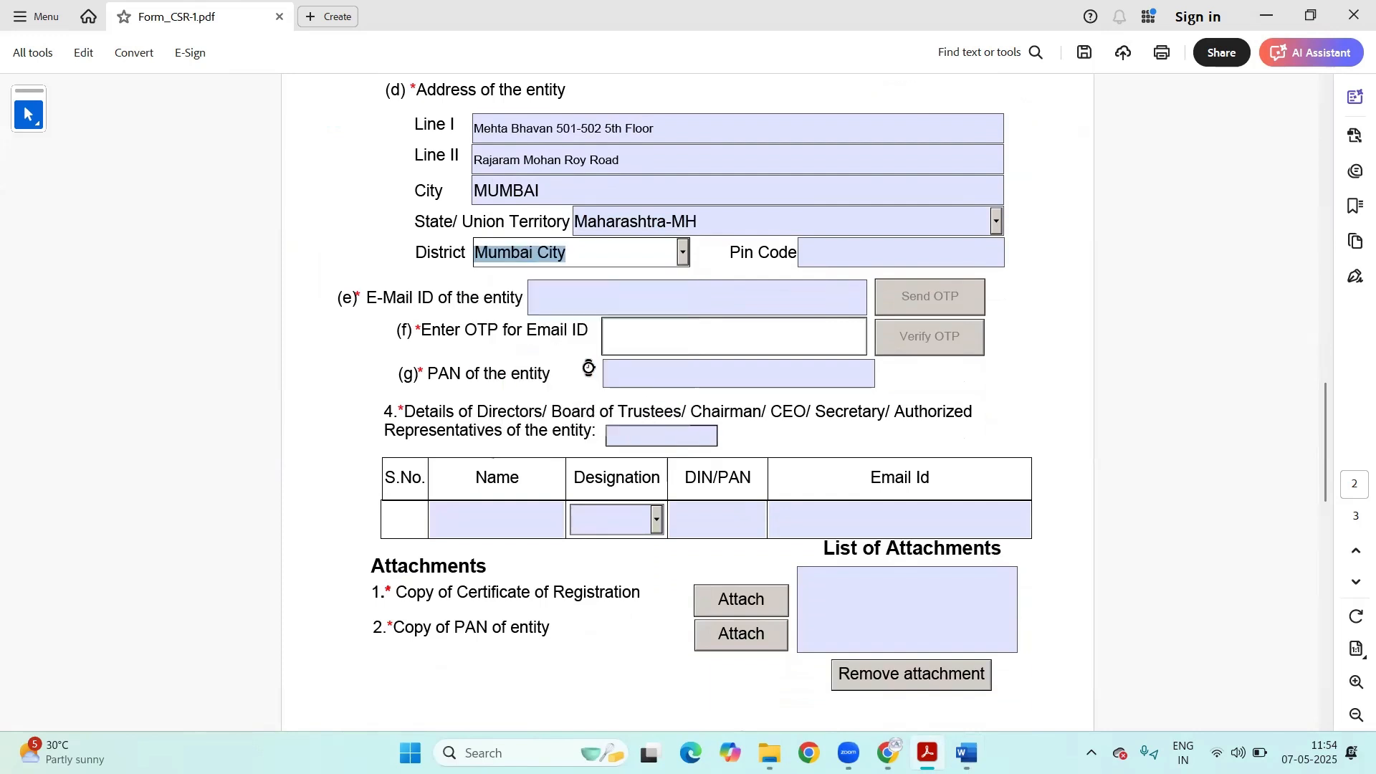
click(831, 253)
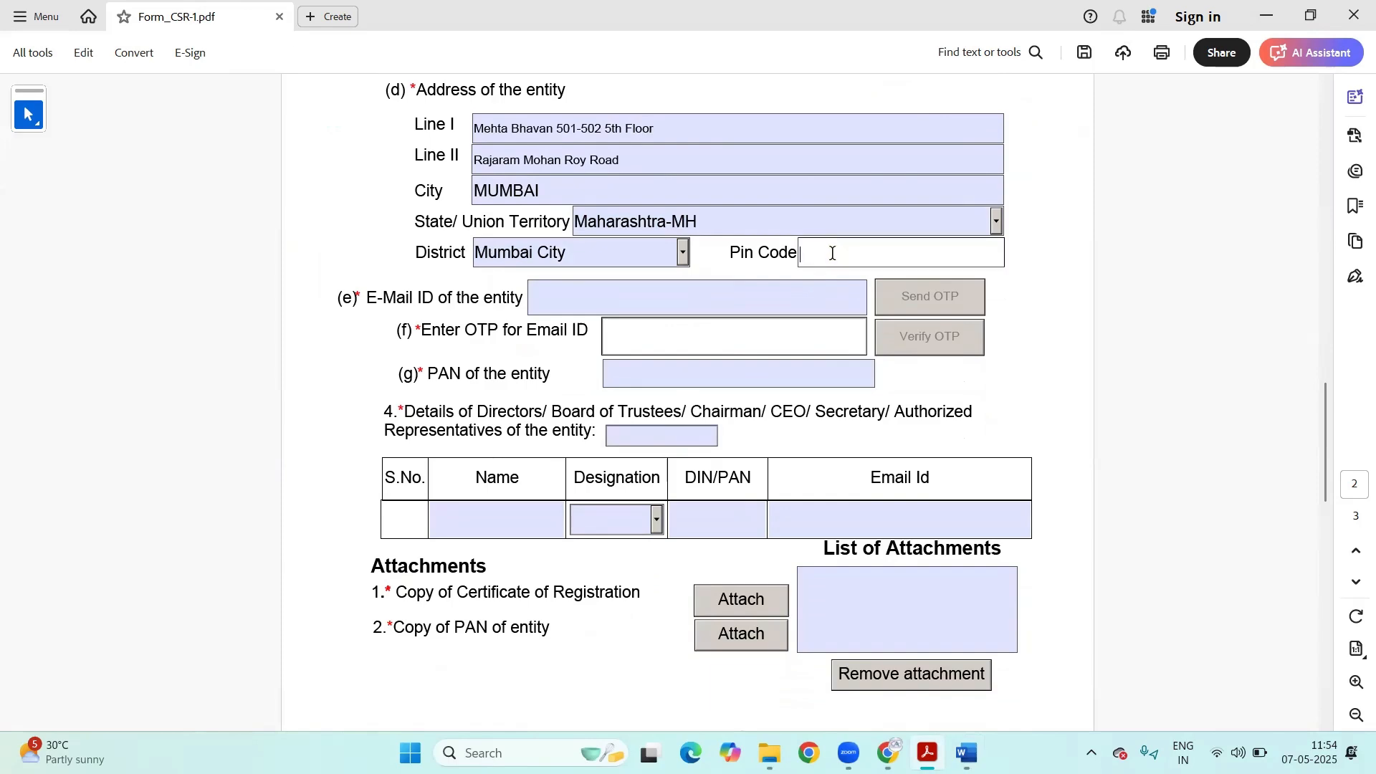
text(400004)
- Fill in the entity's postal pin code and its e-mail ID in section 3 of the form
key(alt+Tab)
key(alt+Tab)
click(597, 296)
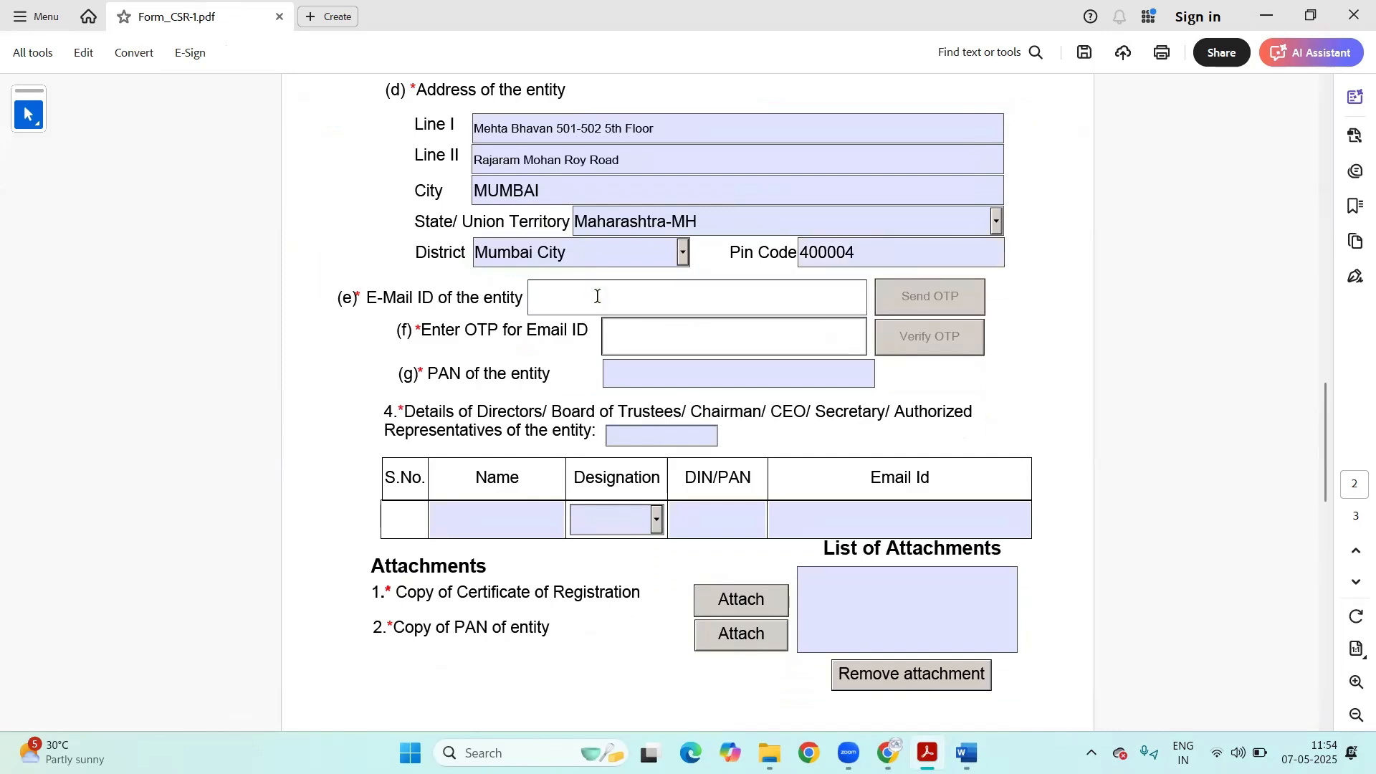
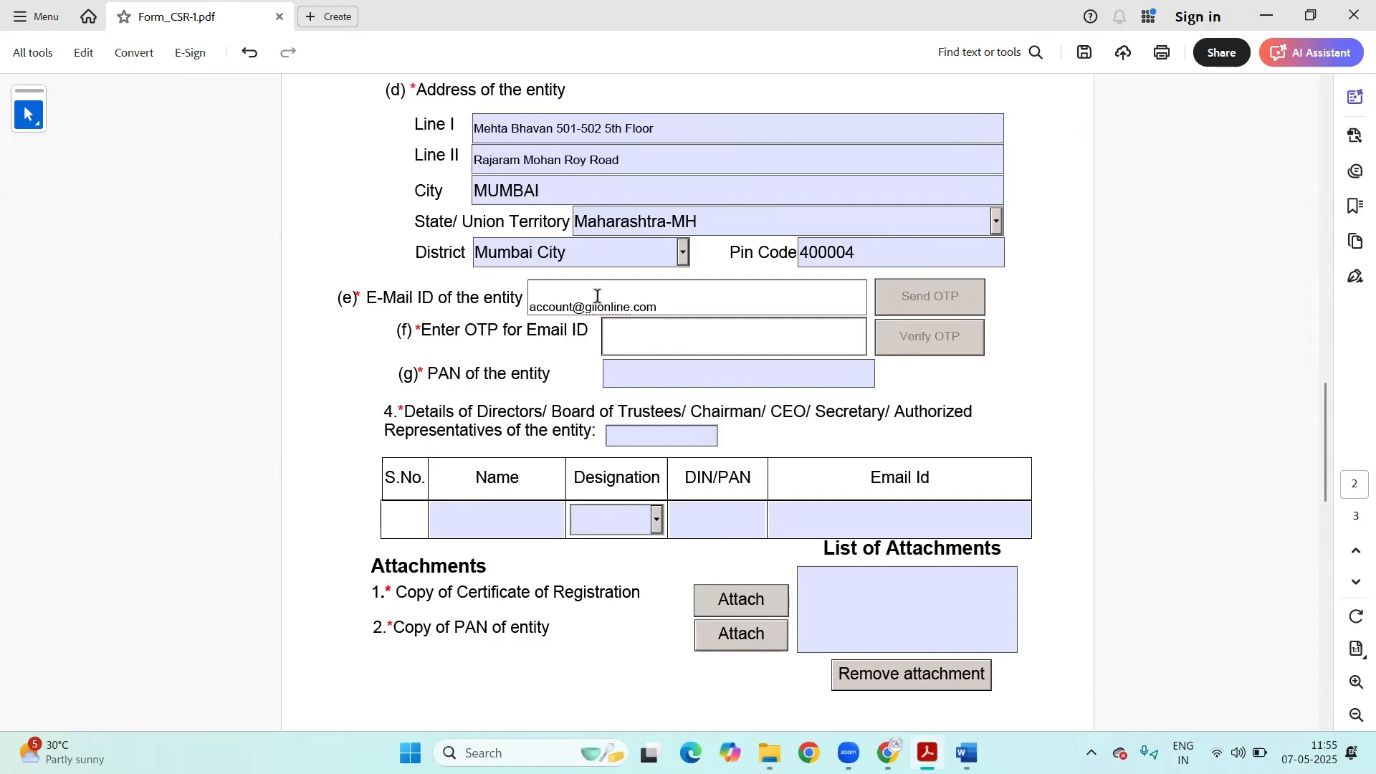
click(965, 386)
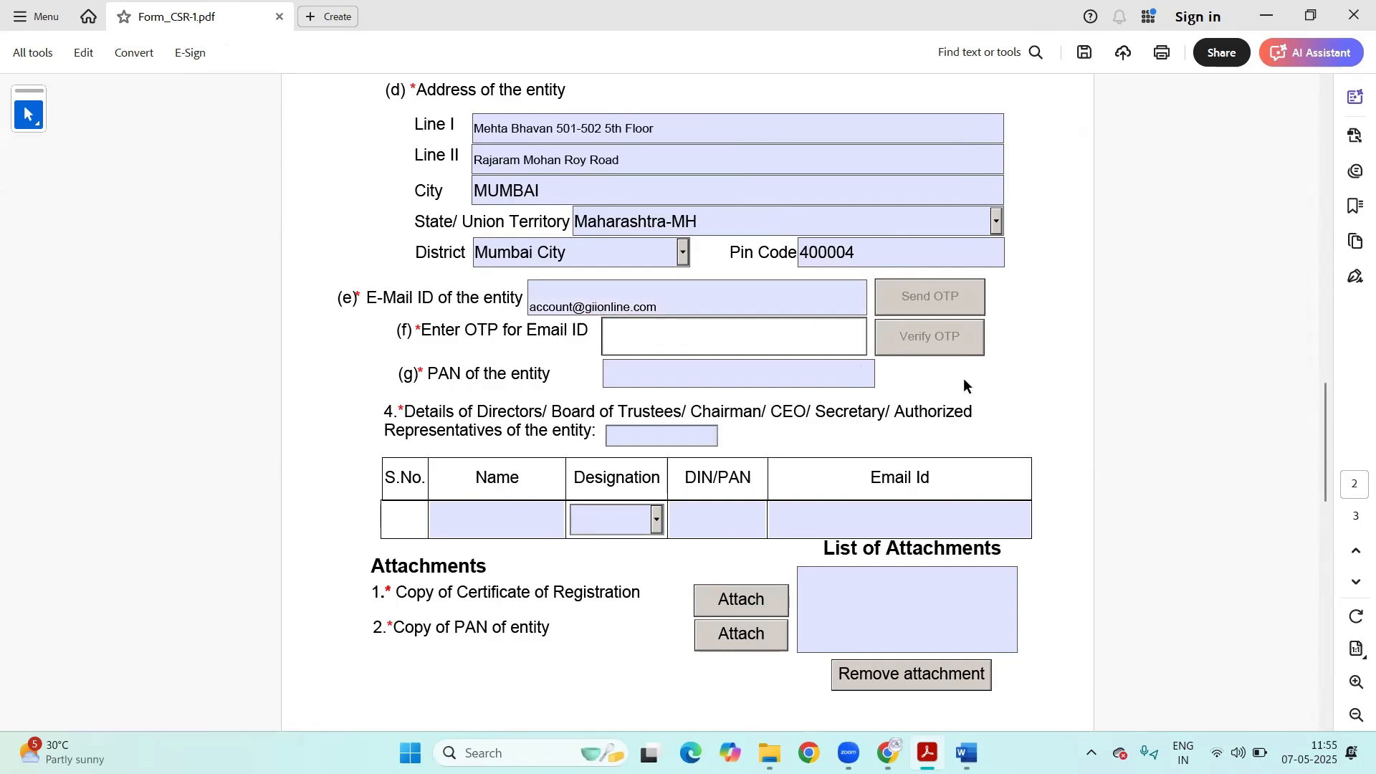
- Enter the entity's PAN and set the number of directors or authorized representatives to 1
click(724, 375)
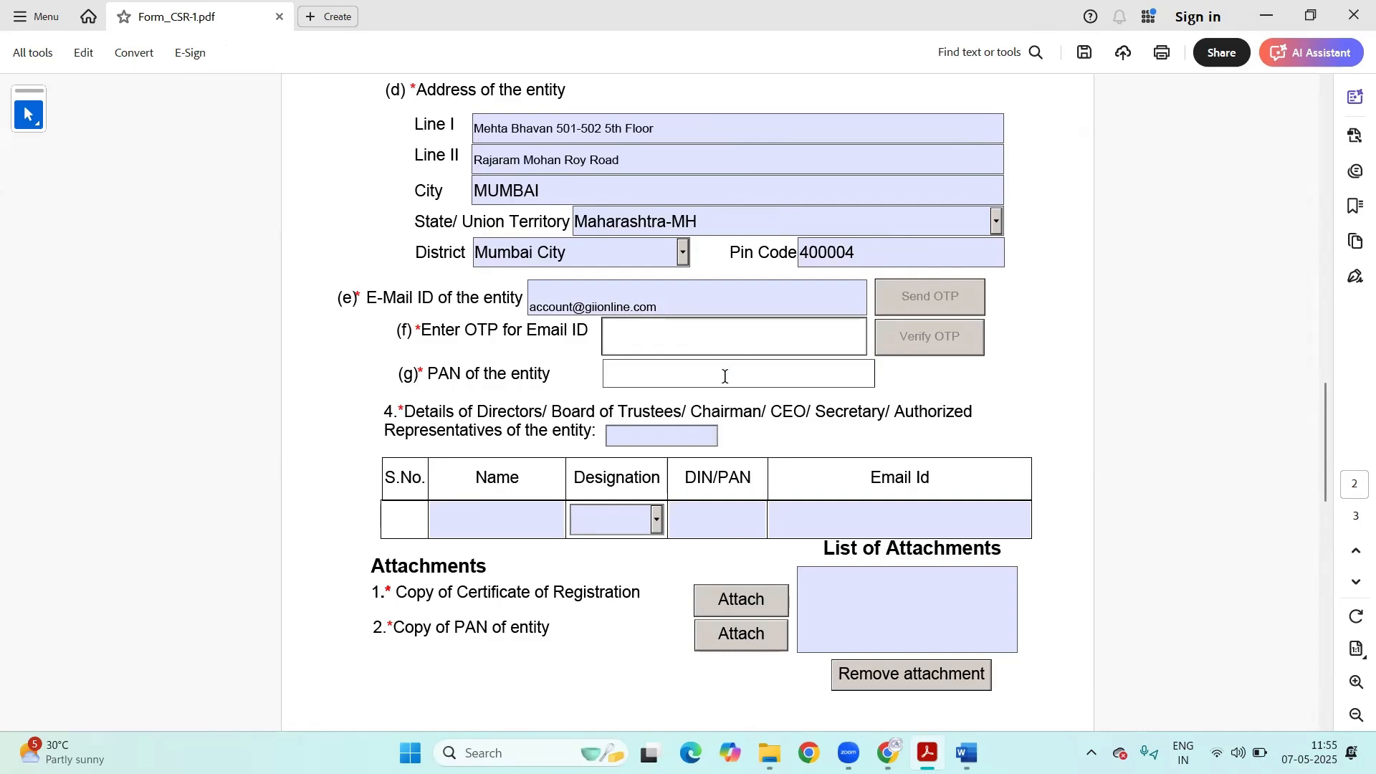
click(700, 431)
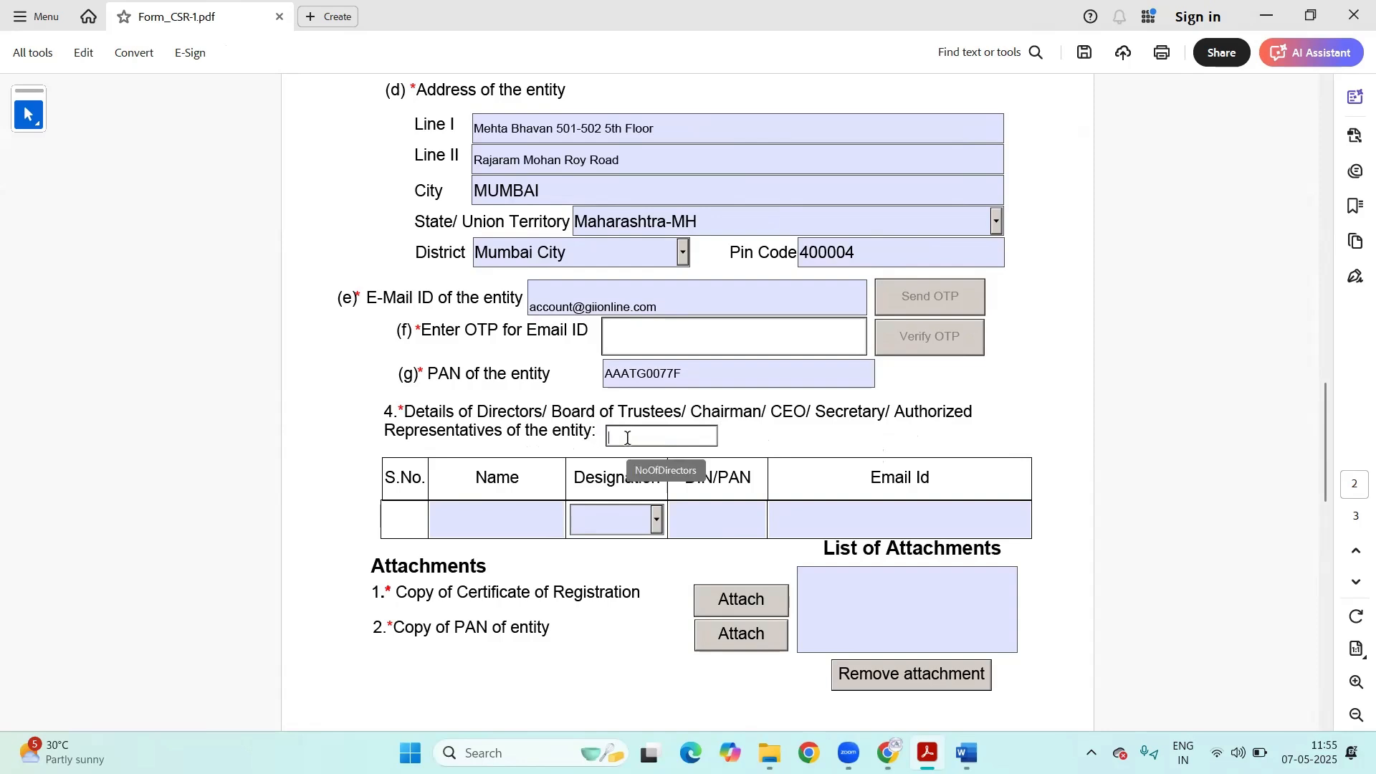
text(1)
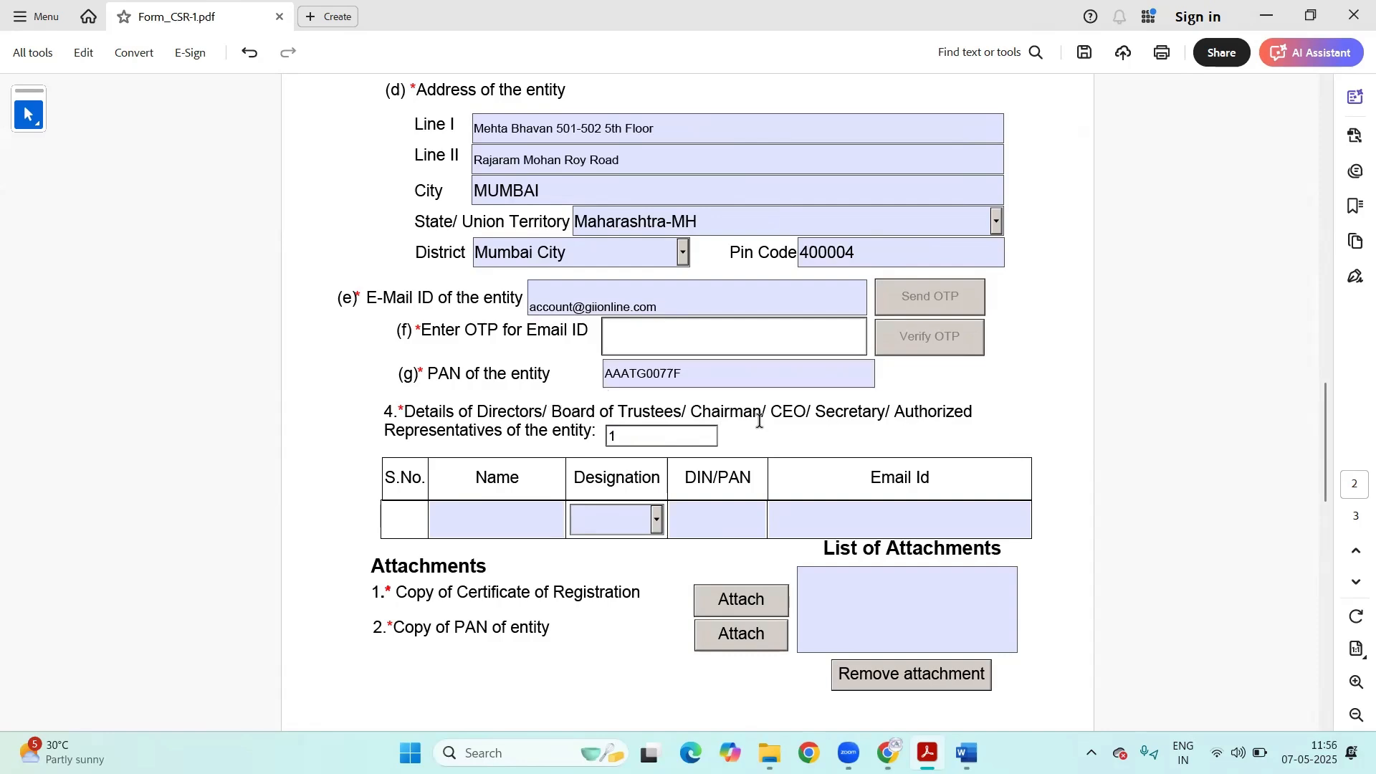
- Fill in the representative's full name in row 1 and choose Authorized Representative as the designation
click(509, 519)
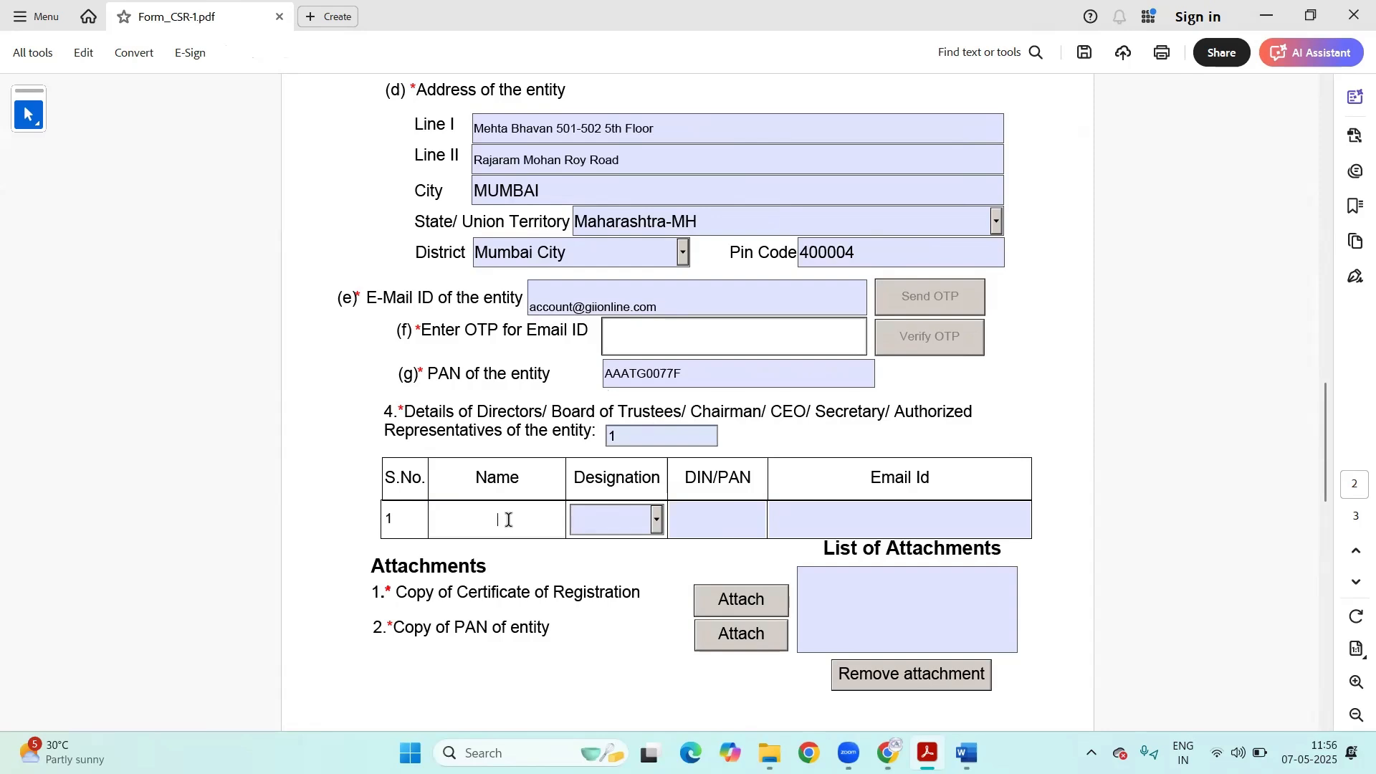
click(657, 518)
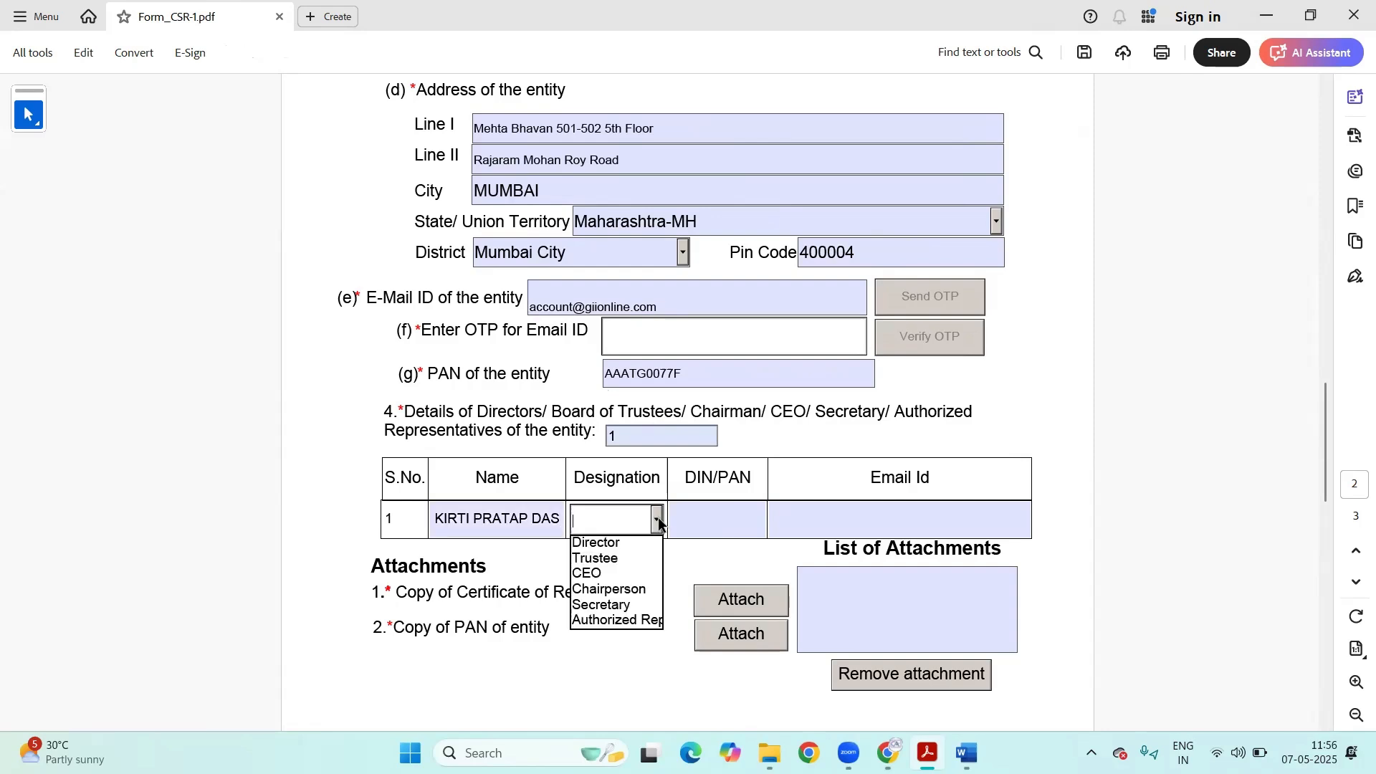
click(627, 617)
- Enter the authorized representative's PAN and e-mail address in row 1 of the representatives table
click(705, 516)
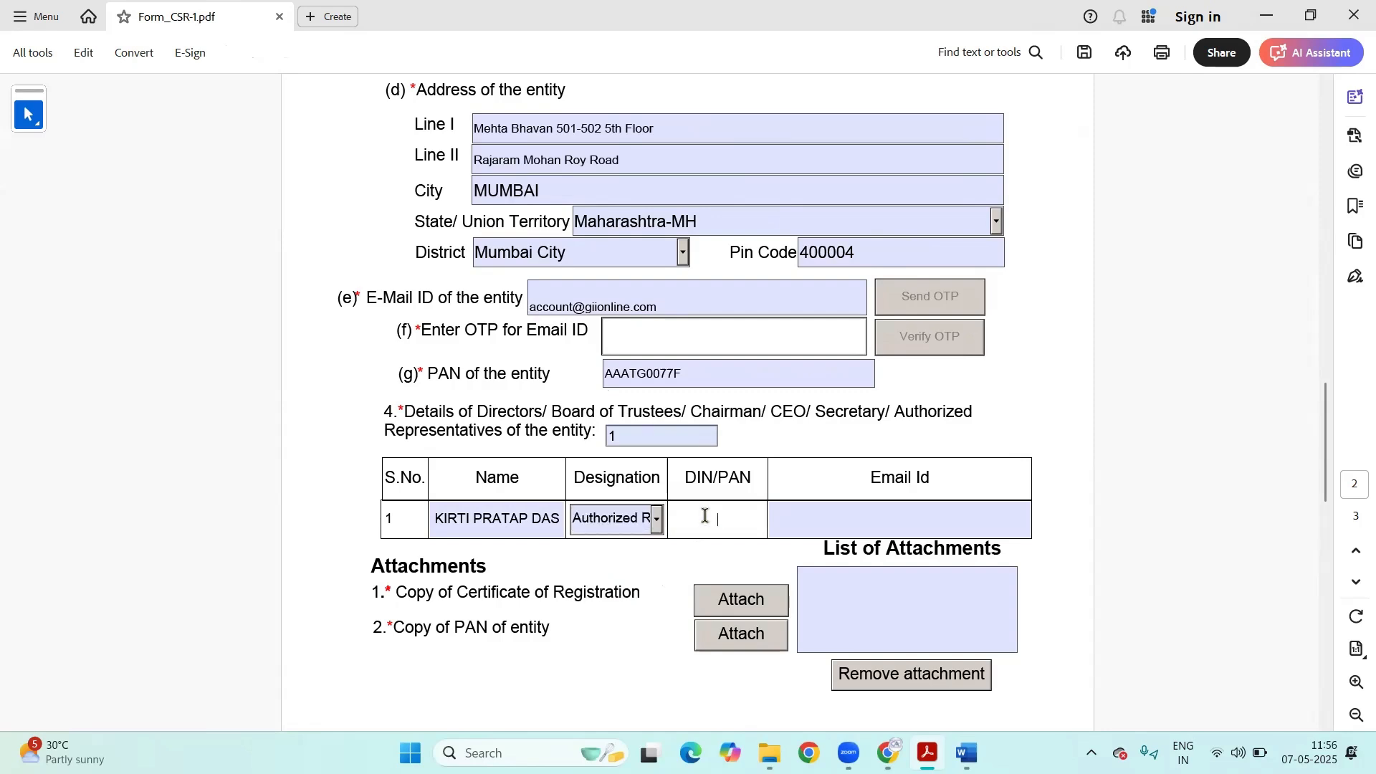
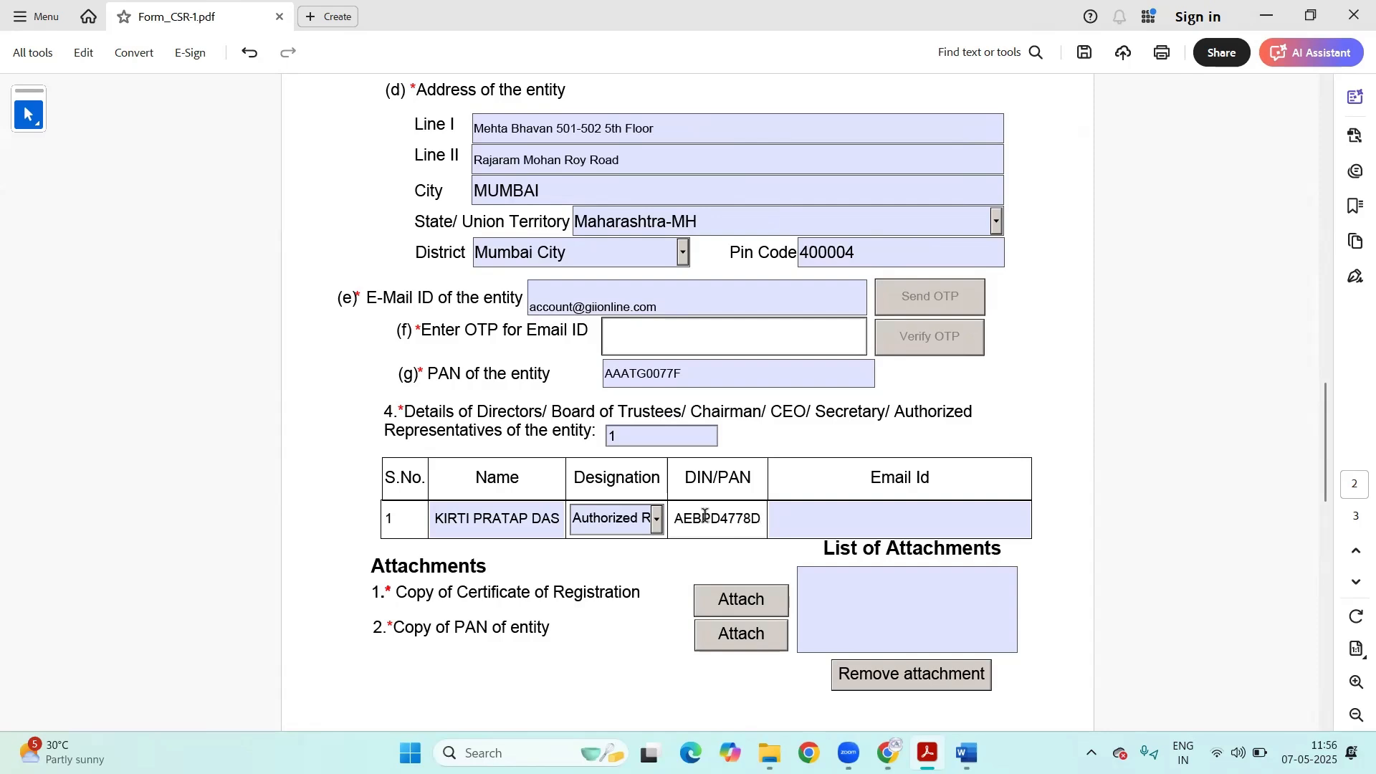
click(861, 519)
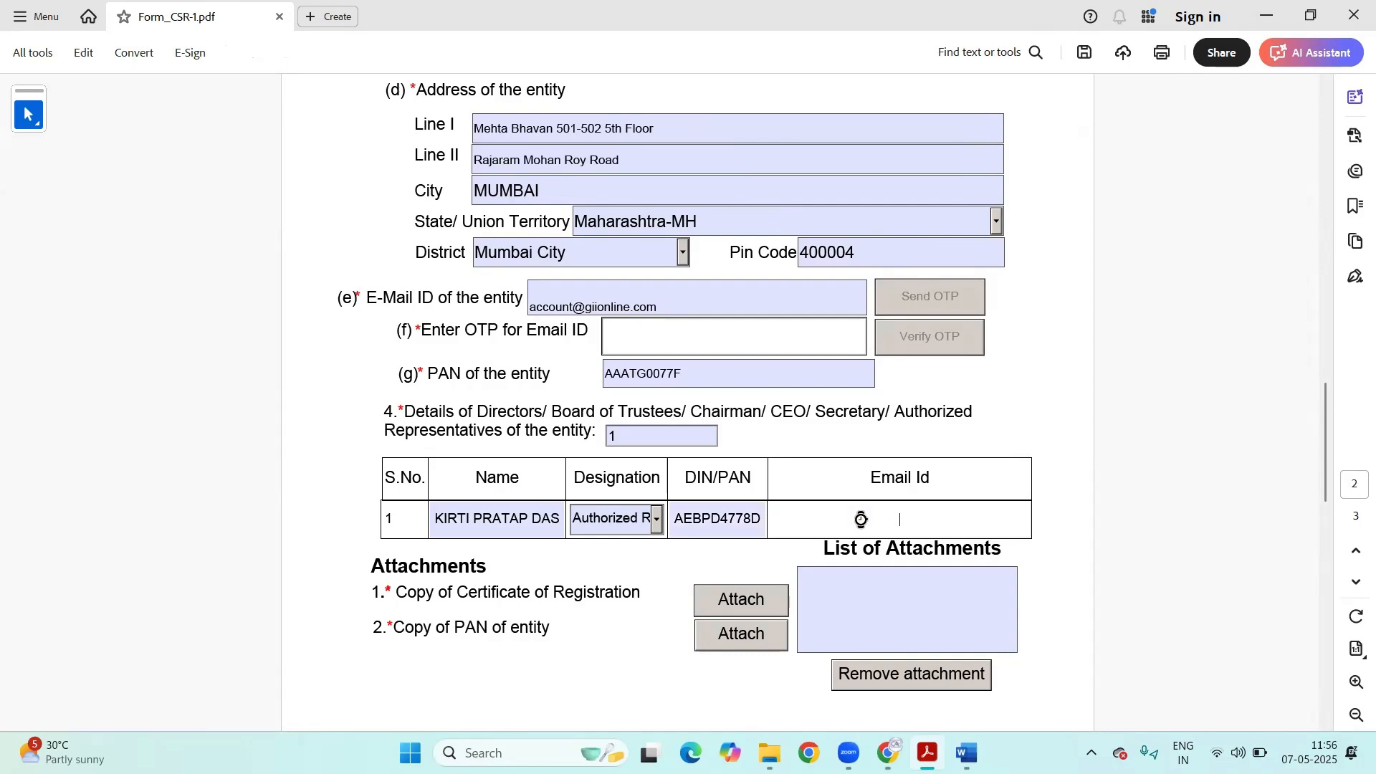
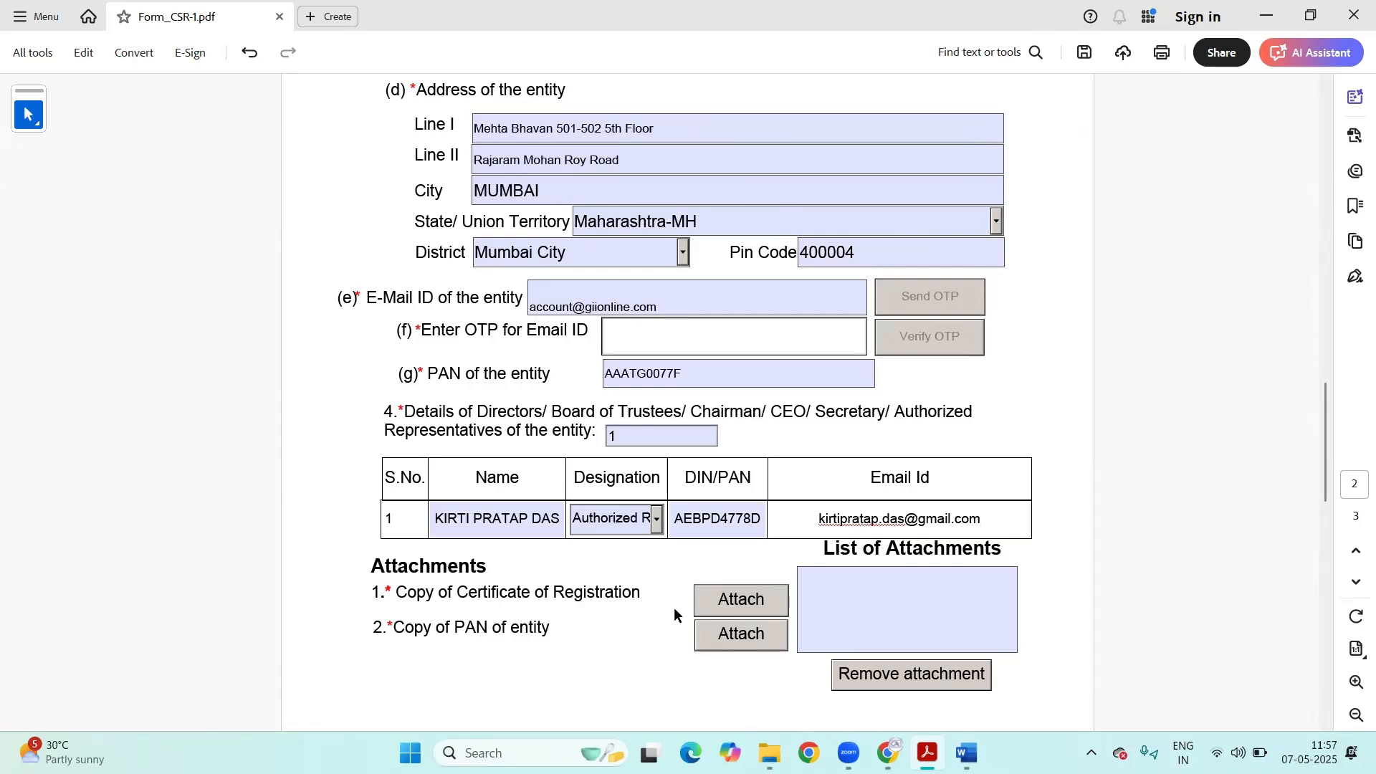
- Attach Charity Commissioner Certificate from the CSR 1 folder as the copy of the certificate of registration
scroll(1126, 557, down, 3)
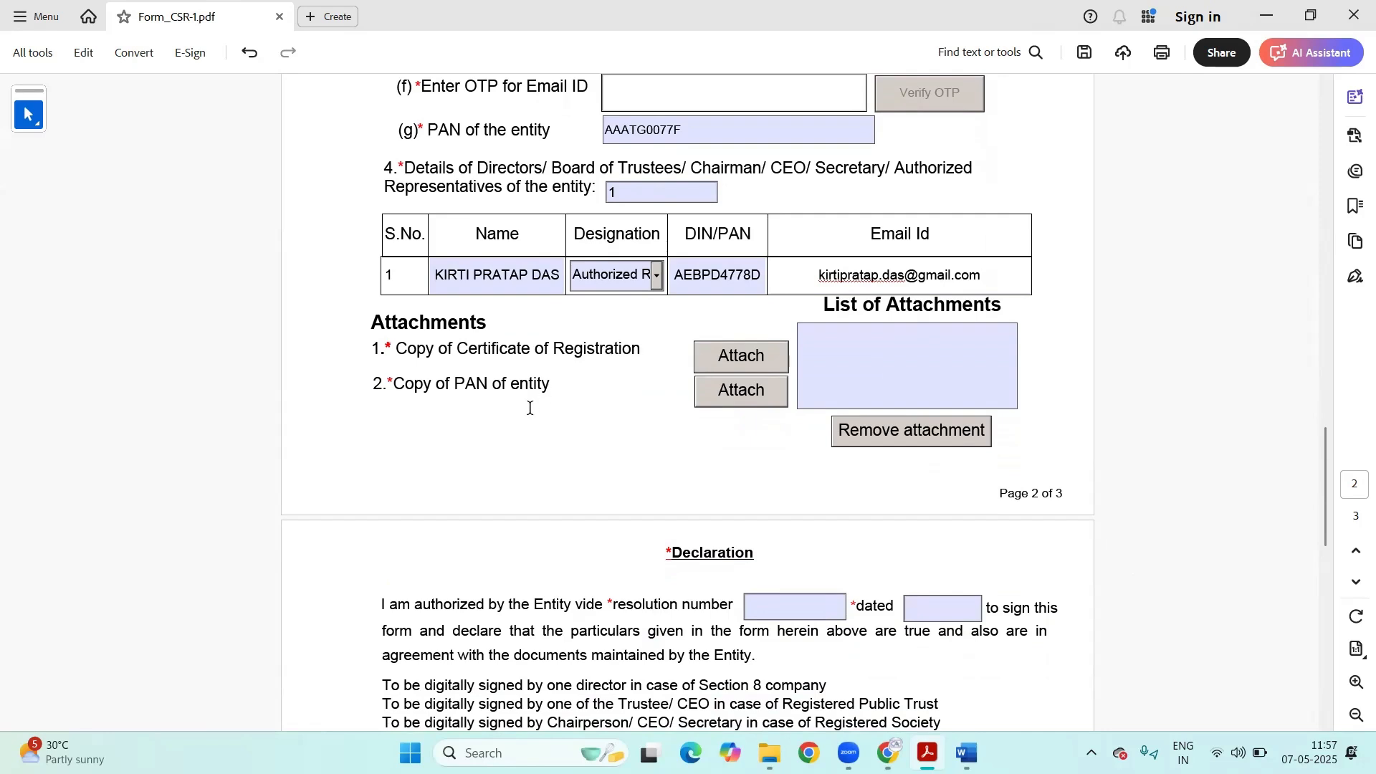
click(743, 354)
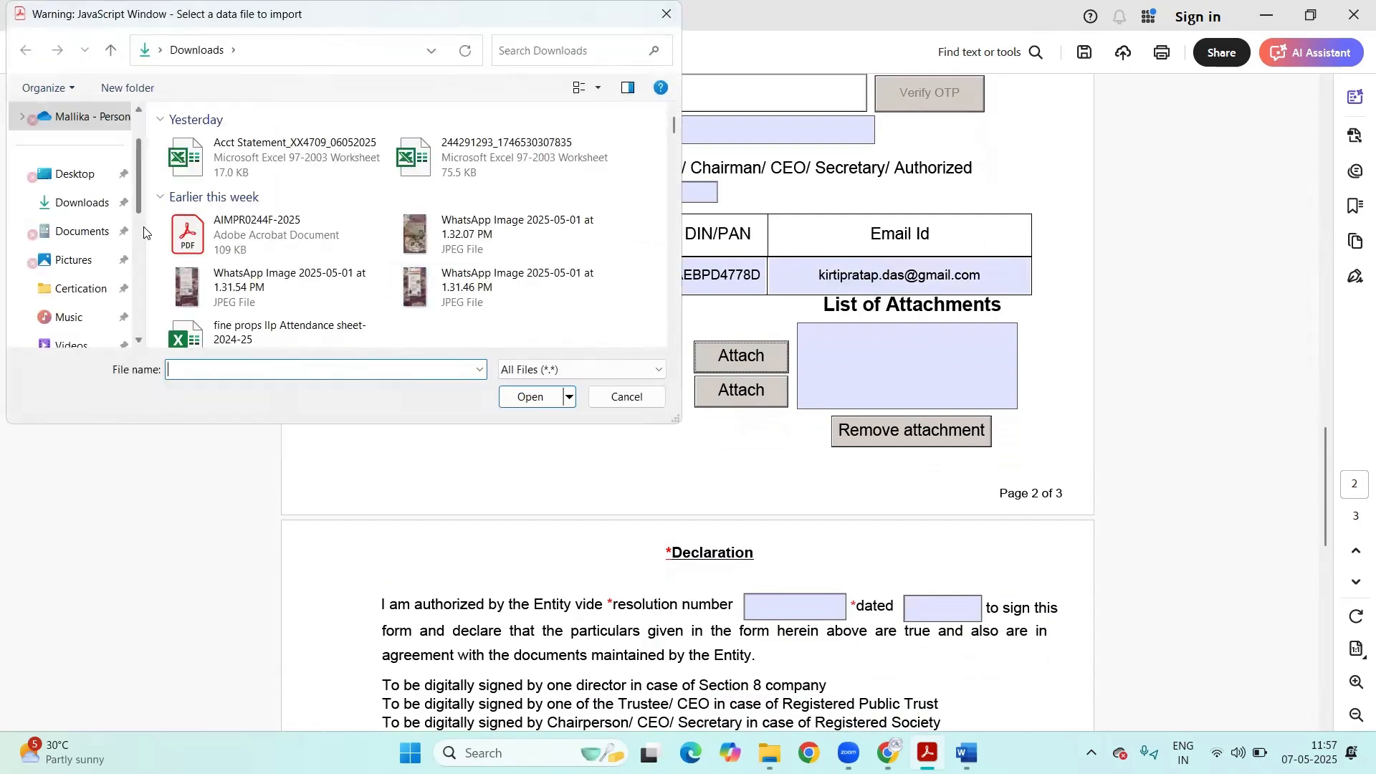
scroll(71, 307, down, 5)
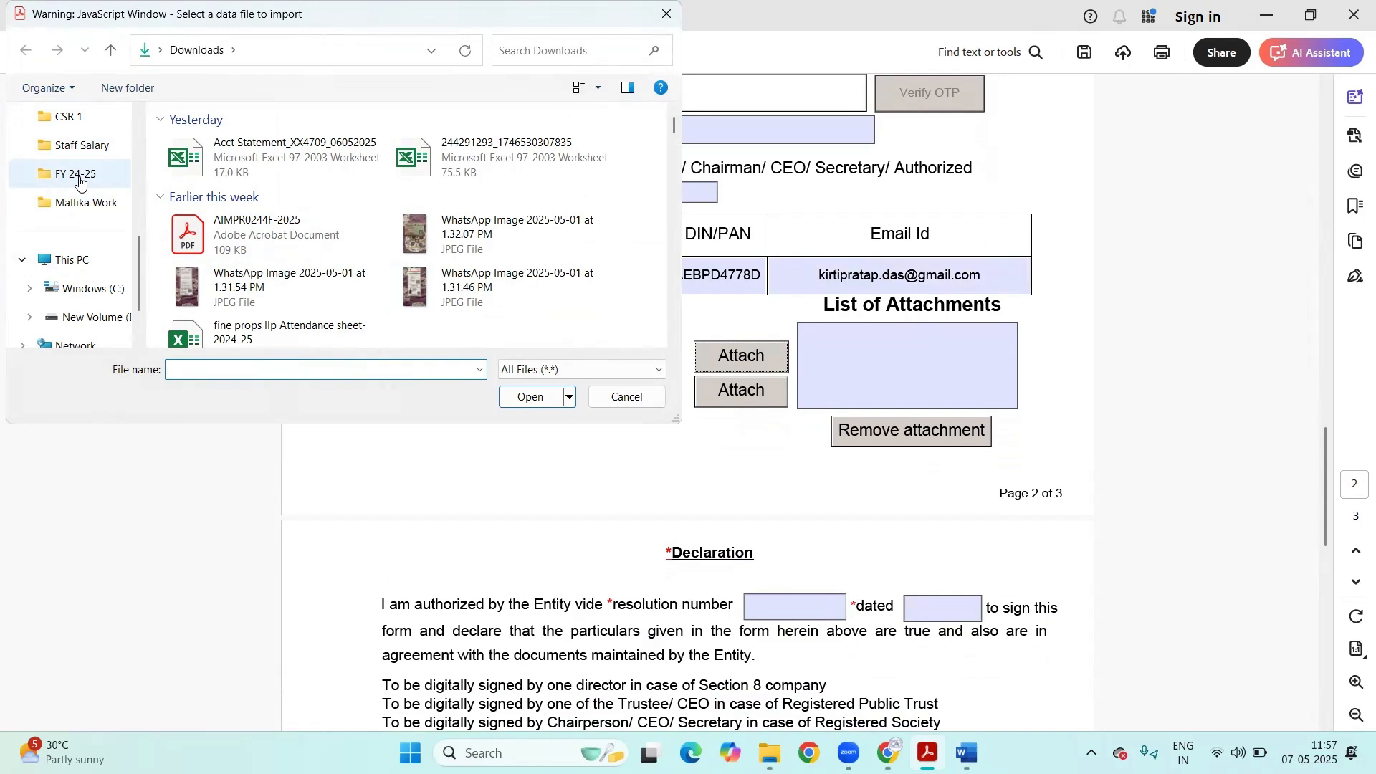
click(68, 117)
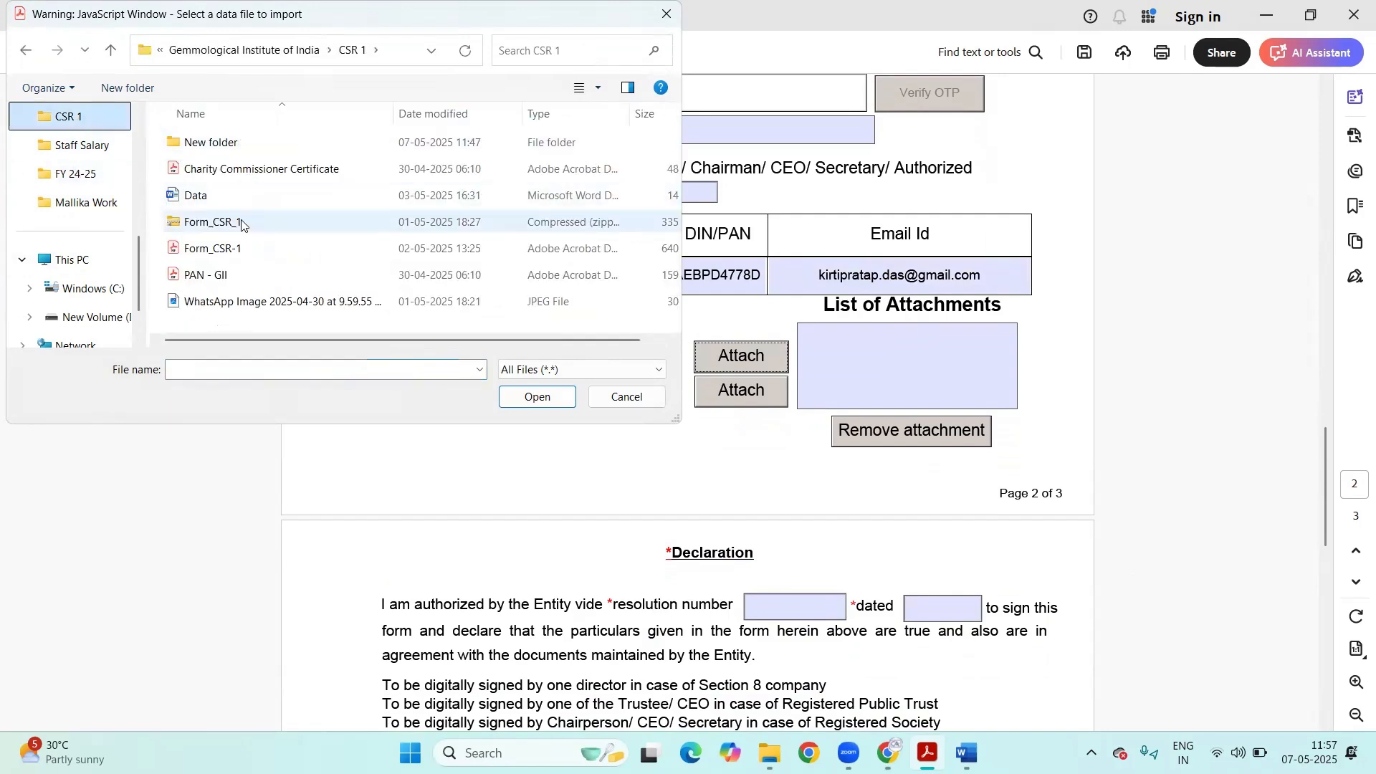
click(252, 169)
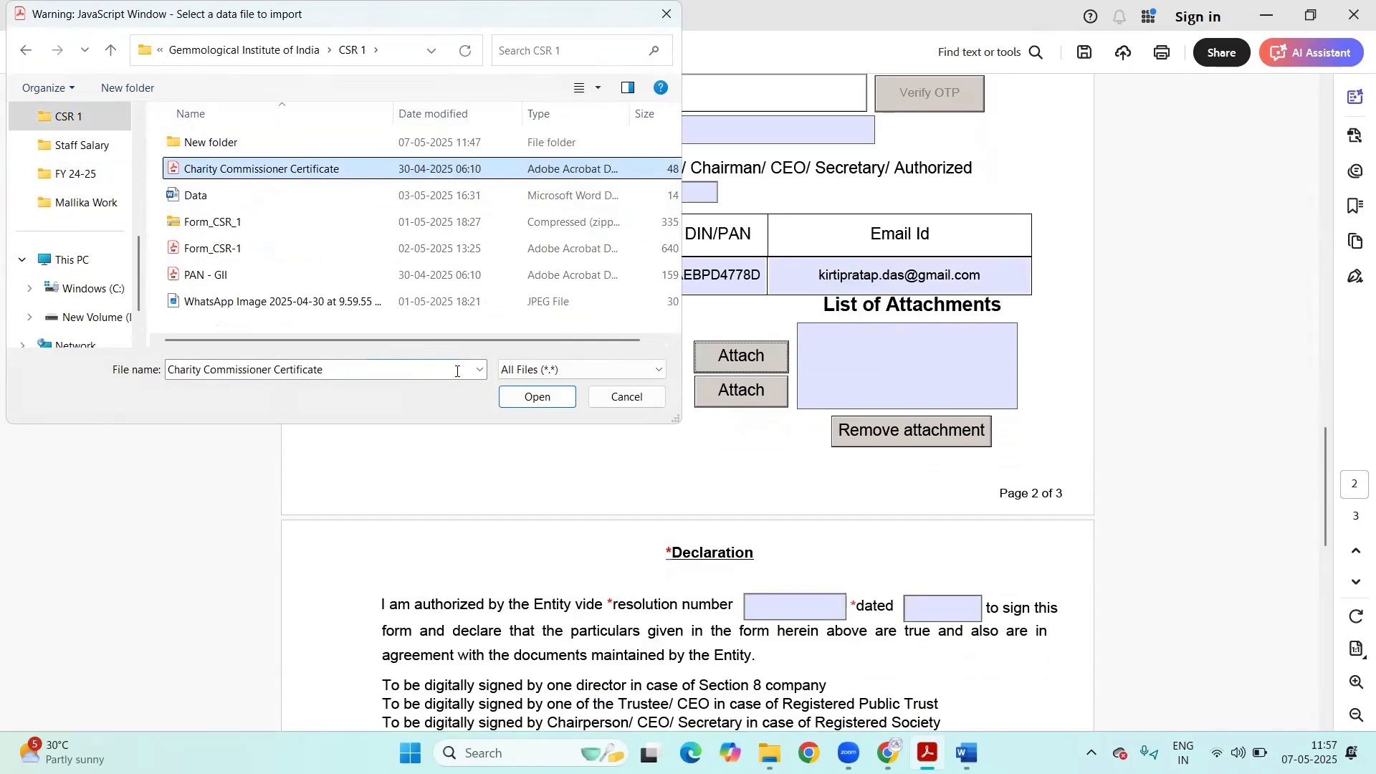
click(530, 397)
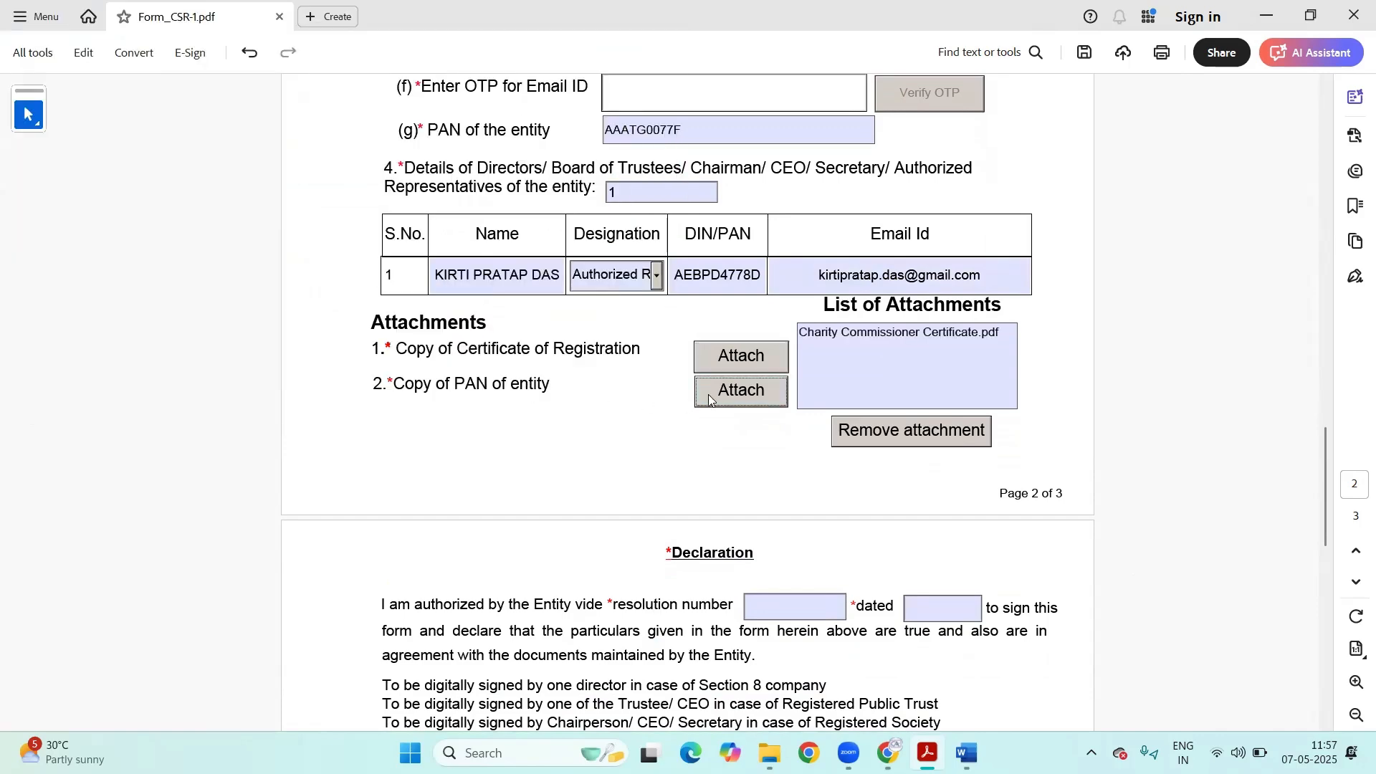
- Attach the PAN - GII file from the CSR 1 folder as the copy of the entity's PAN
click(707, 396)
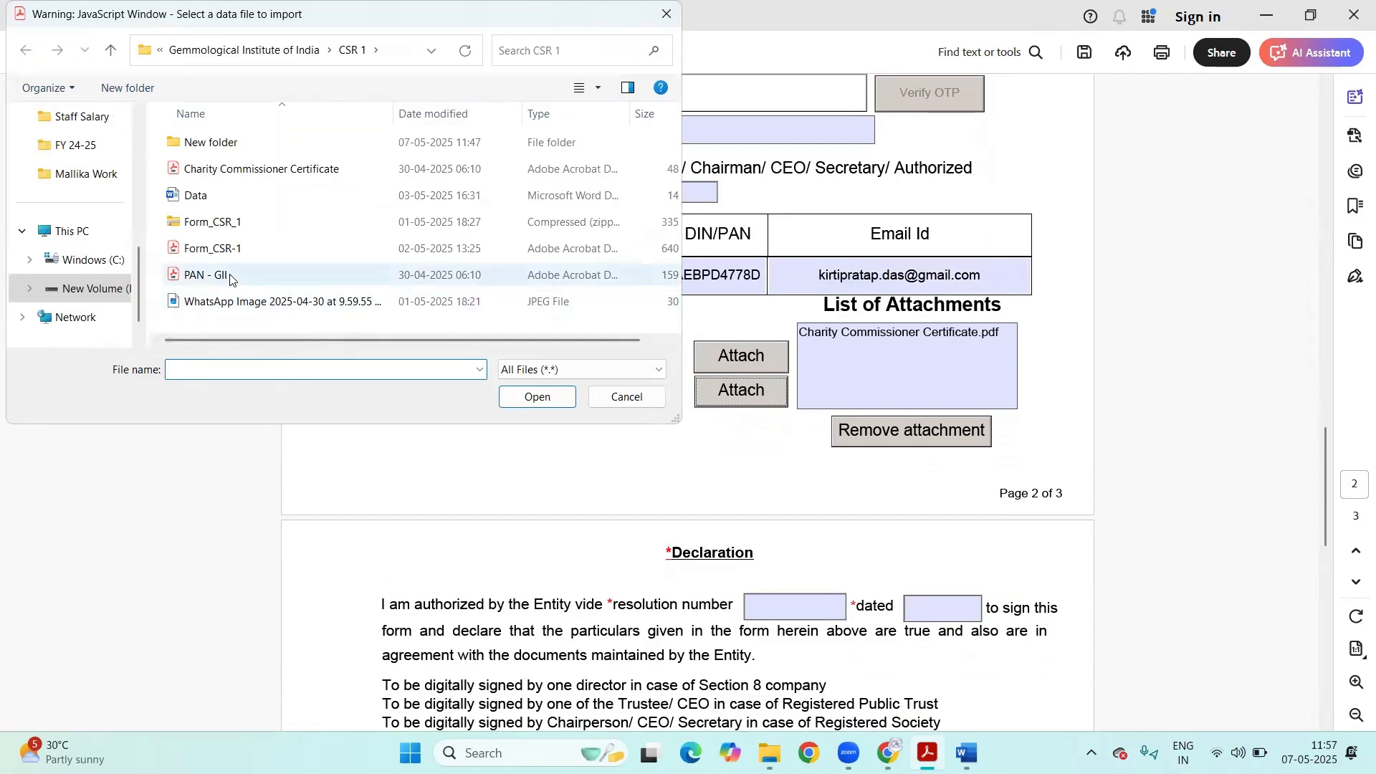
click(230, 277)
click(534, 396)
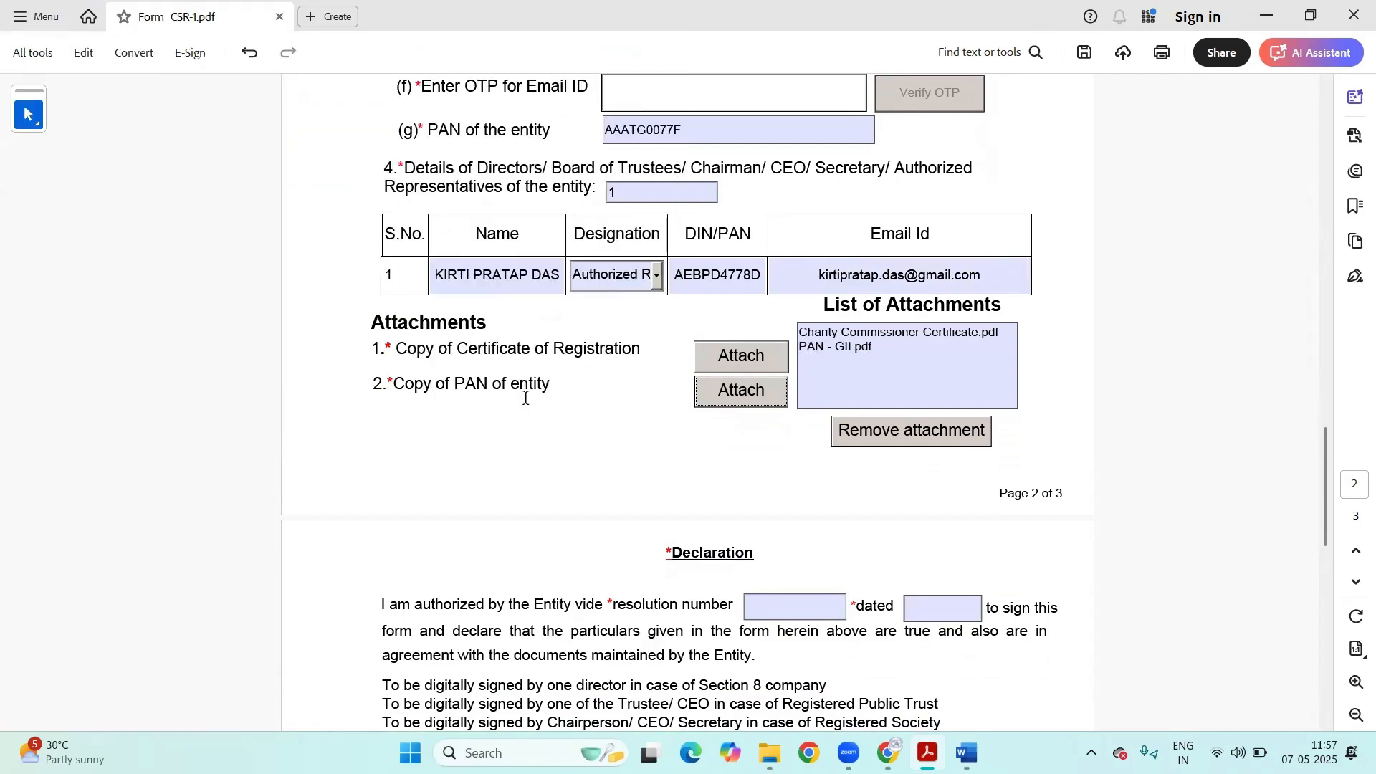
- Enter resolution number 01 in the declaration and set its date to 30/04/2025
scroll(696, 445, down, 3)
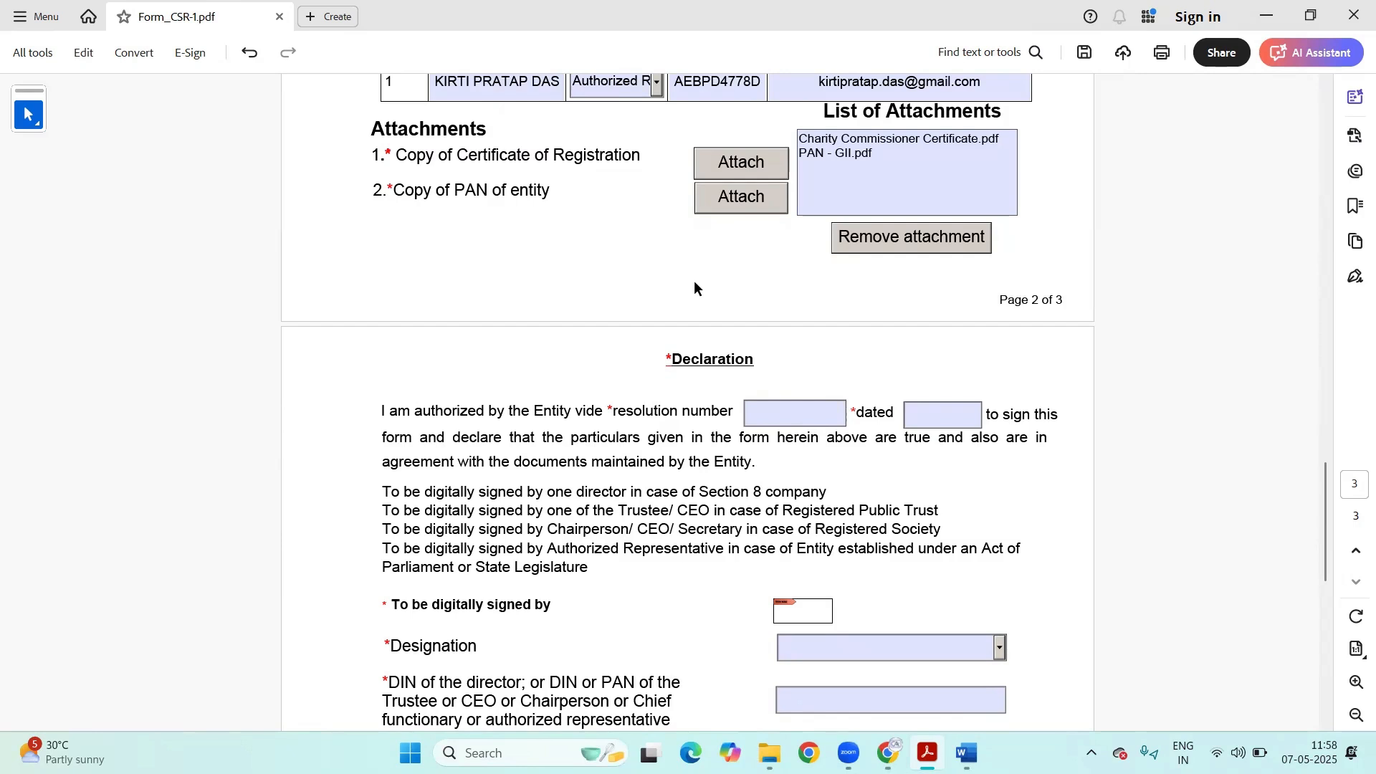
click(837, 416)
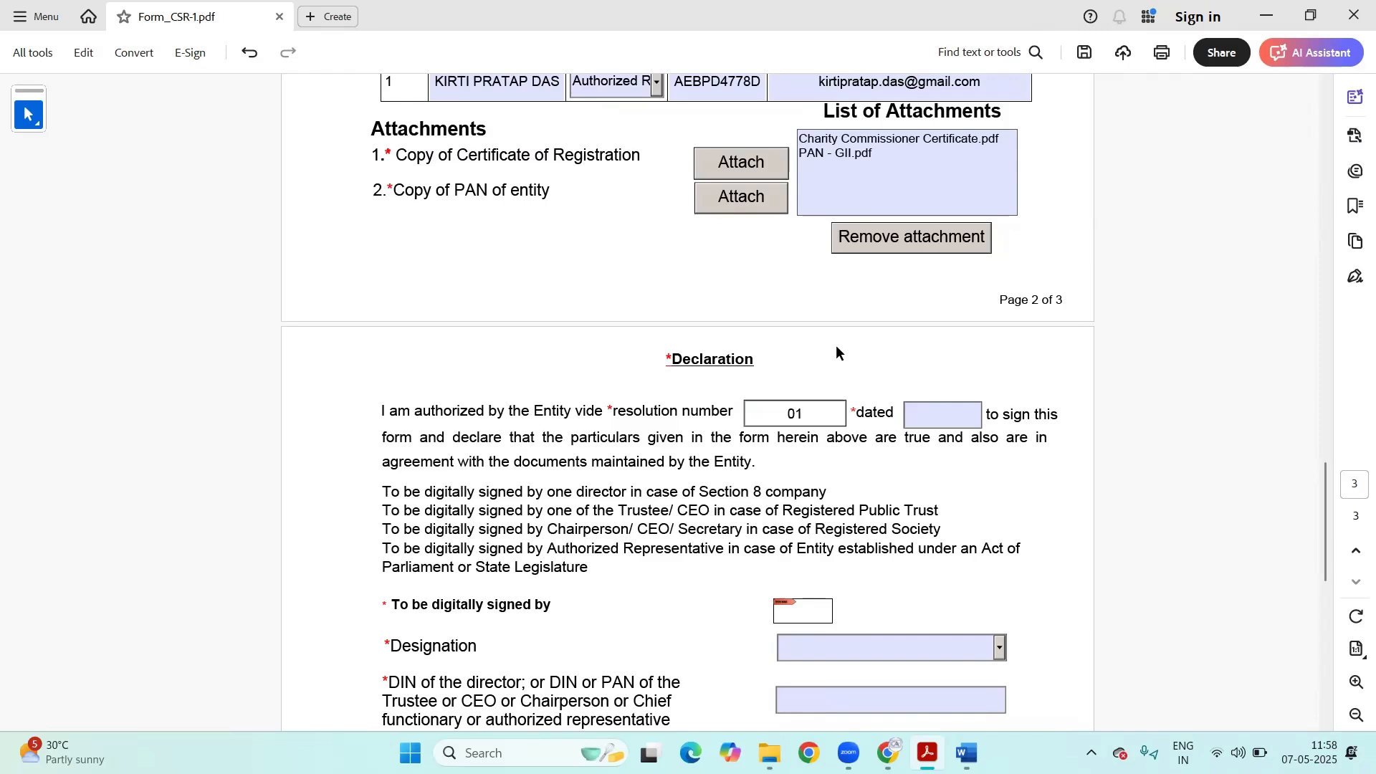
click(941, 414)
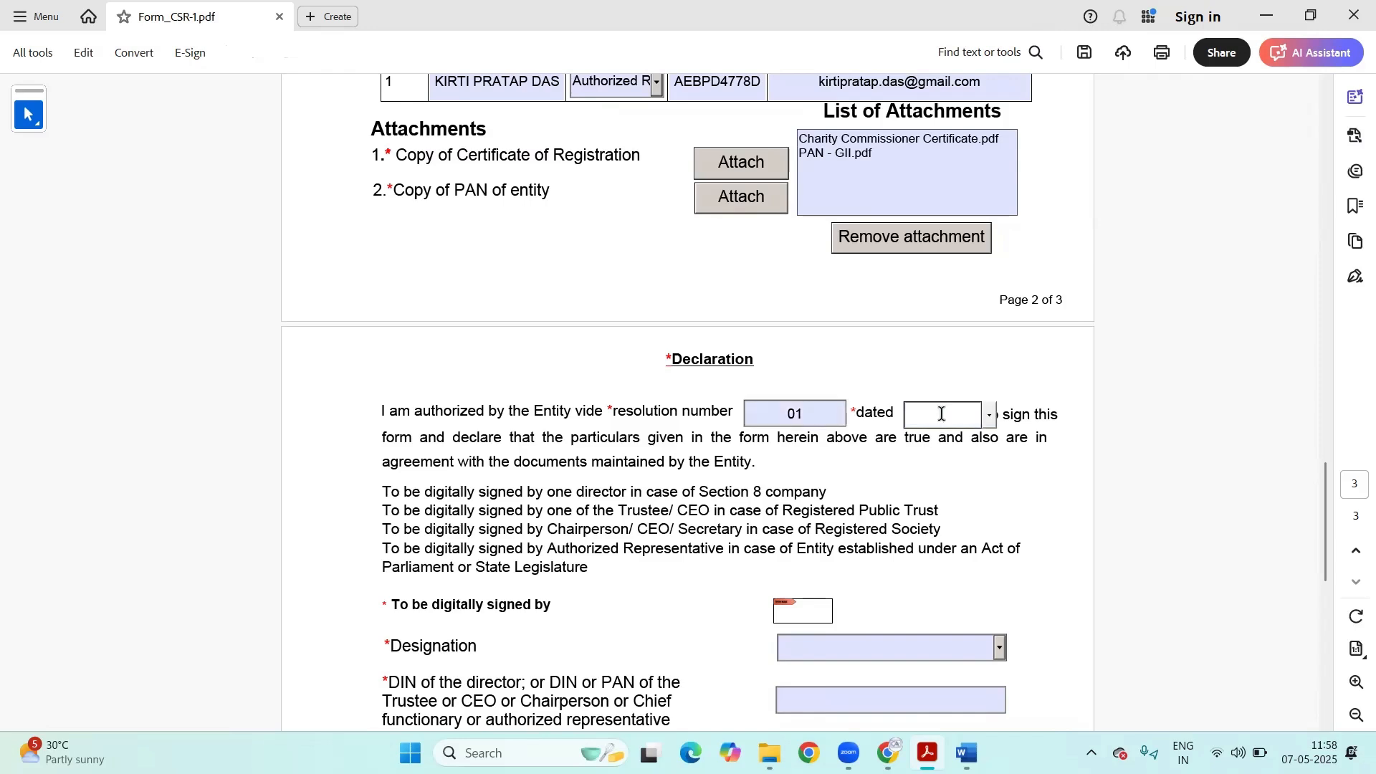
text(3)
click(990, 414)
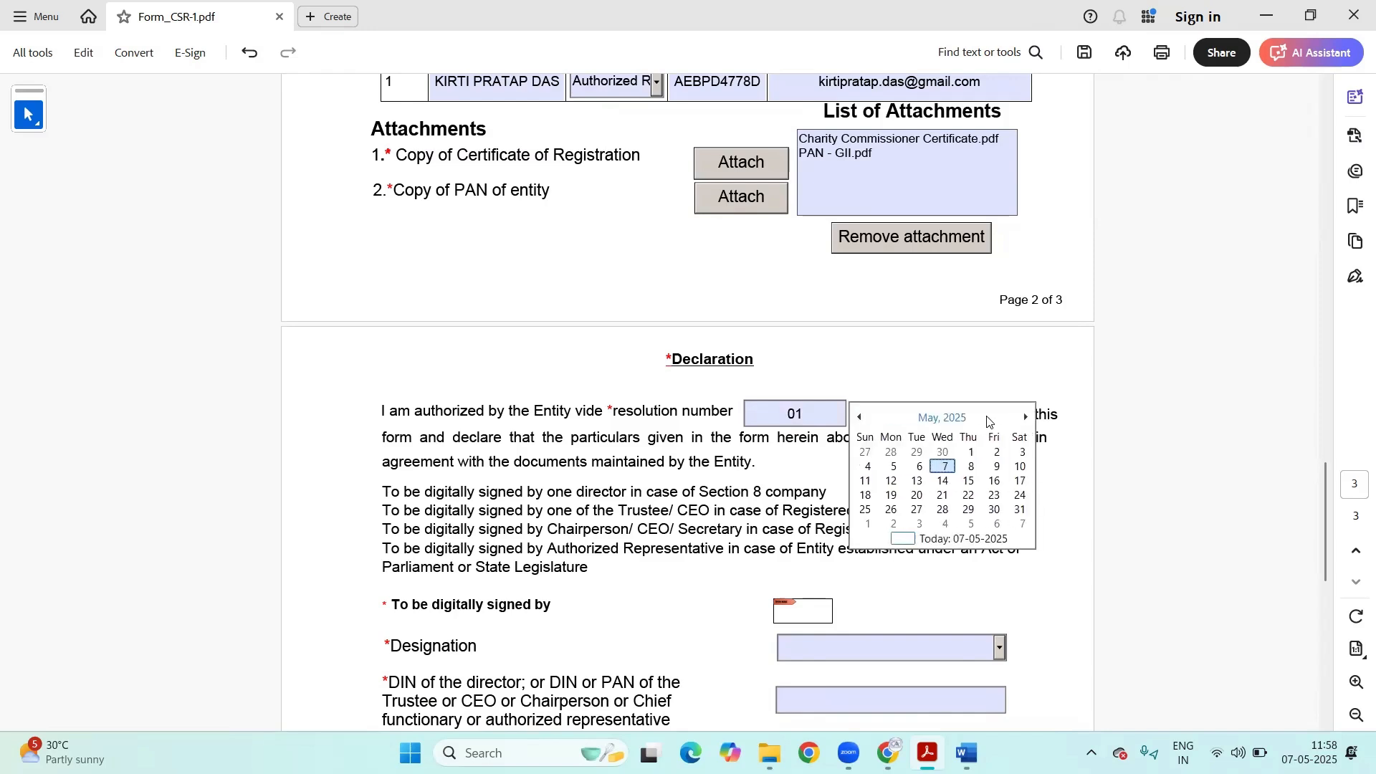
click(859, 416)
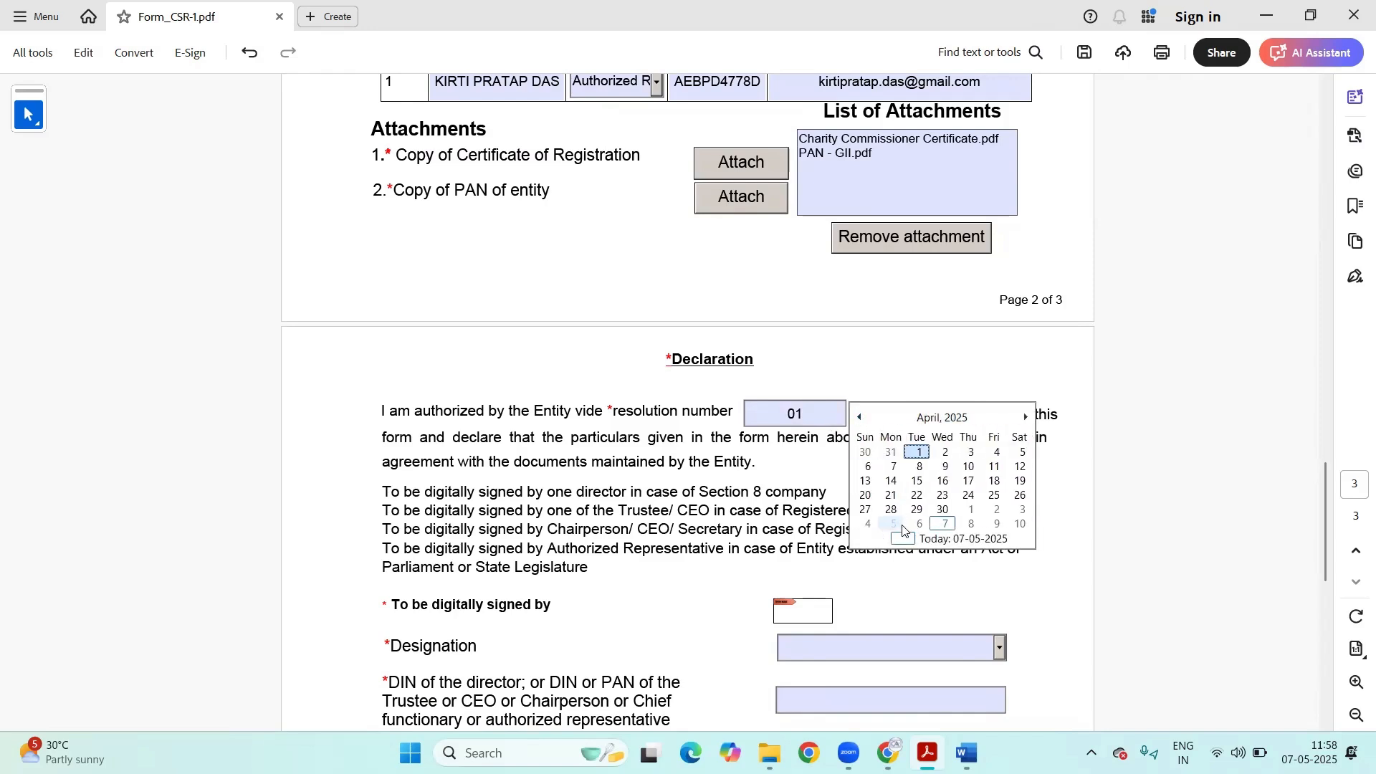
click(930, 510)
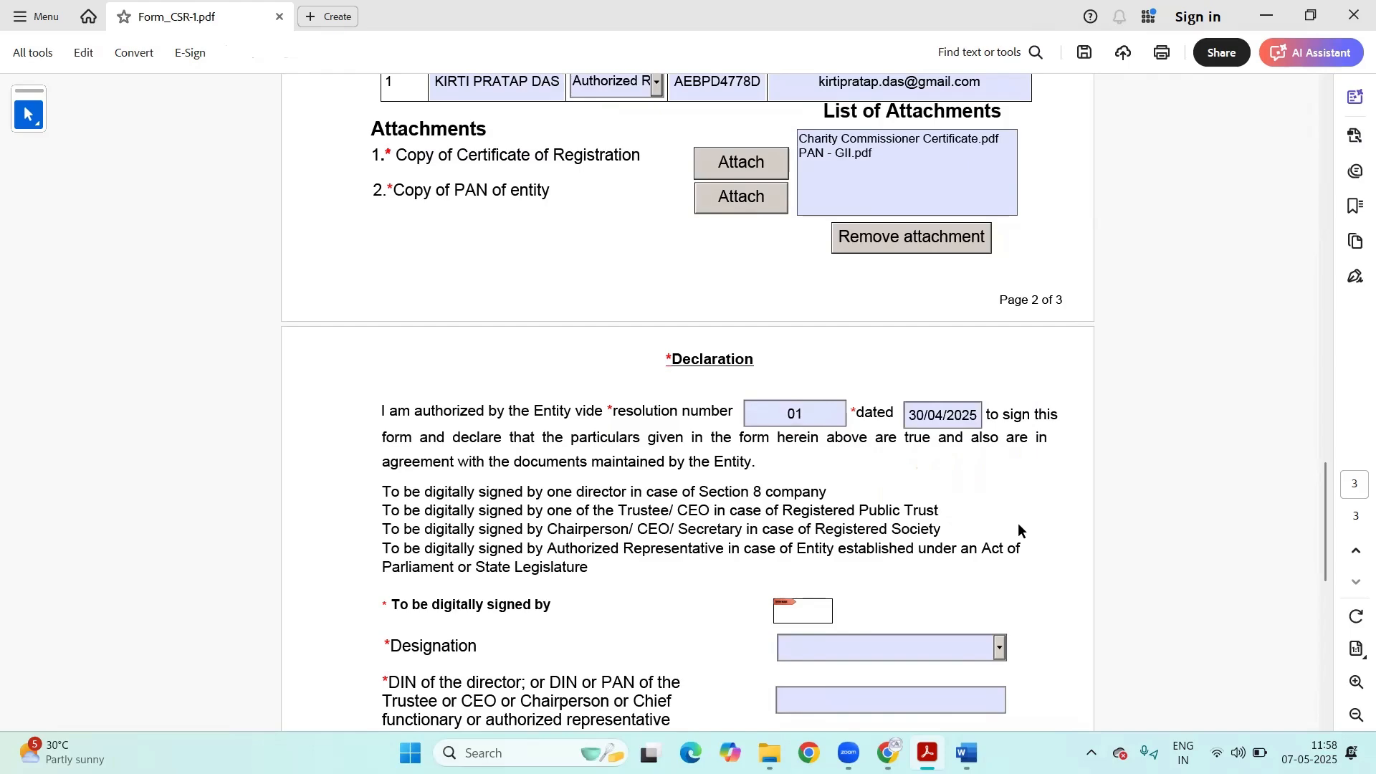
- Choose Authorized Representative as the signatory's designation in the declaration and enter that person's PAN
scroll(1017, 522, down, 3)
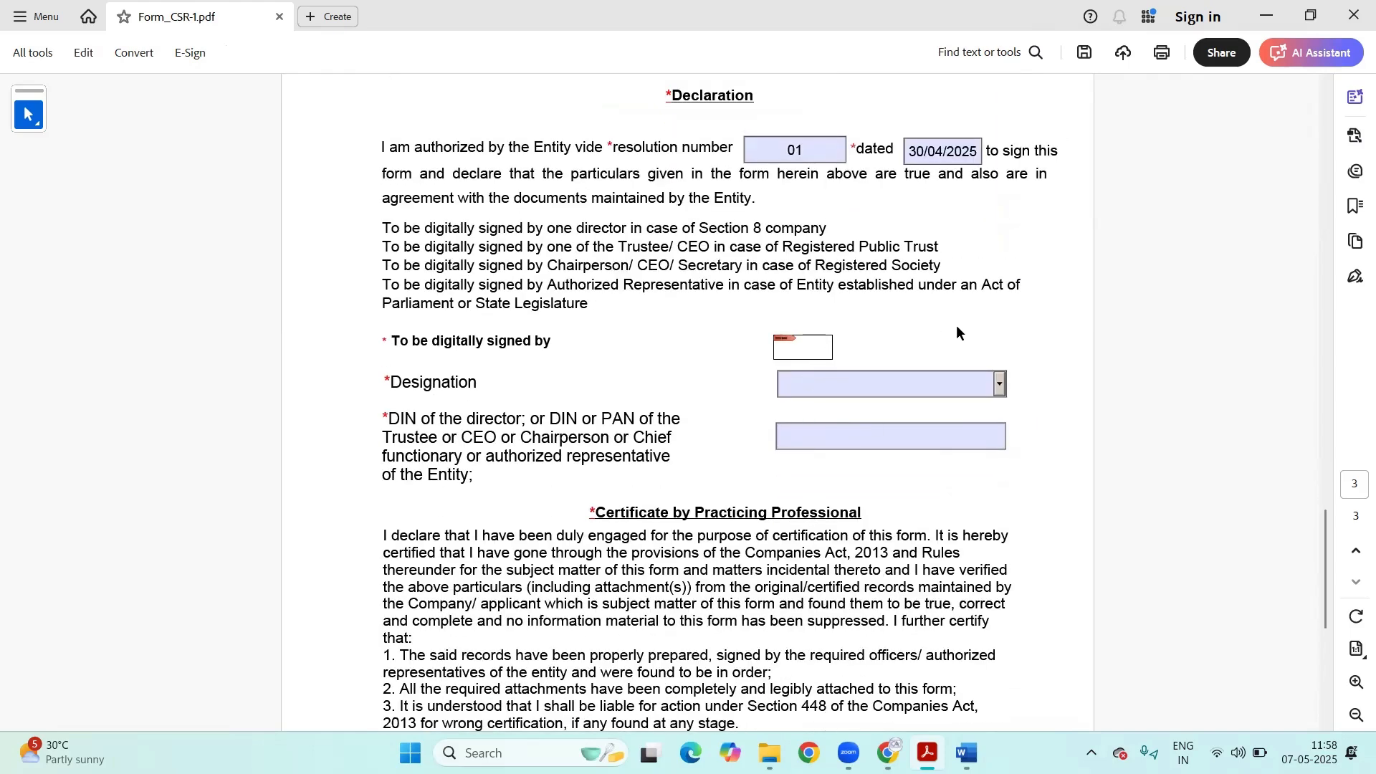
click(999, 384)
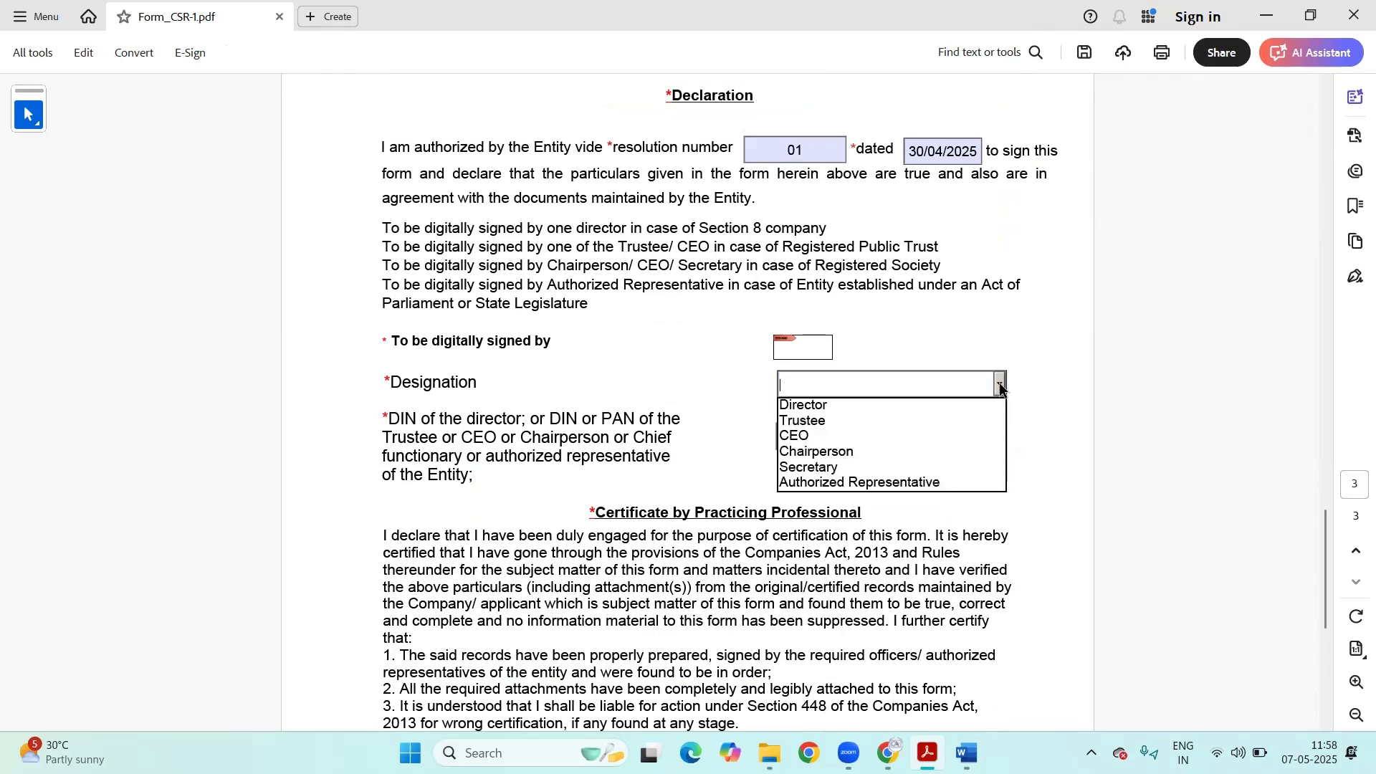
click(950, 483)
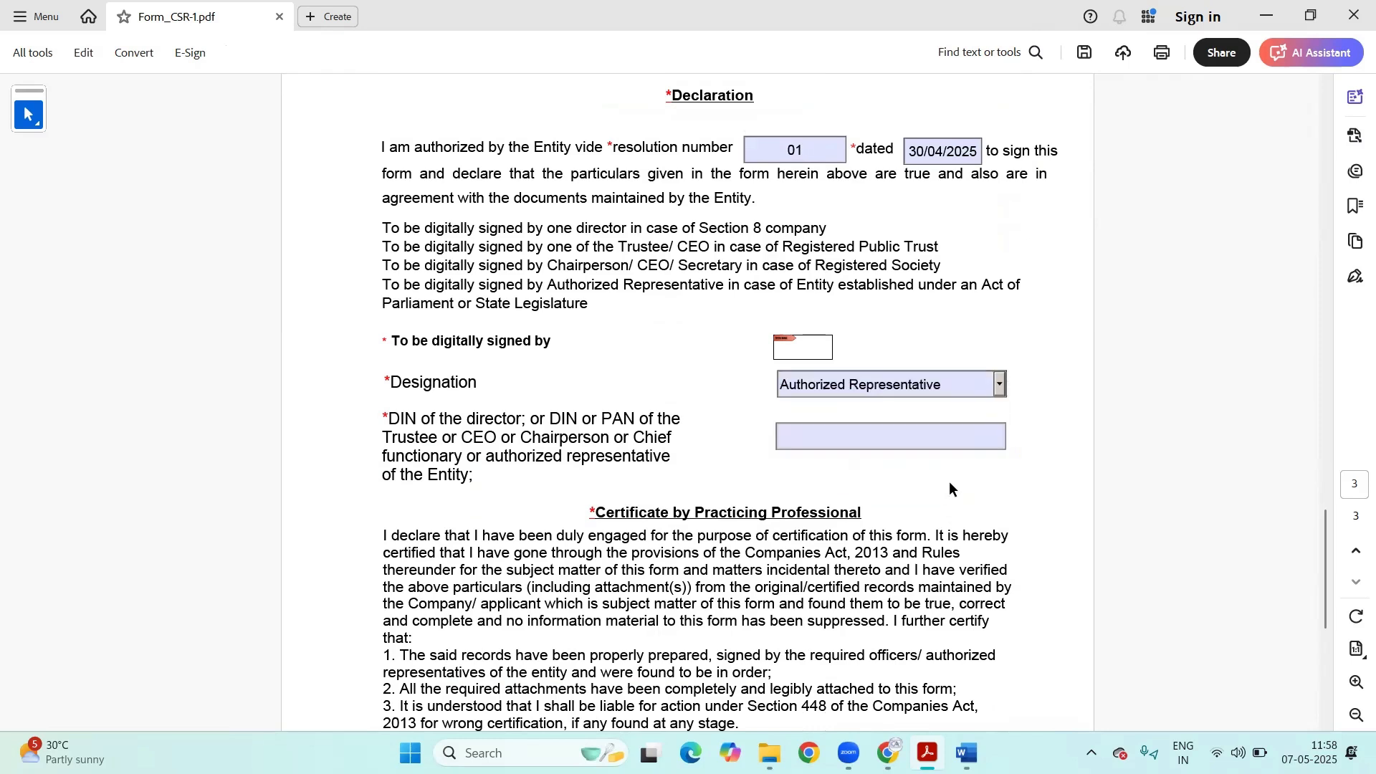
click(928, 434)
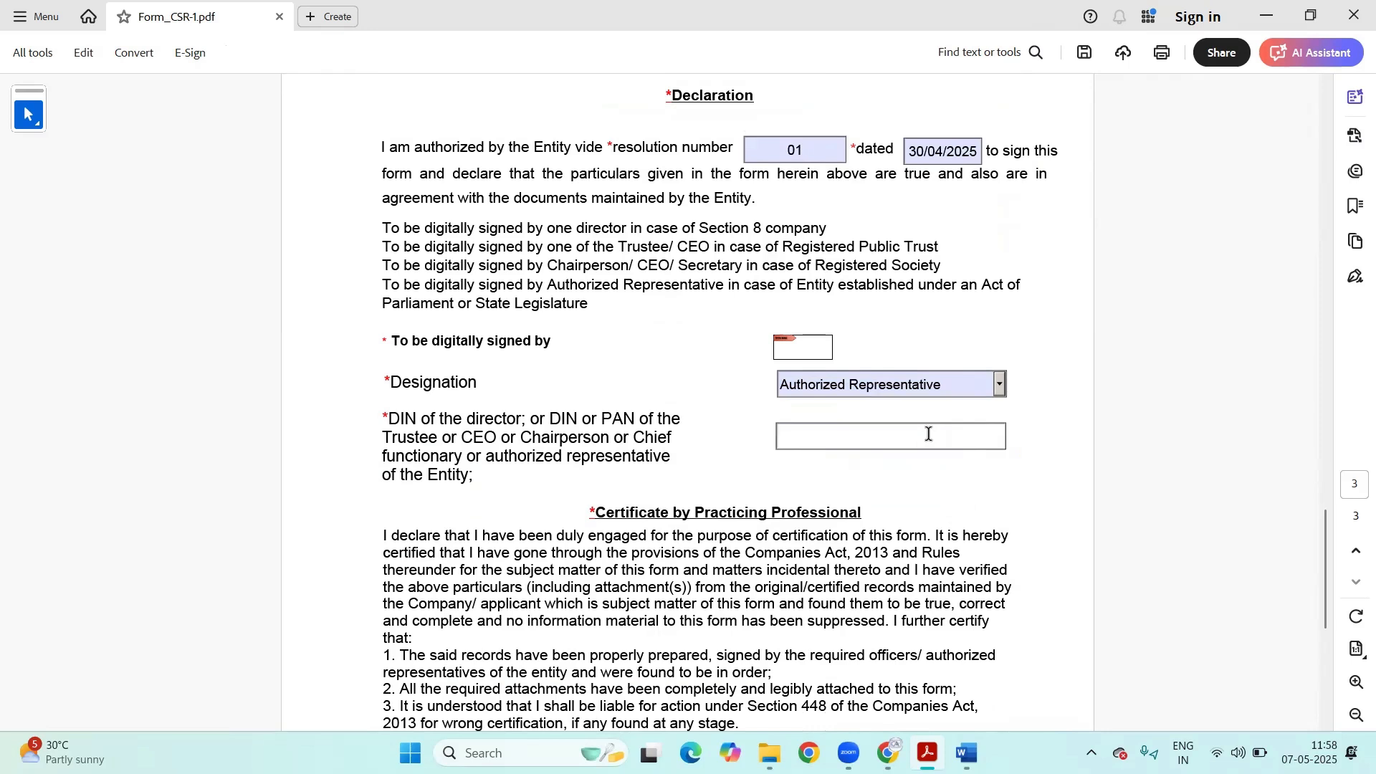
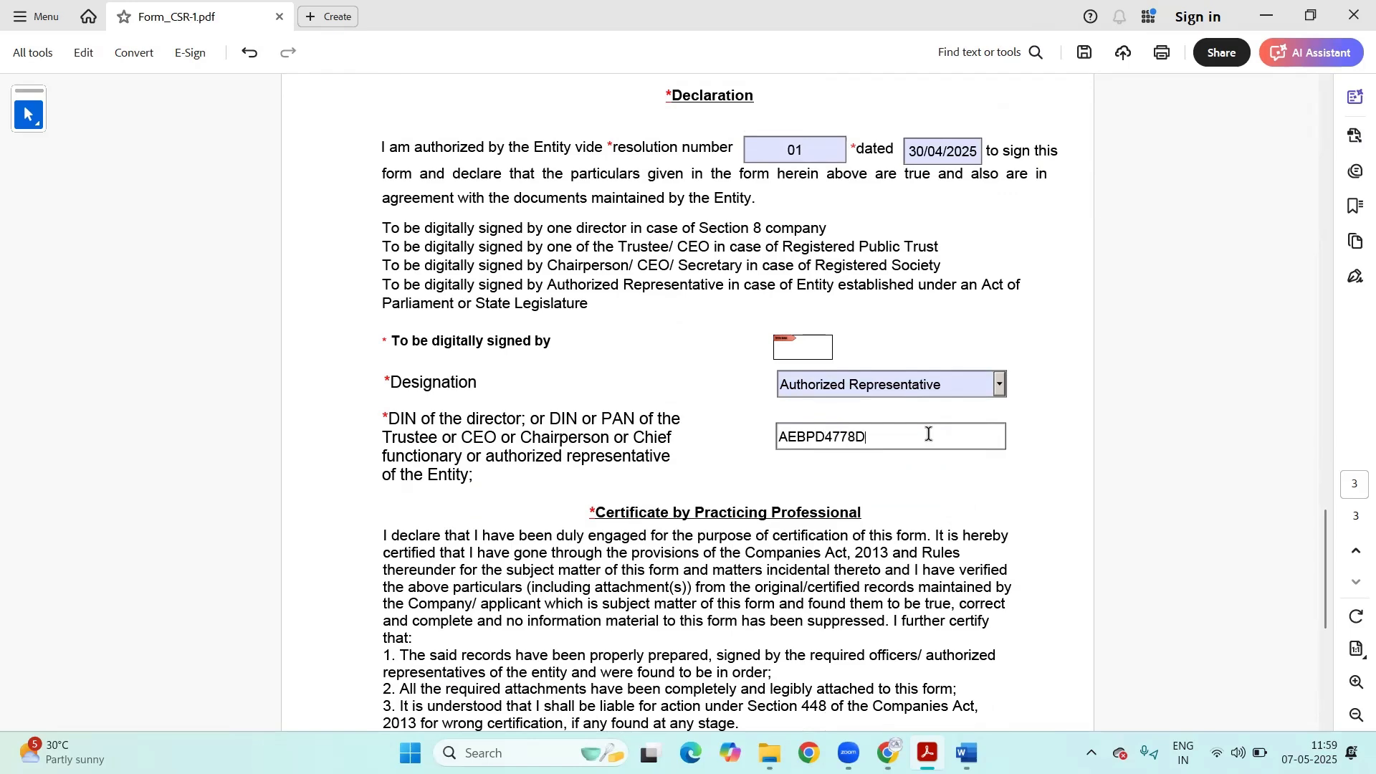
- In the practicing professional's certificate, choose Chartered accountant (in whole-time practice) and Fellow, and enter the professional's membership number
scroll(1170, 454, down, 4)
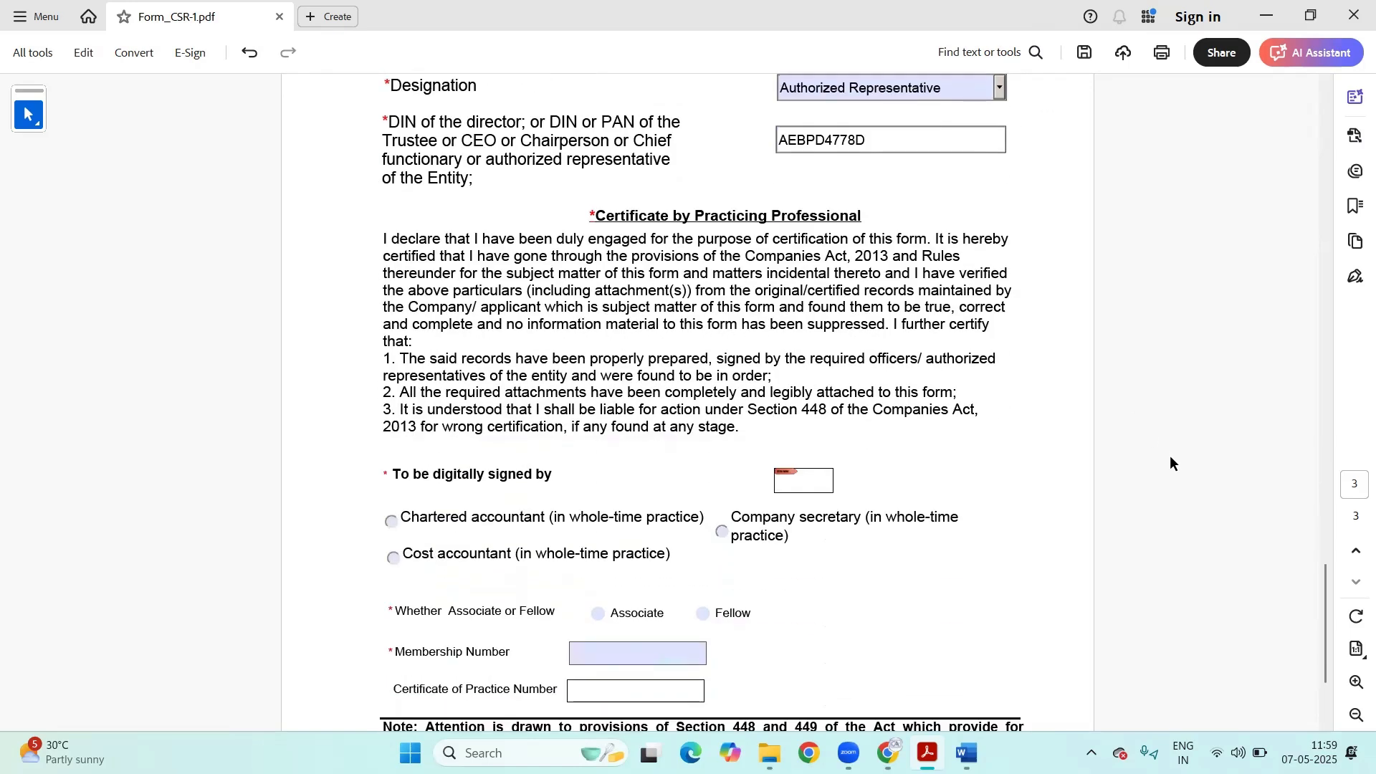
scroll(1170, 454, down, 2)
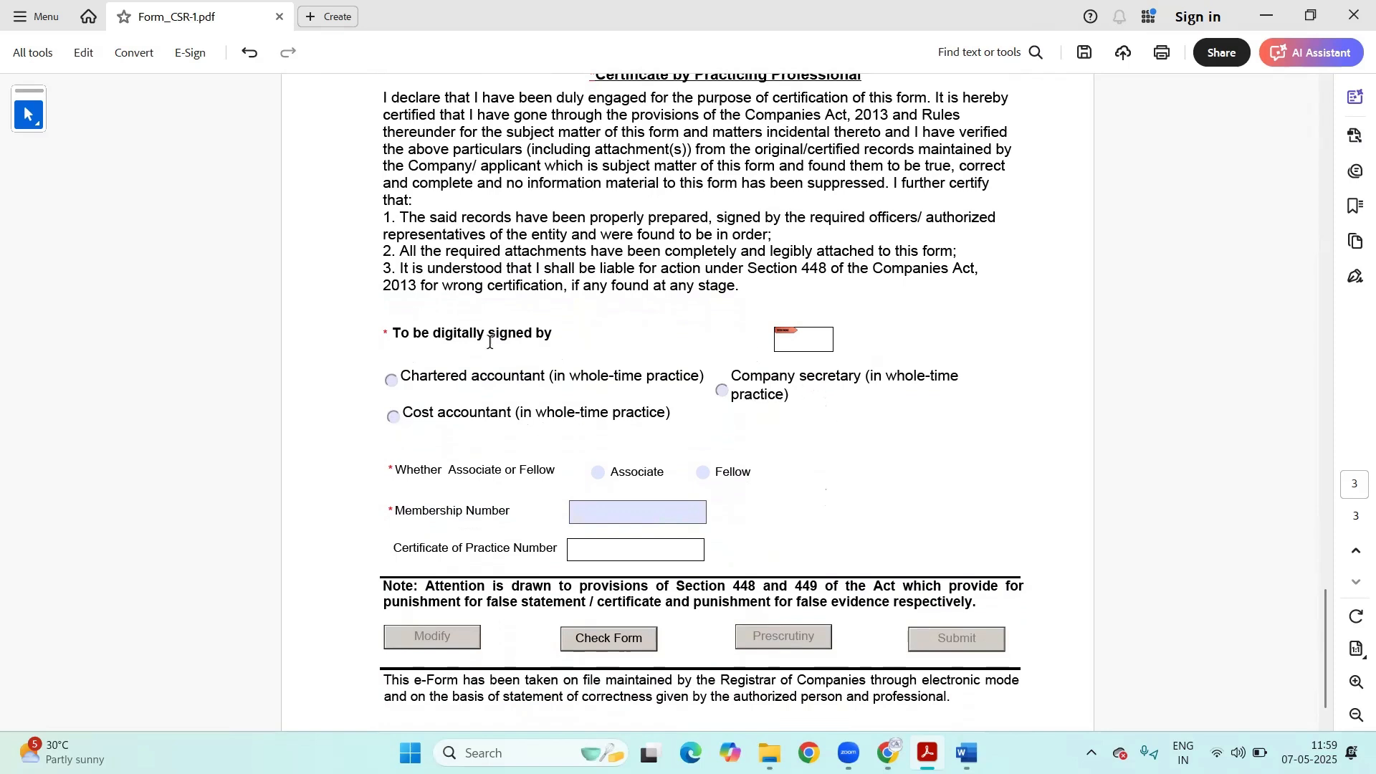
click(393, 380)
scroll(804, 526, down, 1)
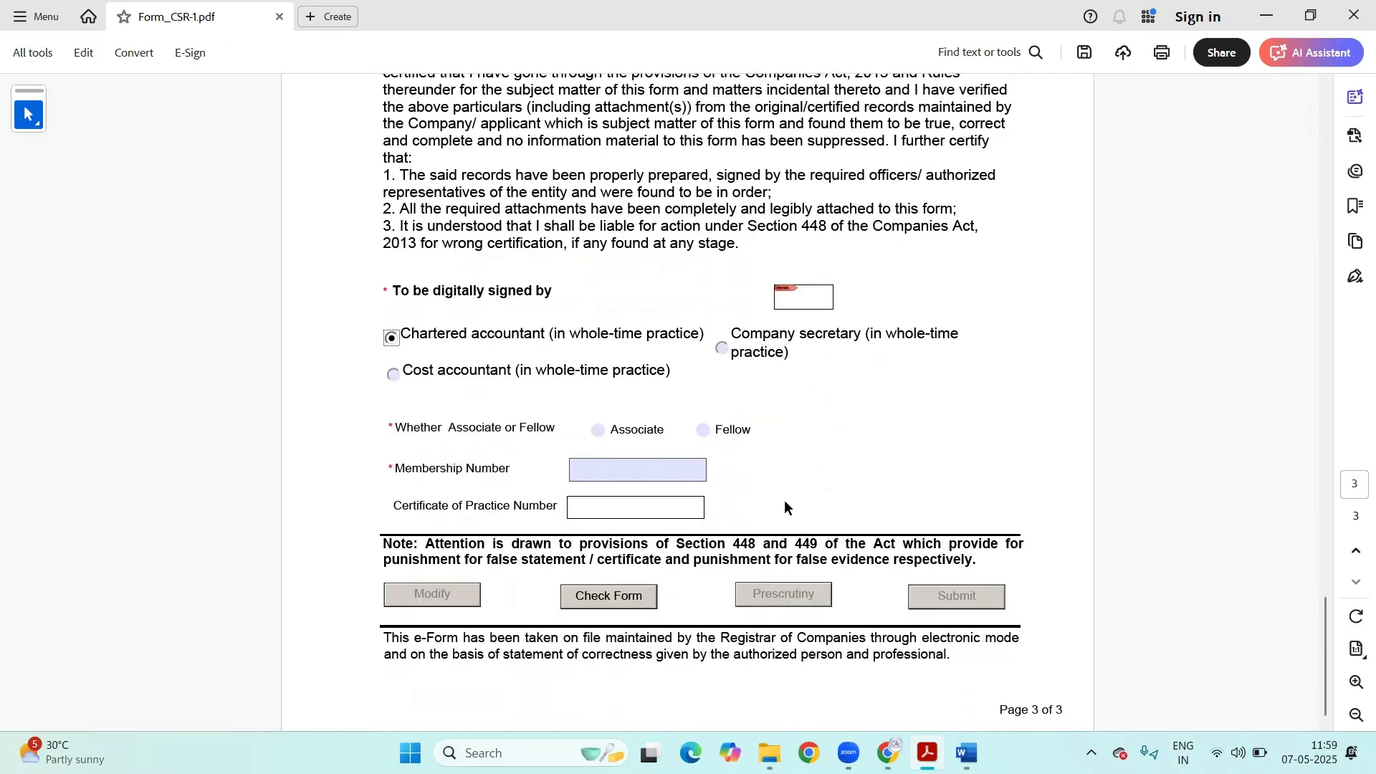
click(703, 430)
click(670, 477)
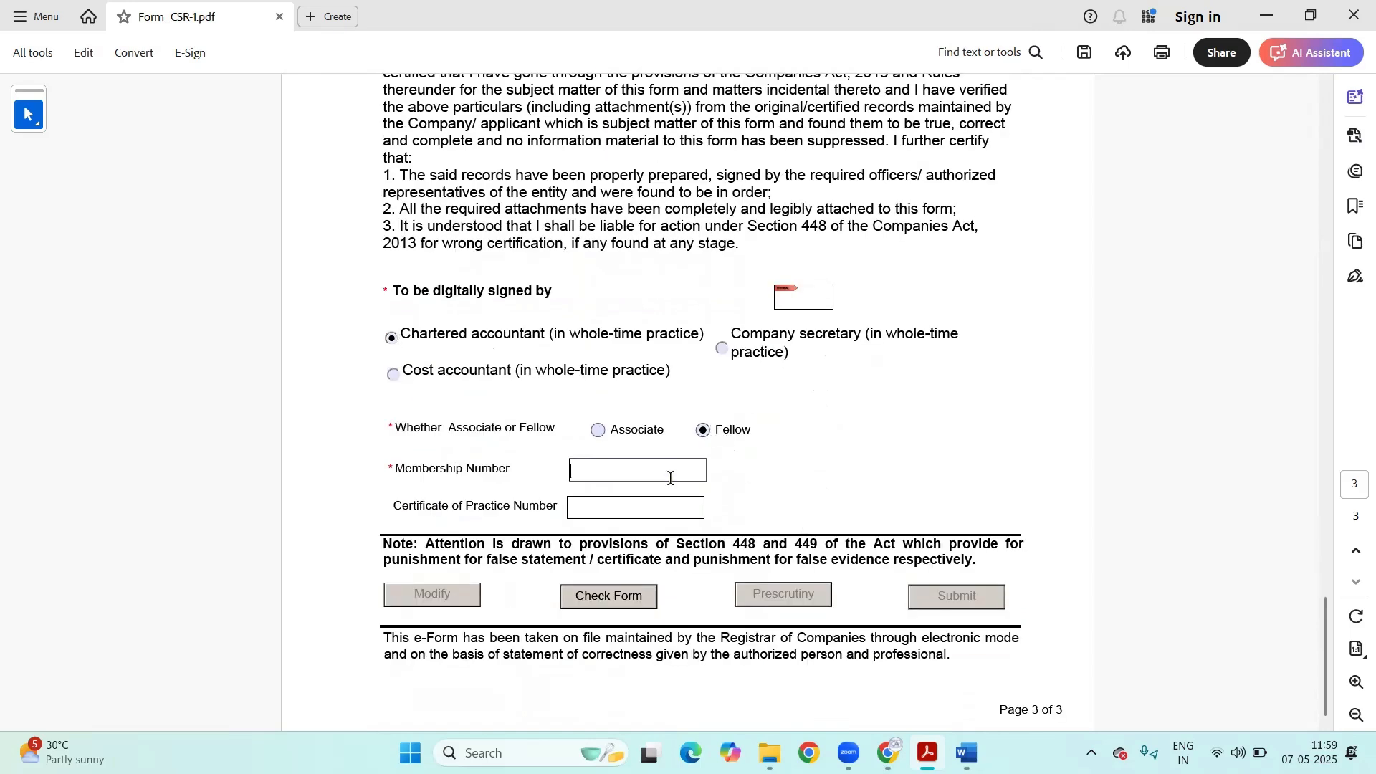
- Run Check Form on the completed CSR-1 form and acknowledge the status dialog
scroll(1011, 398, up, 12)
scroll(1012, 398, down, 11)
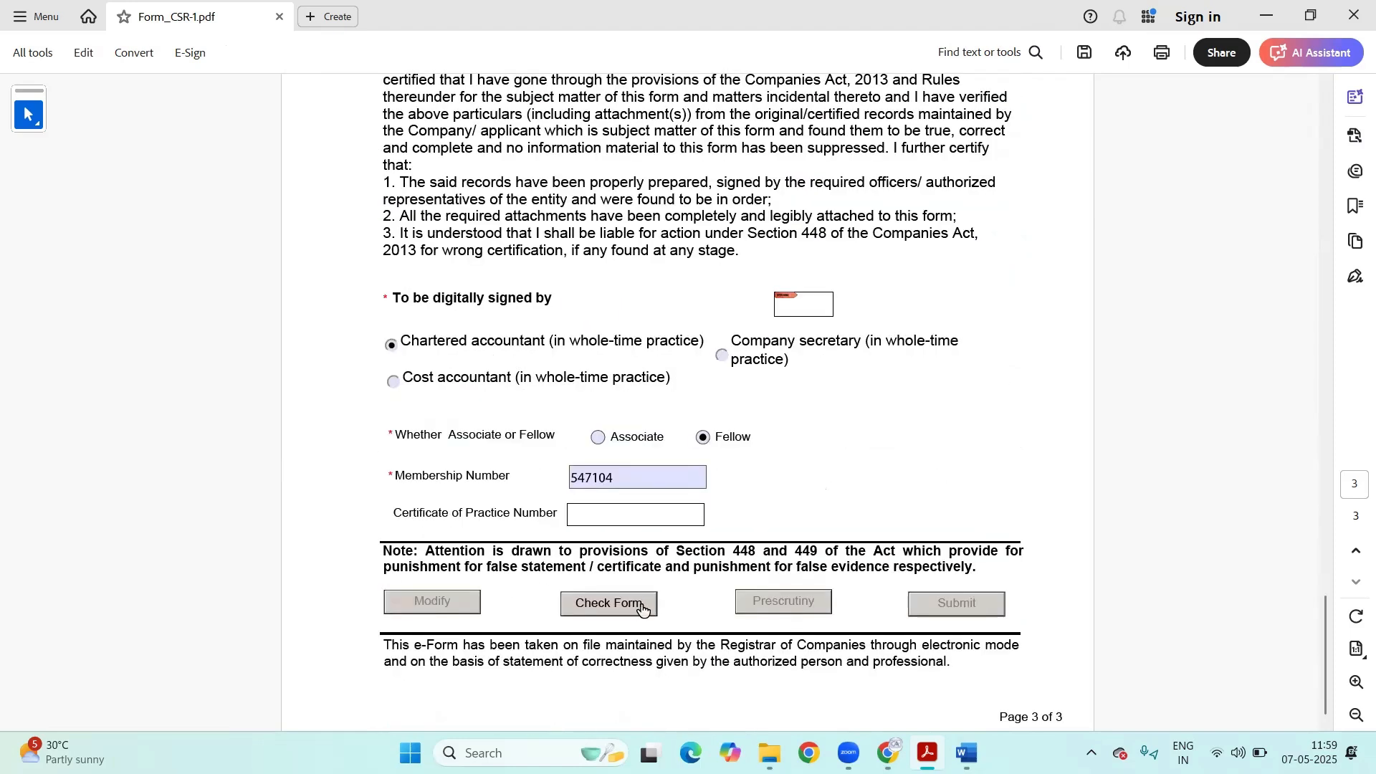
click(642, 607)
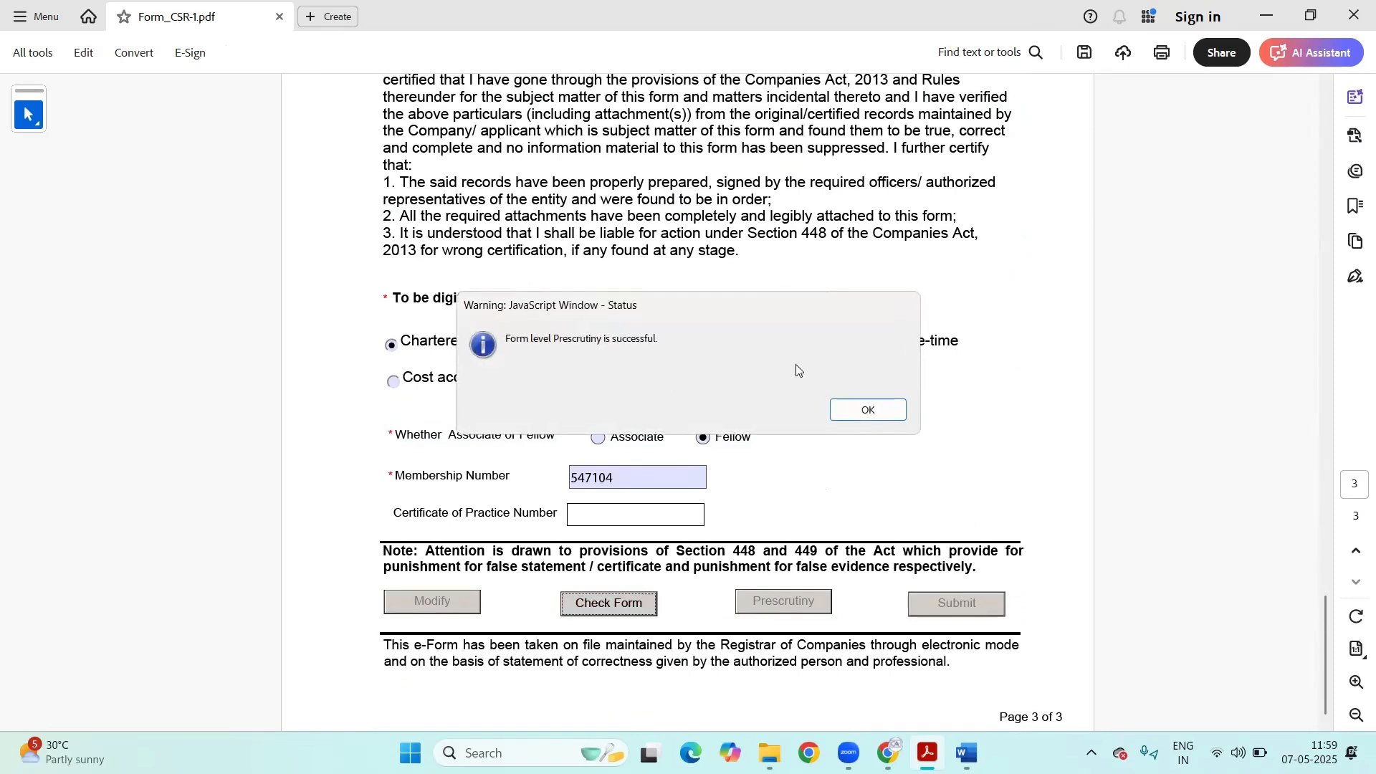
click(860, 411)
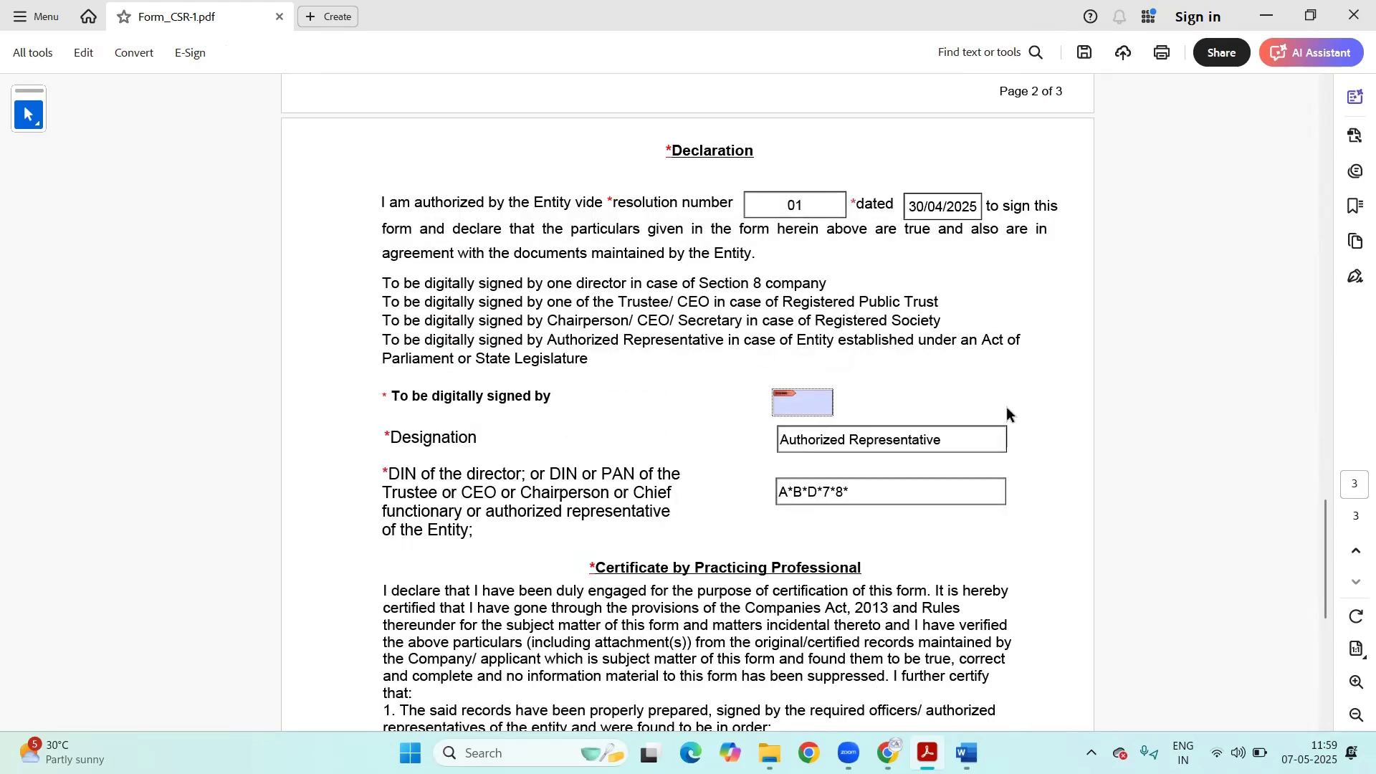
- Save the checked form and allow the document's connection to its file location
scroll(1006, 406, up, 7)
scroll(1006, 406, down, 9)
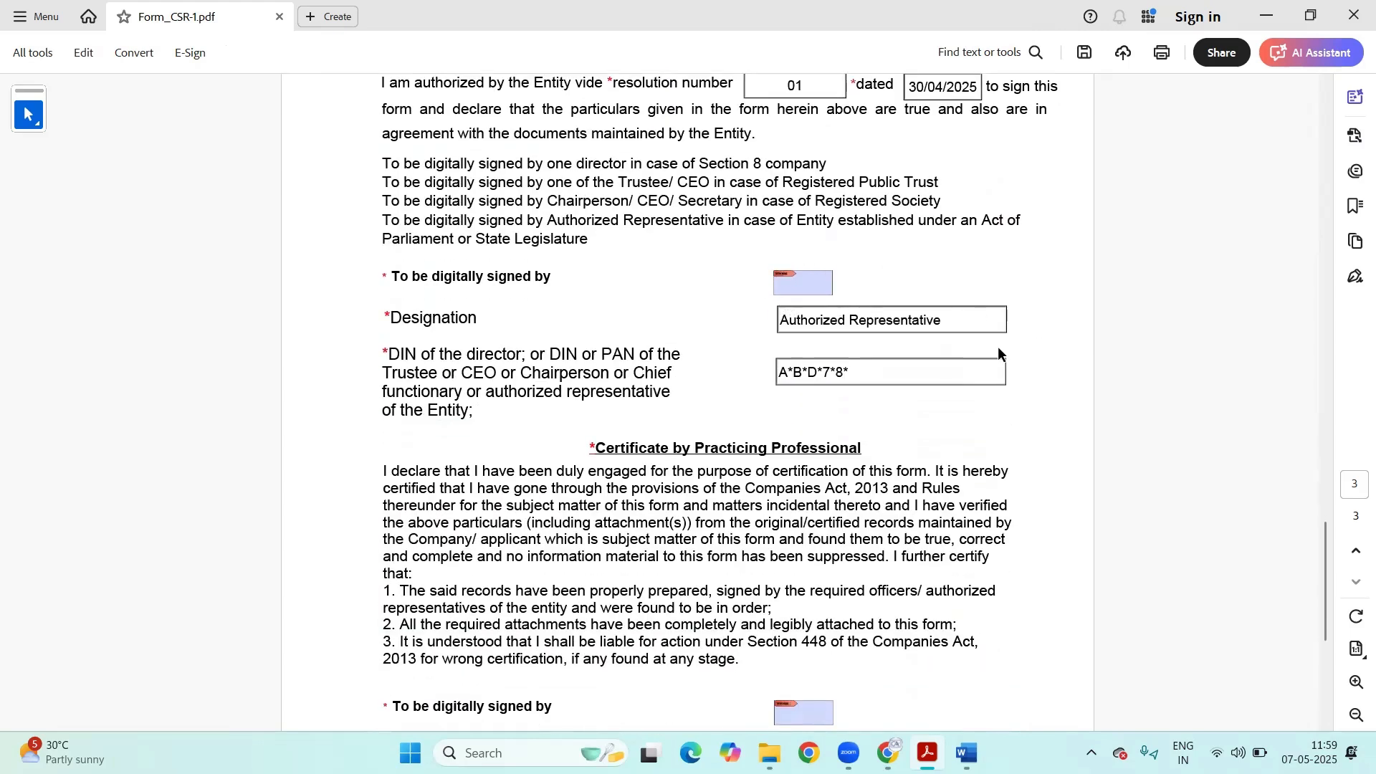
scroll(1000, 353, down, 5)
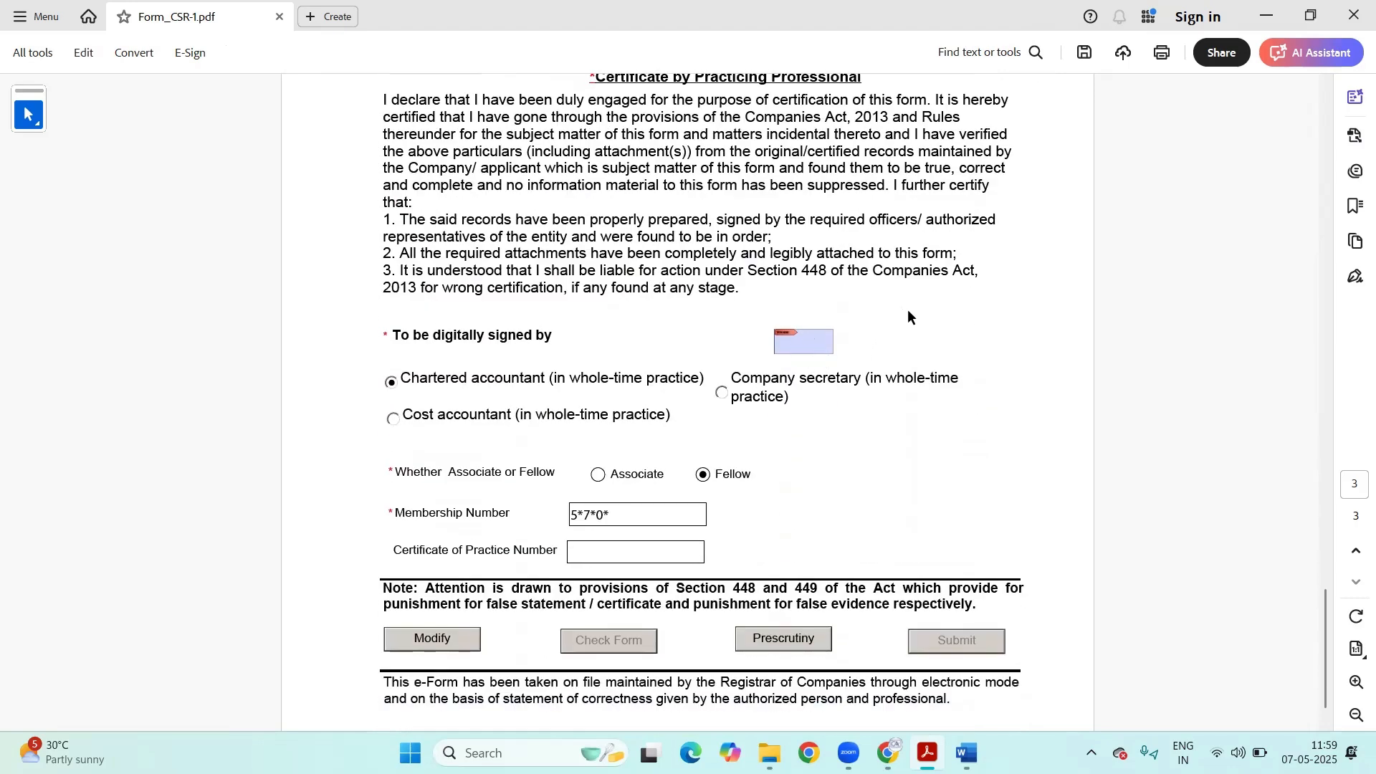
scroll(939, 328, up, 10)
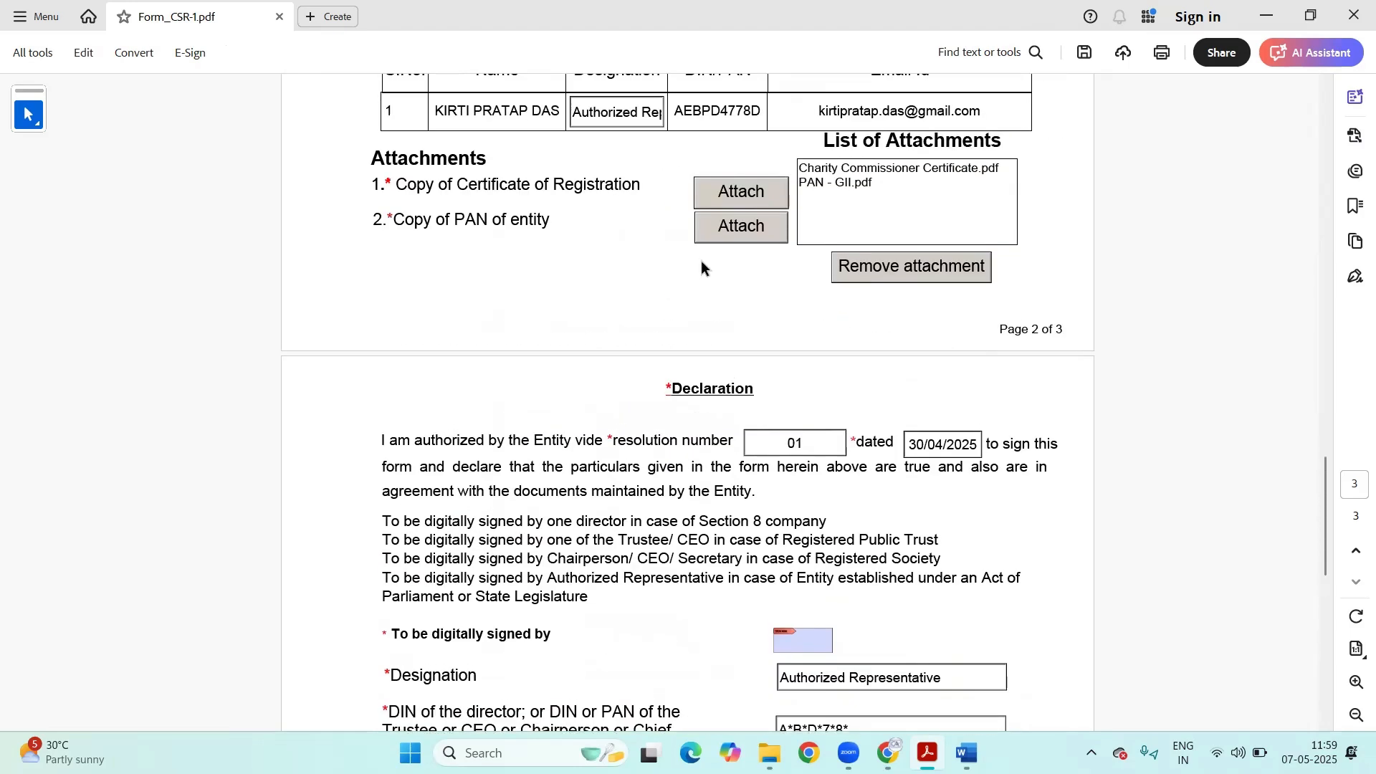
click(35, 16)
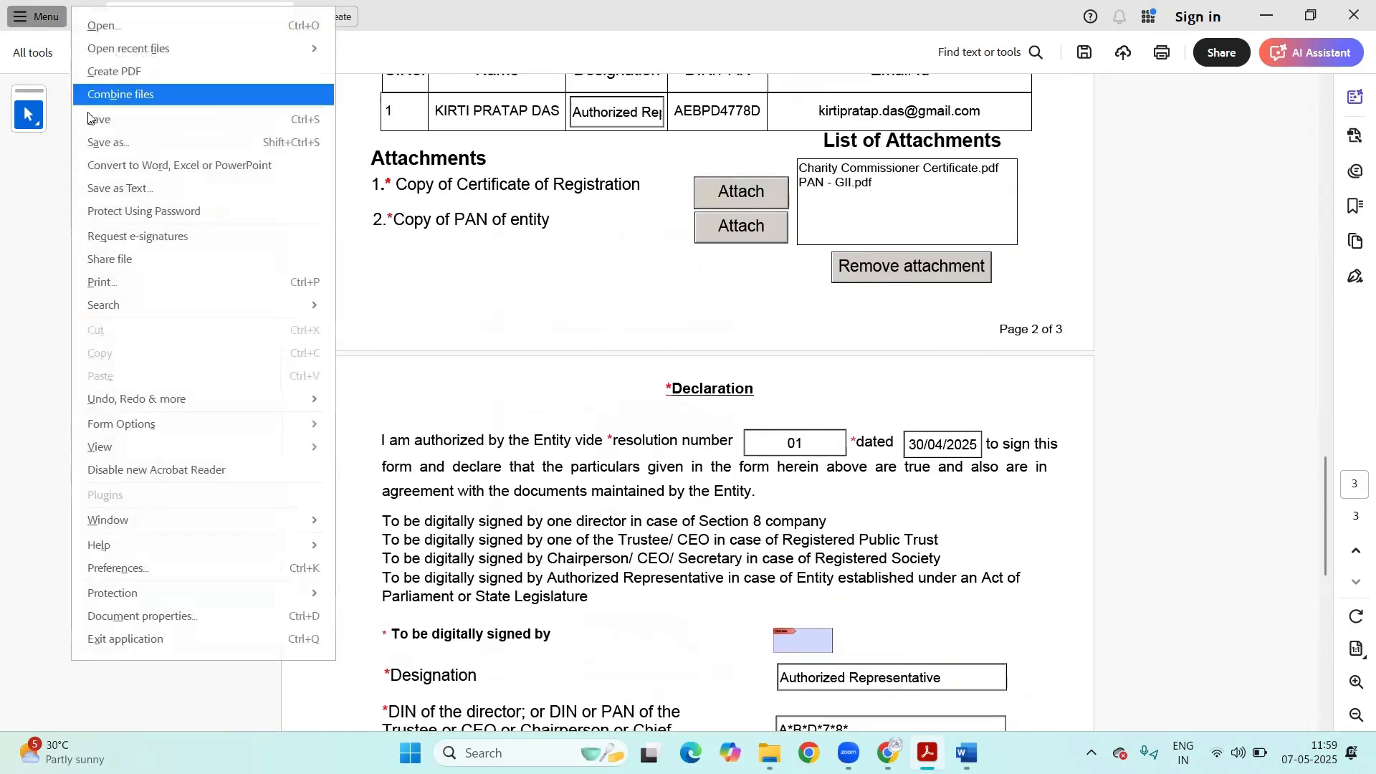
click(132, 120)
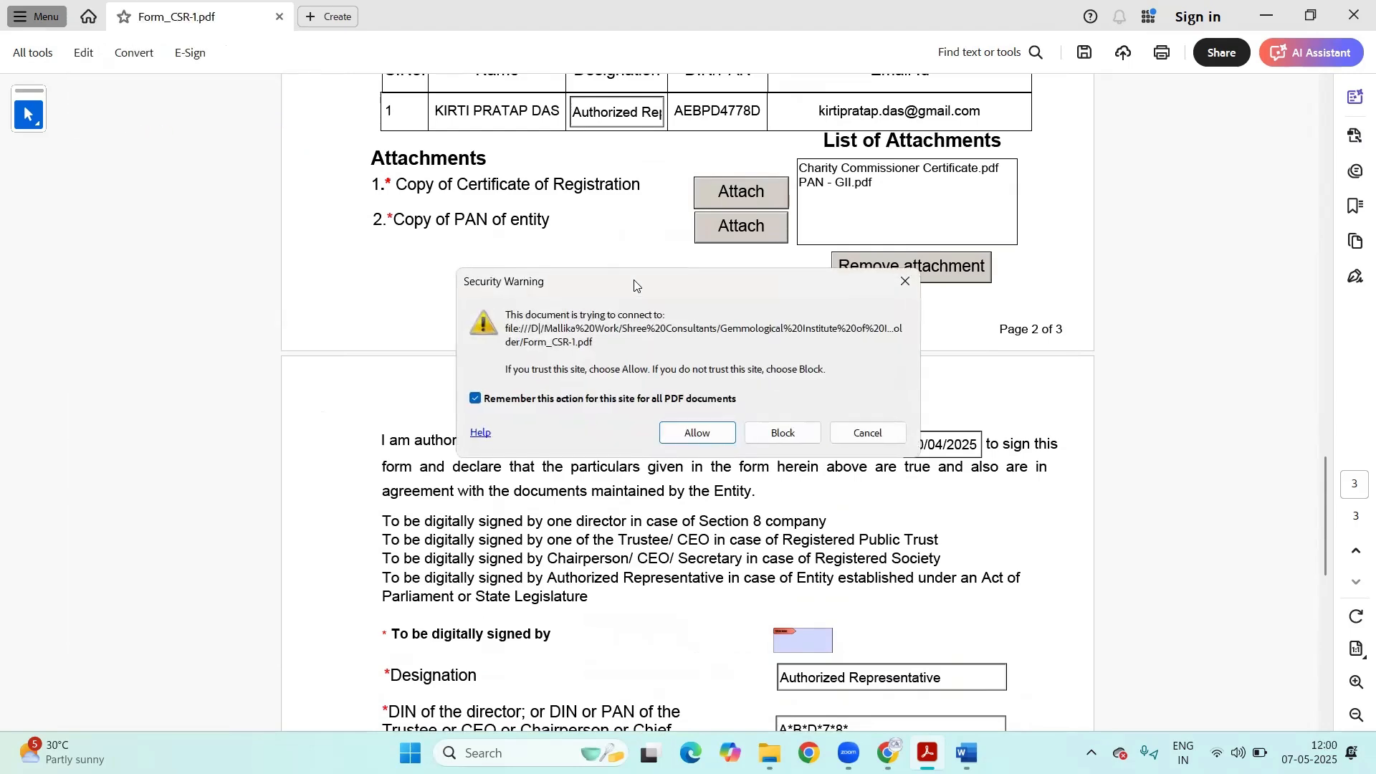
click(694, 434)
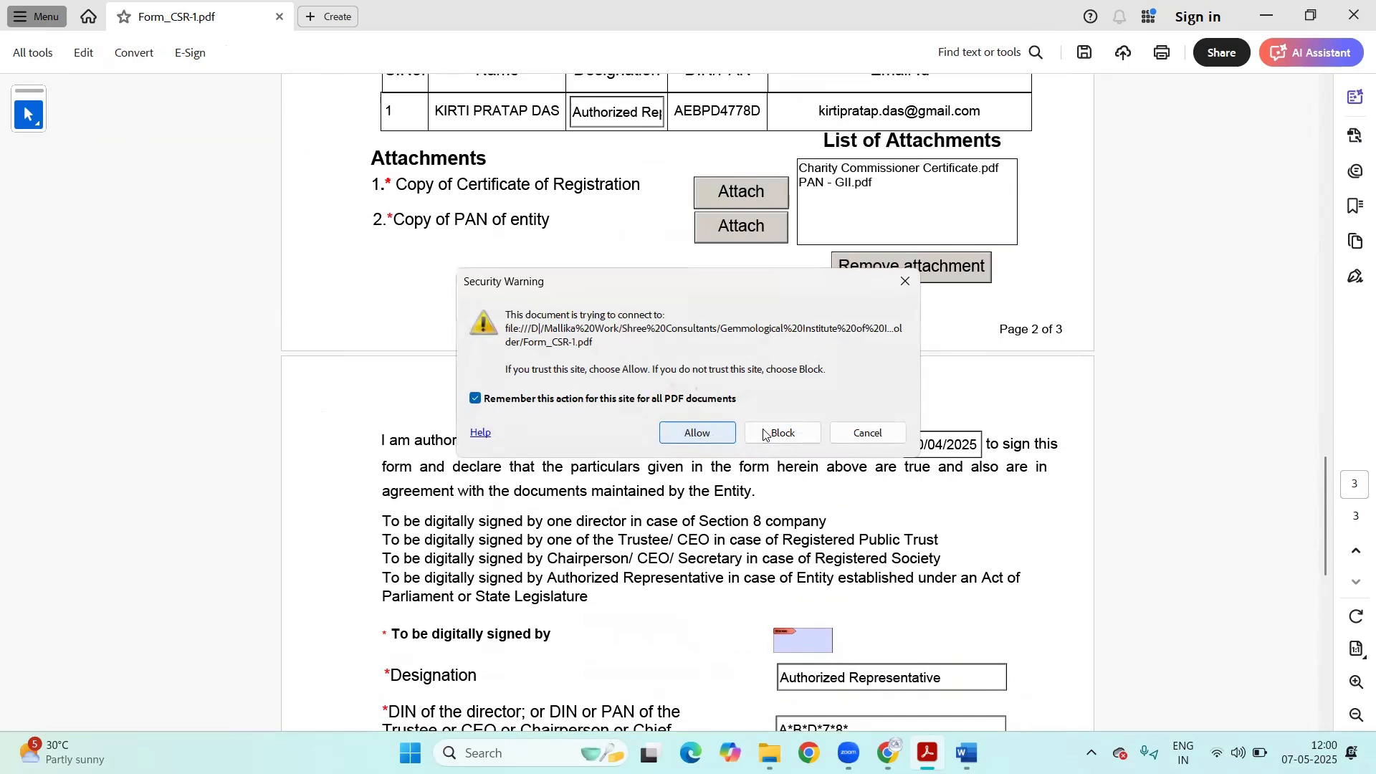
click(714, 432)
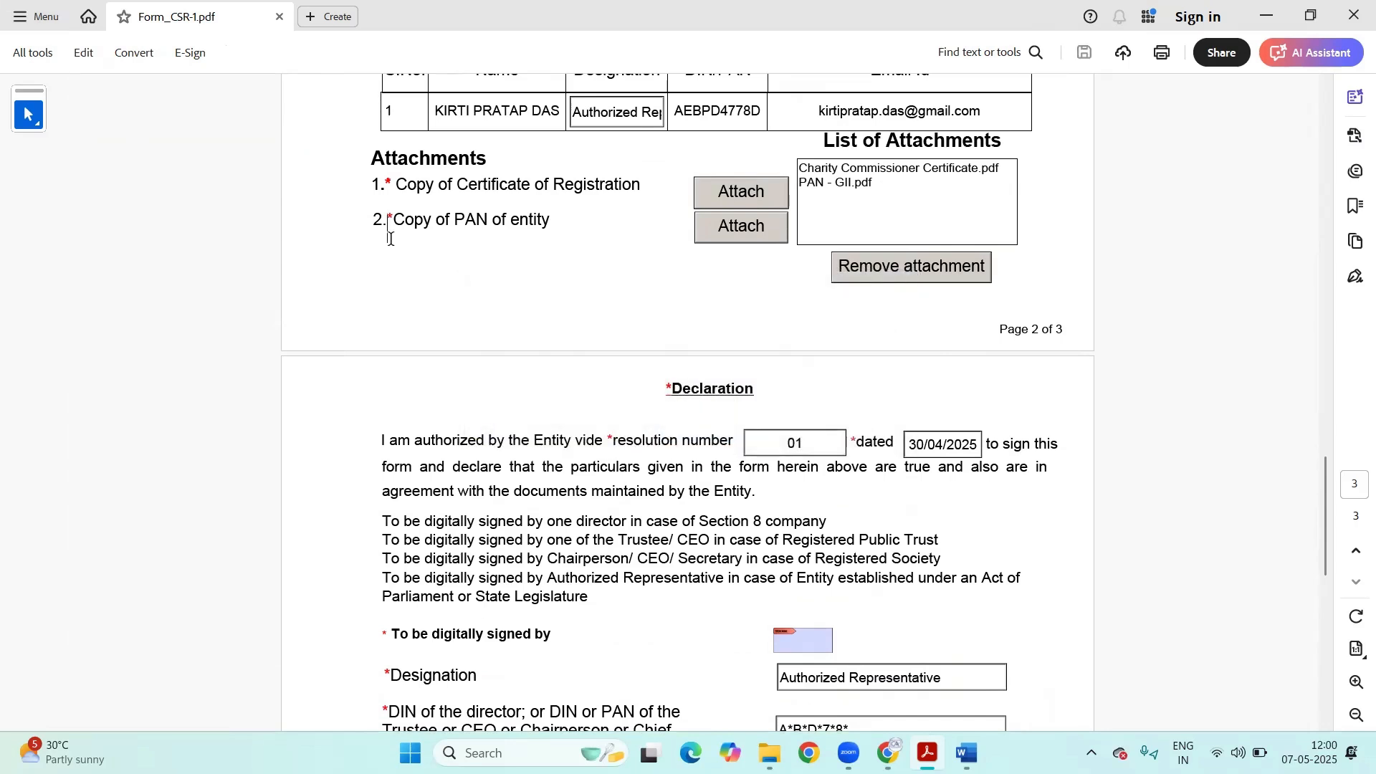
scroll(749, 433, down, 6)
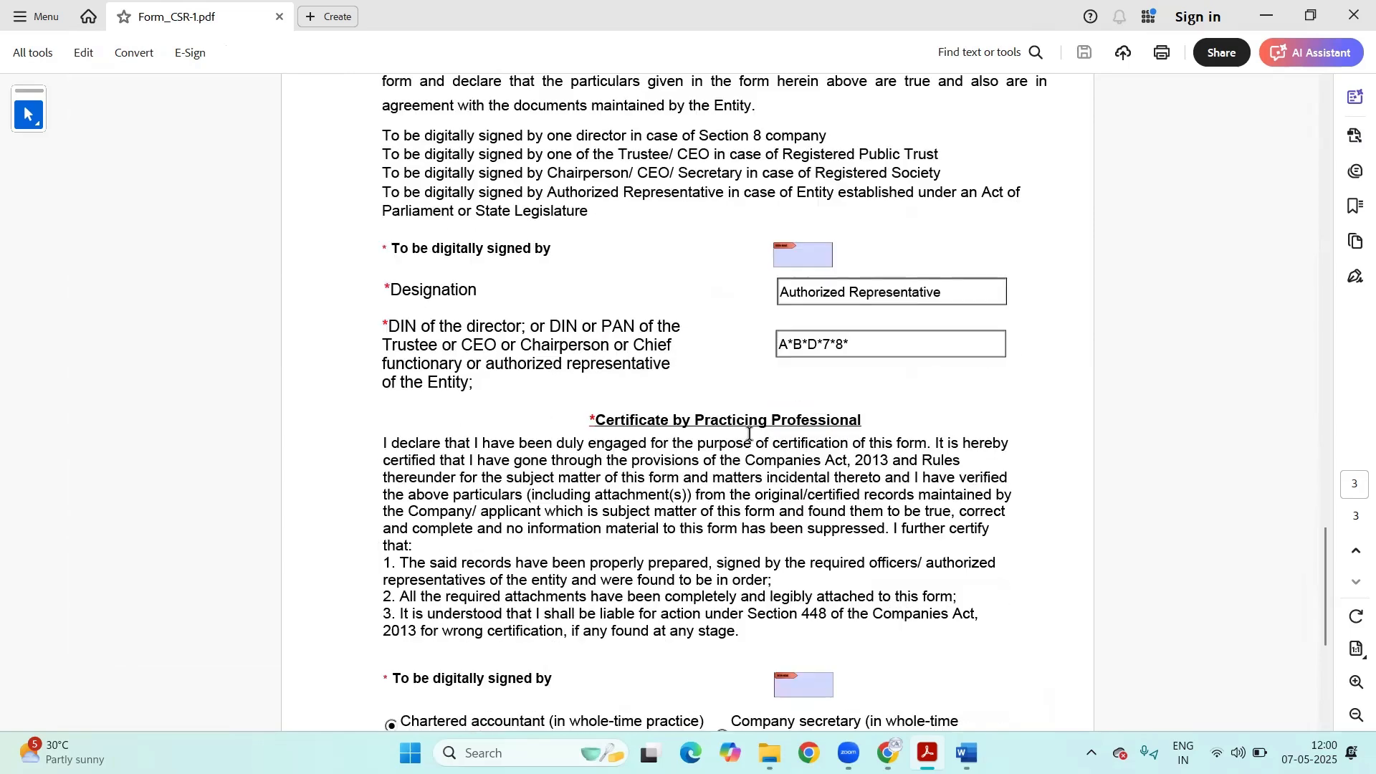
scroll(748, 433, down, 2)
scroll(741, 466, up, 2)
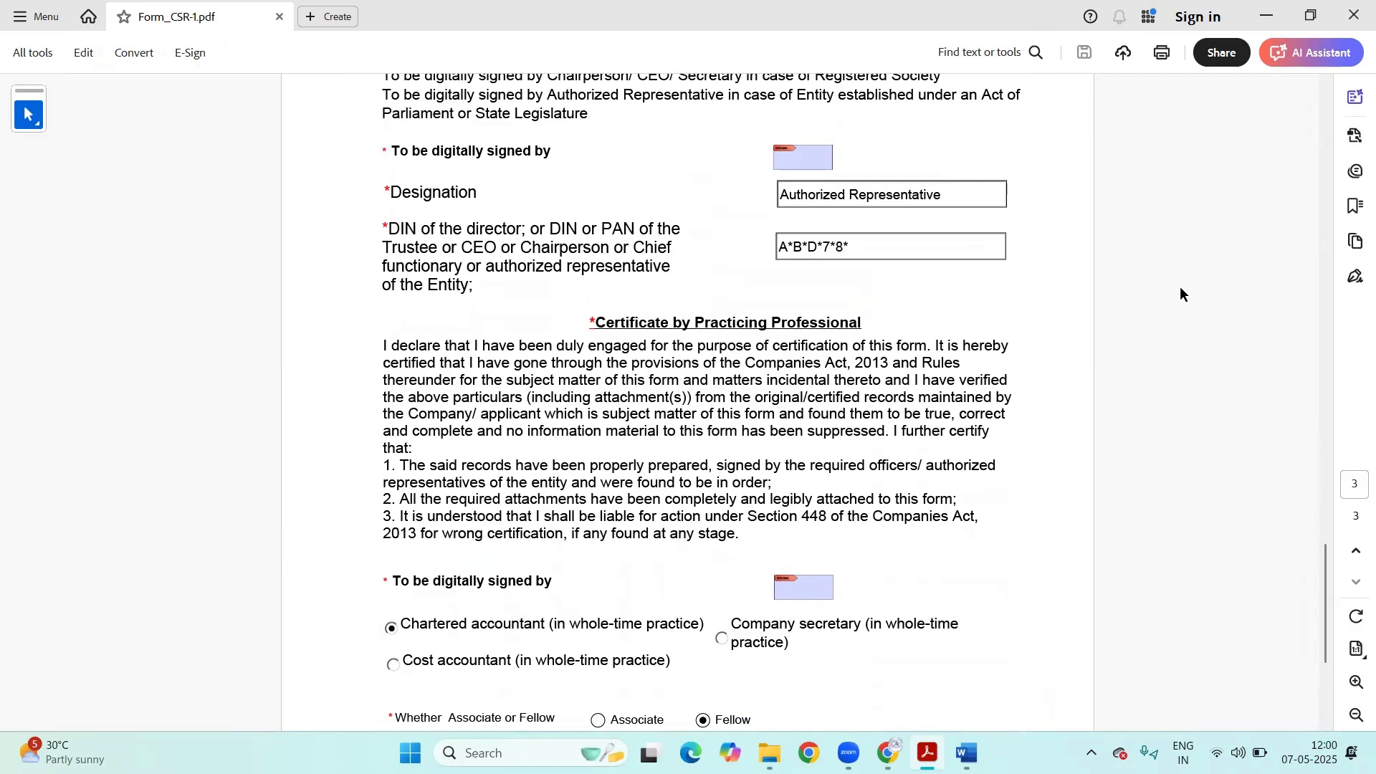
scroll(1180, 293, up, 2)
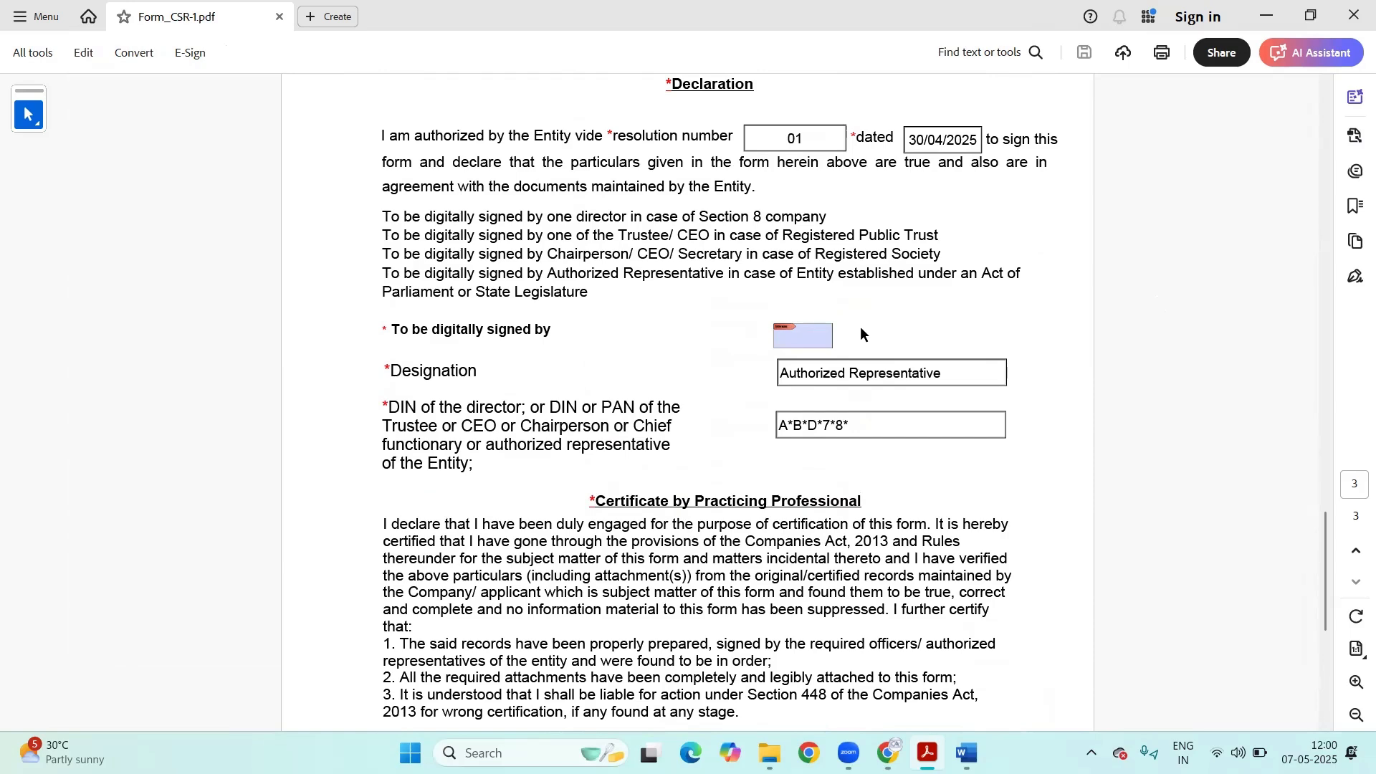
scroll(970, 423, down, 5)
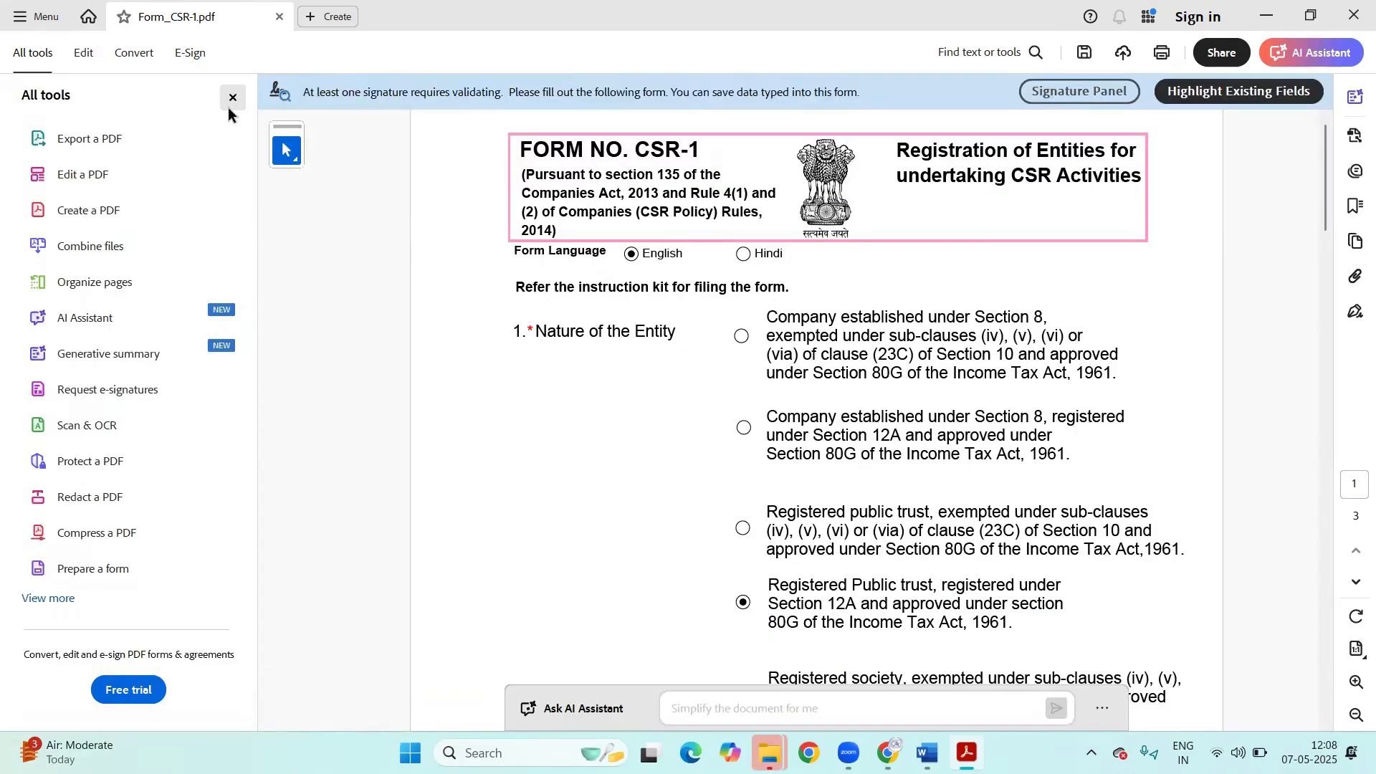
- Review the signed copy of the form from its first page through the declaration's signature to the practicing professional's certificate
click(232, 97)
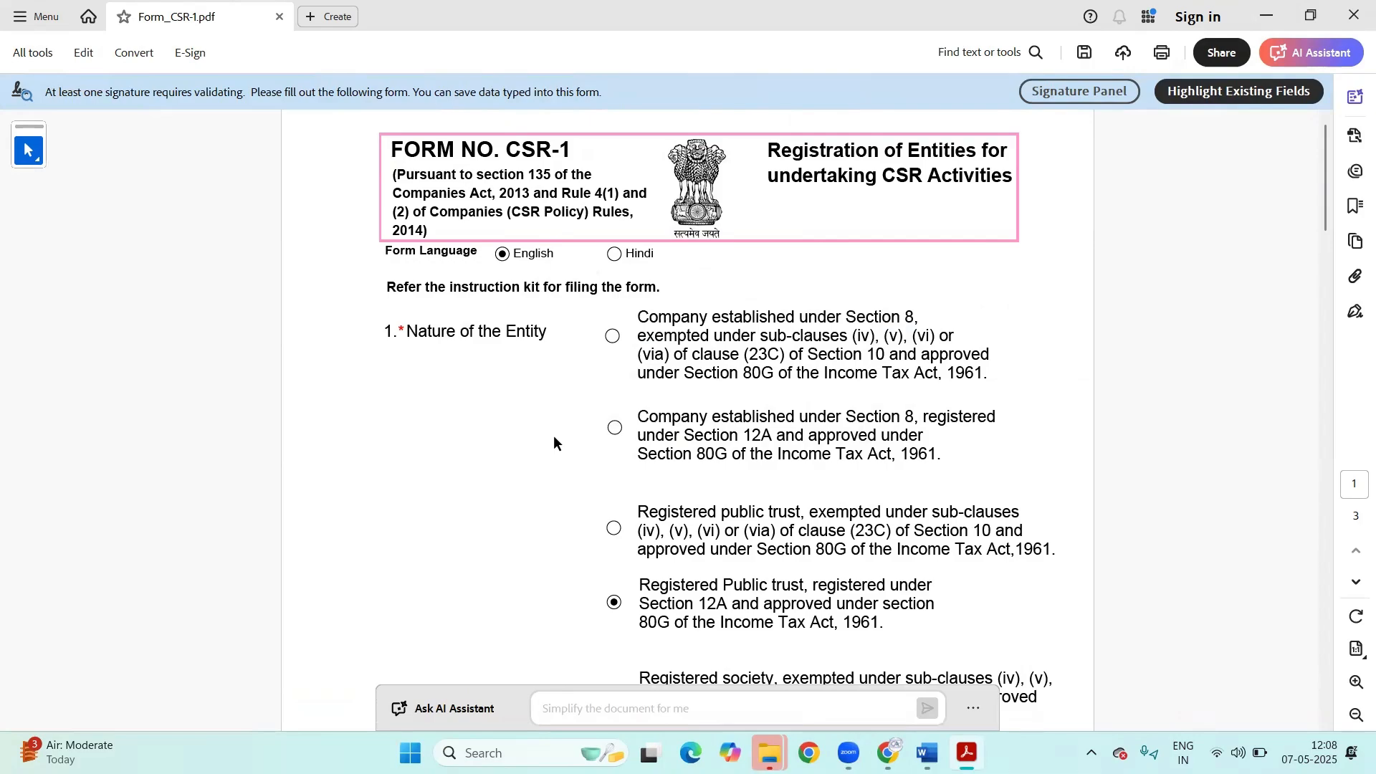
scroll(553, 436, down, 5)
scroll(553, 436, down, 20)
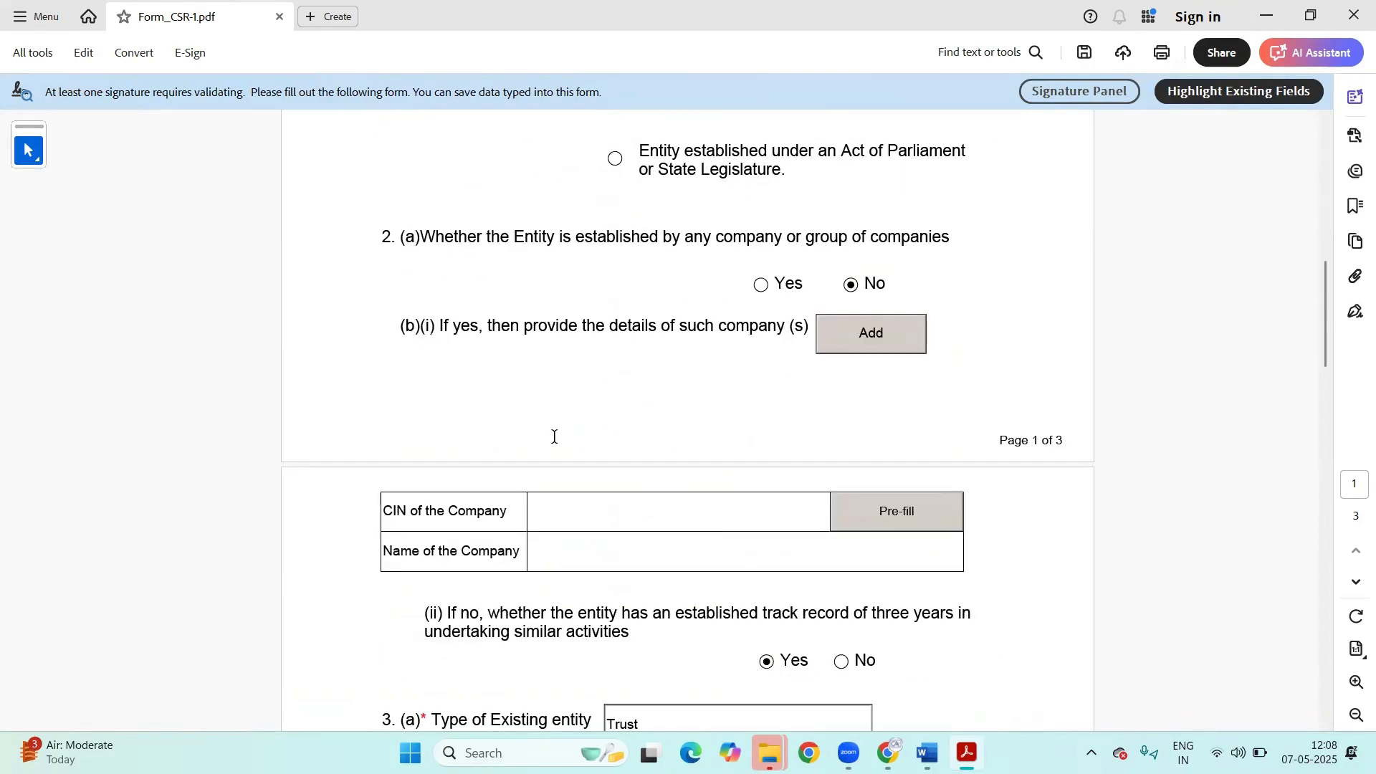
scroll(553, 436, down, 7)
scroll(553, 436, up, 2)
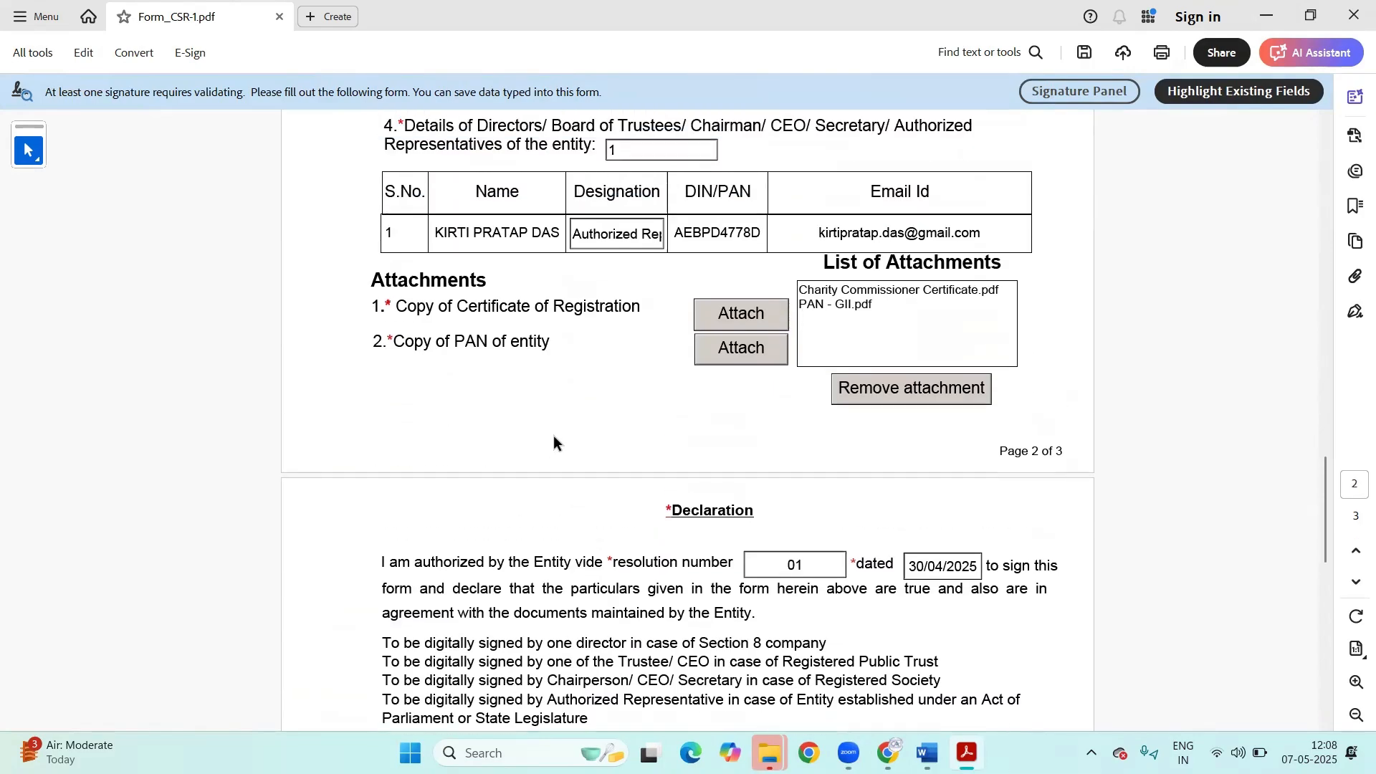
scroll(553, 435, down, 4)
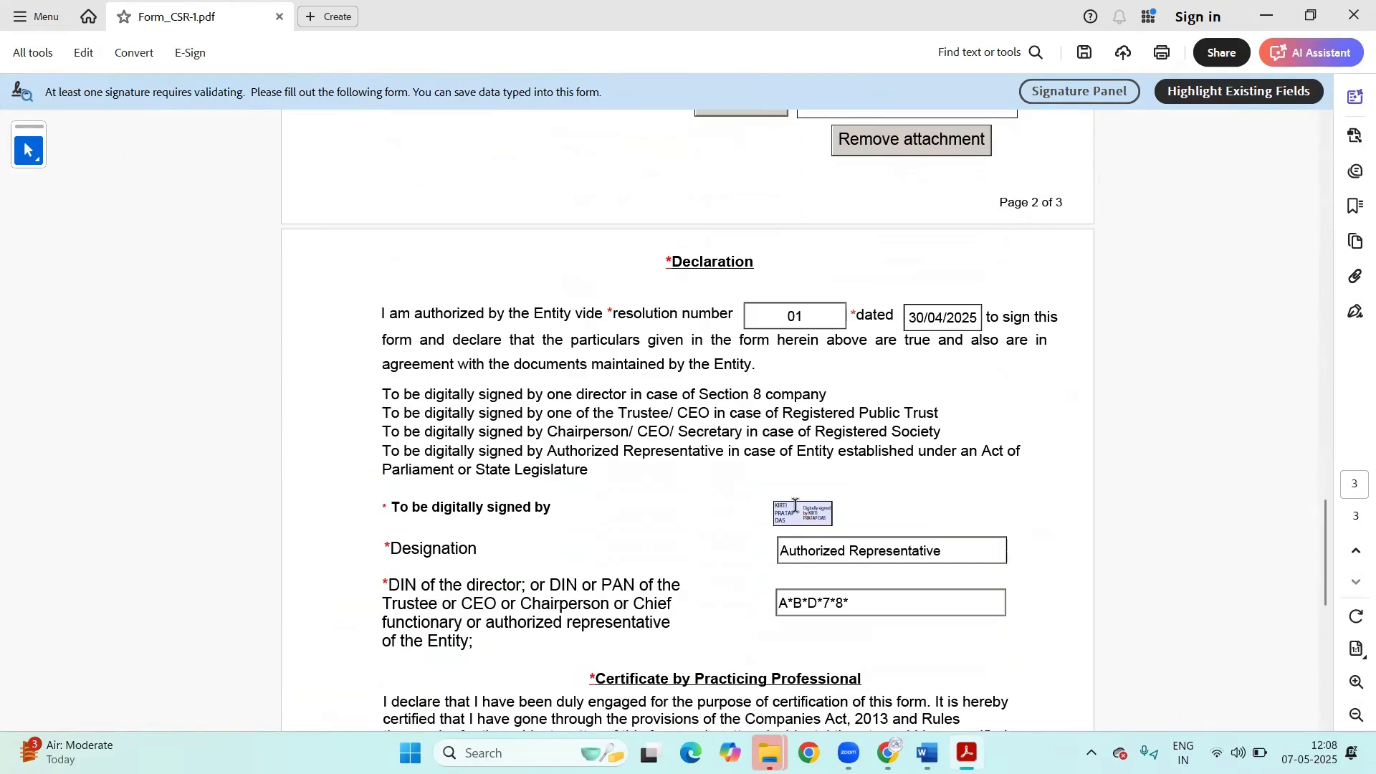
scroll(853, 491, down, 3)
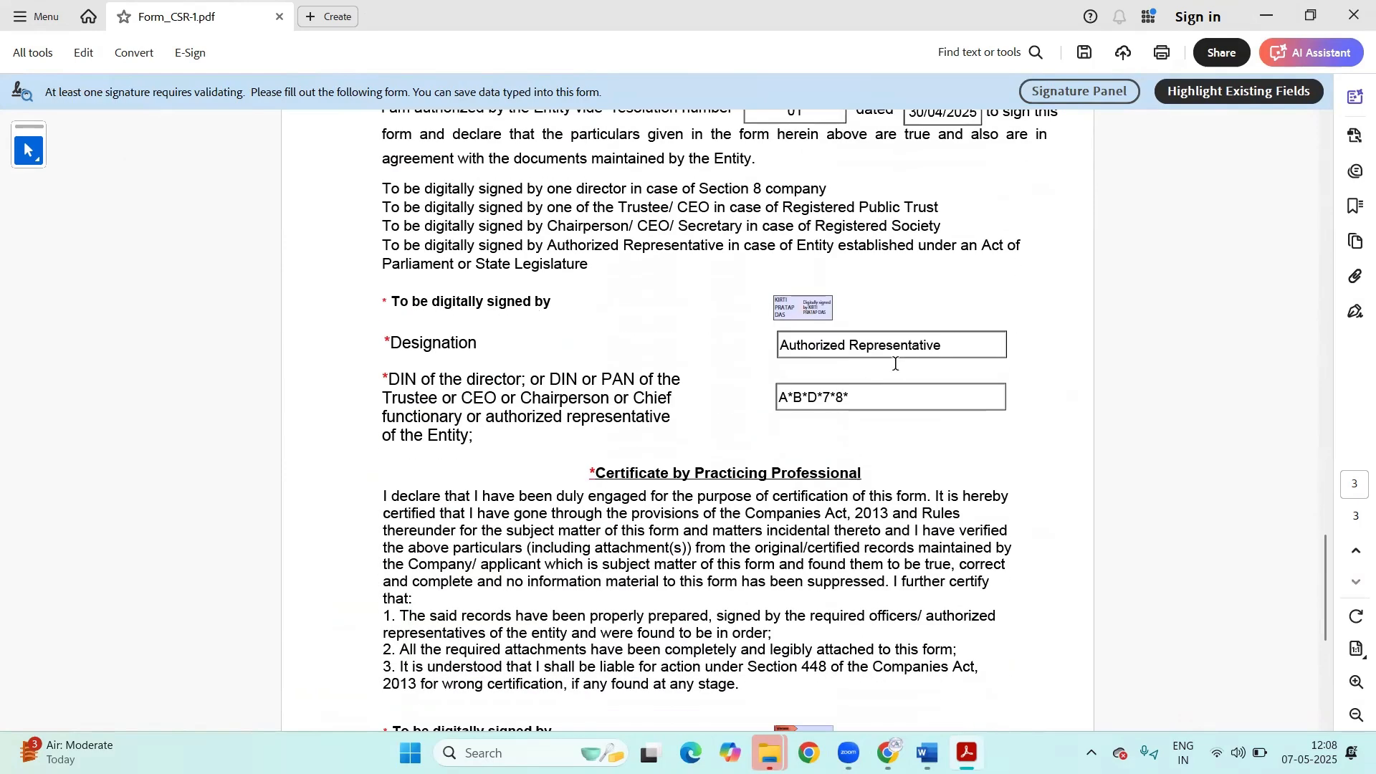
scroll(932, 461, down, 5)
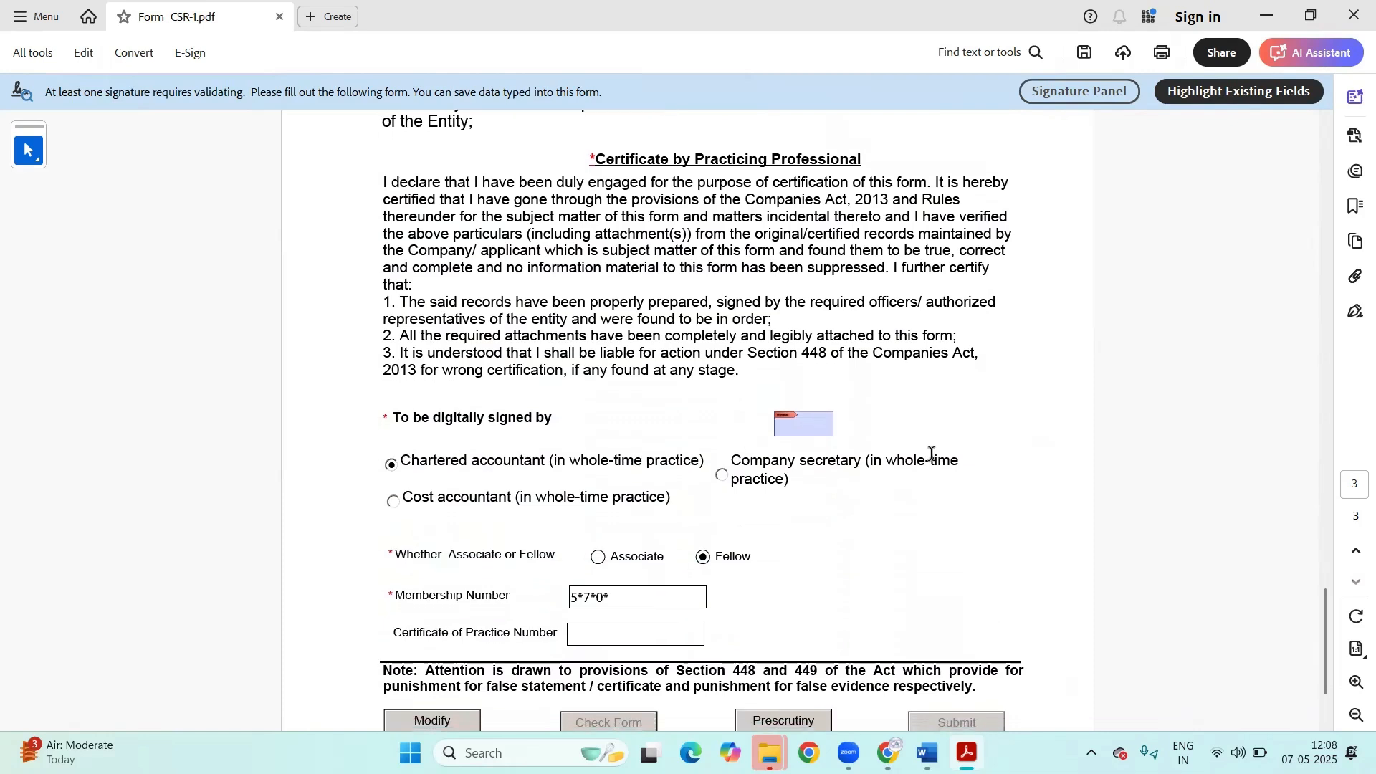
- Sign the professional's certificate with the Verasys-issued Windows Digital ID, replacing Form_CSR-1 in the Signed Copy folder and allowing the file connection
click(819, 428)
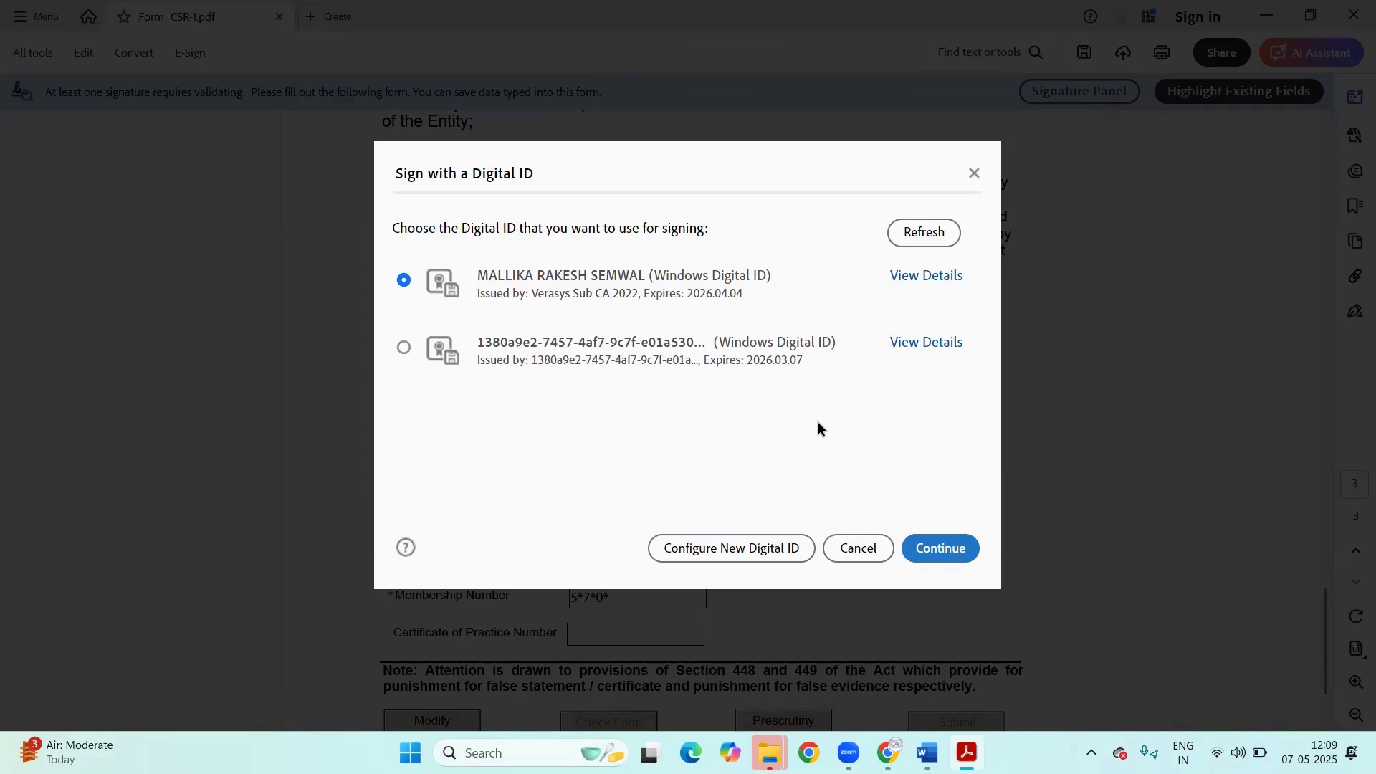
click(623, 296)
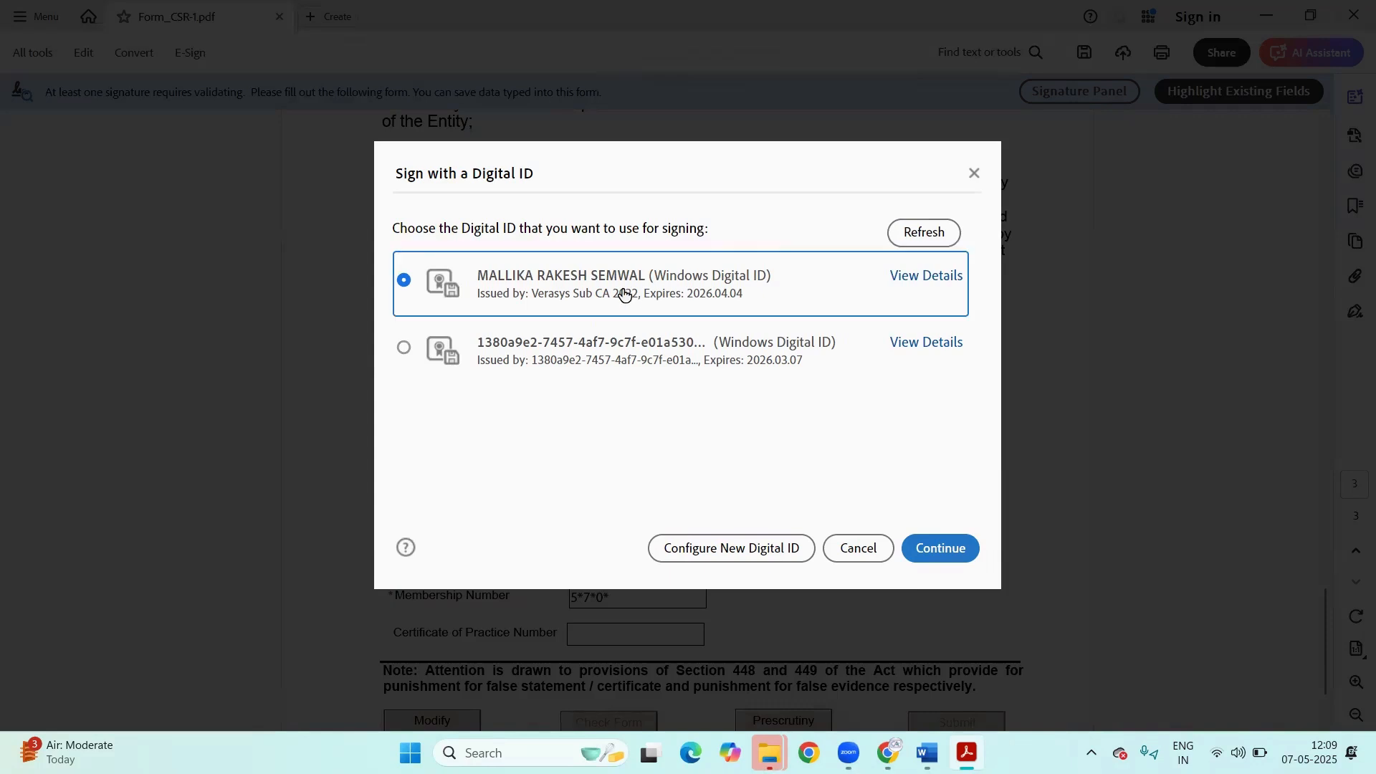
click(941, 548)
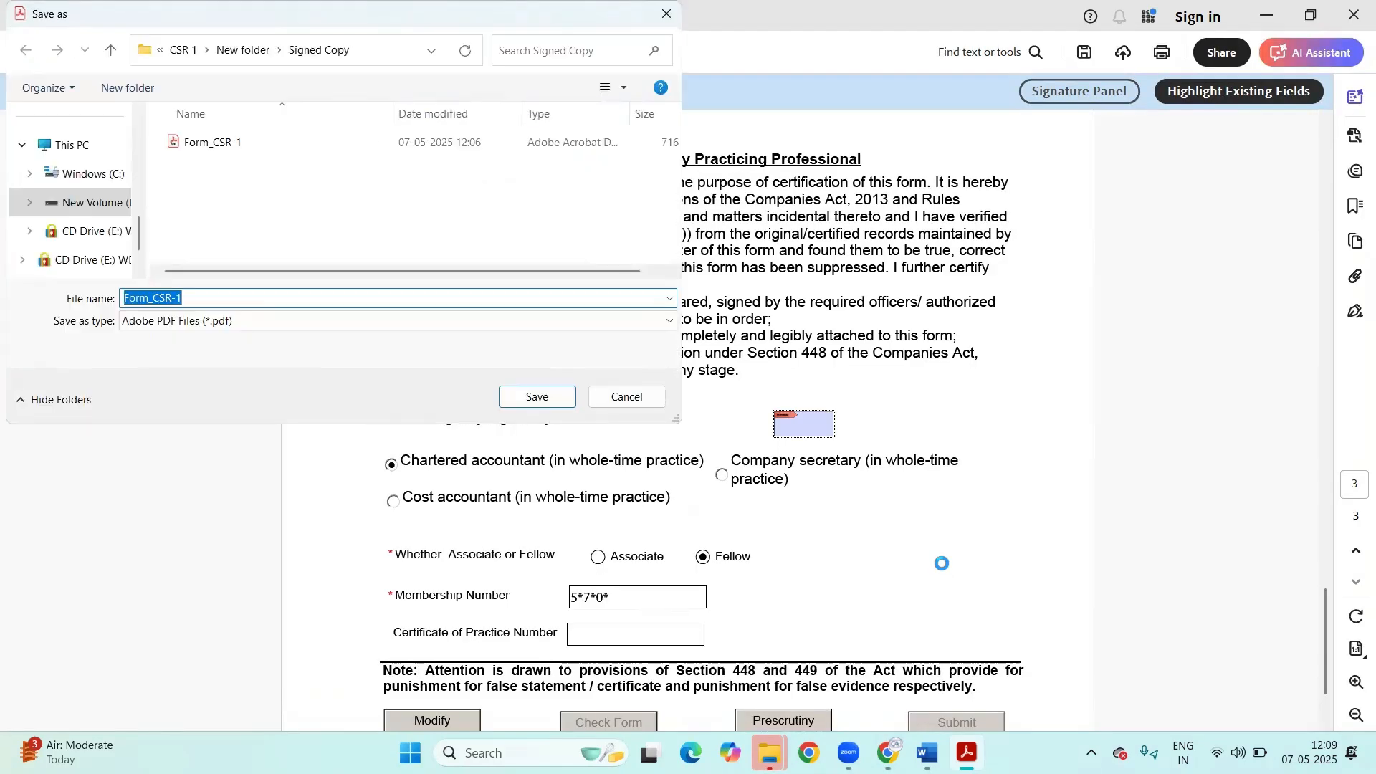
click(547, 406)
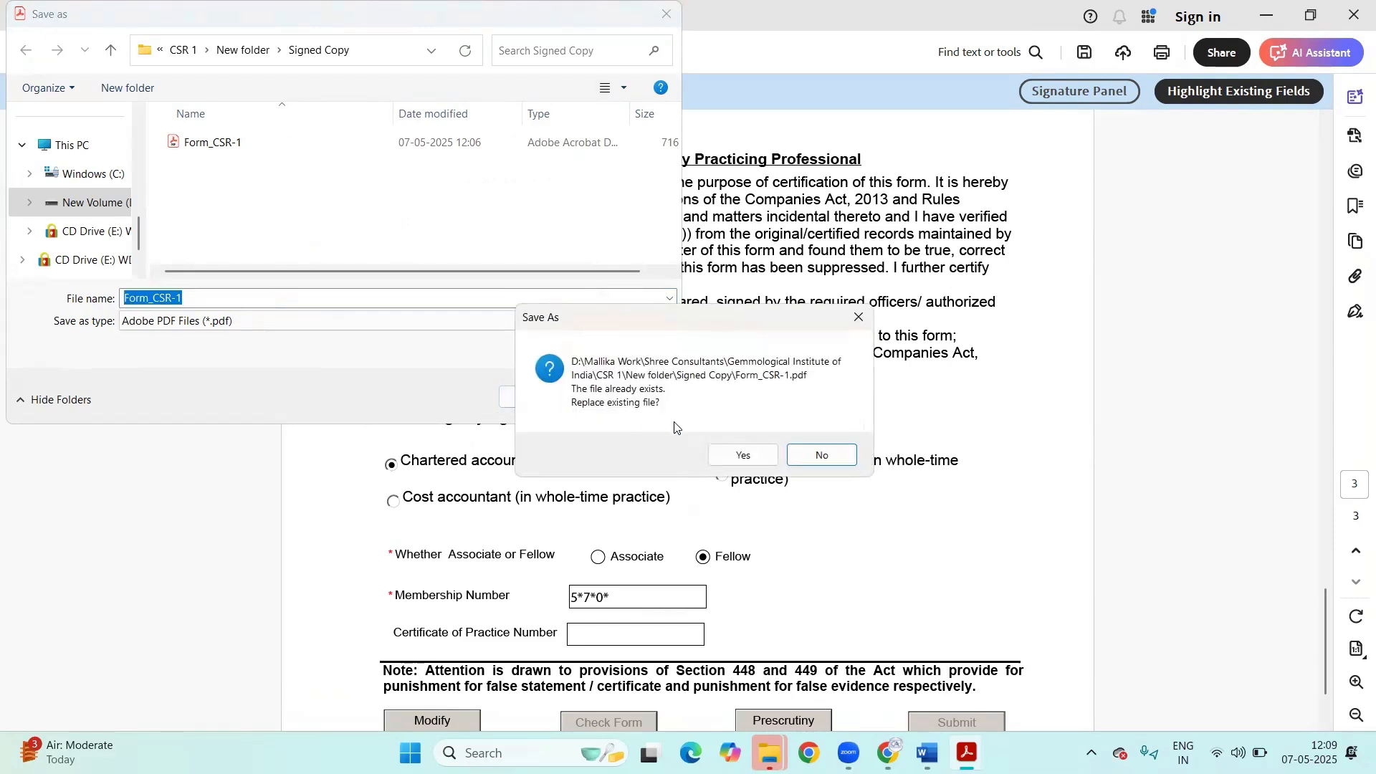
click(755, 460)
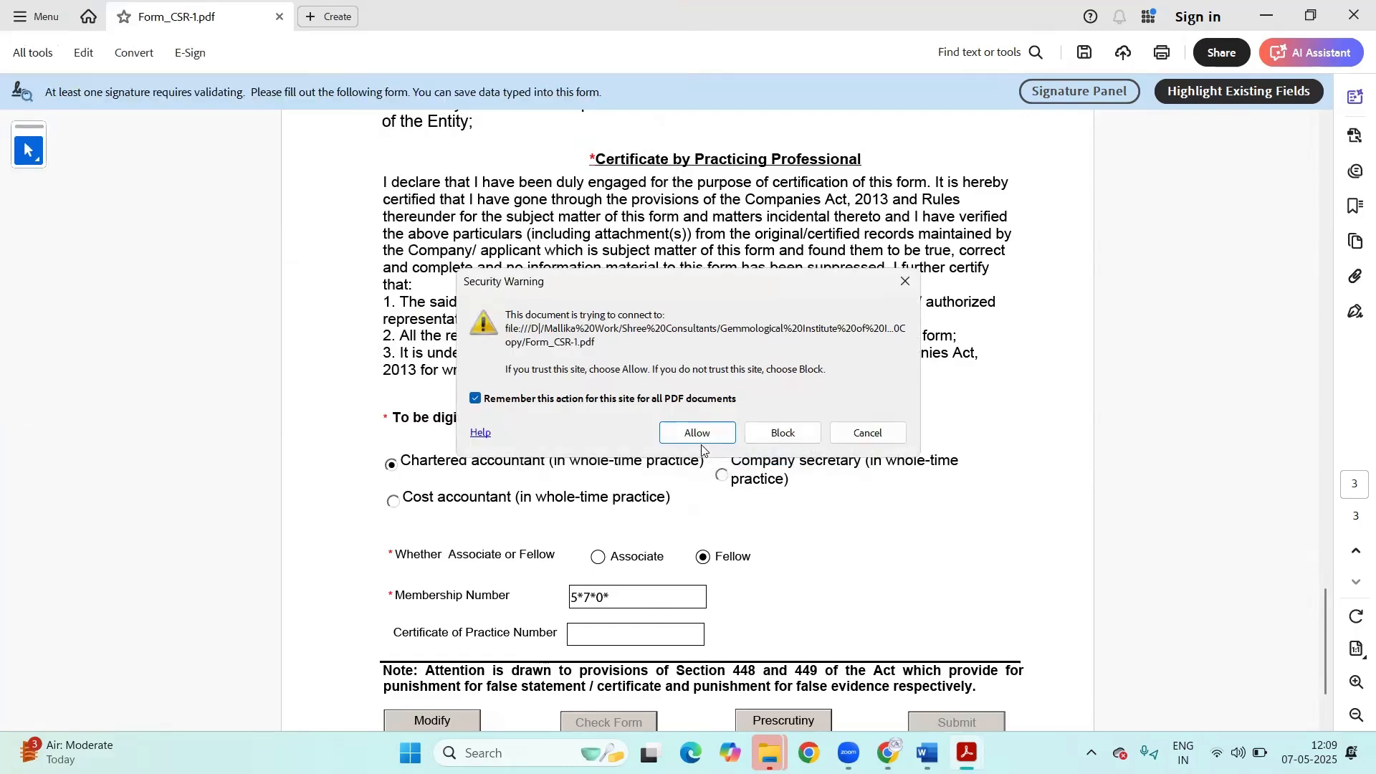
click(702, 434)
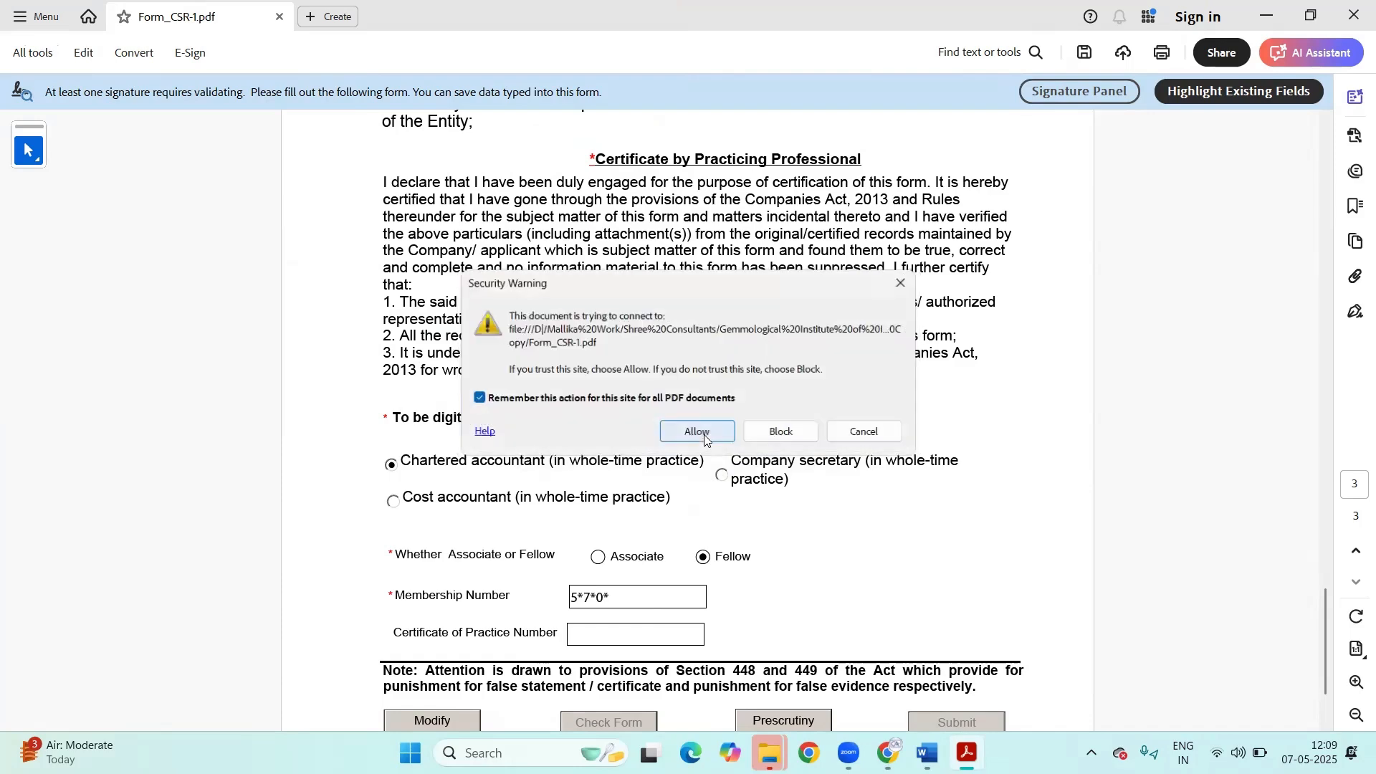
click(705, 434)
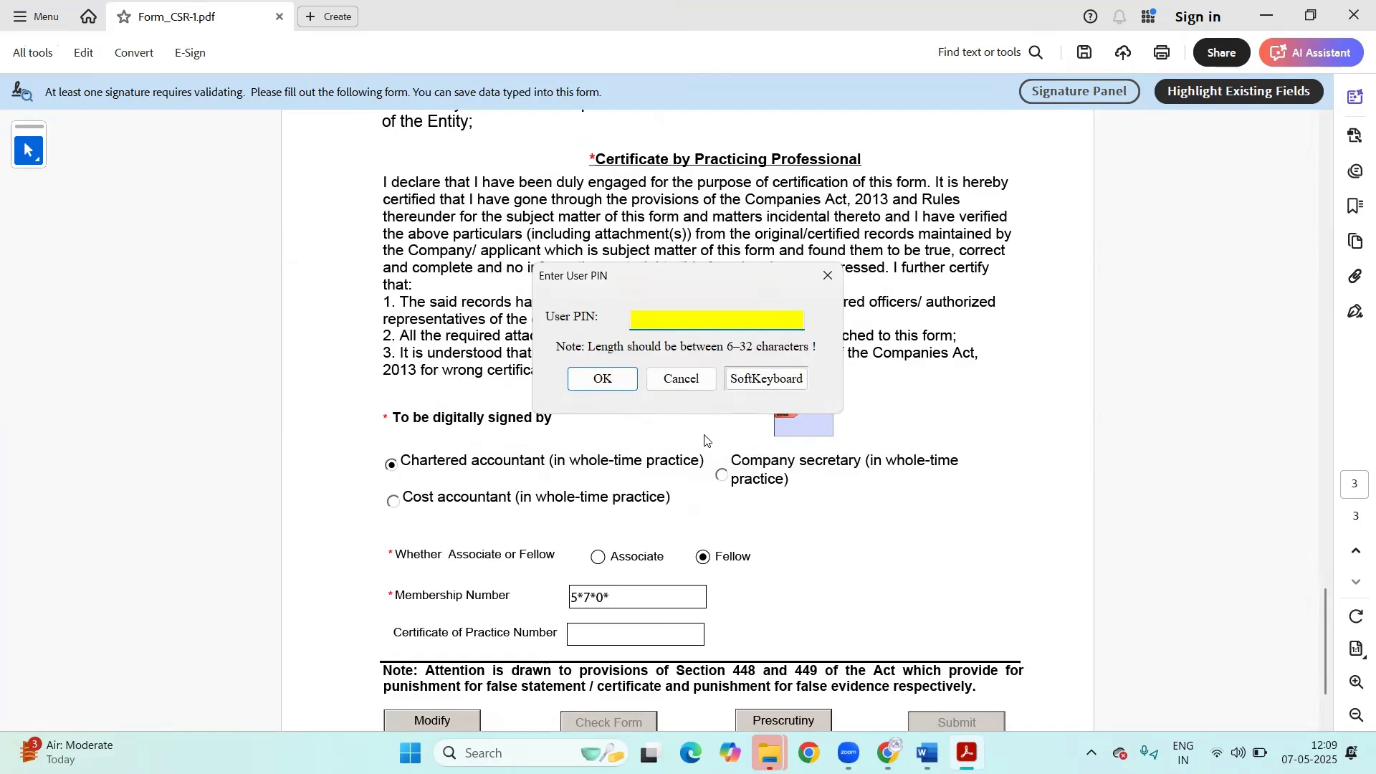
- Enter the digital signature token's user PIN and confirm it to apply the professional's signature
text(********)
click(604, 380)
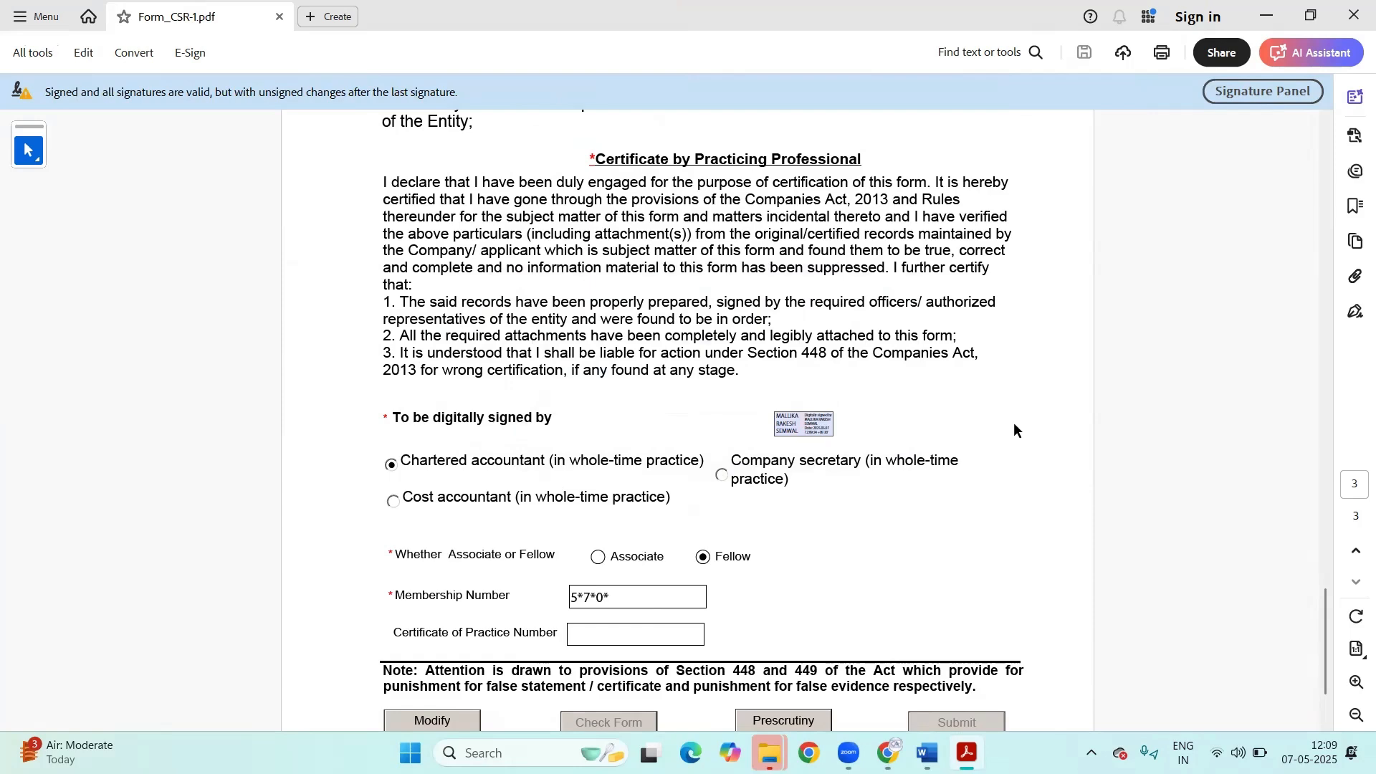
- Request prescrutiny of the signed form, trust the document always, and save the changes to Form_CSR-1.pdf
scroll(1014, 424, down, 3)
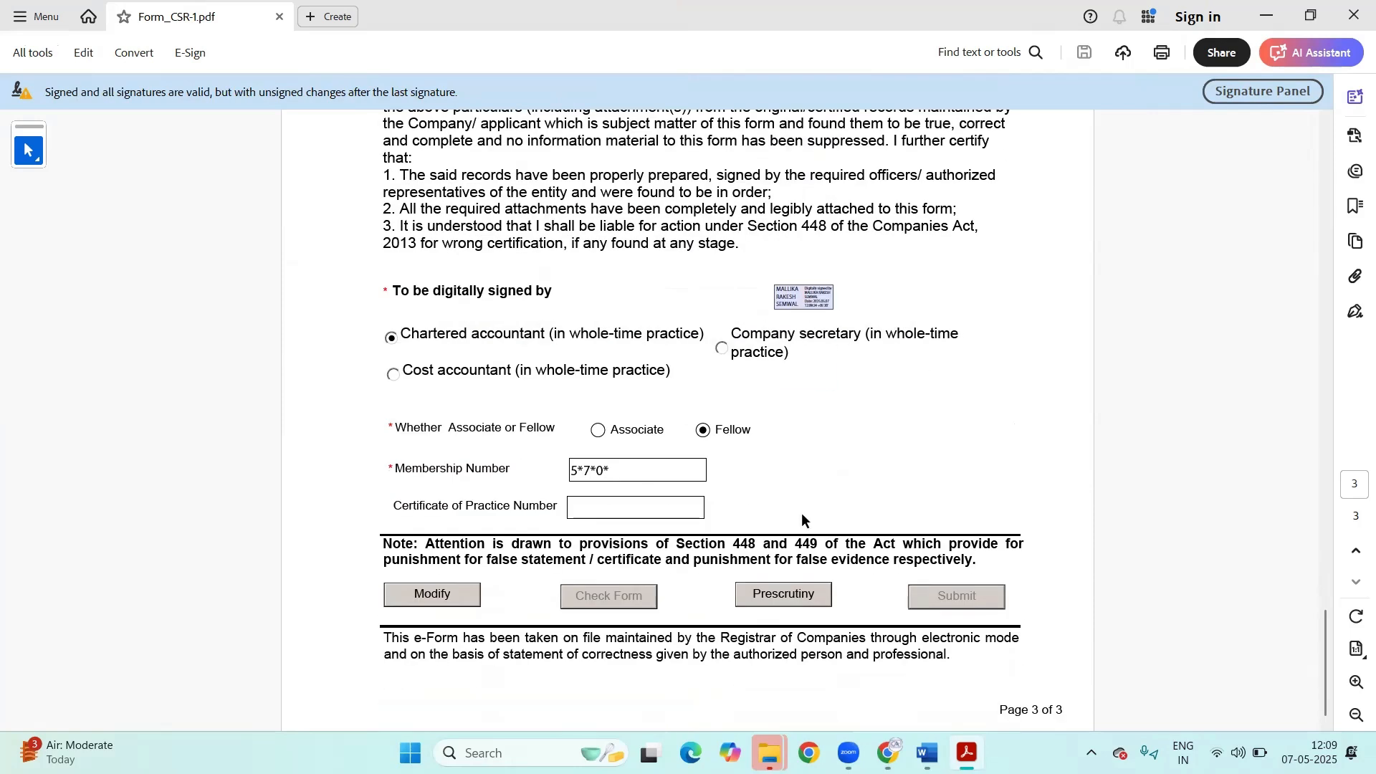
click(787, 598)
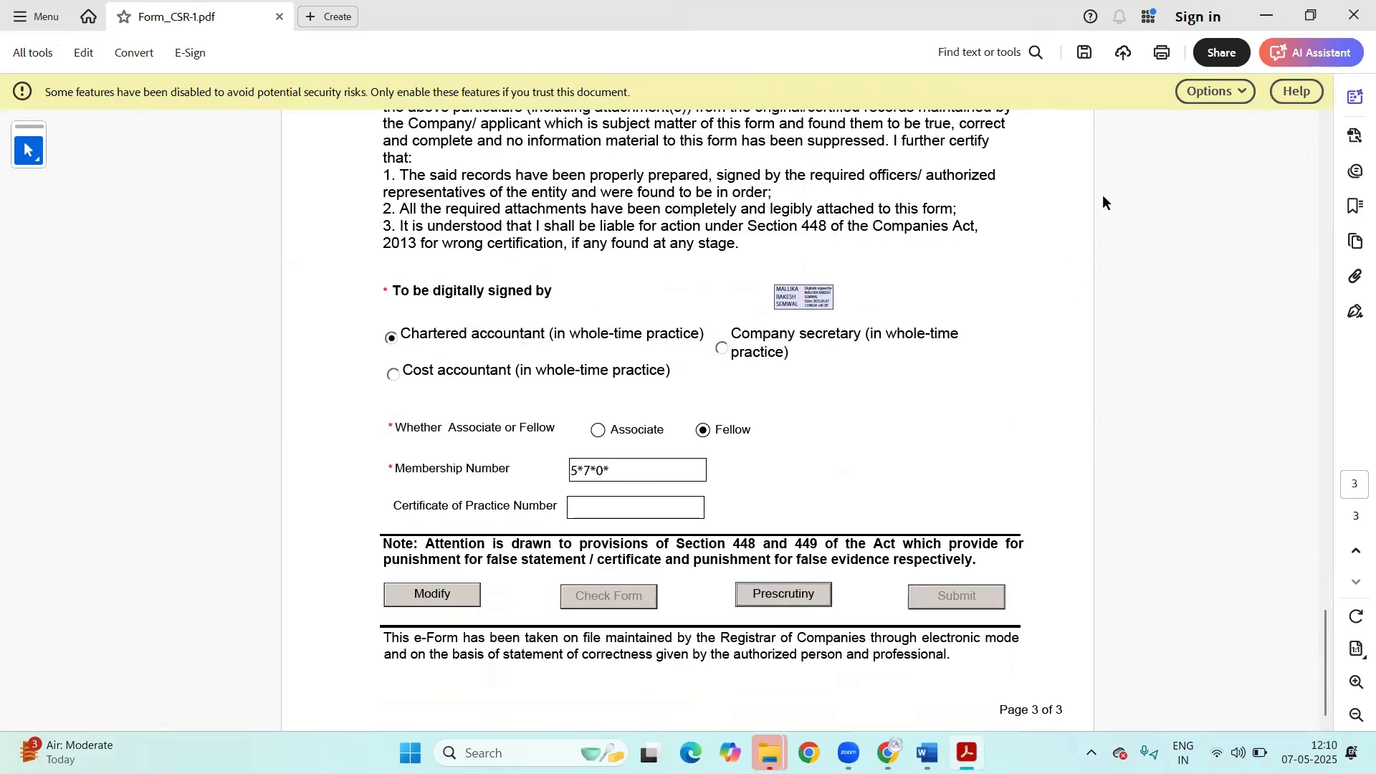
click(1221, 89)
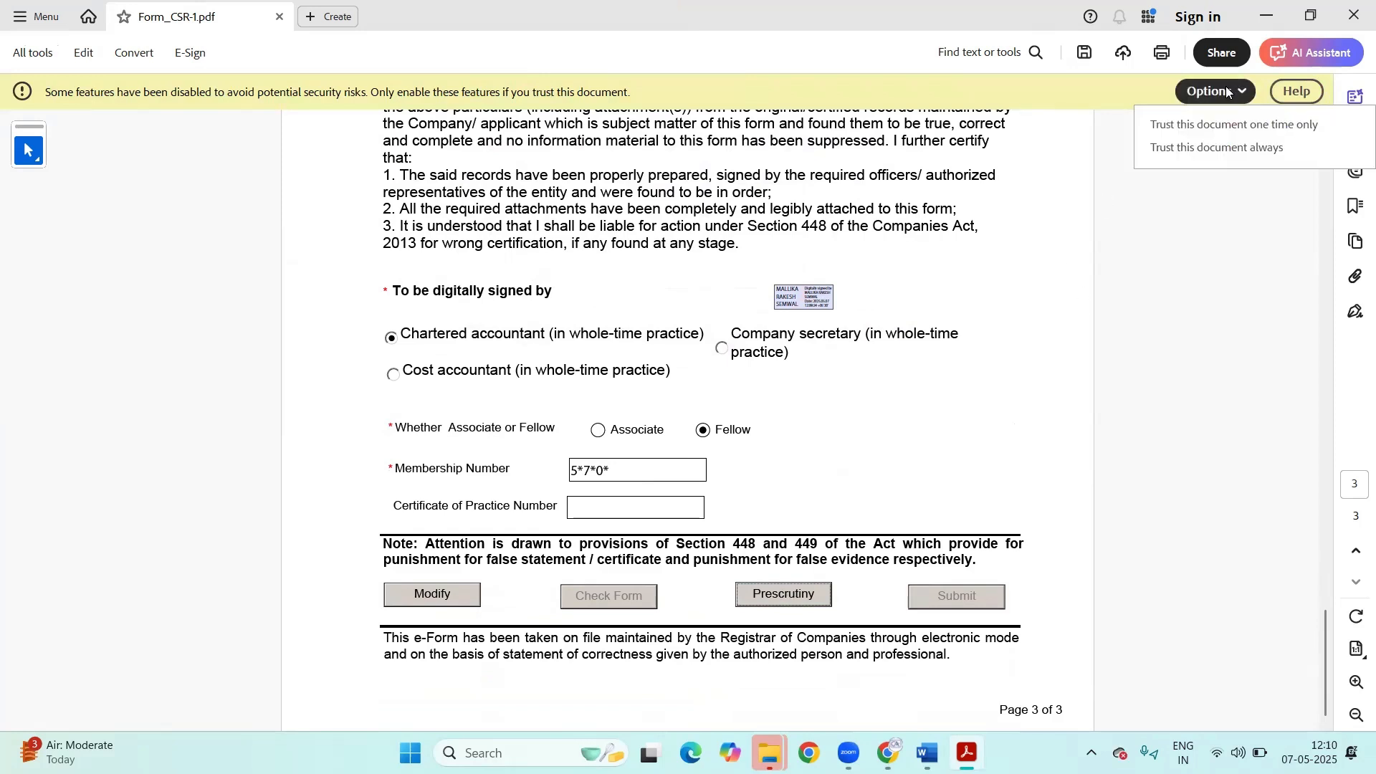
click(1202, 148)
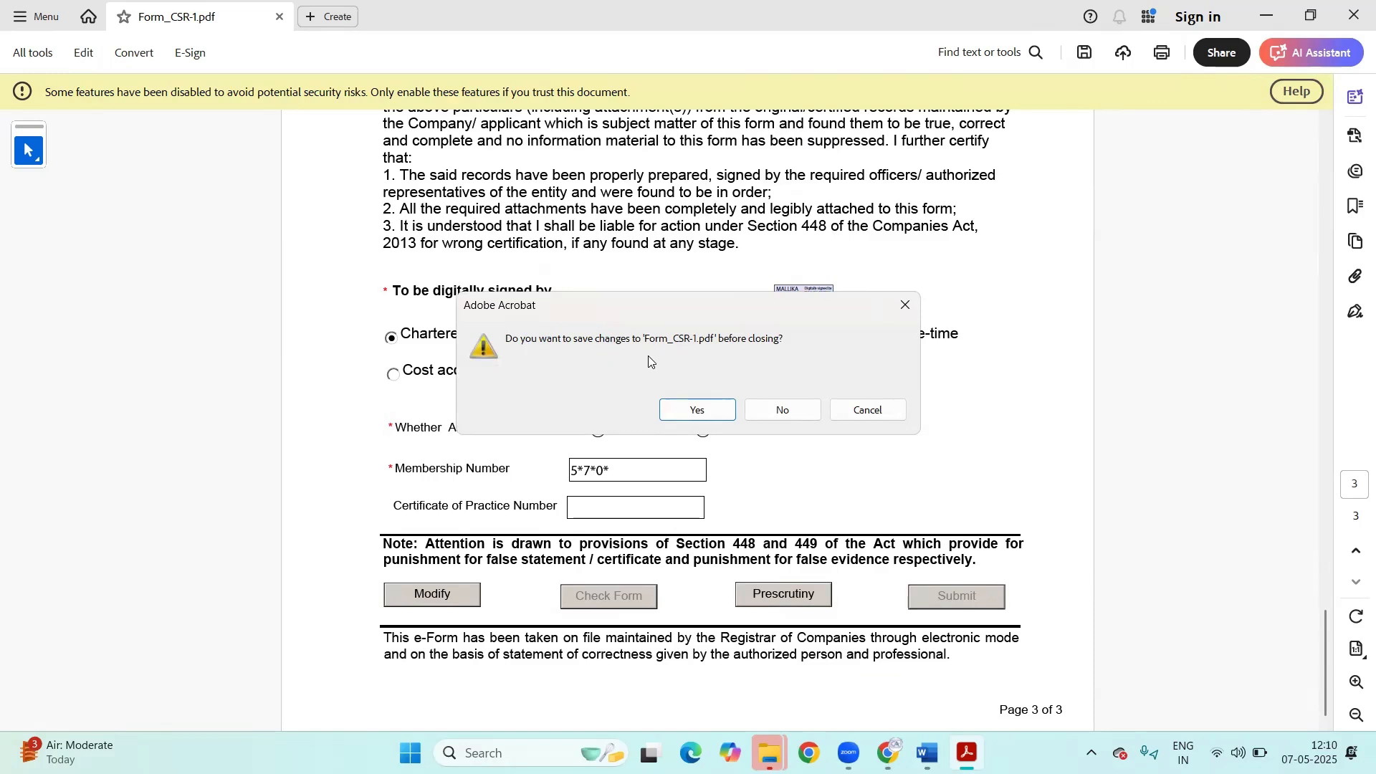
click(676, 414)
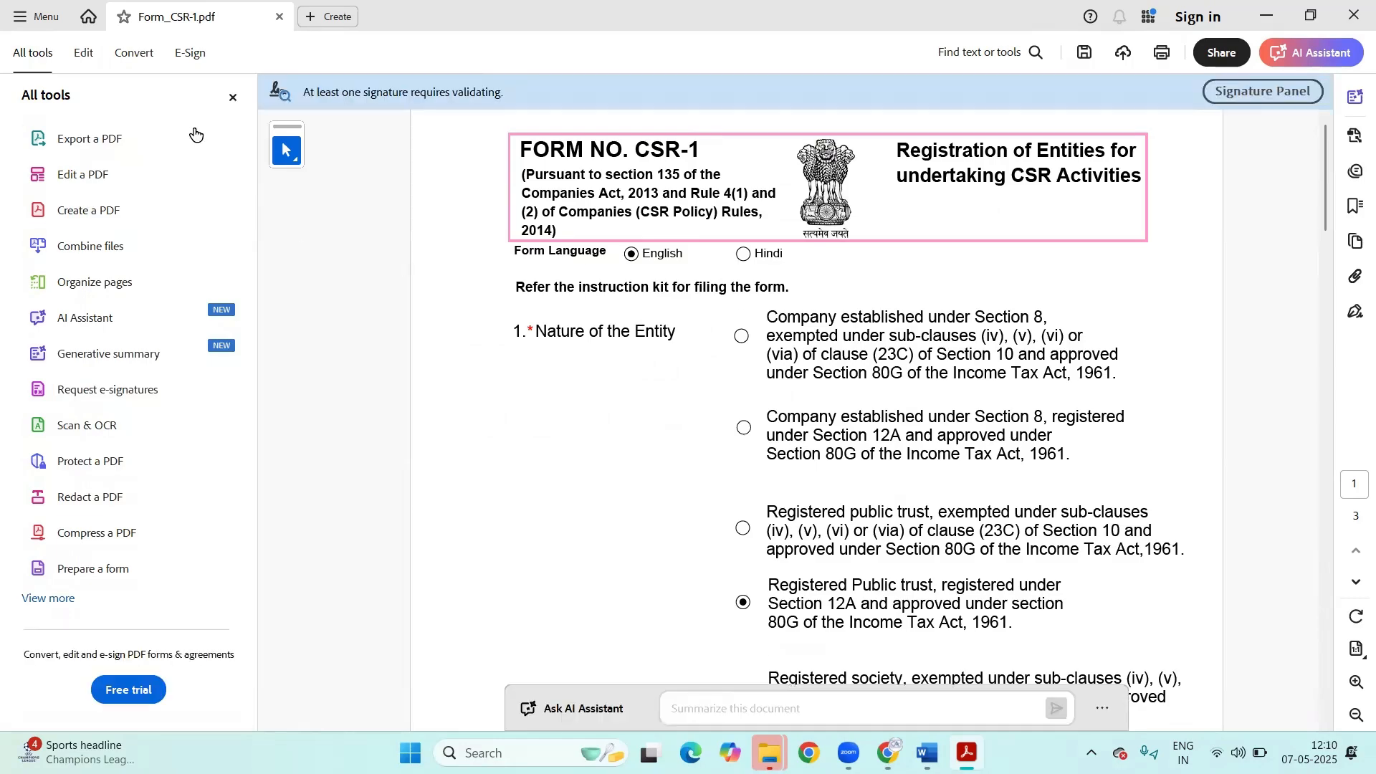
- Run prescrutiny on the reopened CSR-1 form from its last page and acknowledge the status message
click(232, 98)
scroll(581, 479, down, 20)
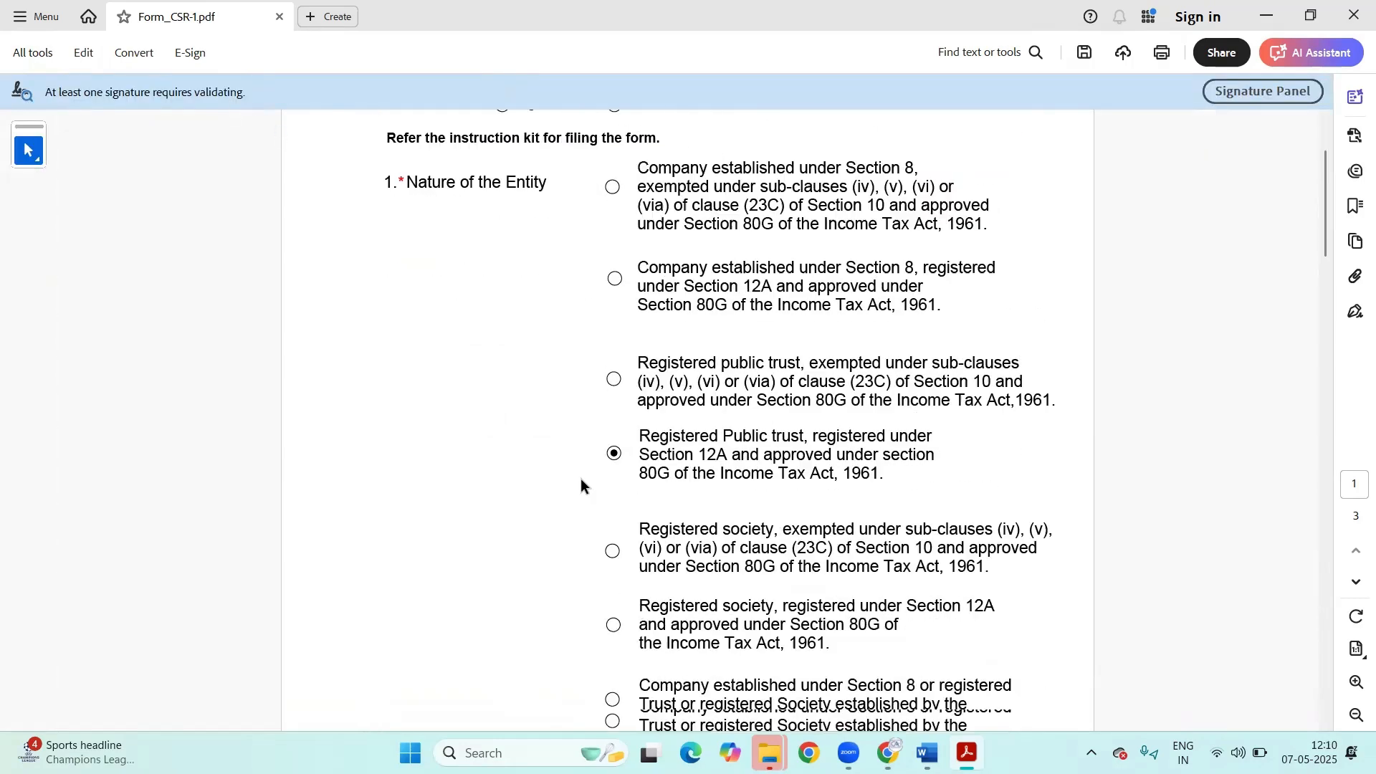
scroll(580, 479, down, 20)
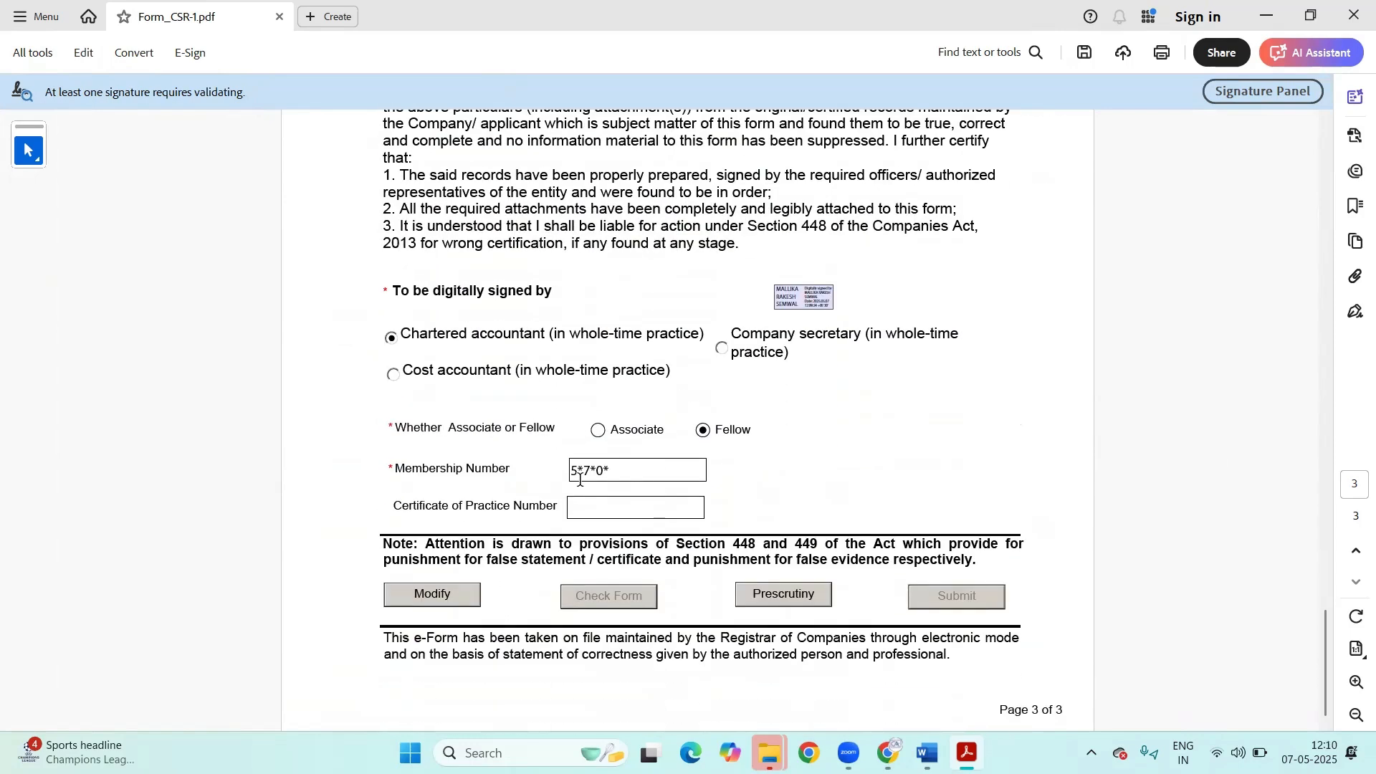
click(779, 597)
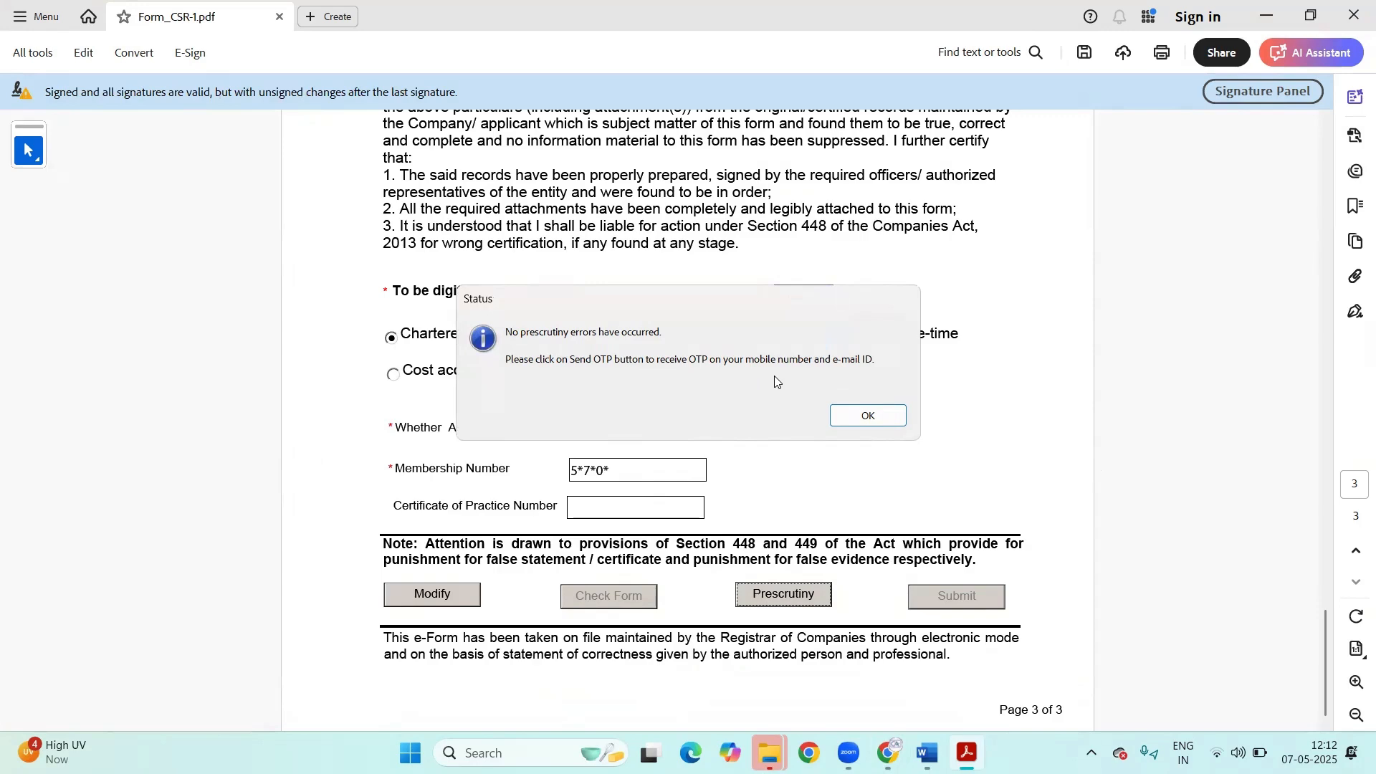
click(889, 418)
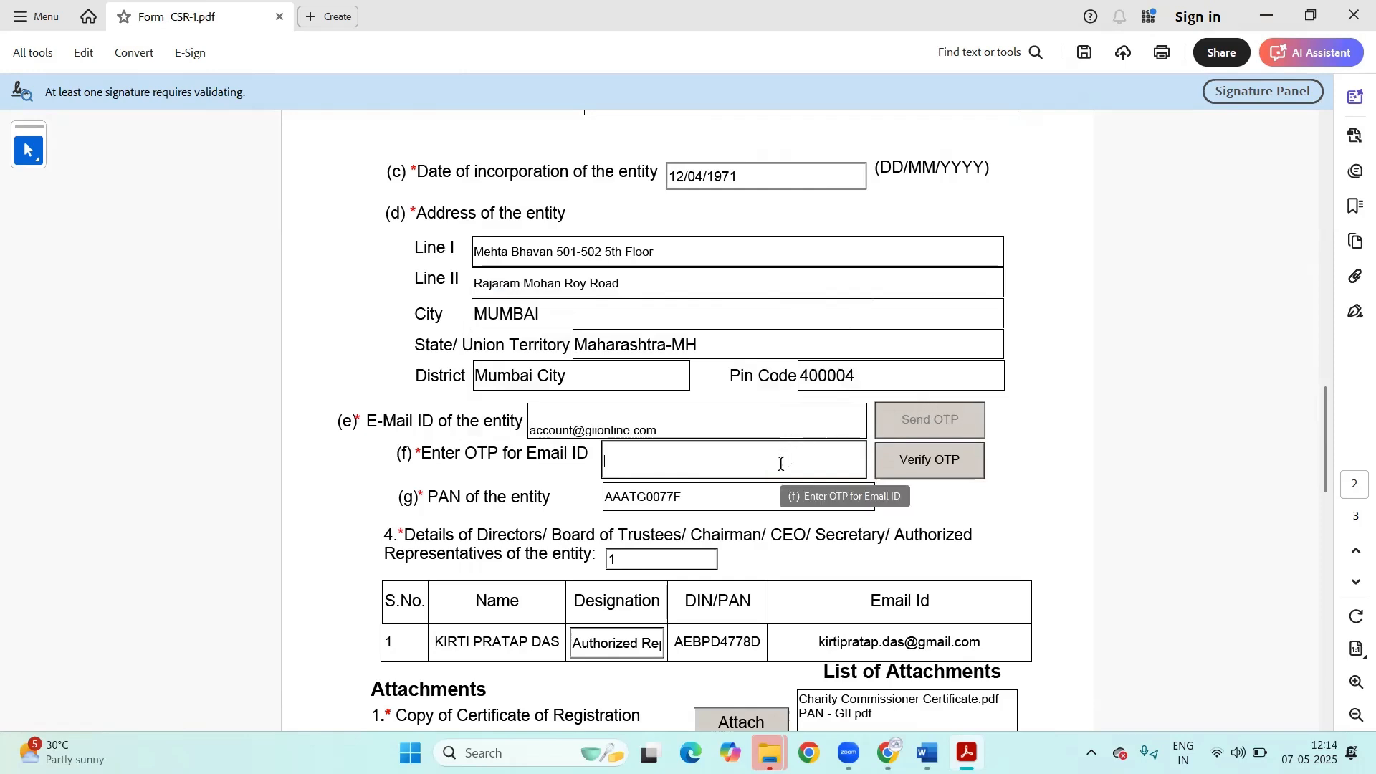
- Enter the one-time password received for the entity's email ID, verify it, and acknowledge the confirmation
click(955, 457)
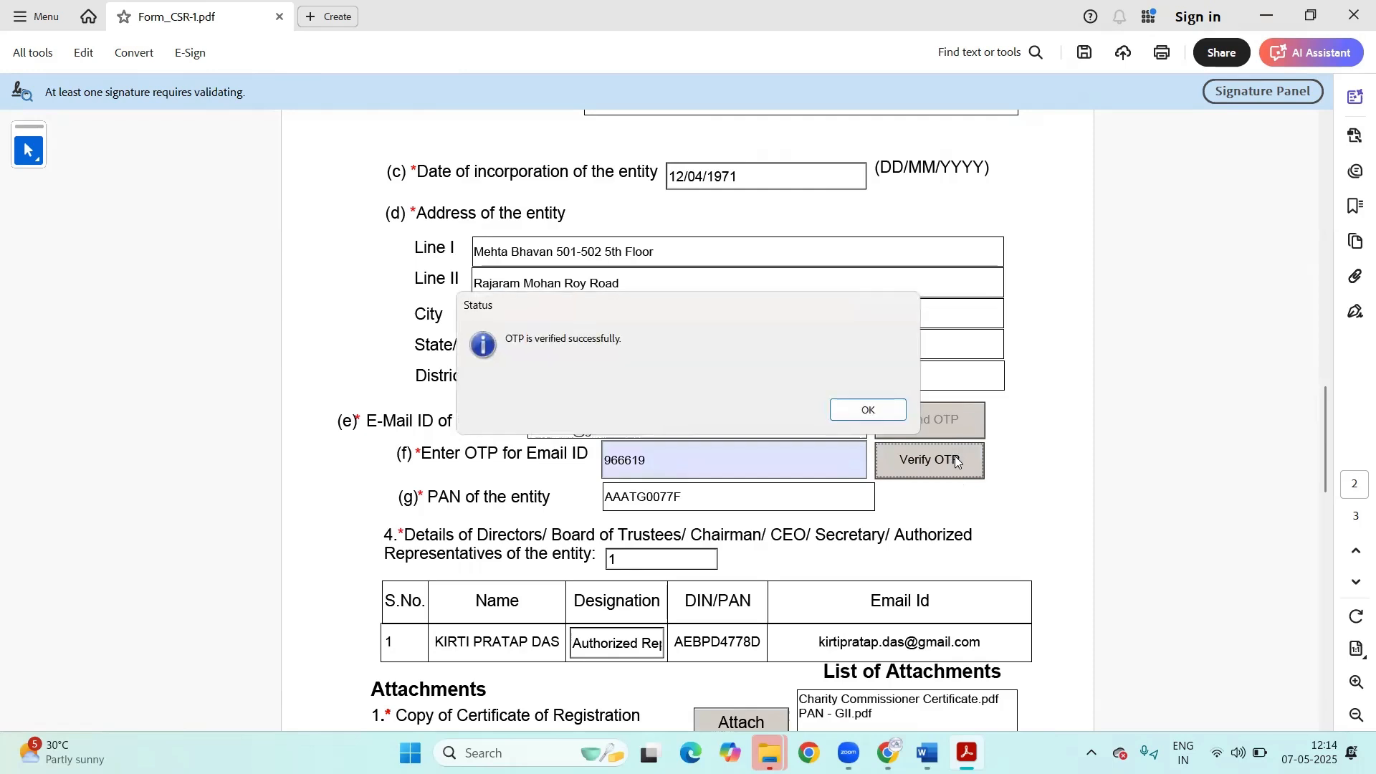
click(892, 408)
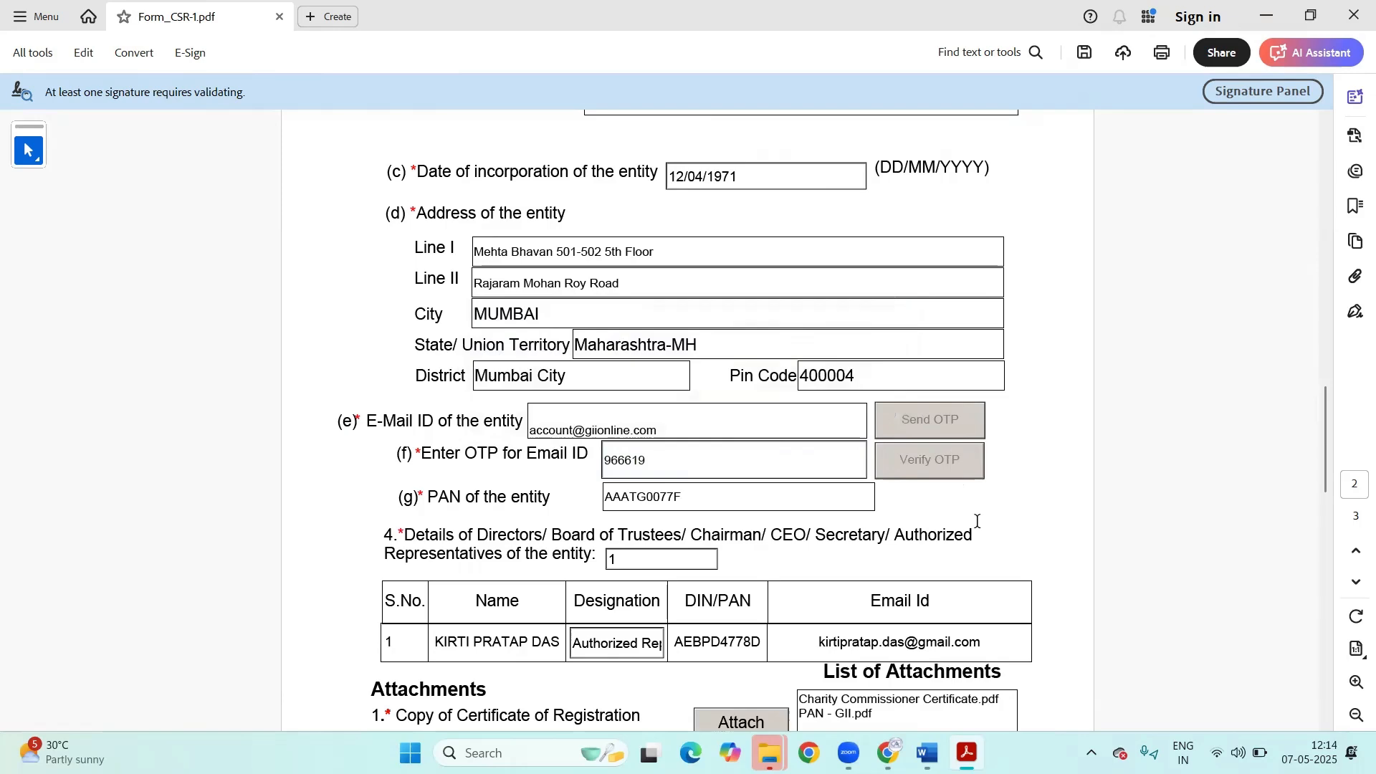
- Save the OTP-verified CSR-1 form from its last page and close the PDF application
scroll(977, 522, down, 15)
scroll(977, 528, down, 3)
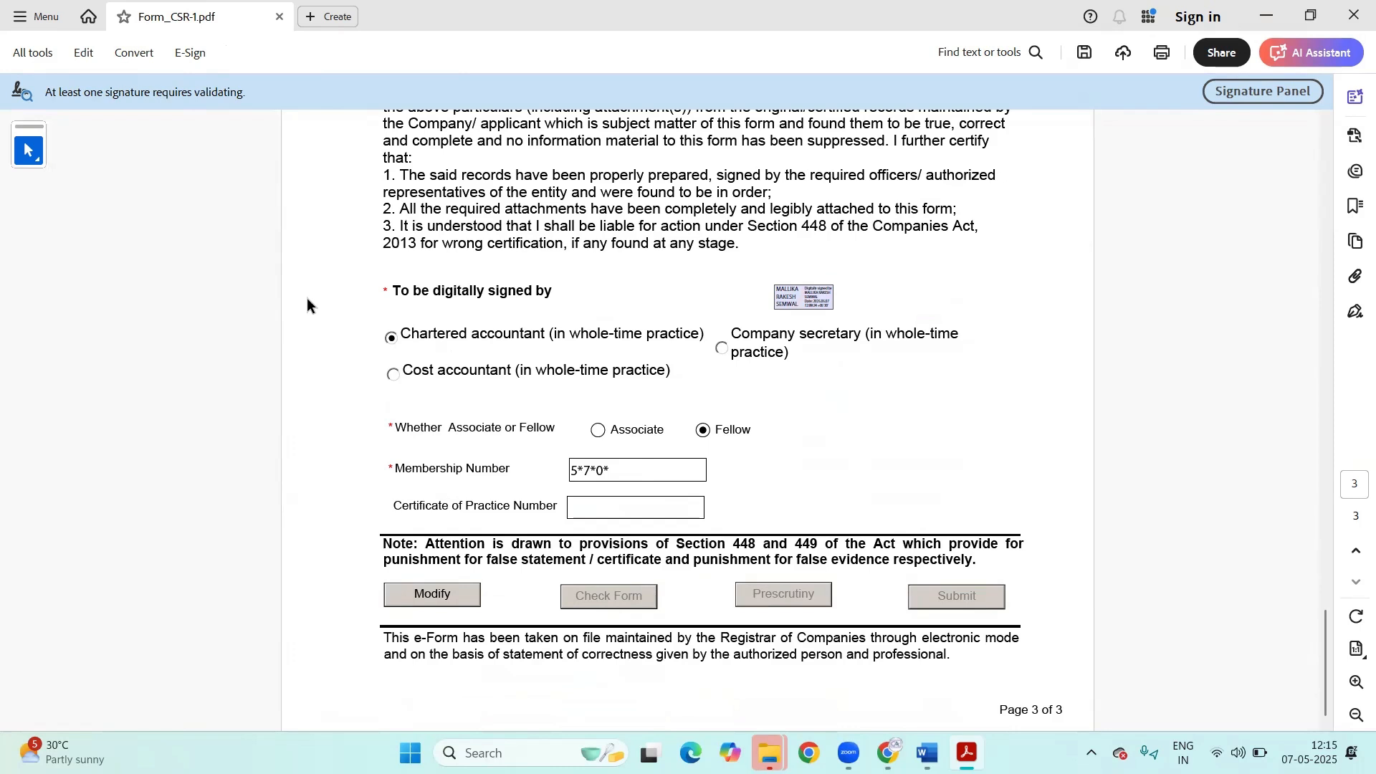
click(23, 17)
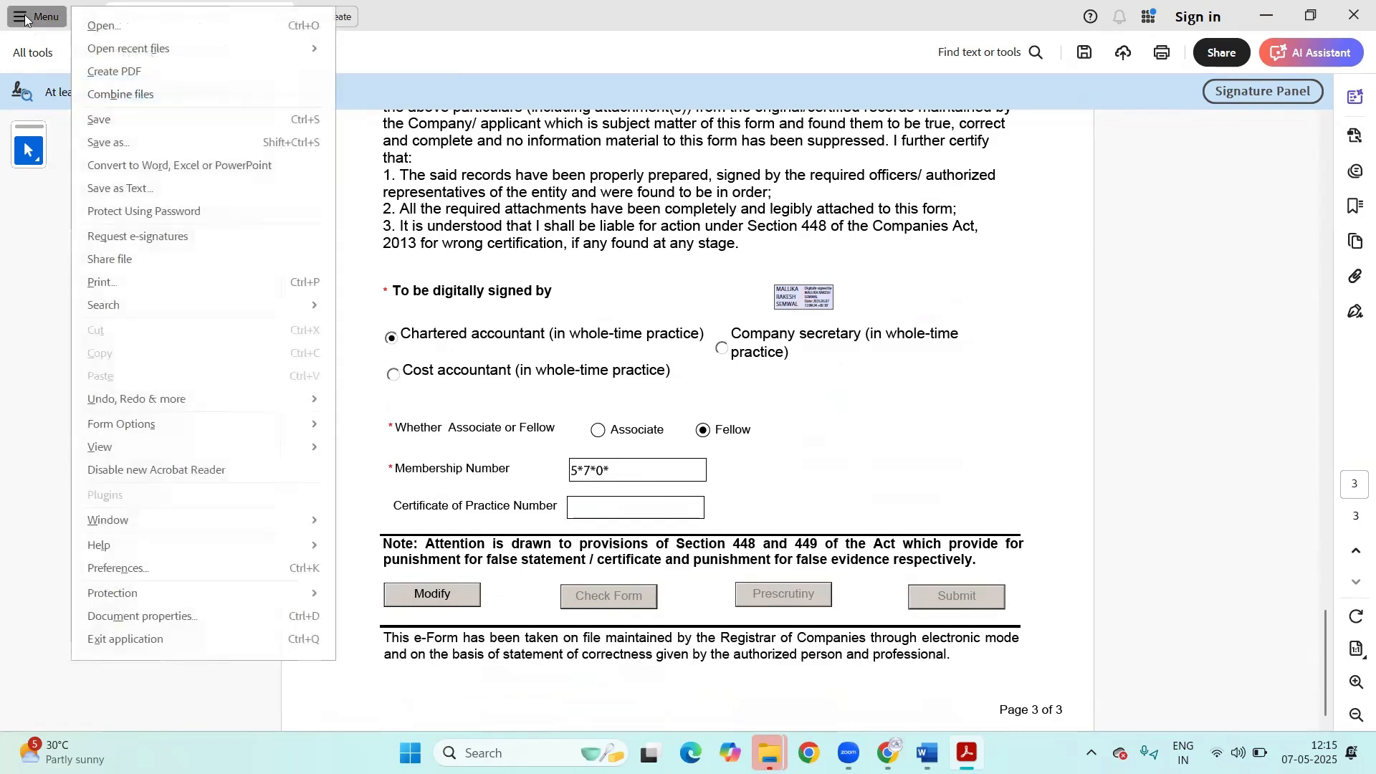
click(91, 124)
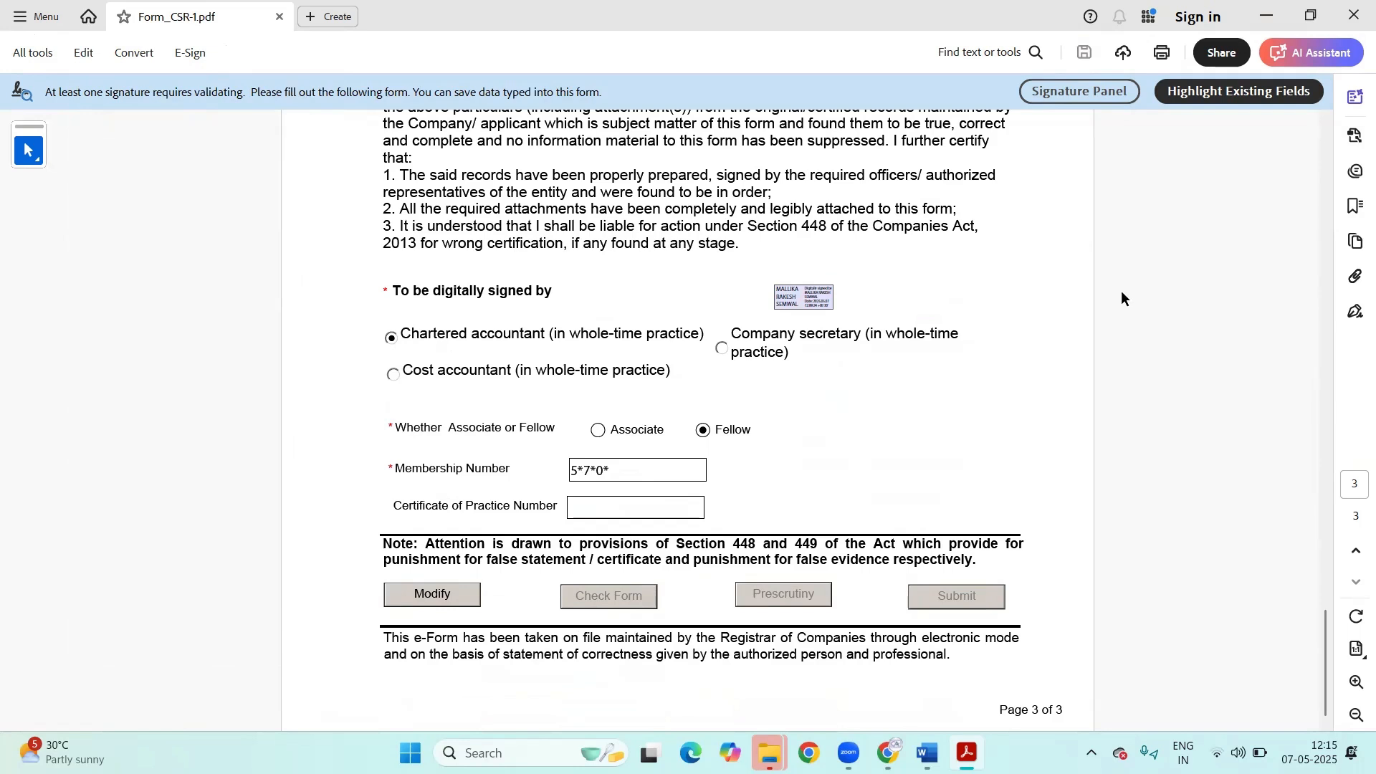
click(1354, 14)
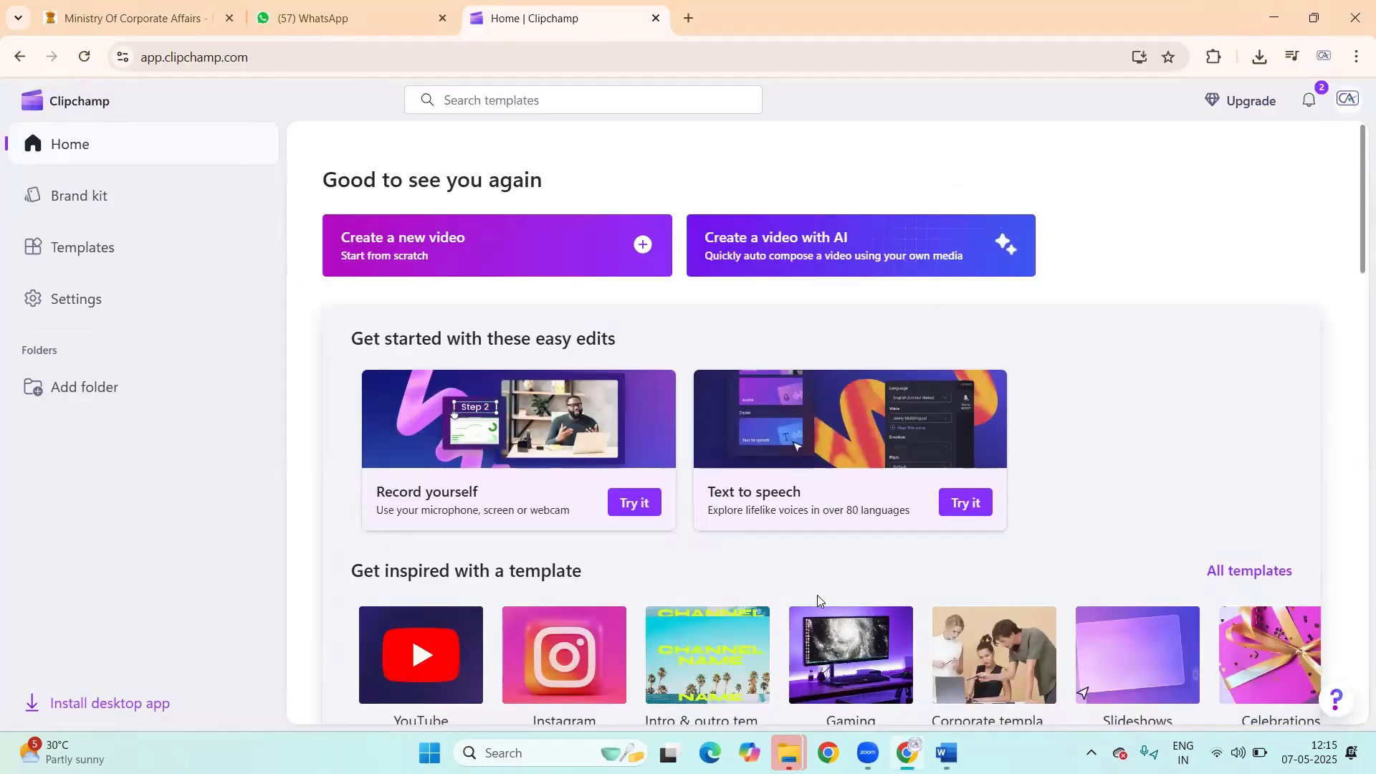
- Switch to Microsoft Edge, search the web for "mca login", and open the MCA Login Page result
click(830, 749)
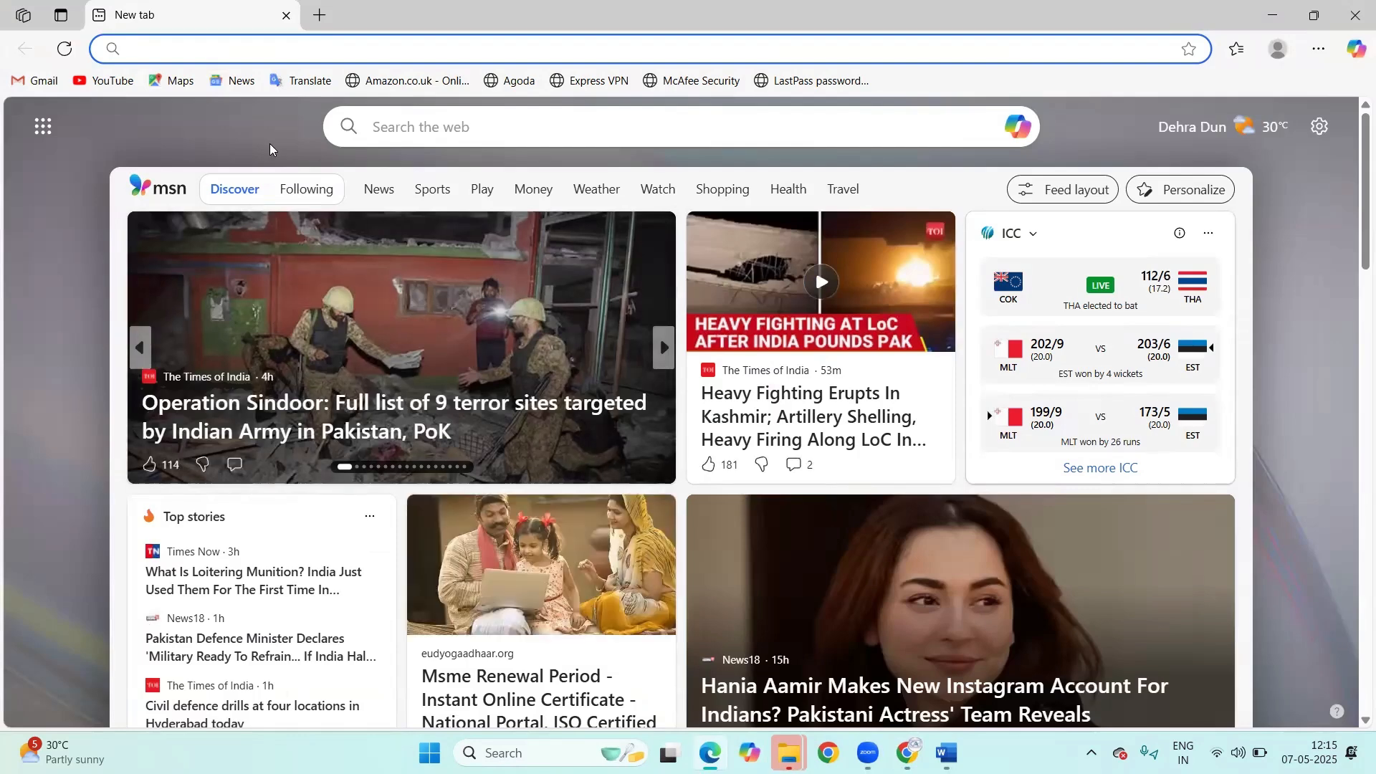
text(mca)
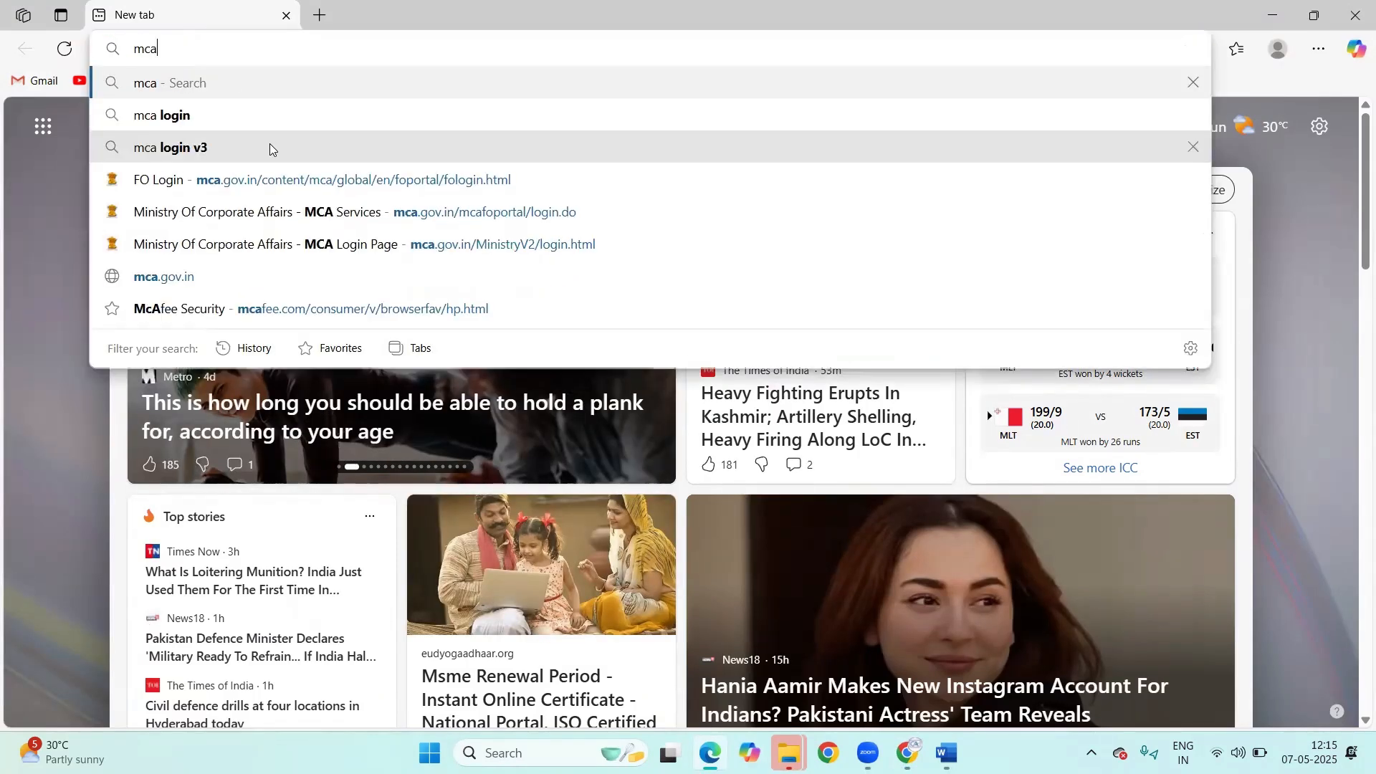
text( logi)
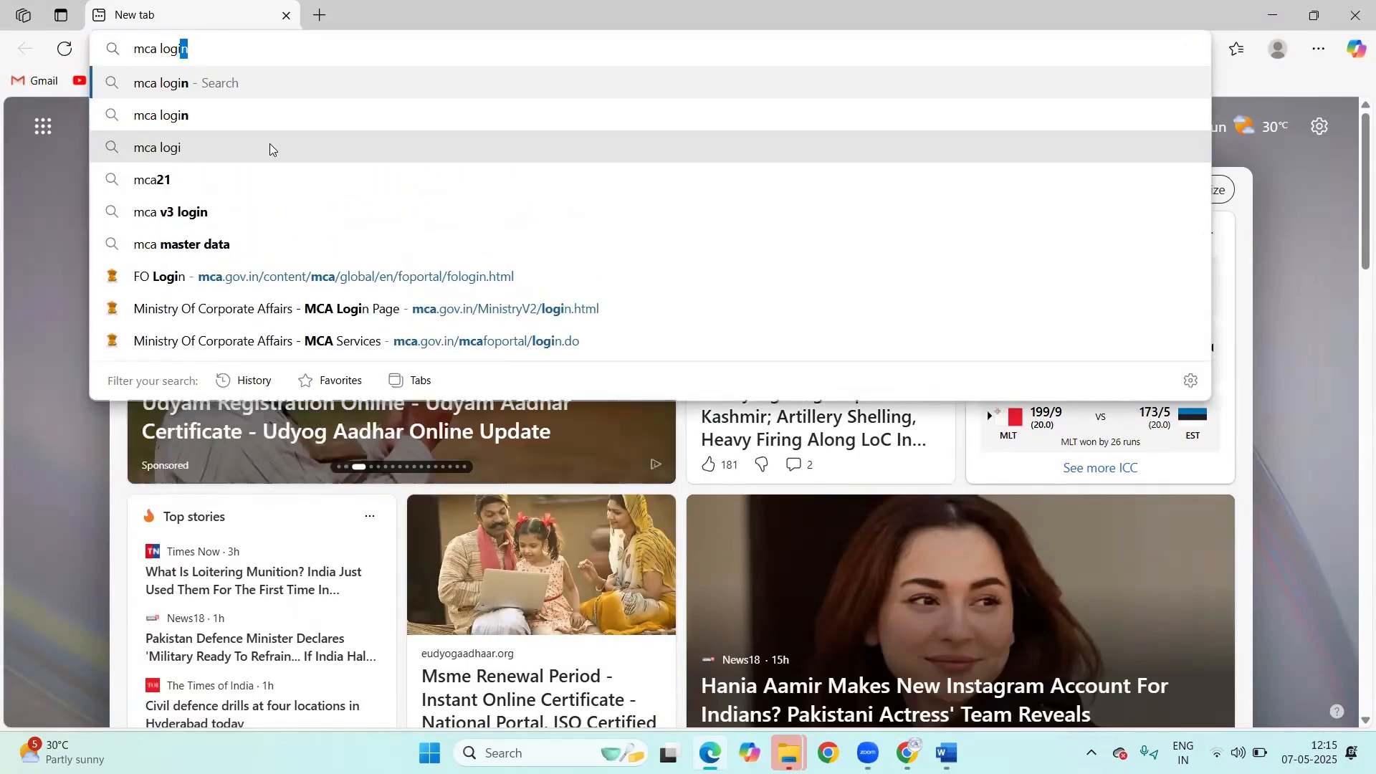
key(Return)
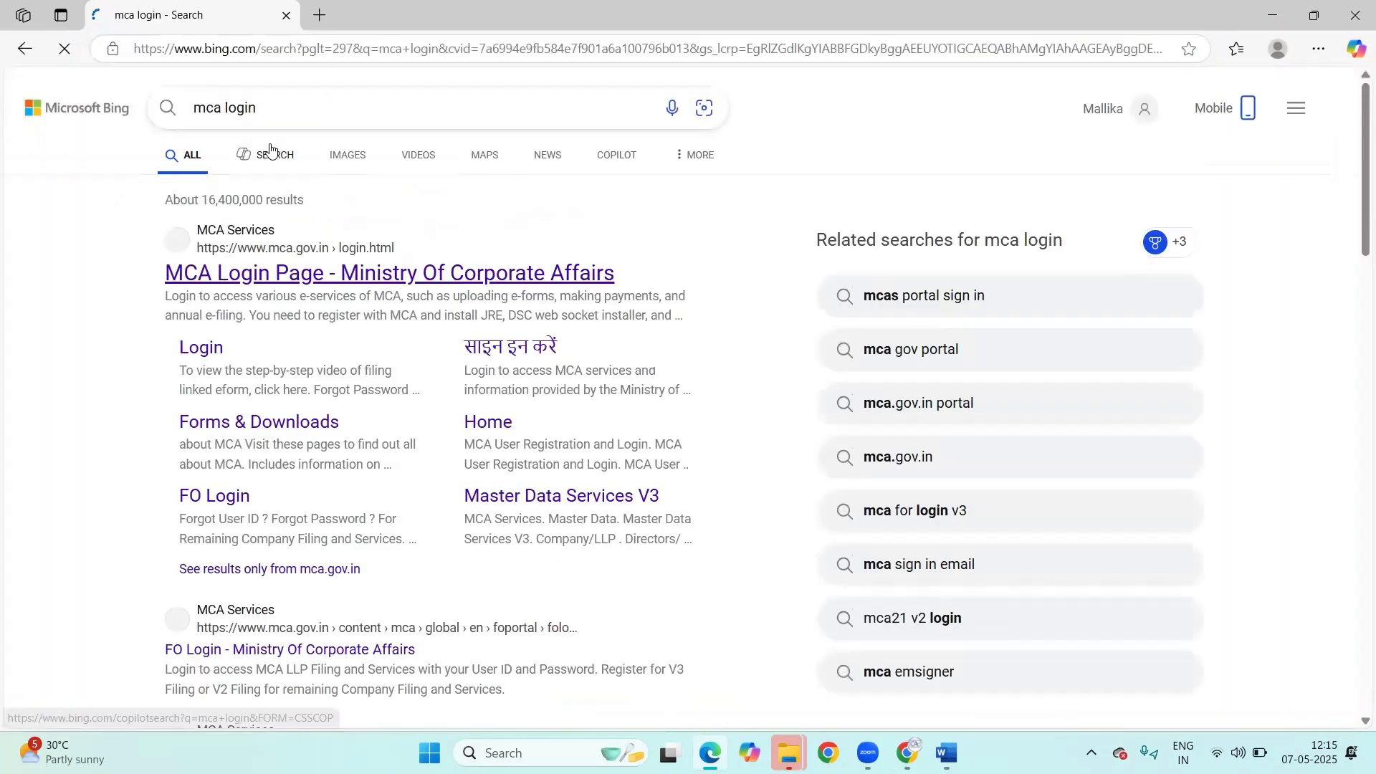
click(250, 277)
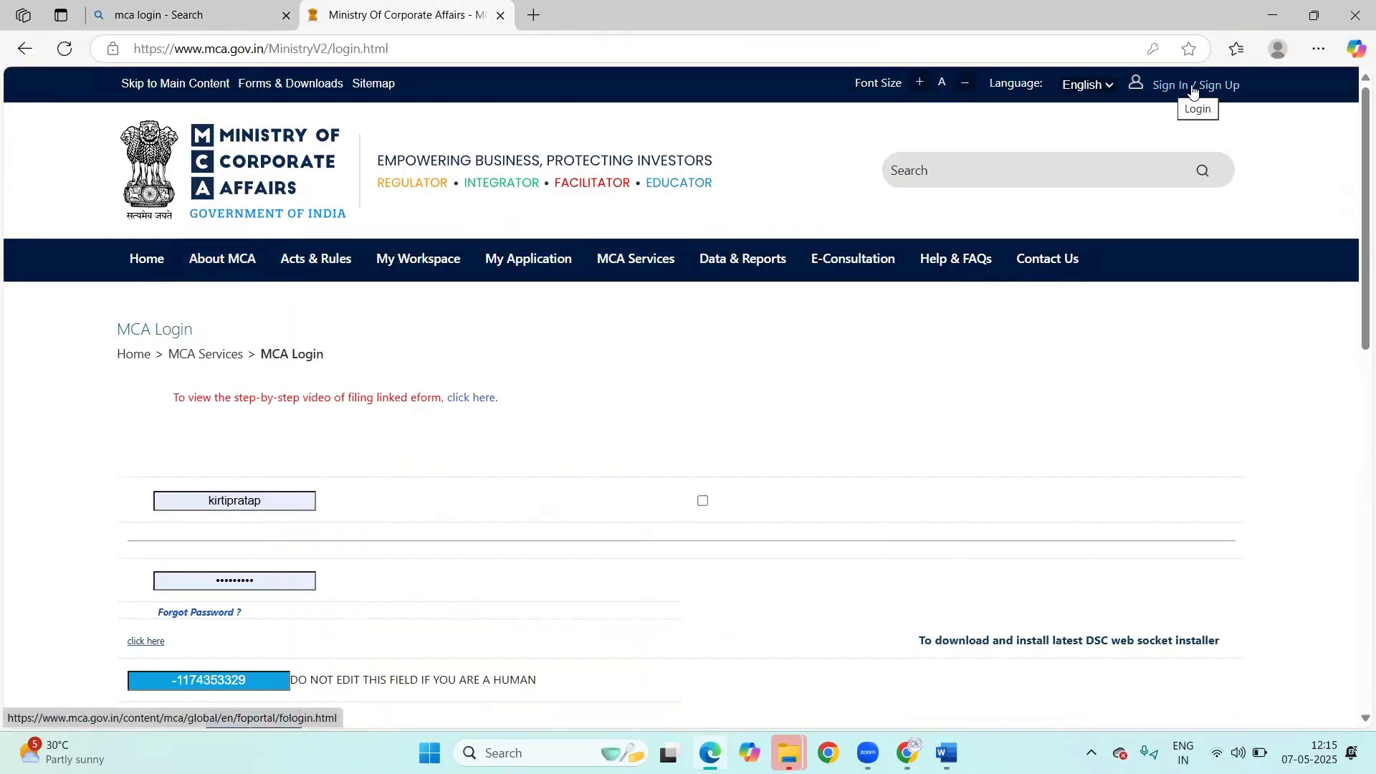
- Go to the MCA sign-in page, dismiss the registration notice, and choose Login for V2 Filing
click(1229, 85)
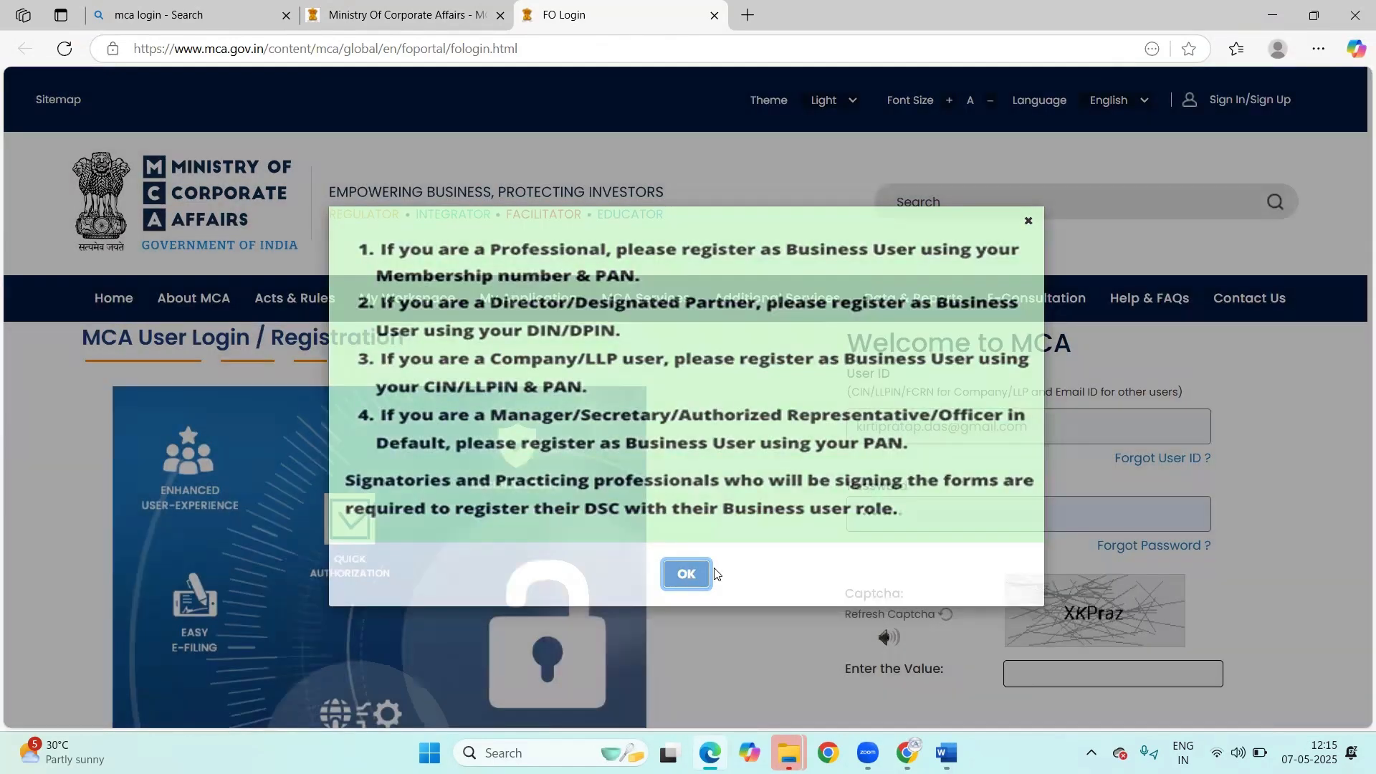
click(688, 575)
scroll(1002, 559, down, 1)
scroll(1002, 555, down, 5)
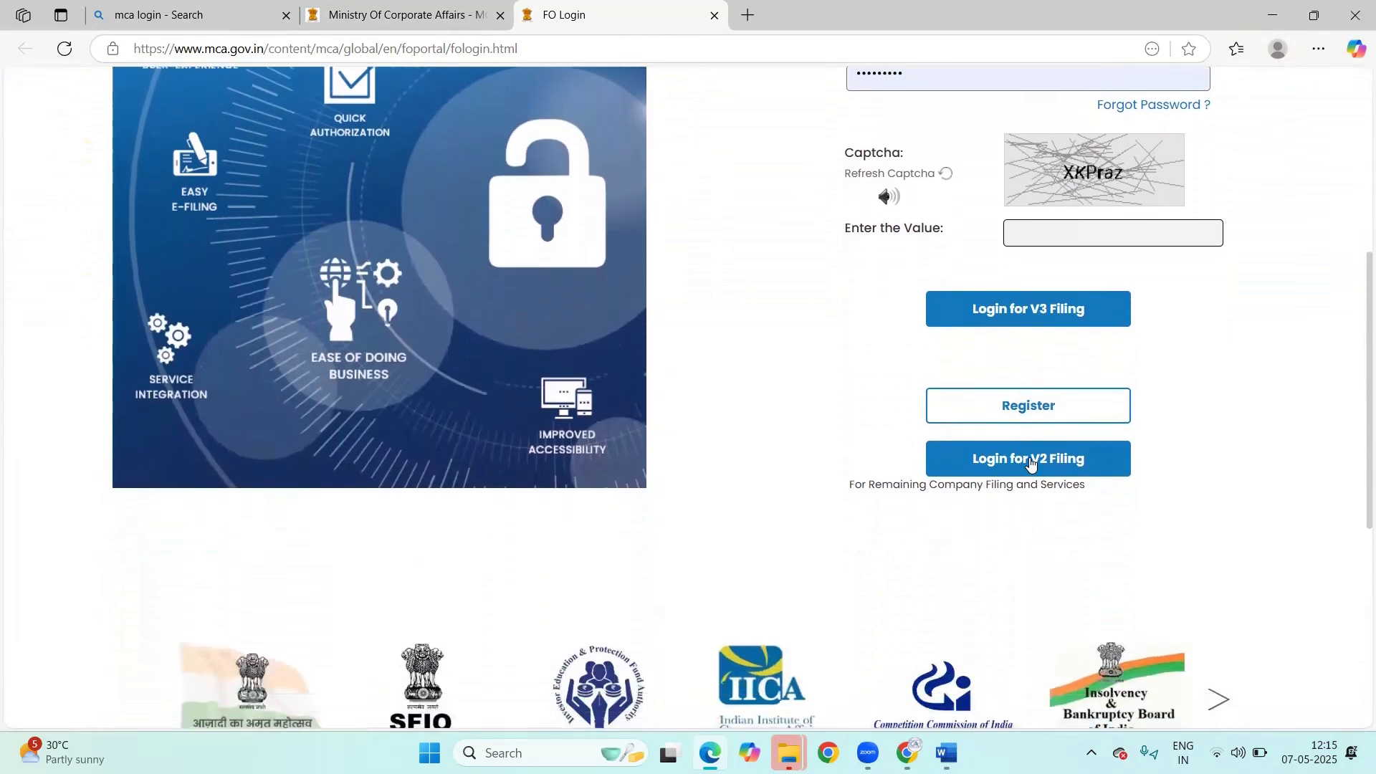
click(1031, 465)
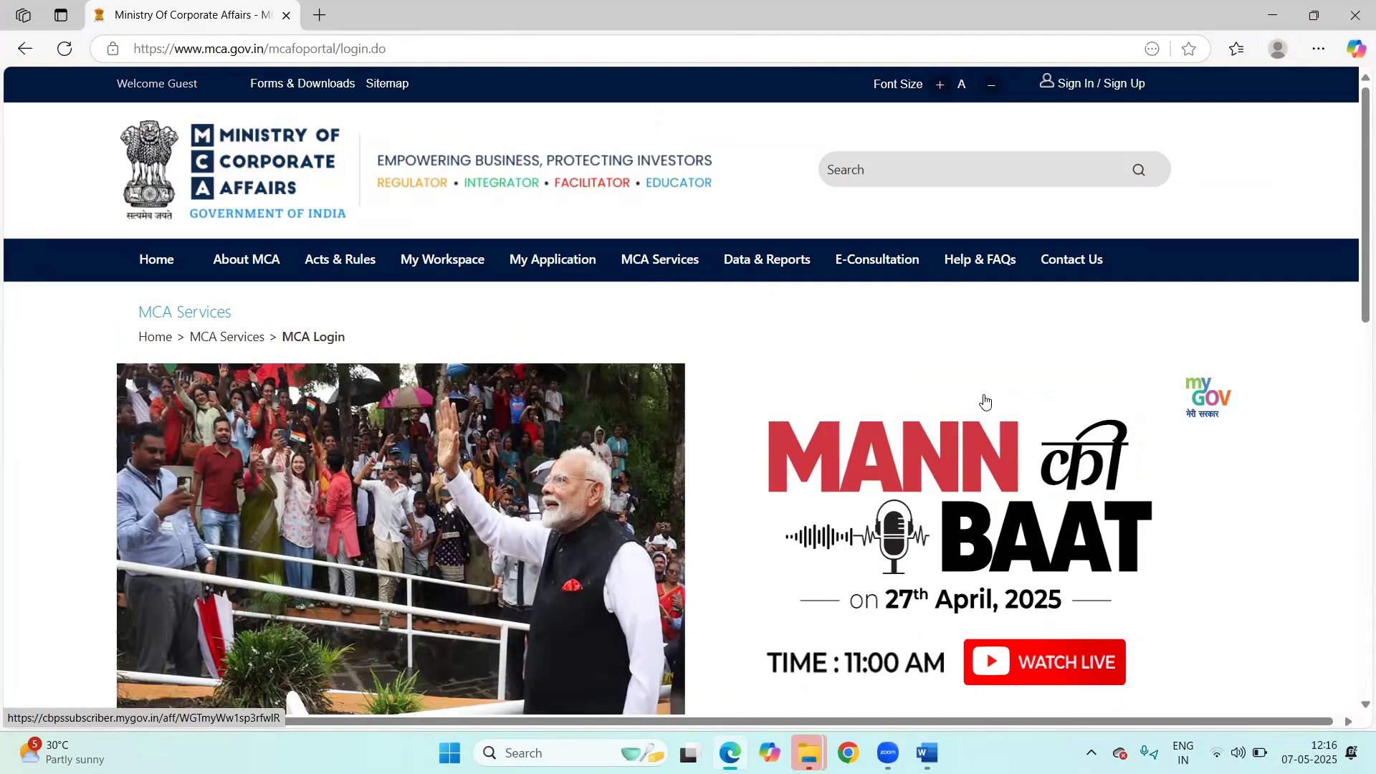
- Replace the prefilled user ID in the User Login form with the saved PAN-based login, filling in its user ID and password
scroll(986, 400, down, 8)
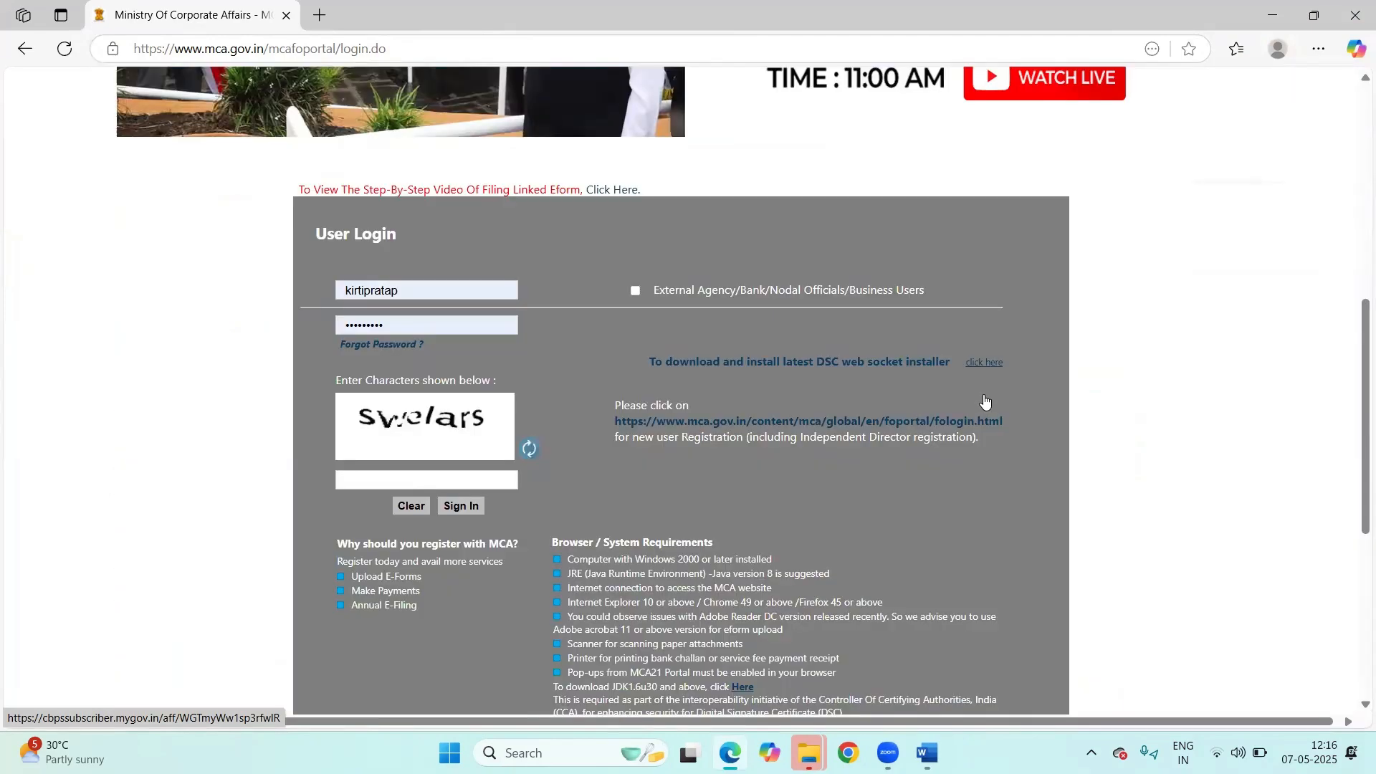
scroll(985, 400, up, 3)
scroll(984, 400, up, 5)
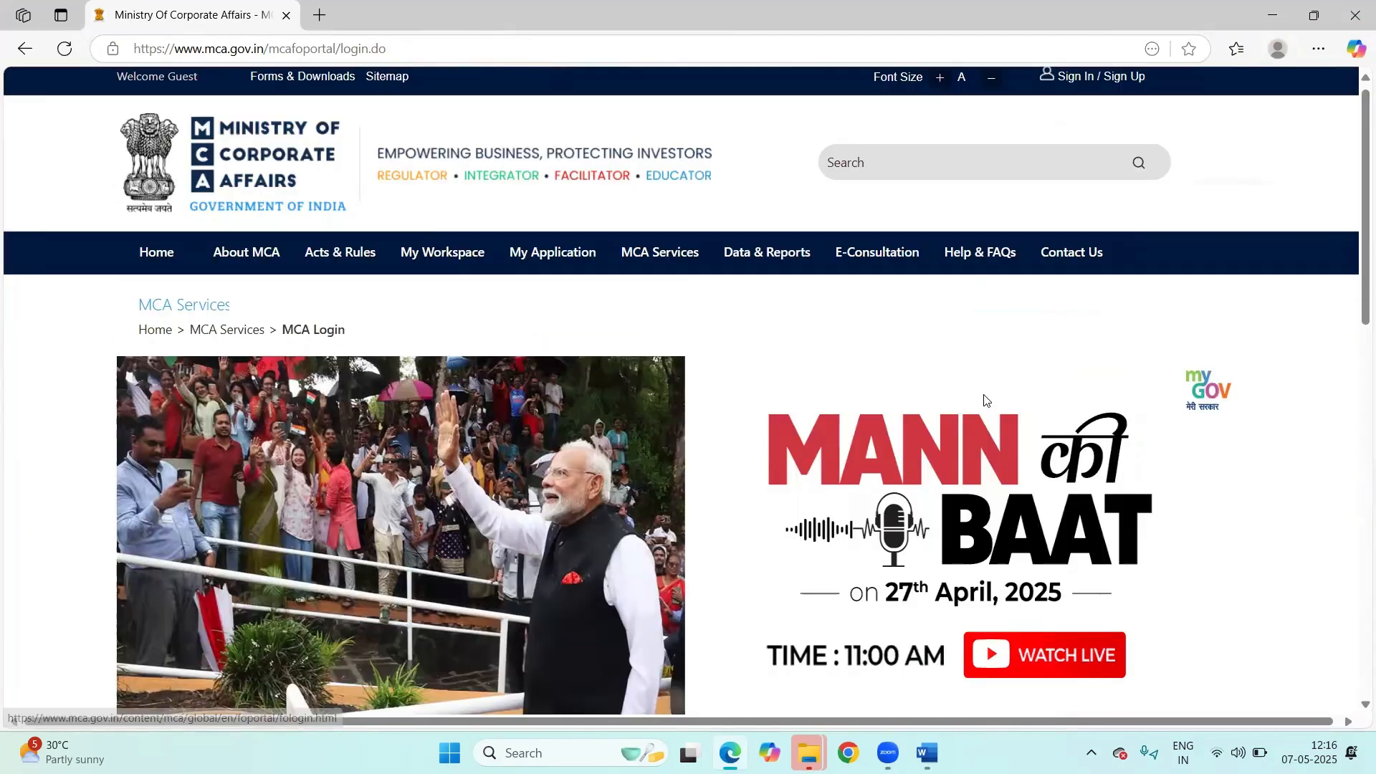
scroll(983, 399, down, 9)
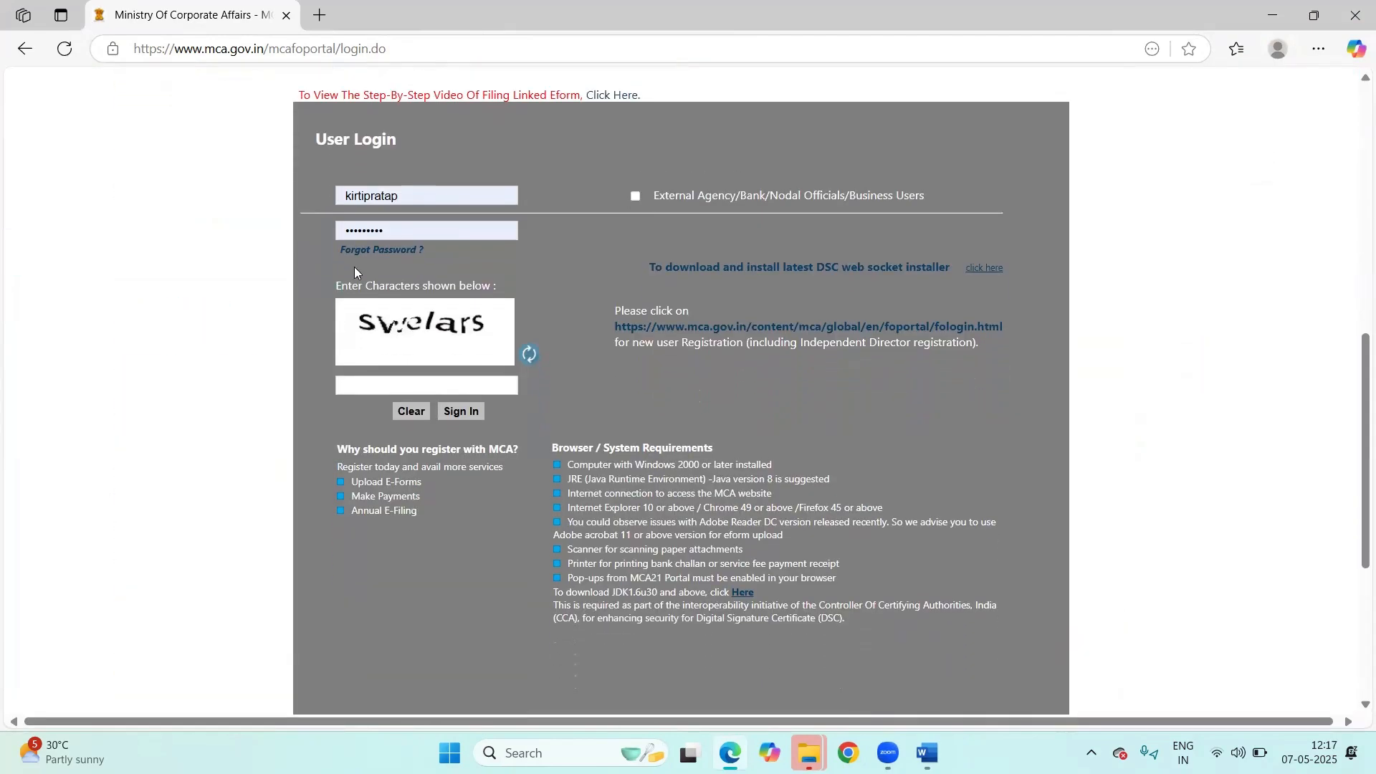
click(412, 196)
key(BackSpace)
key(BackSpace)
key(BackSpace)
key(BackSpace)
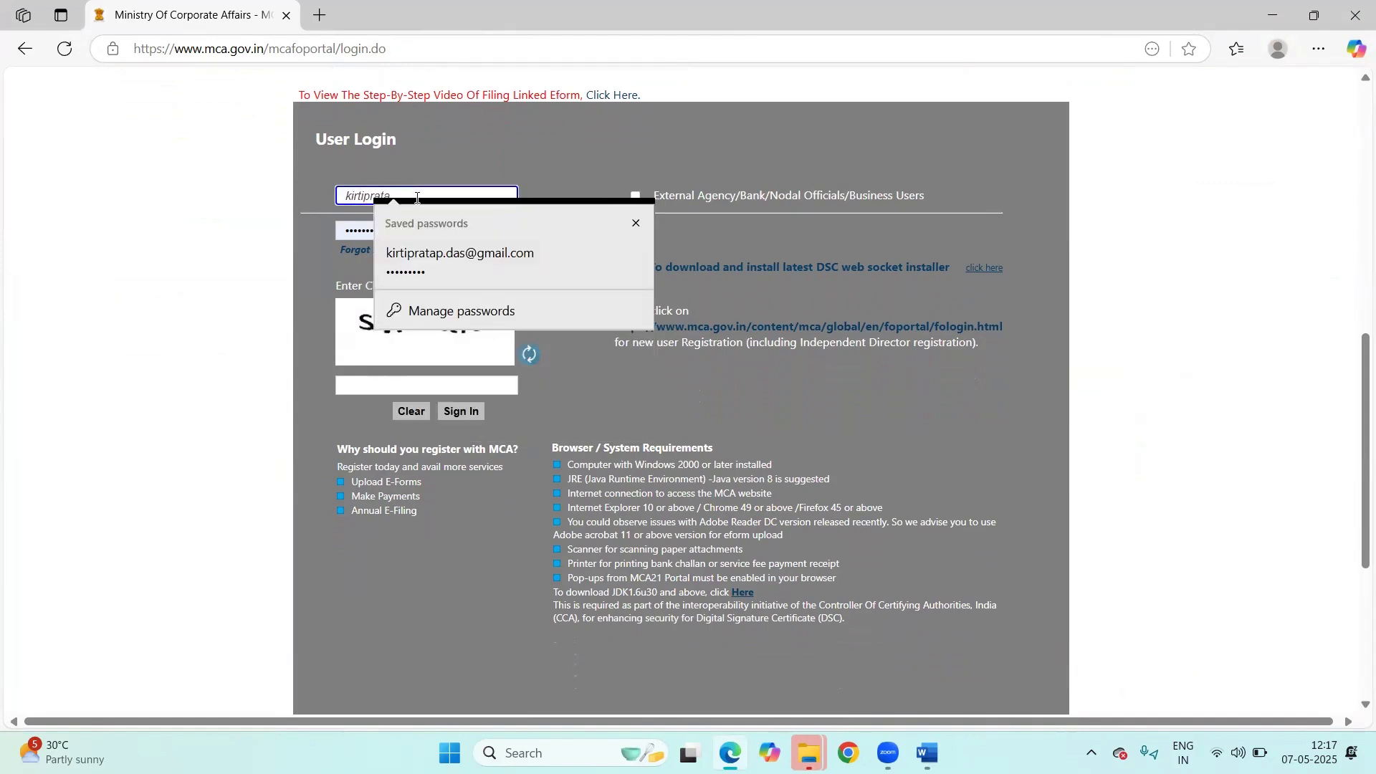
key(BackSpace)
key(BackSpace)
key(BackSpace)
key(BackSpace)
key(BackSpace)
key(BackSpace)
key(BackSpace)
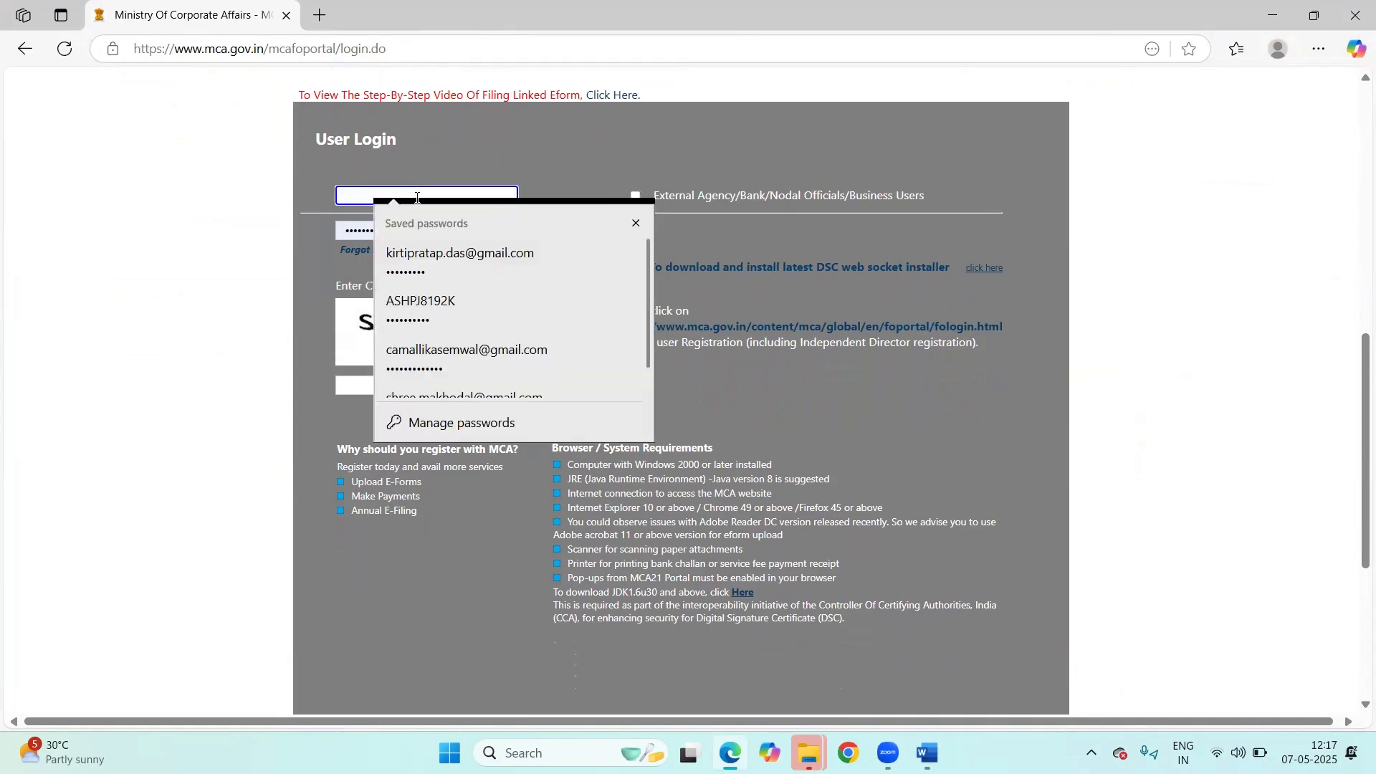
click(448, 307)
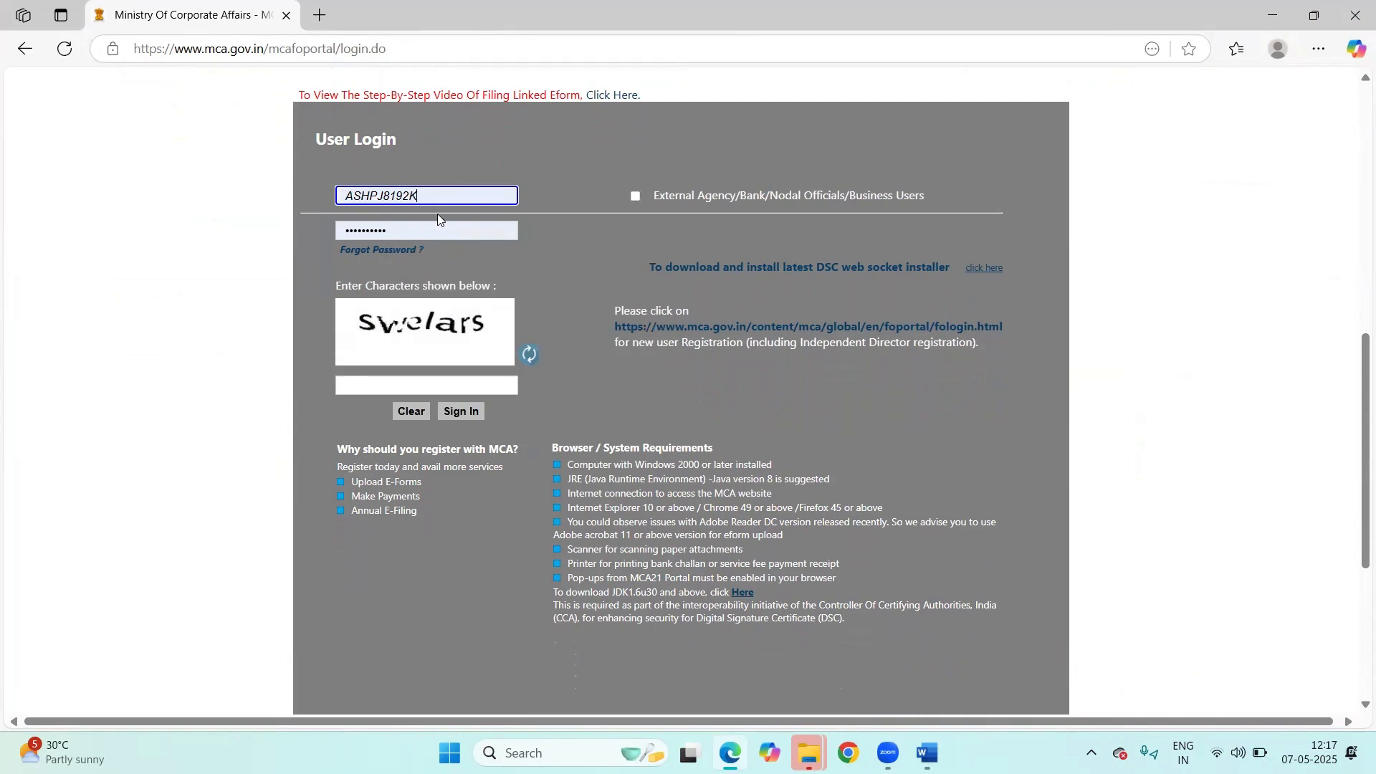
click(440, 233)
click(464, 338)
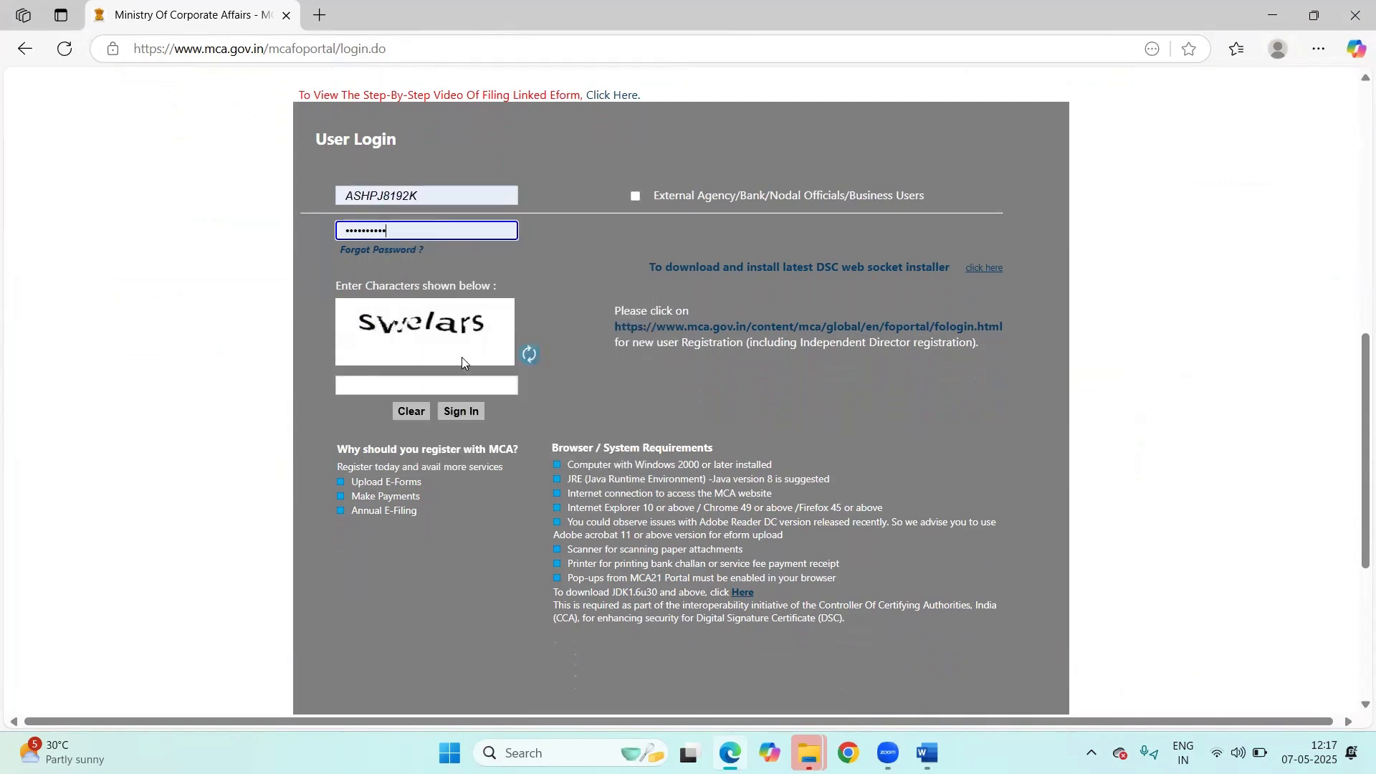
- Enter the captcha characters shown in the User Login form and sign in
click(464, 385)
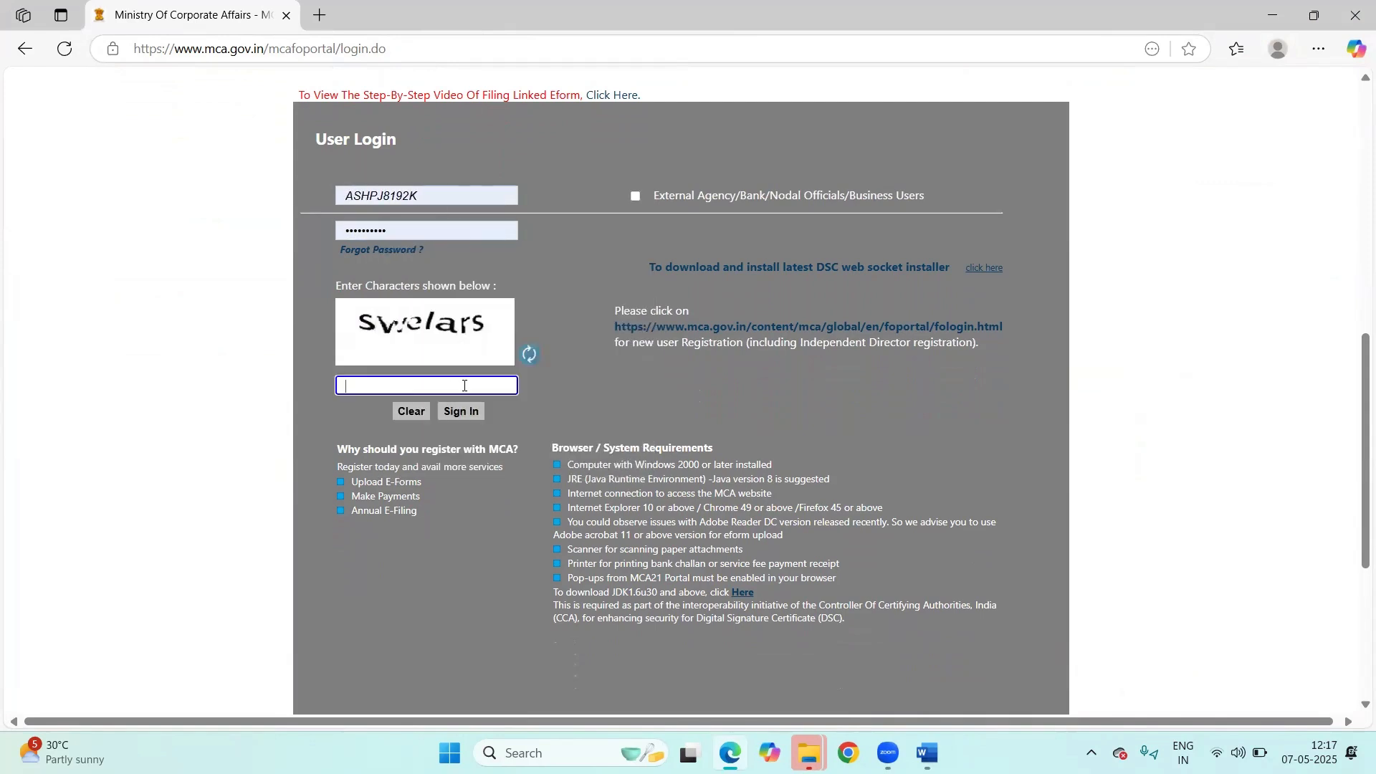
text(swelars)
click(463, 413)
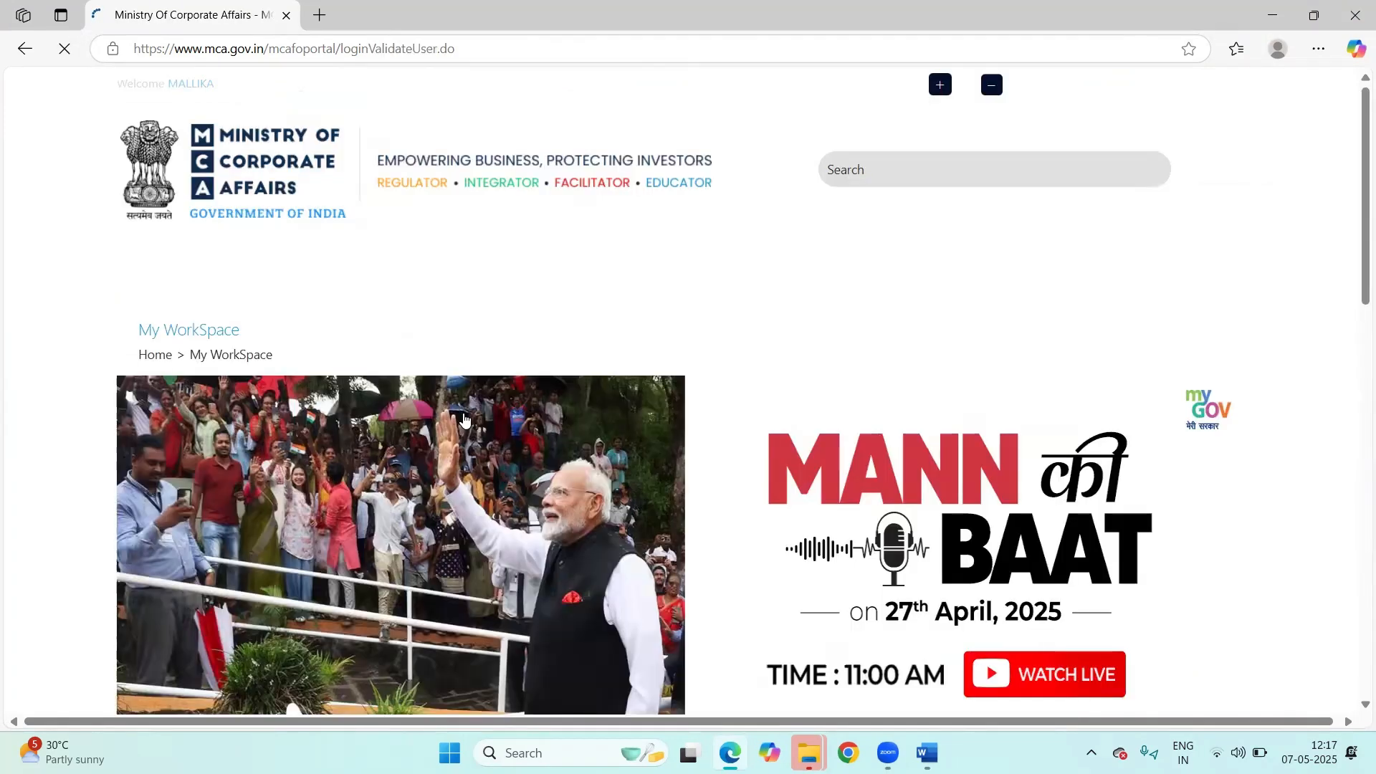
- Open the Upload eForms page under the e-Filing section of MCA Services
scroll(719, 414, down, 2)
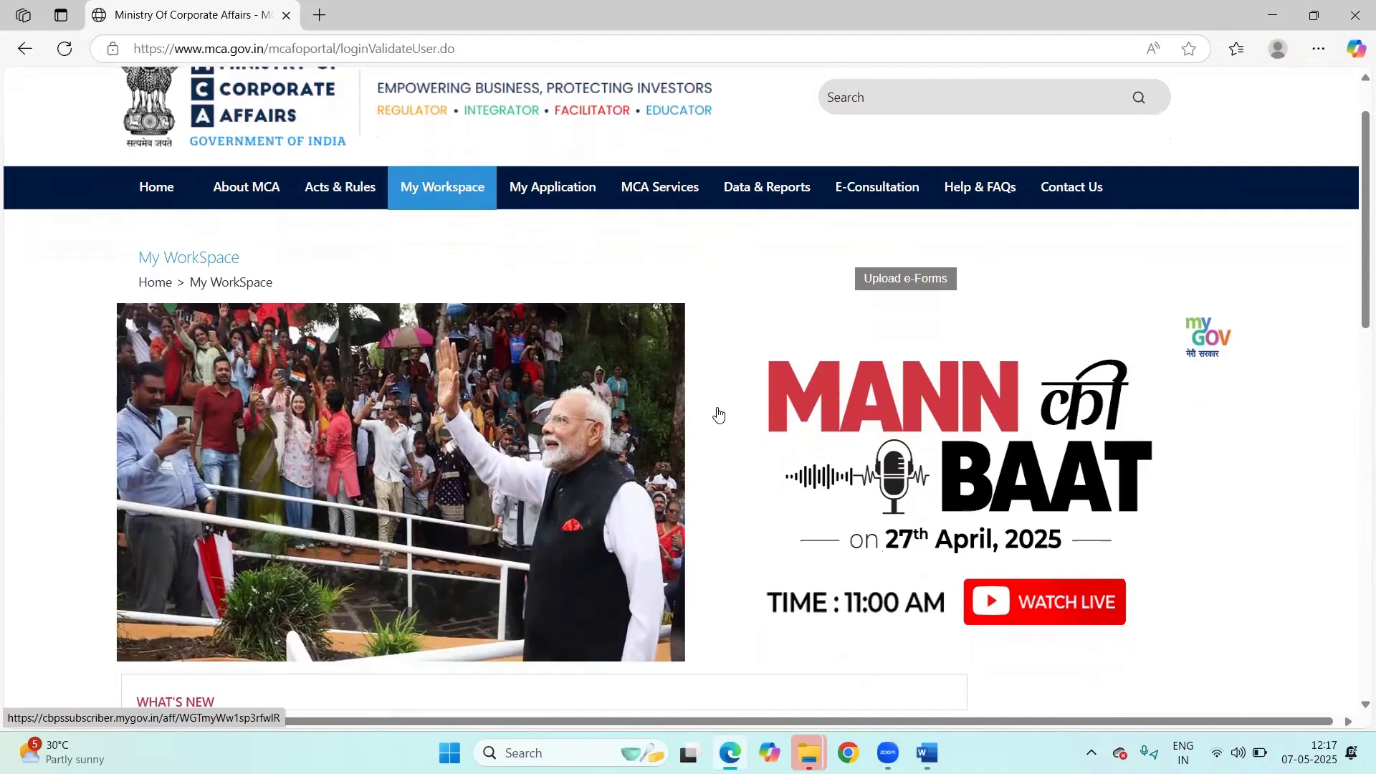
scroll(718, 414, down, 5)
scroll(718, 414, up, 8)
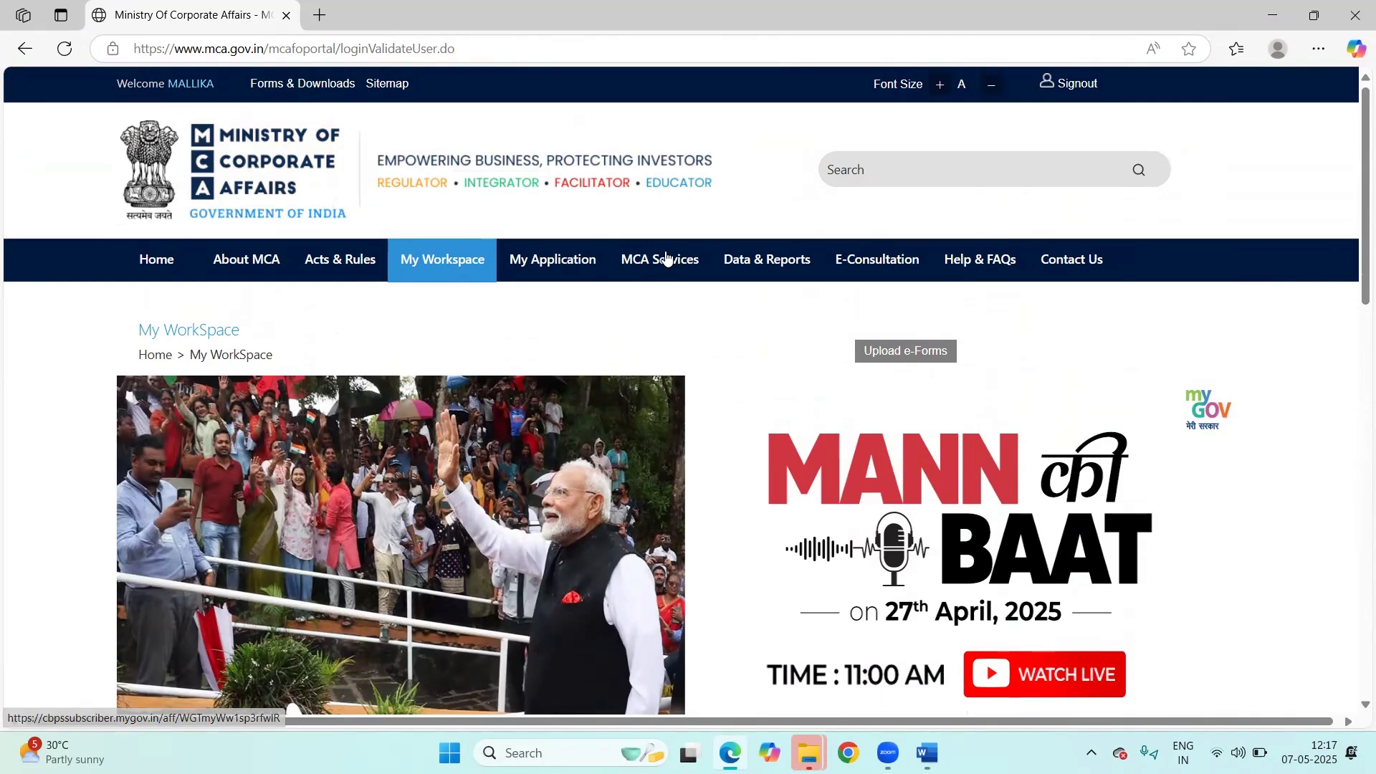
click(666, 258)
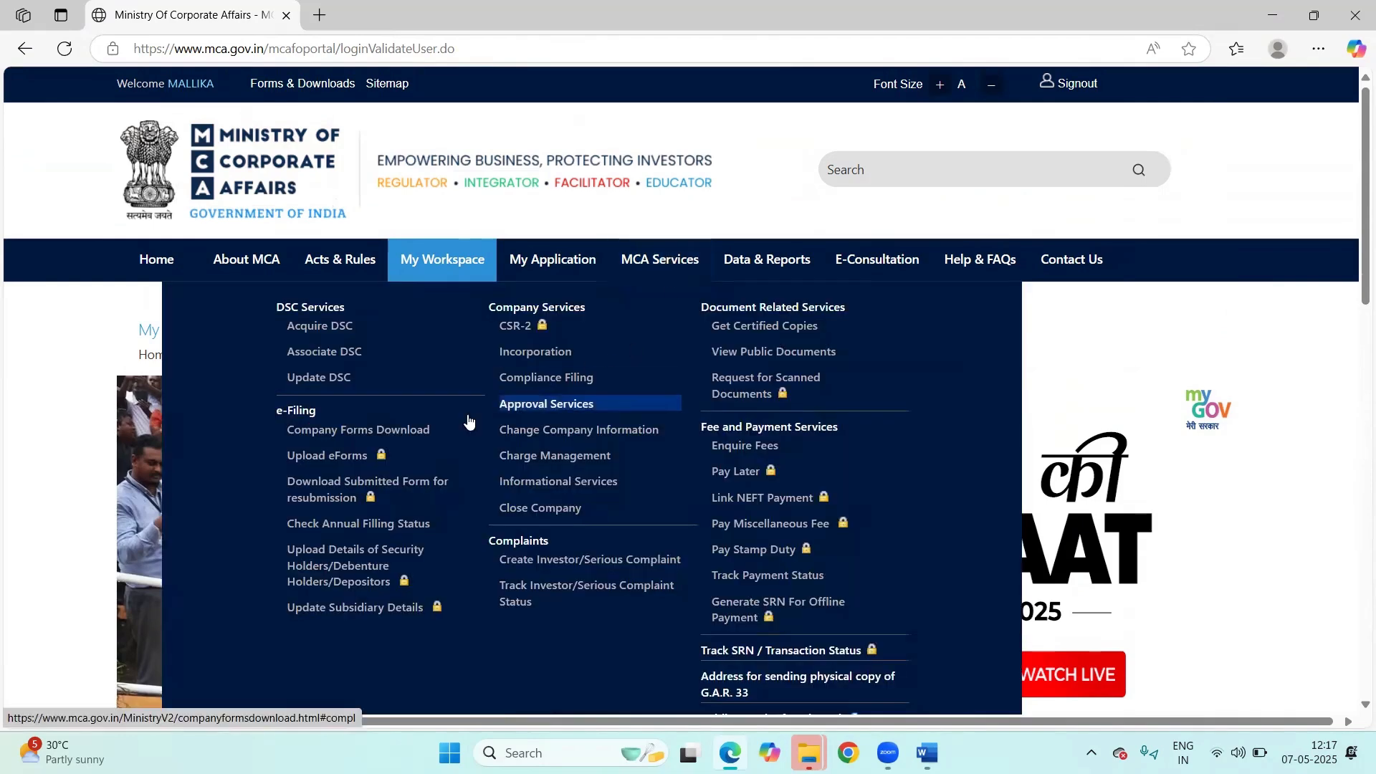
click(357, 456)
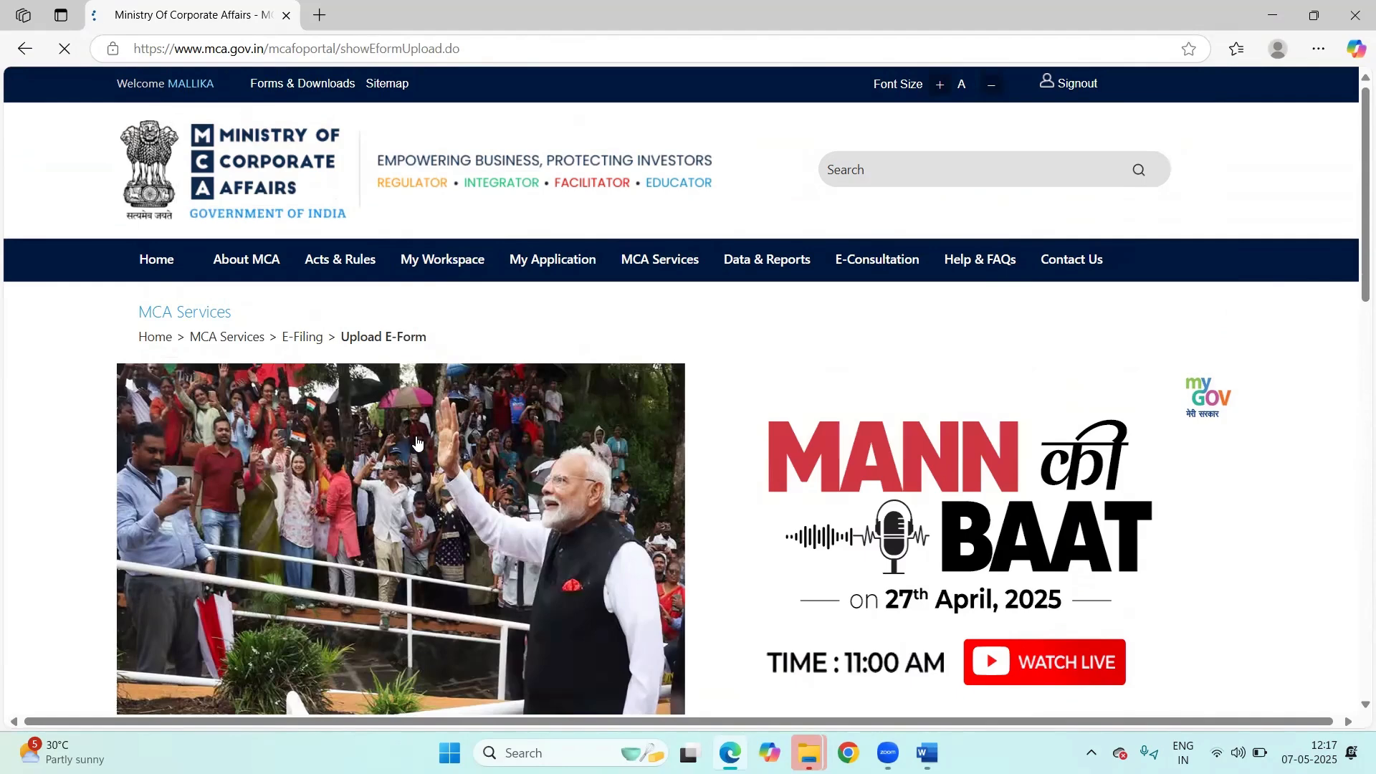
- Choose Normal Forms for the e-form upload and attach the Form_CSR-1 PDF from the Signed Copy folder
scroll(757, 469, down, 5)
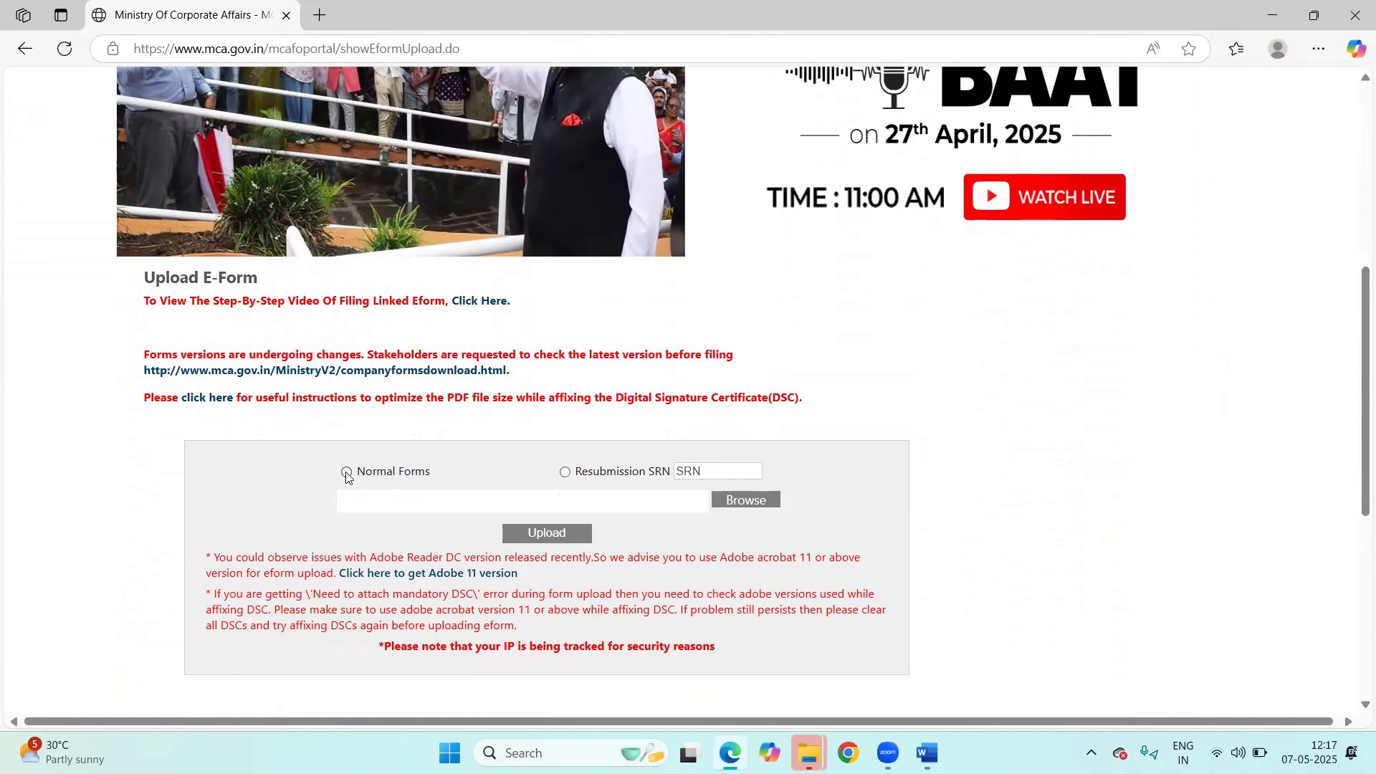
click(346, 473)
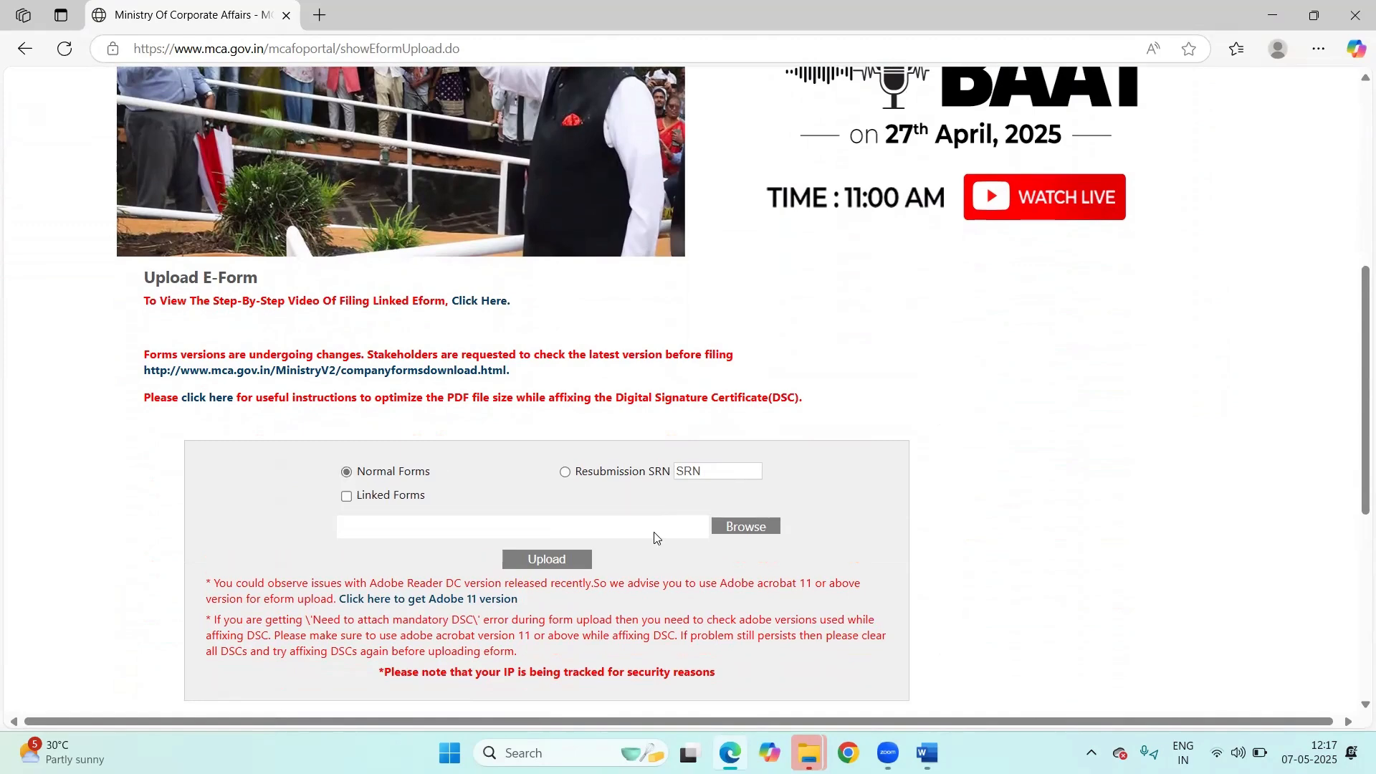
click(748, 525)
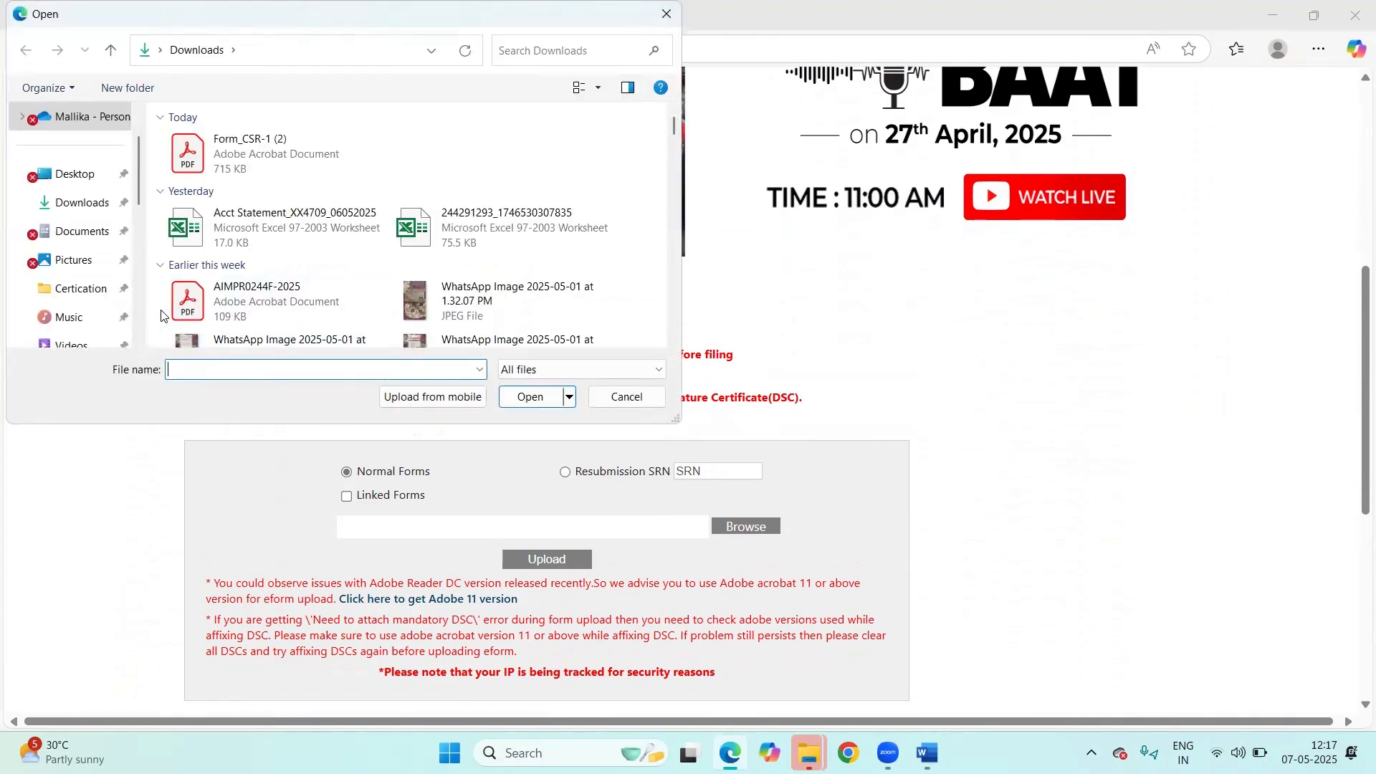
scroll(139, 329, down, 2)
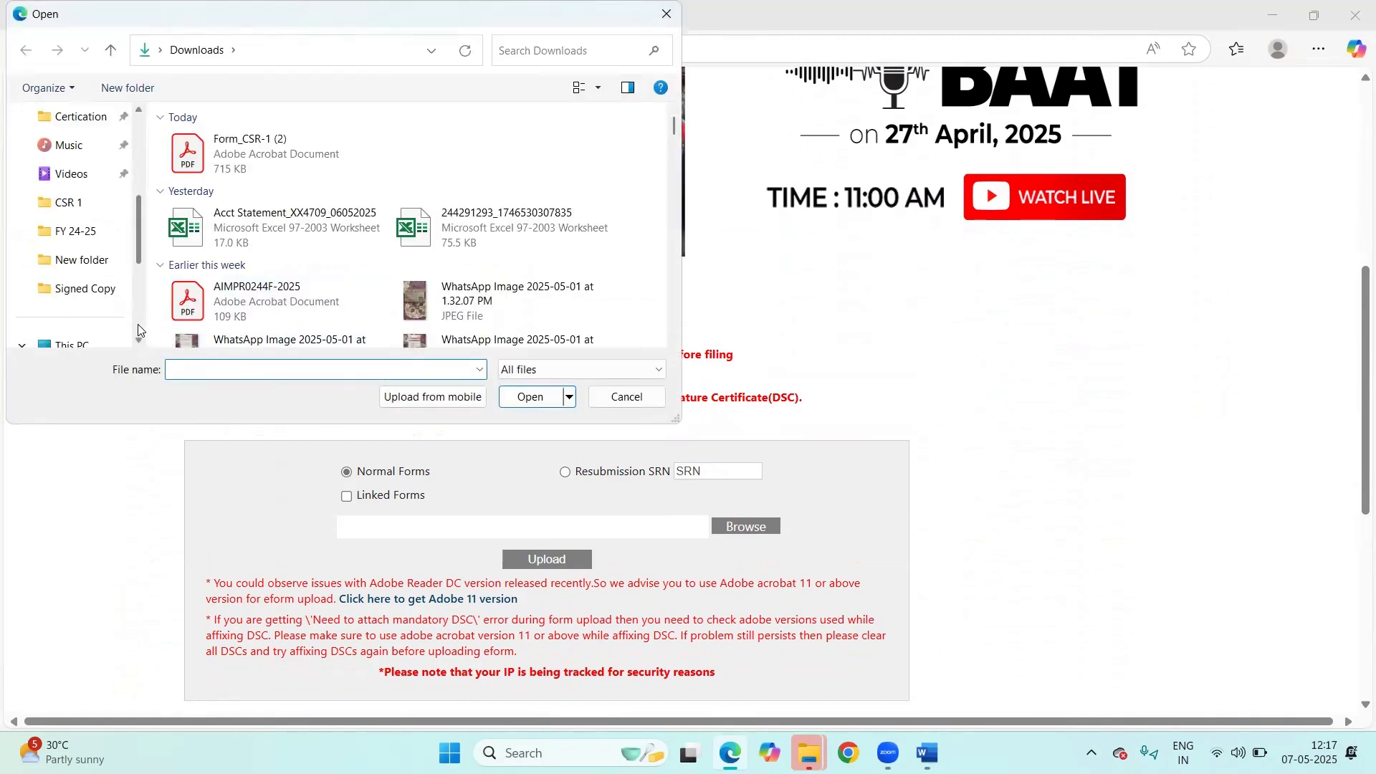
click(100, 290)
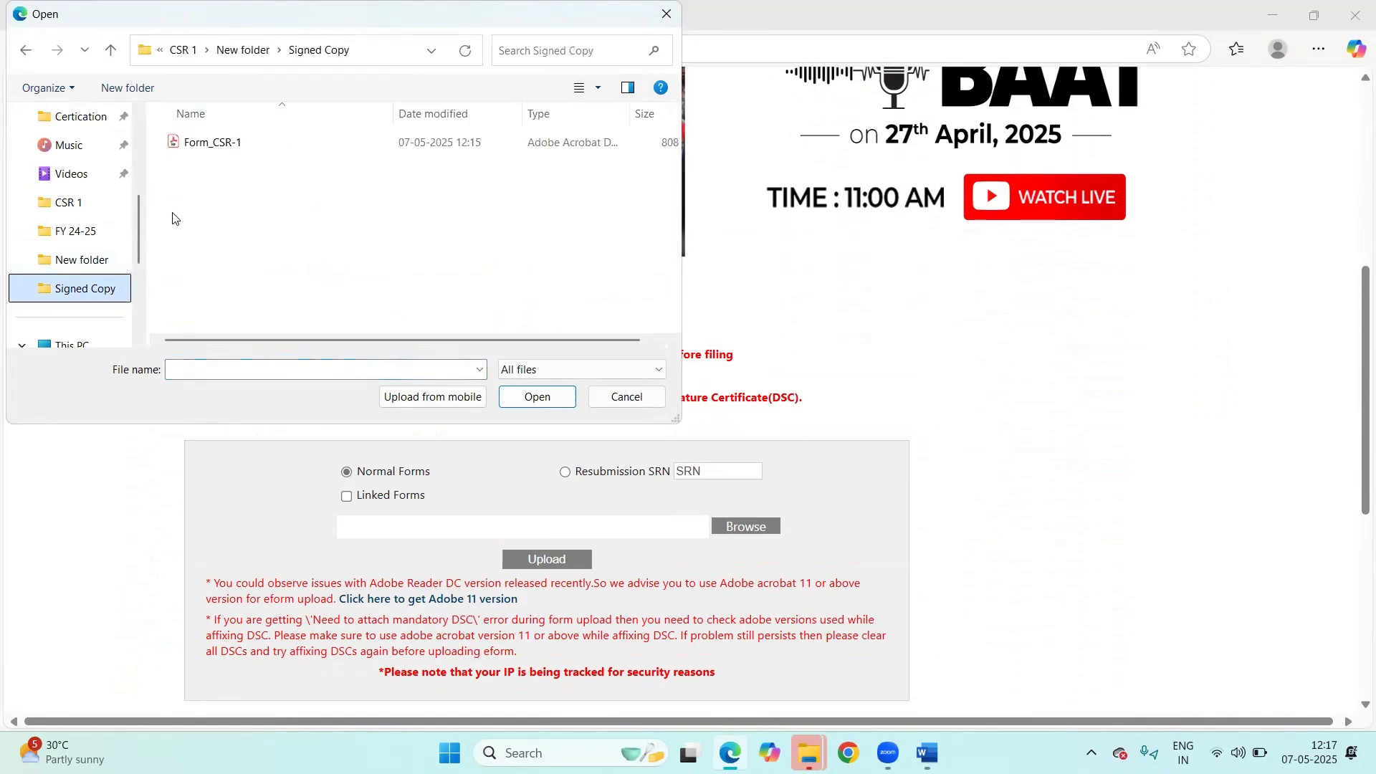
click(224, 147)
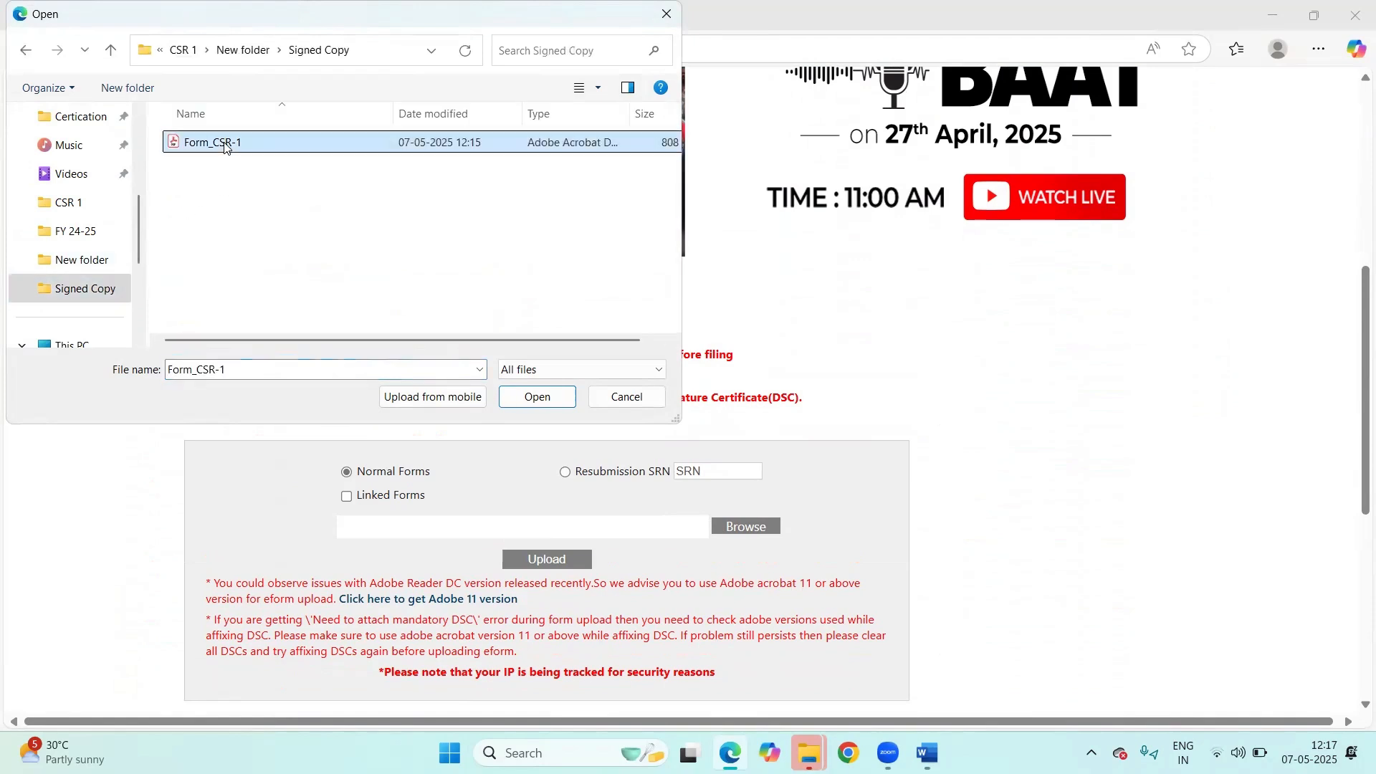
click(537, 398)
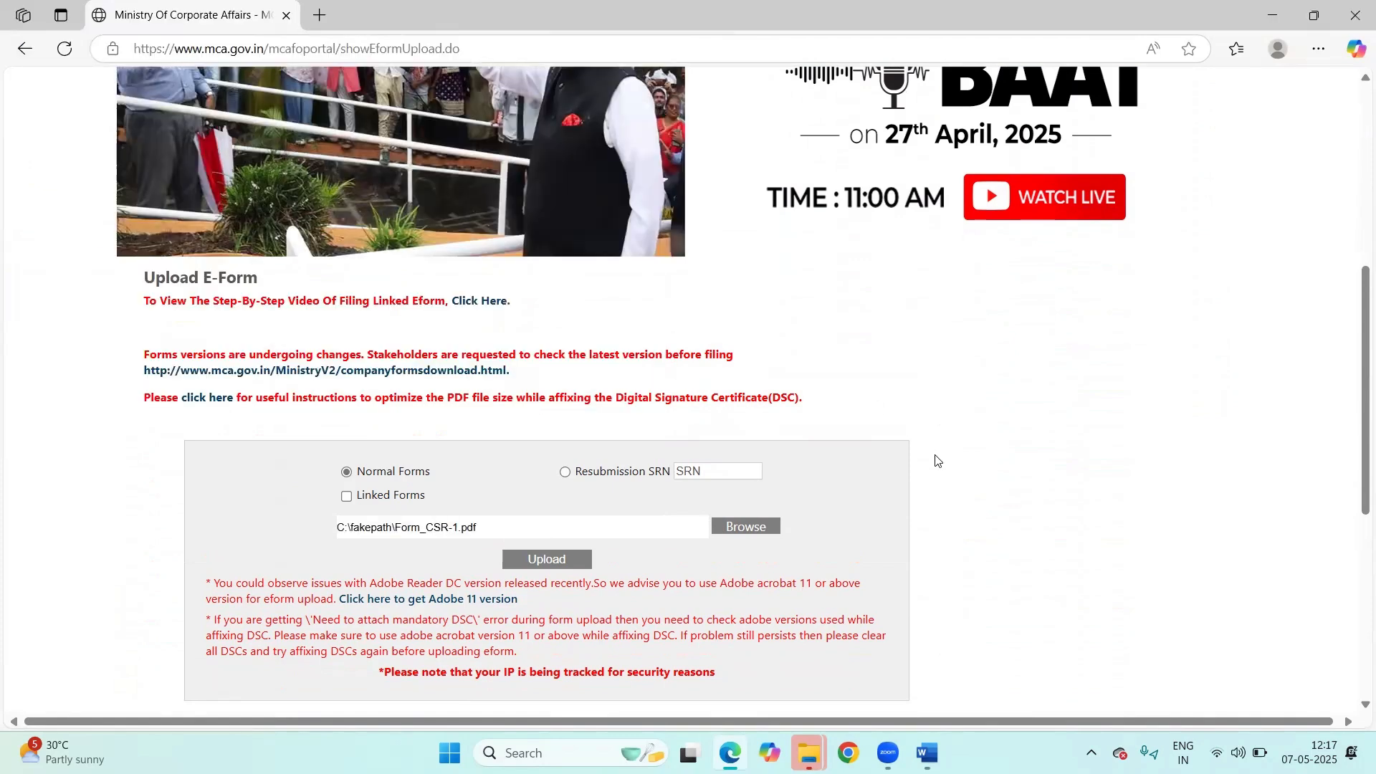
- Upload the attached CSR-1 form and dismiss the informational alert
scroll(936, 461, down, 2)
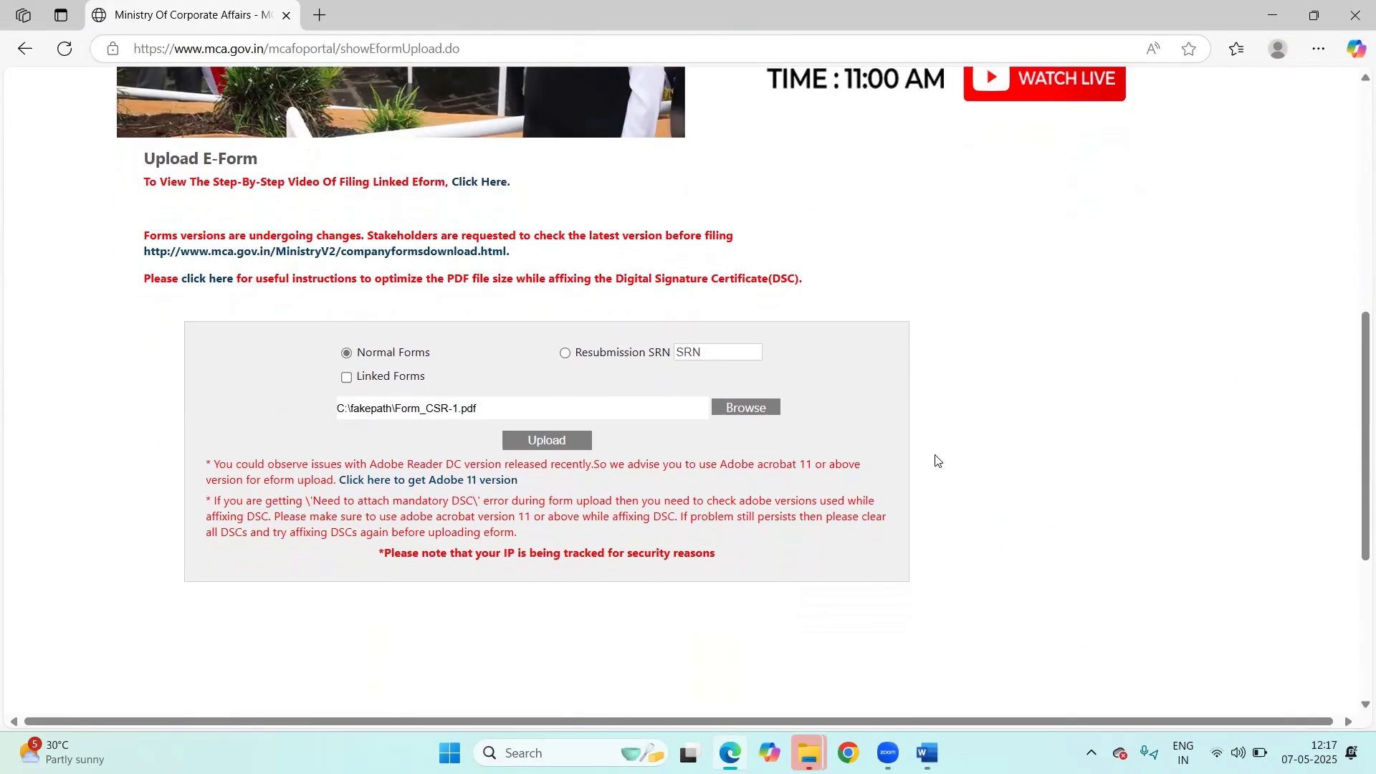
click(569, 444)
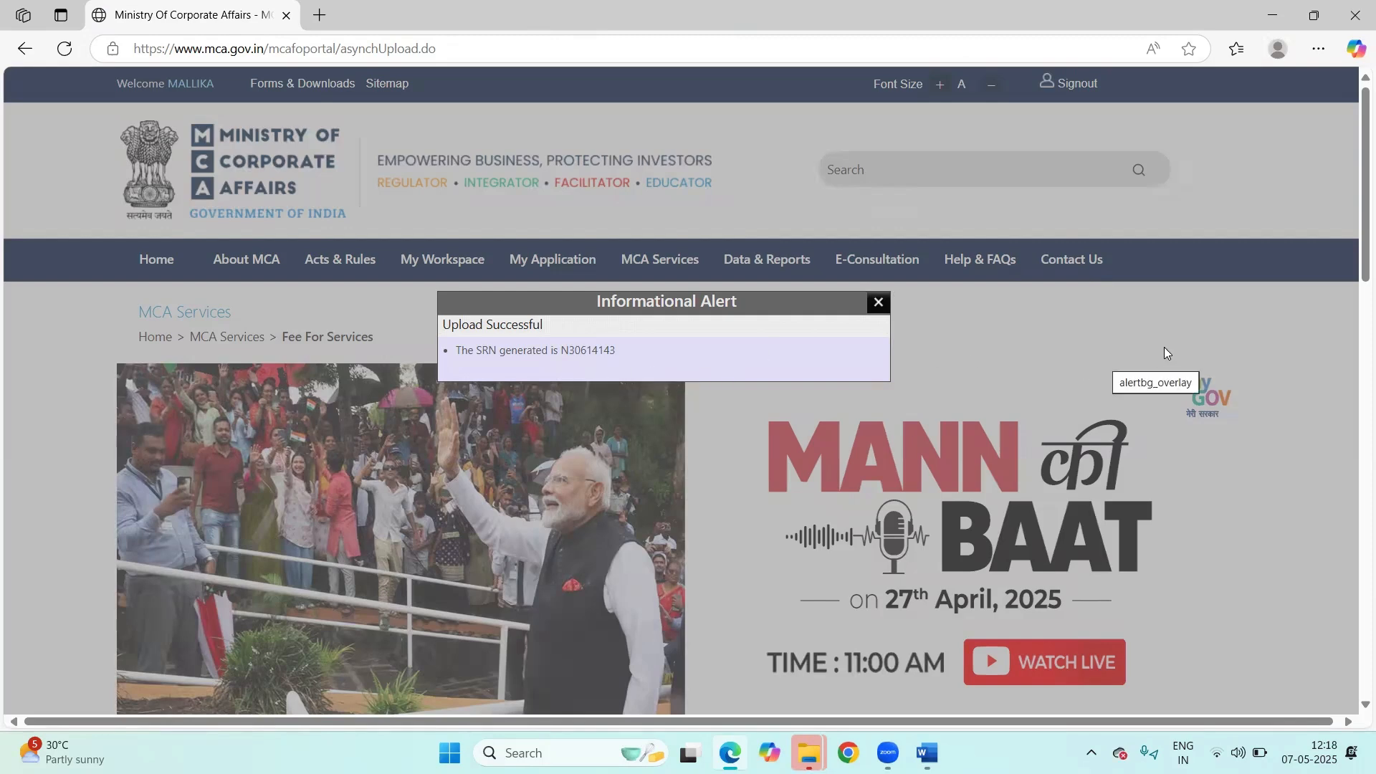
key(alt+Tab)
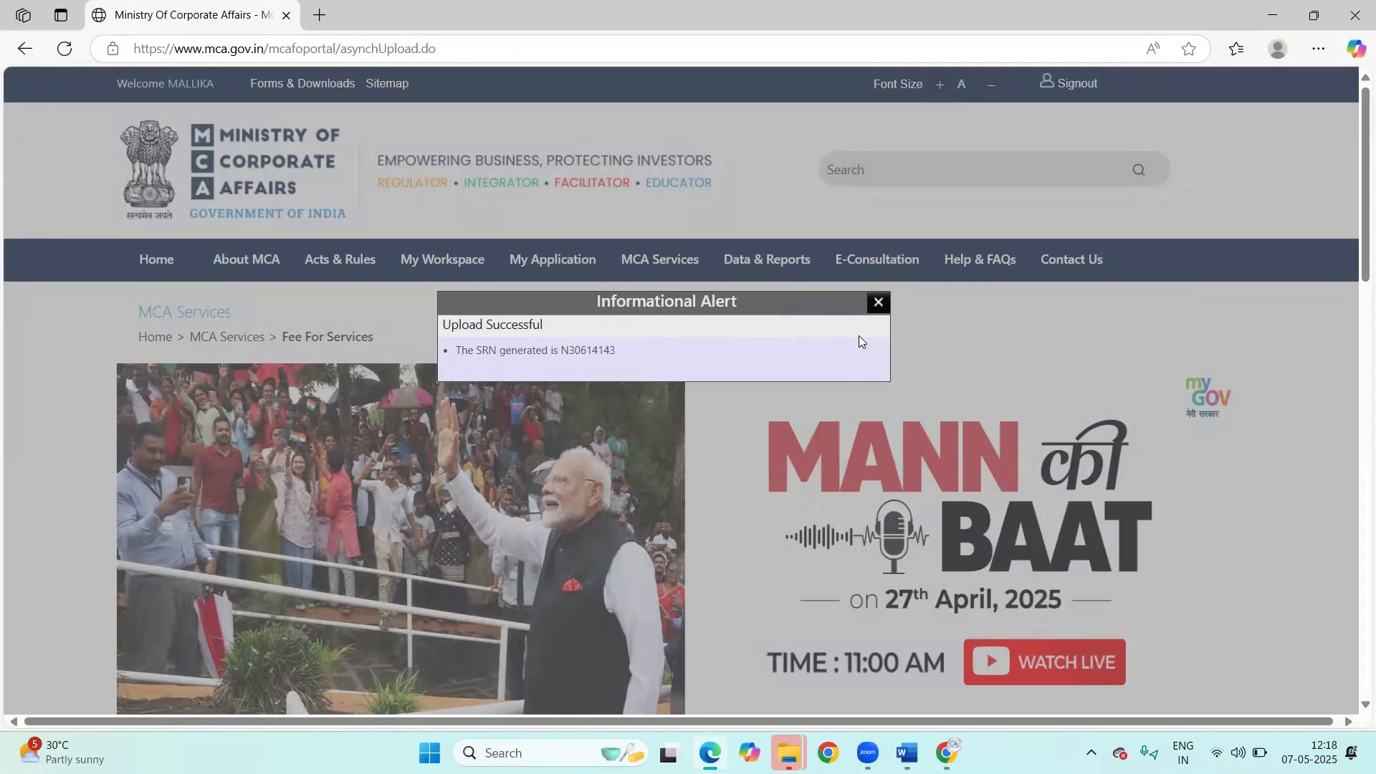
click(879, 302)
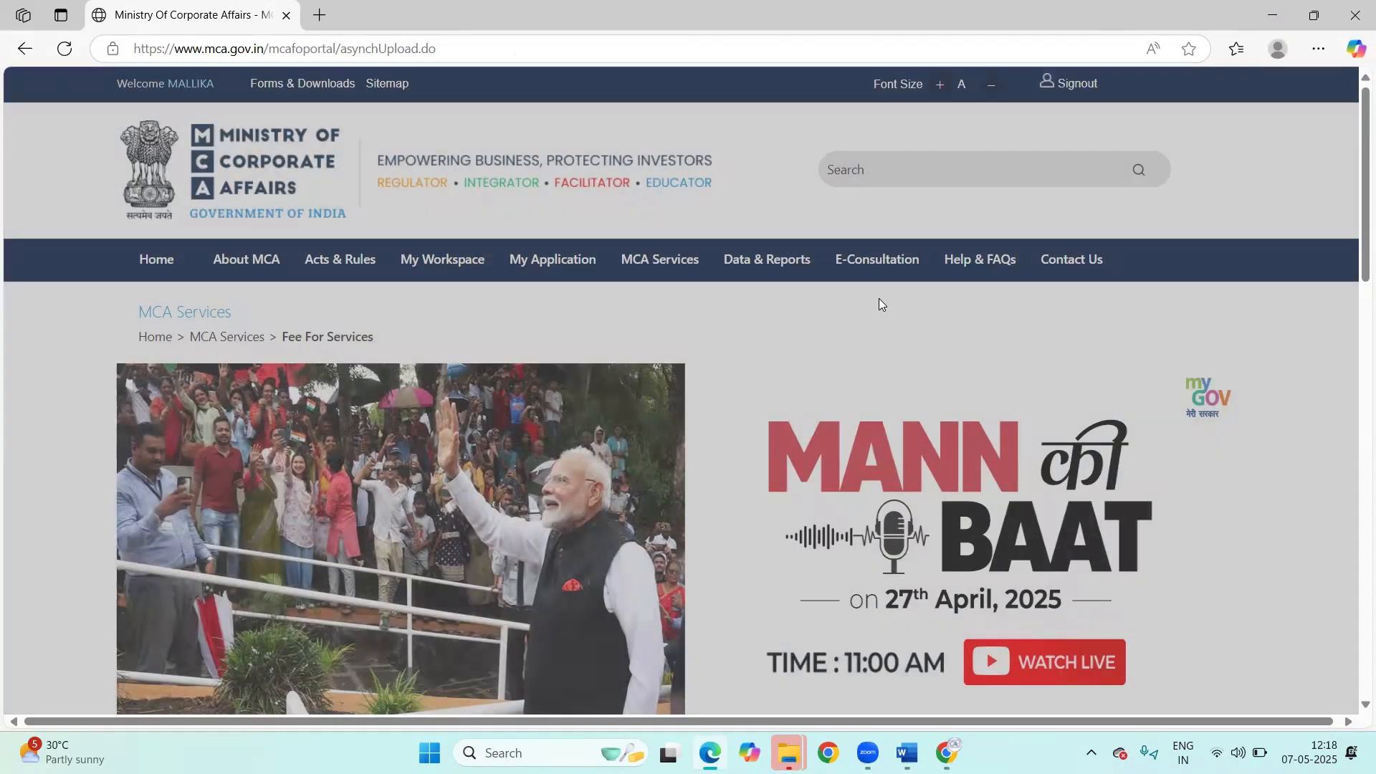
- Finish the Fee For Services transaction for Form CSR-1 to generate its acknowledgement
scroll(559, 515, down, 5)
scroll(560, 514, down, 3)
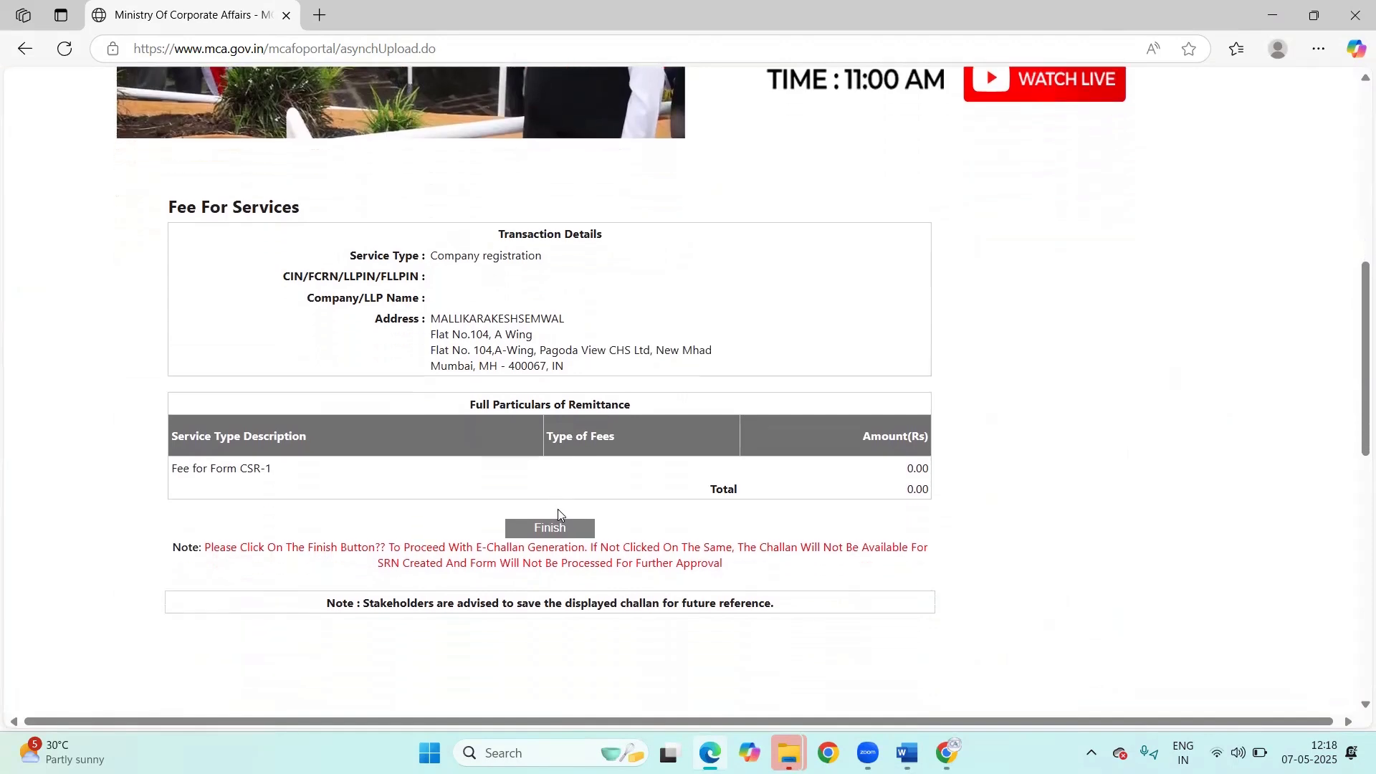
scroll(1029, 431, down, 1)
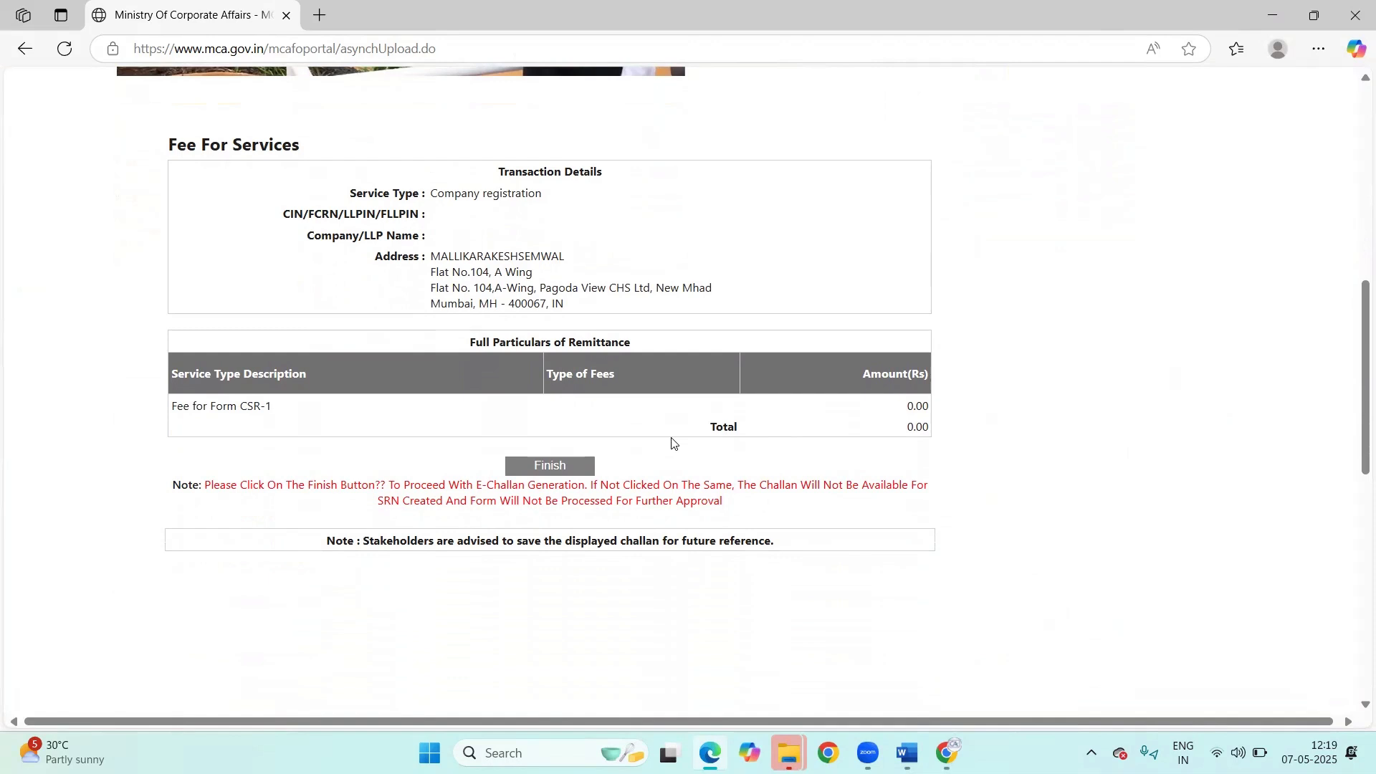
click(553, 467)
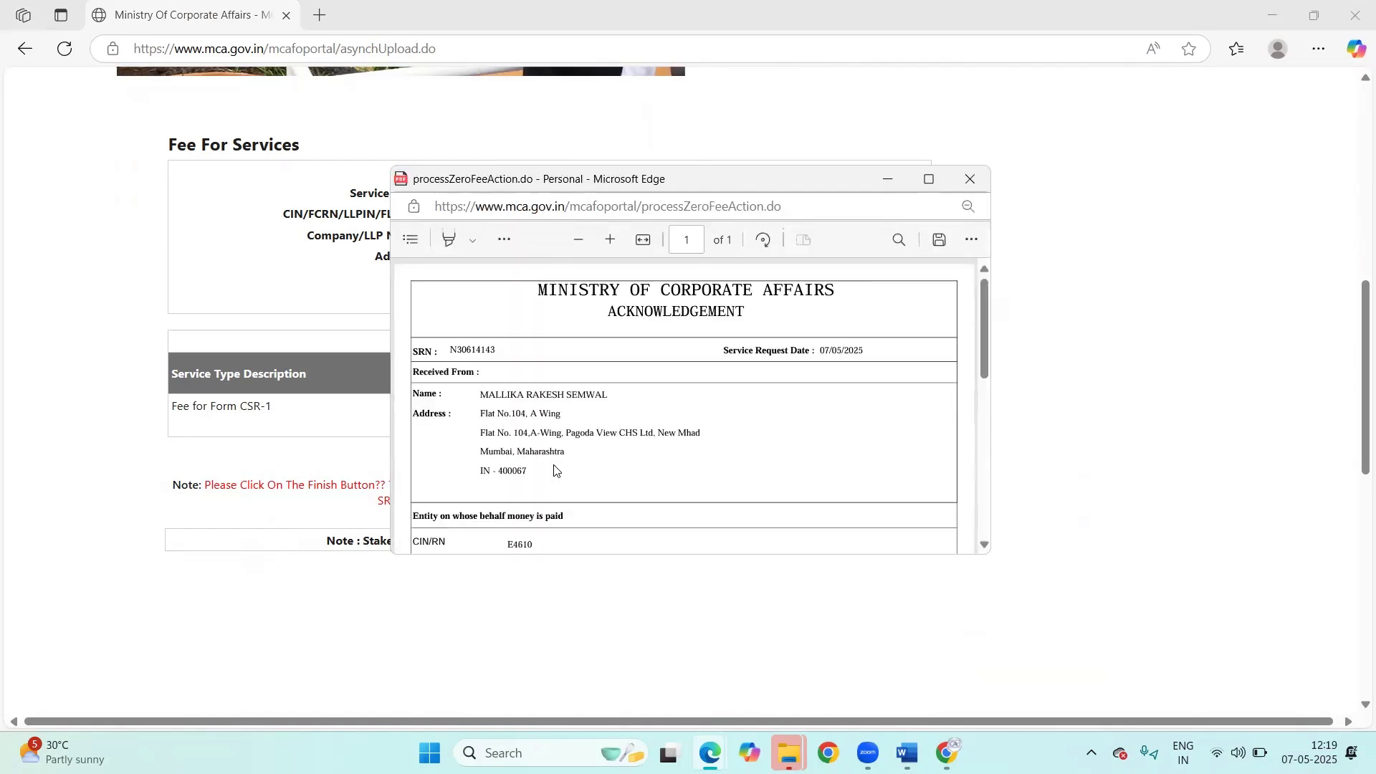
- Enlarge and review the acknowledgement, and try to save it as processZeroFeeAction in the Signed Copy folder
click(929, 179)
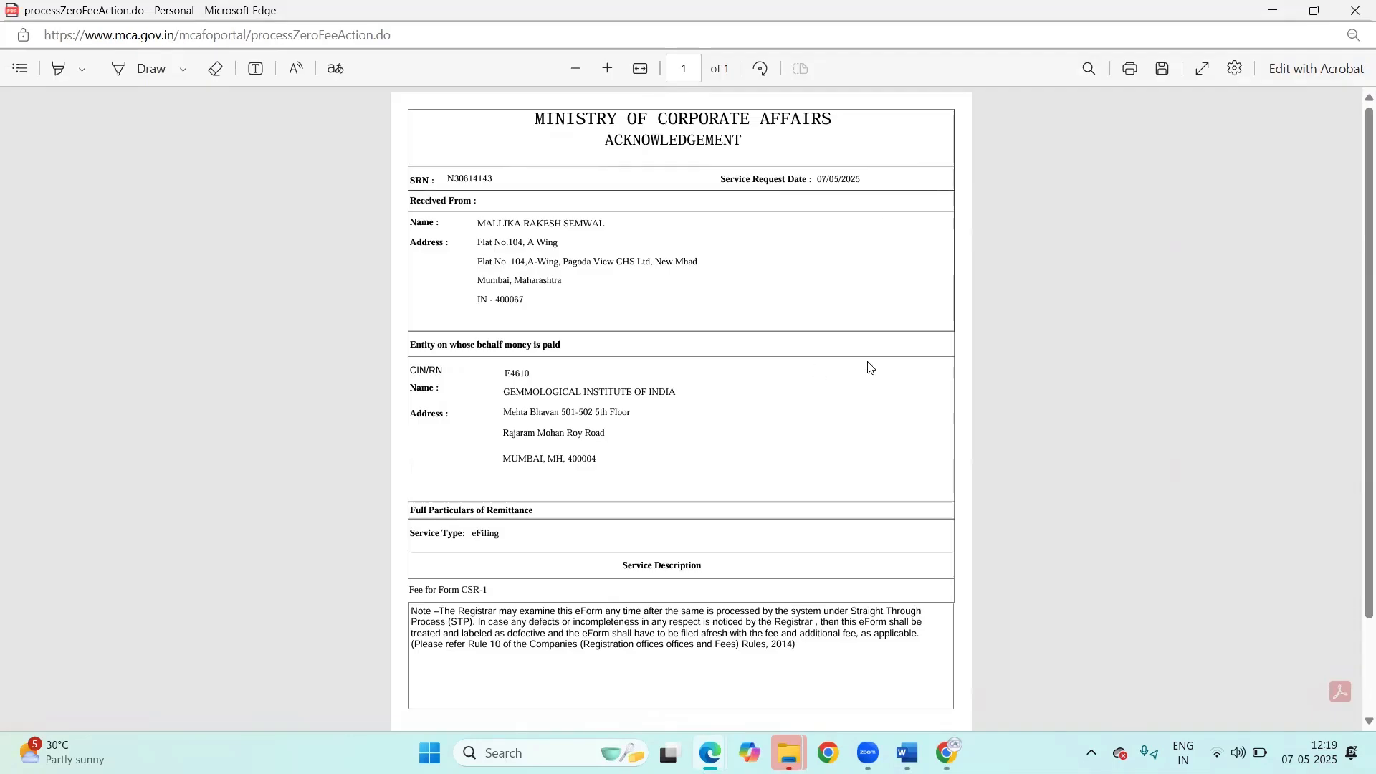
scroll(869, 367, down, 2)
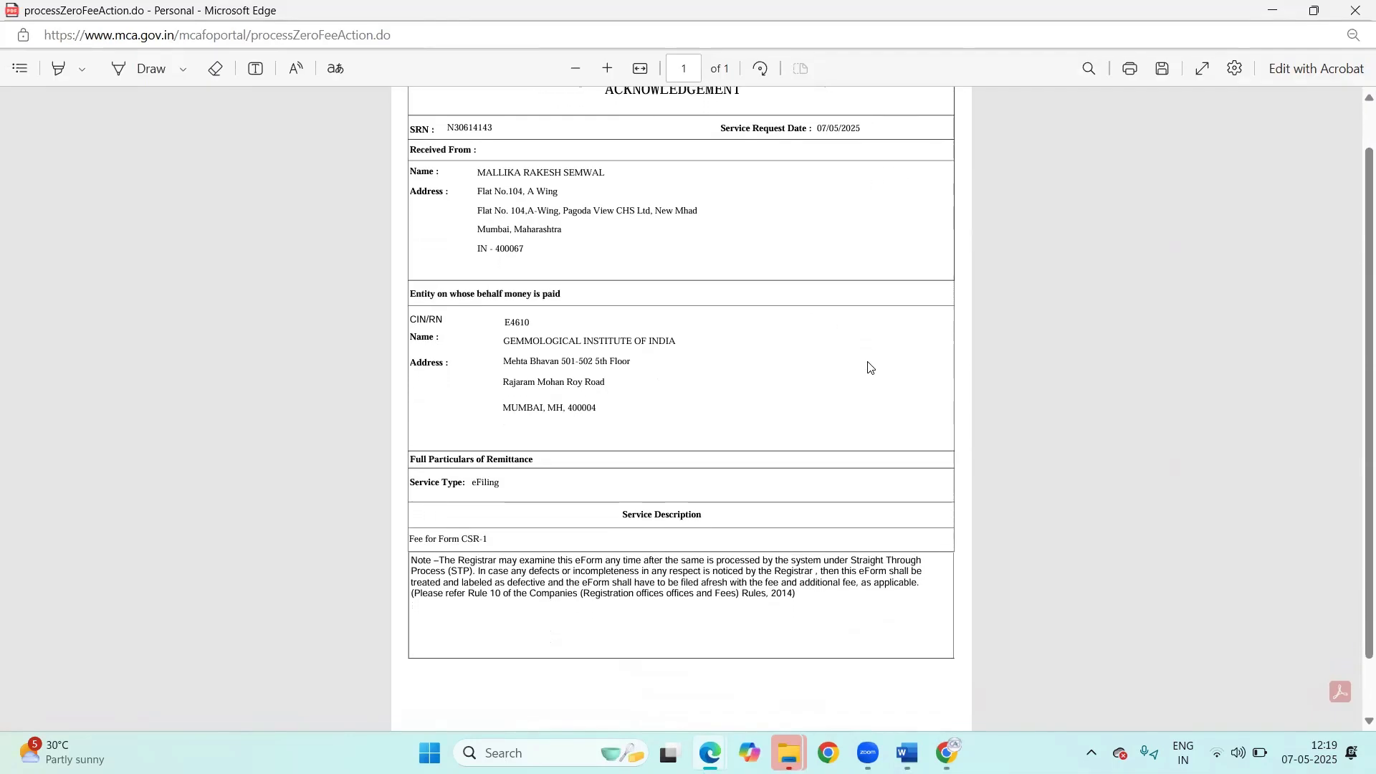
scroll(870, 367, down, 2)
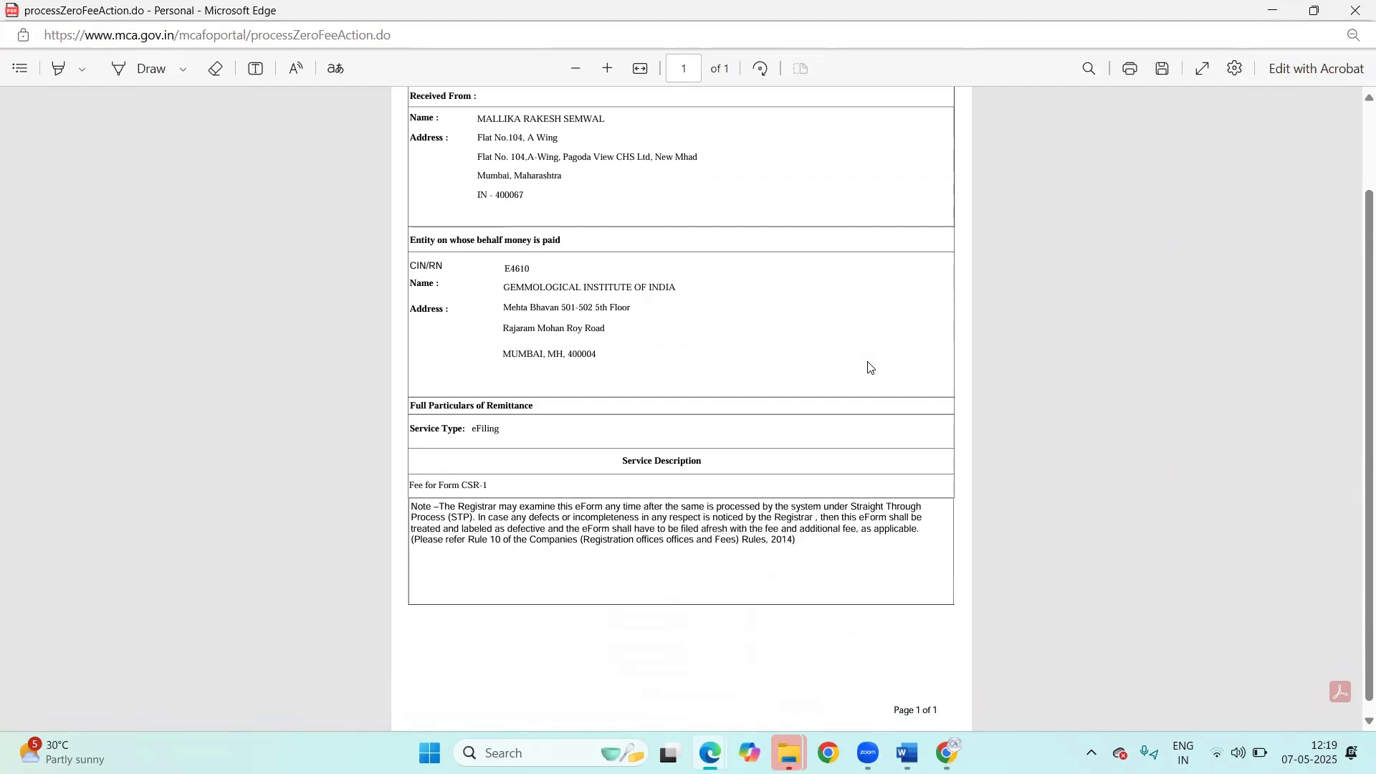
scroll(869, 367, up, 3)
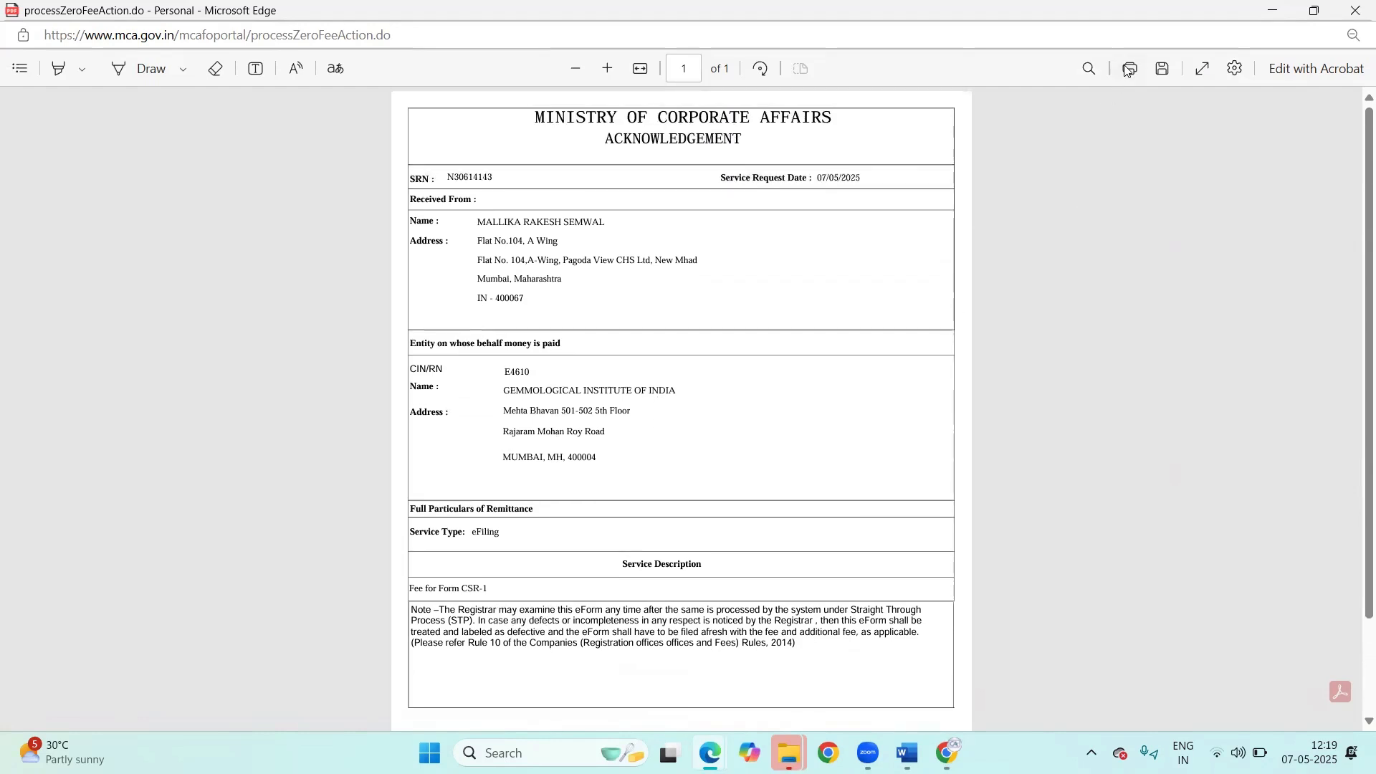
click(1162, 70)
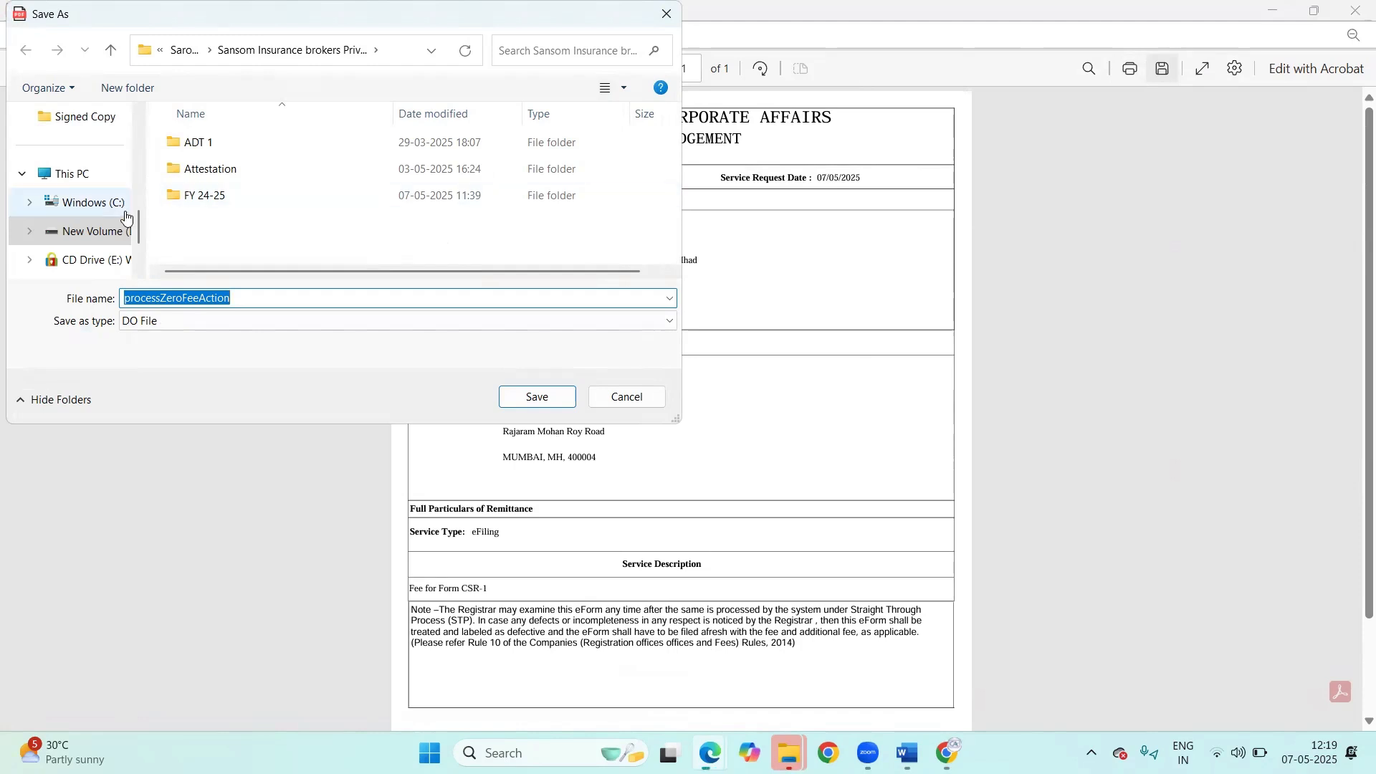
click(95, 123)
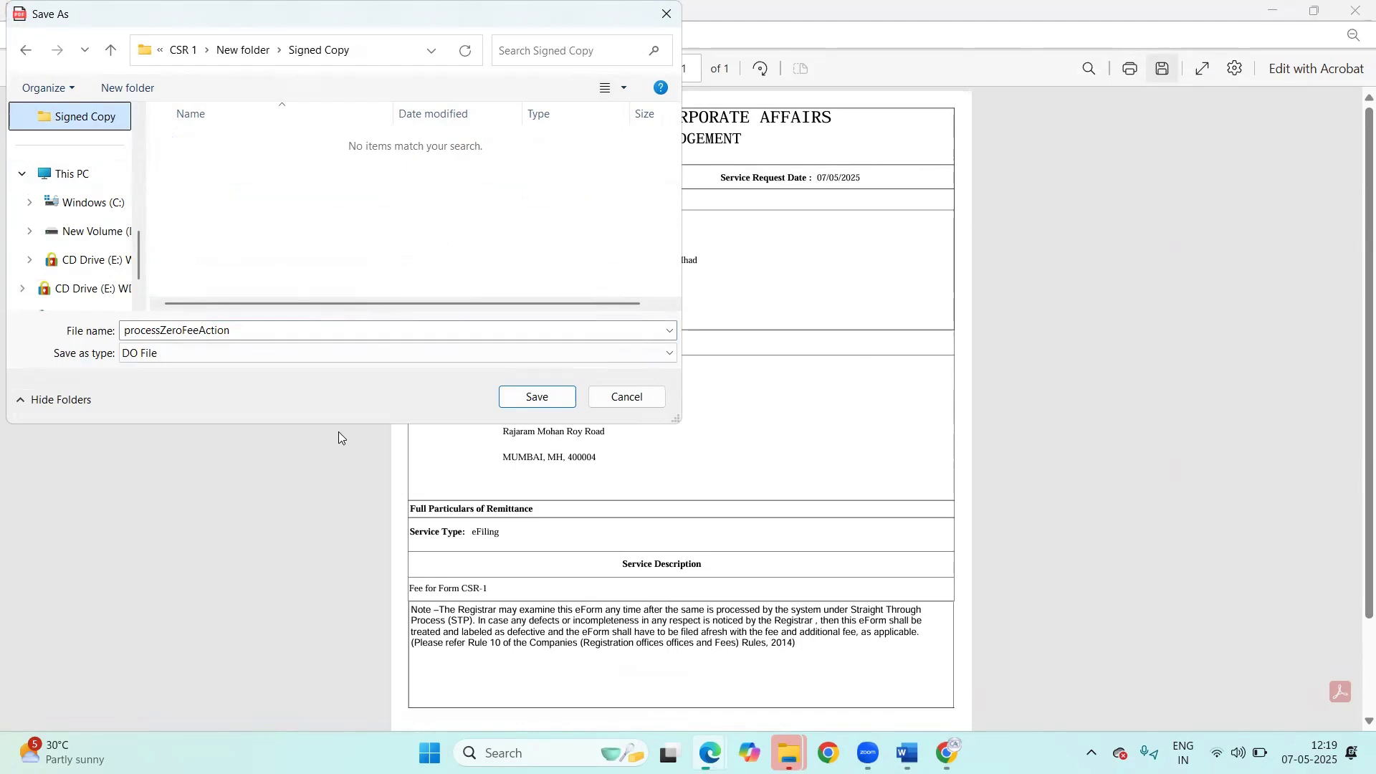
click(517, 395)
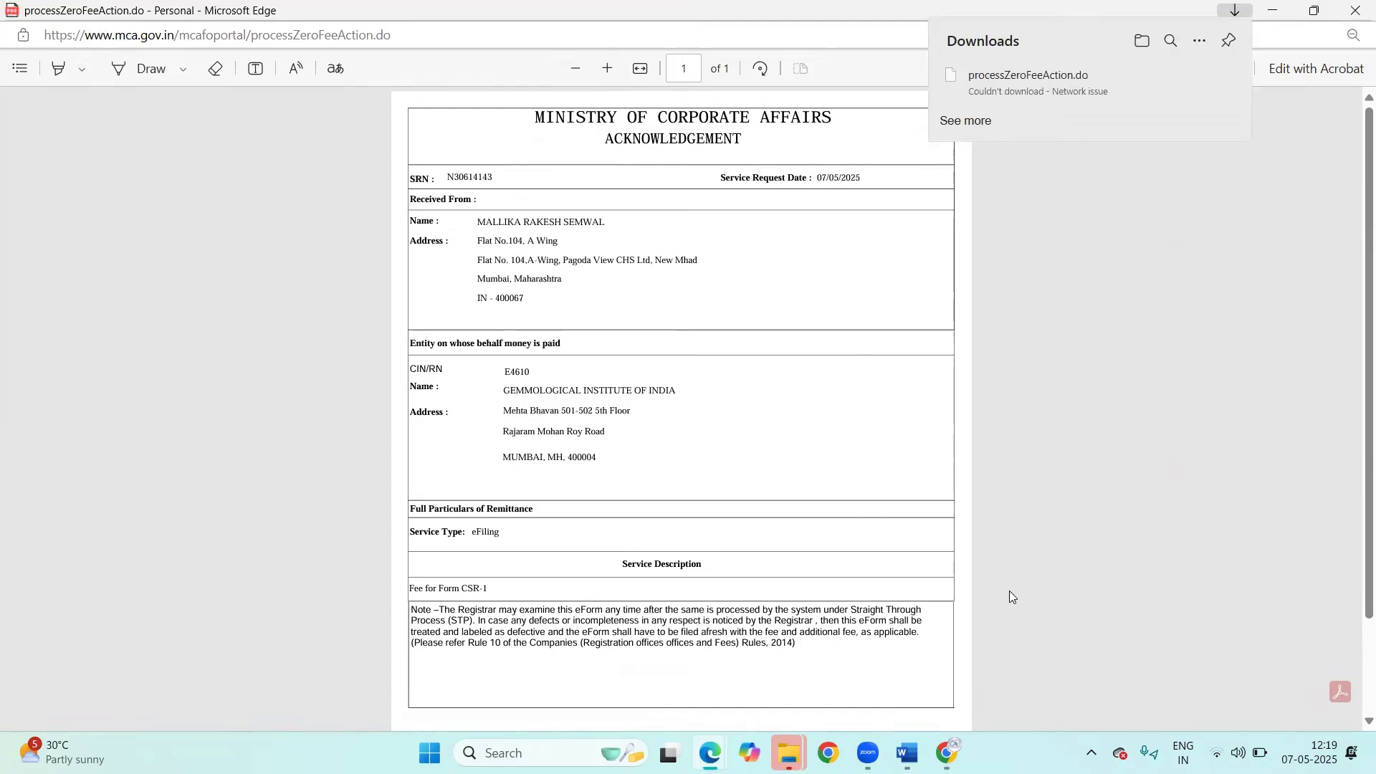
scroll(1076, 589, down, 1)
scroll(1076, 588, up, 1)
- Return to the MCA portal and open the Track SRN / Transaction Status page under MCA Services
key(alt+Tab)
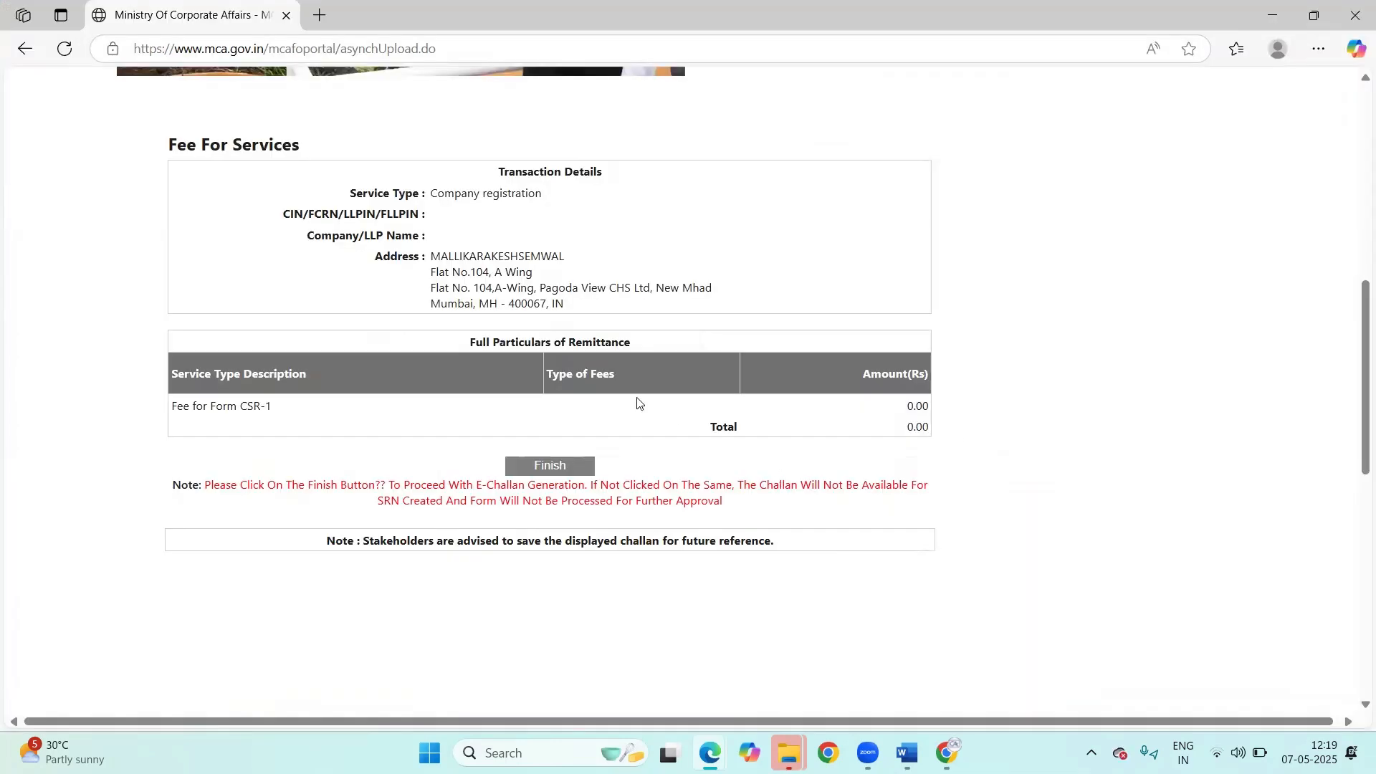
scroll(609, 329, up, 1)
scroll(609, 329, up, 3)
scroll(608, 328, down, 3)
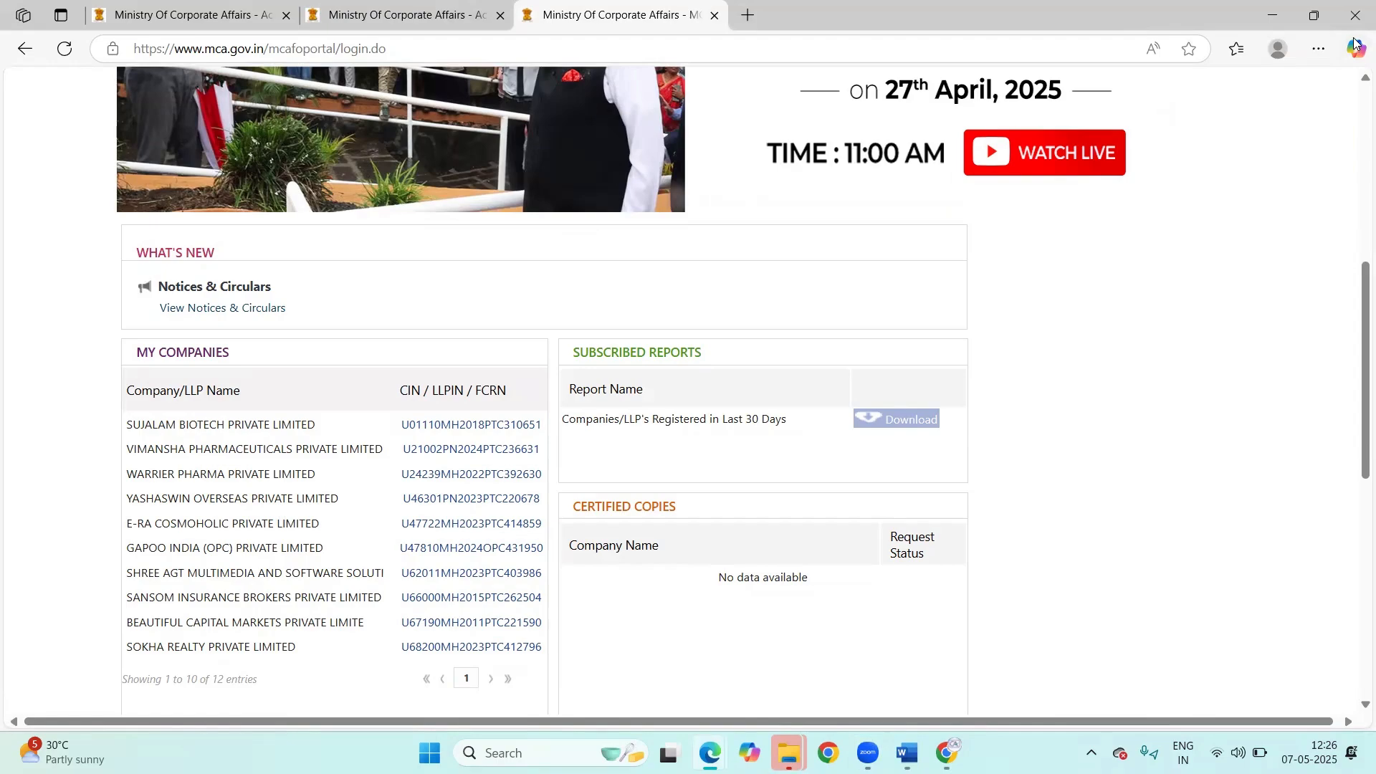
scroll(788, 315, up, 3)
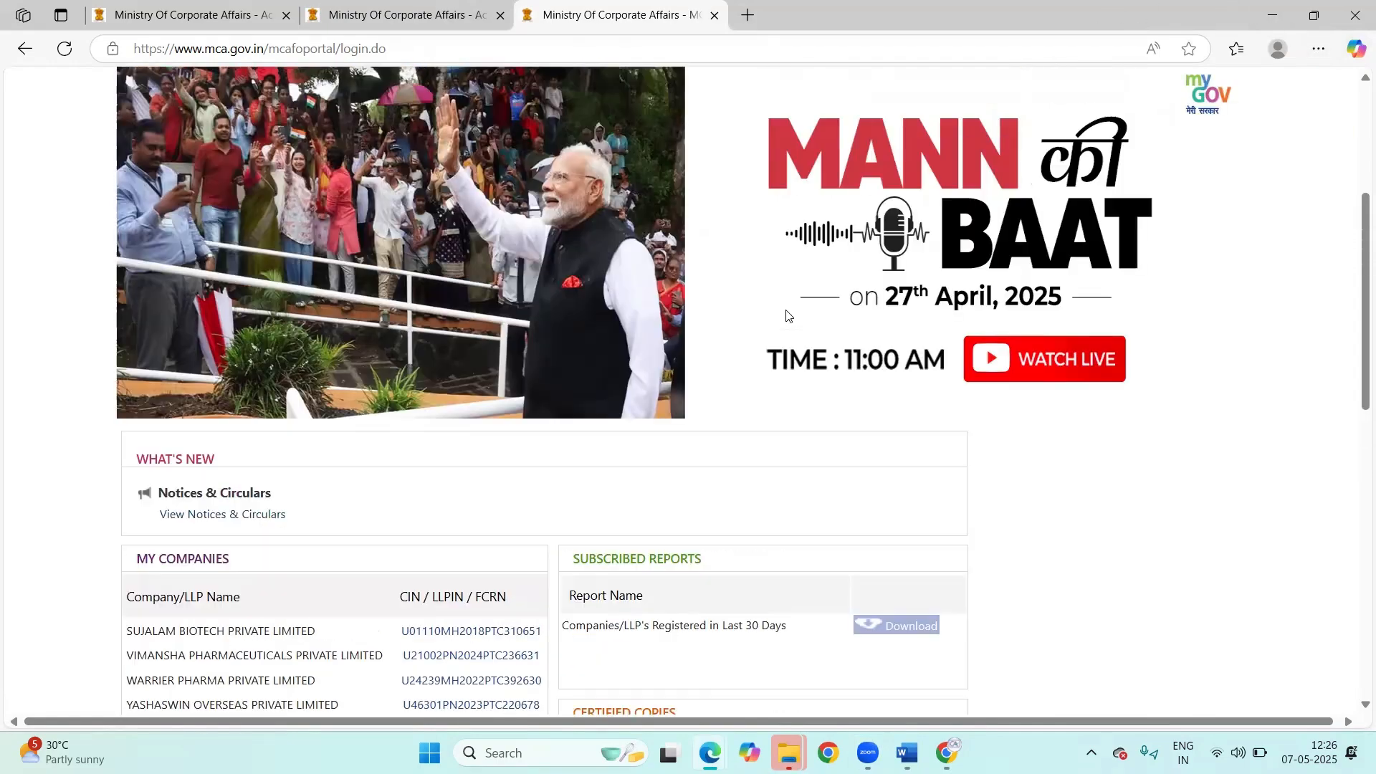
scroll(788, 315, up, 4)
mouse_move(682, 240)
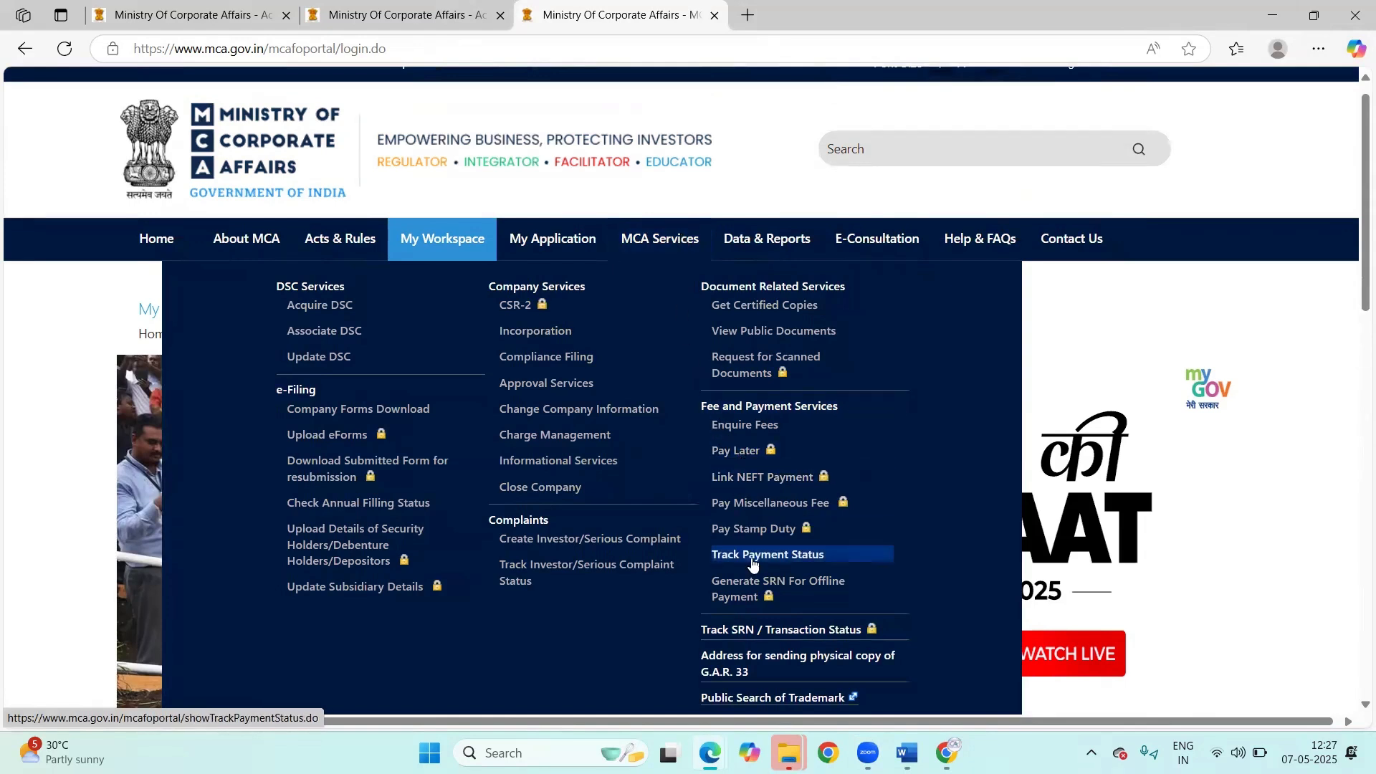
click(743, 635)
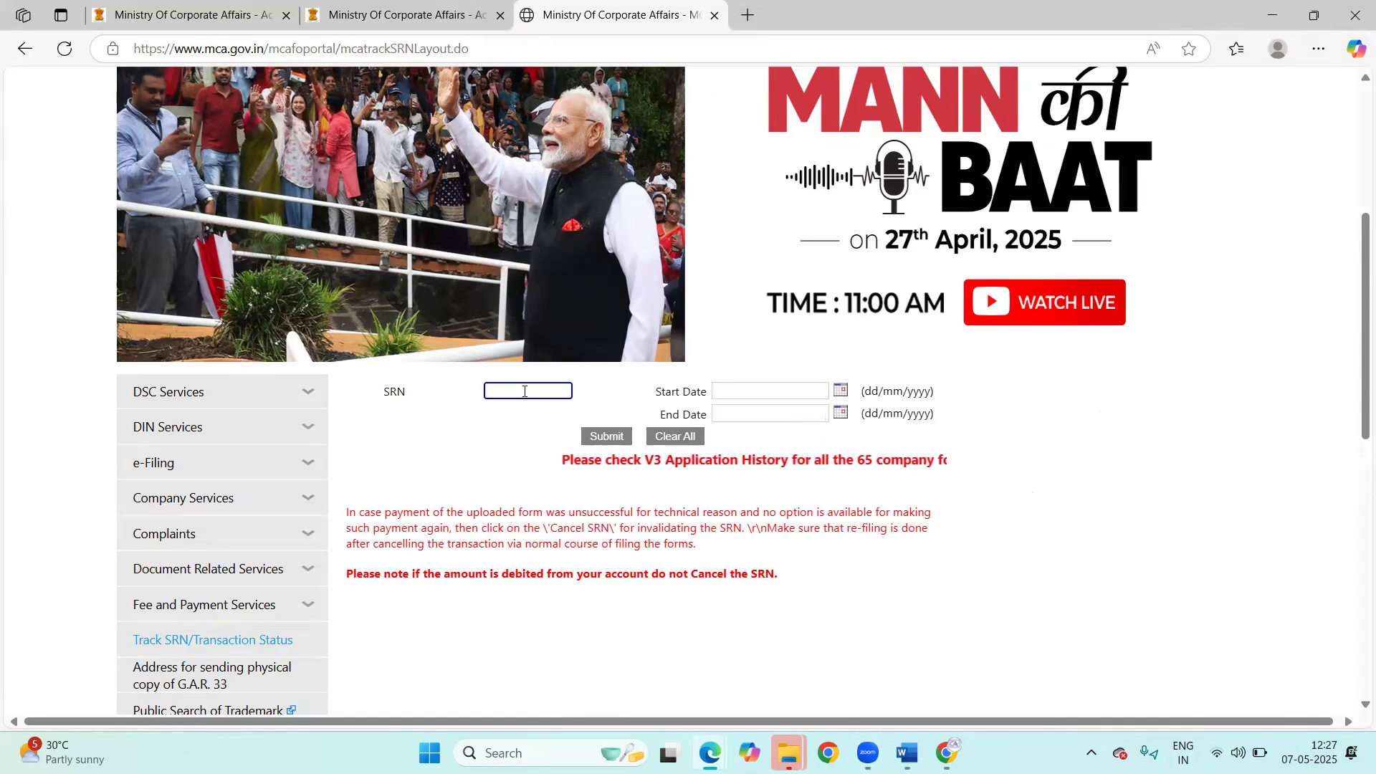
- Copy the SRN from the acknowledgement window into the SRN field and look up its transaction status
key(alt+Tab)
key(alt+Tab)
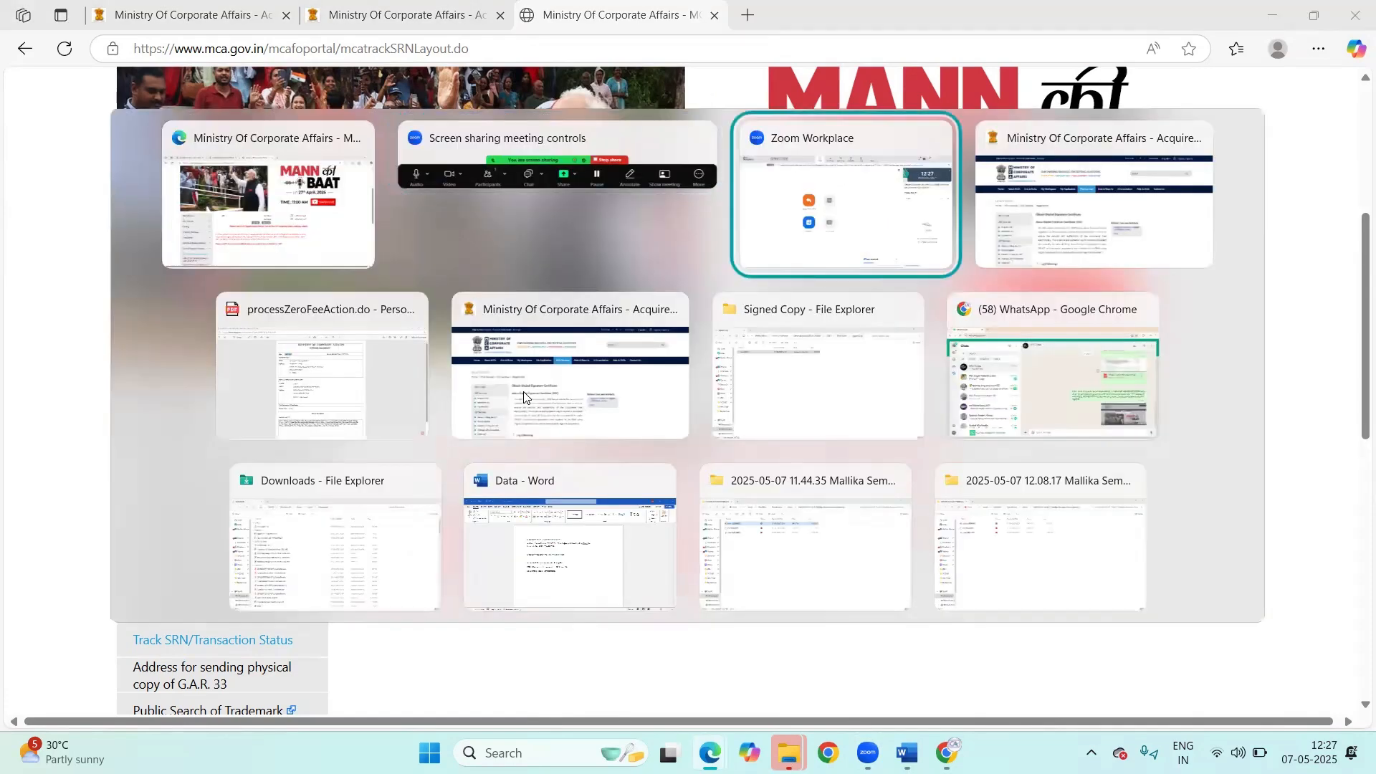
key(alt+Tab)
key(alt+Tab)
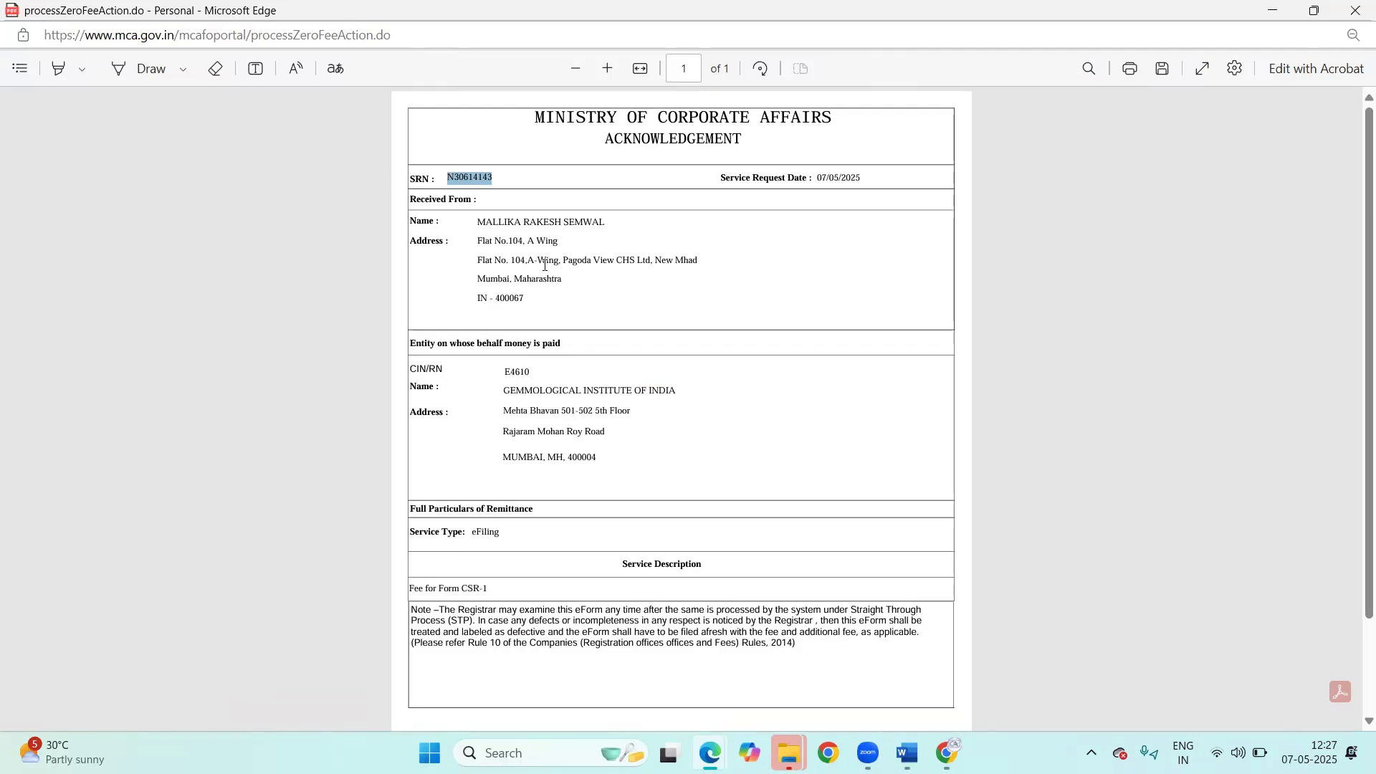
key(alt+Tab)
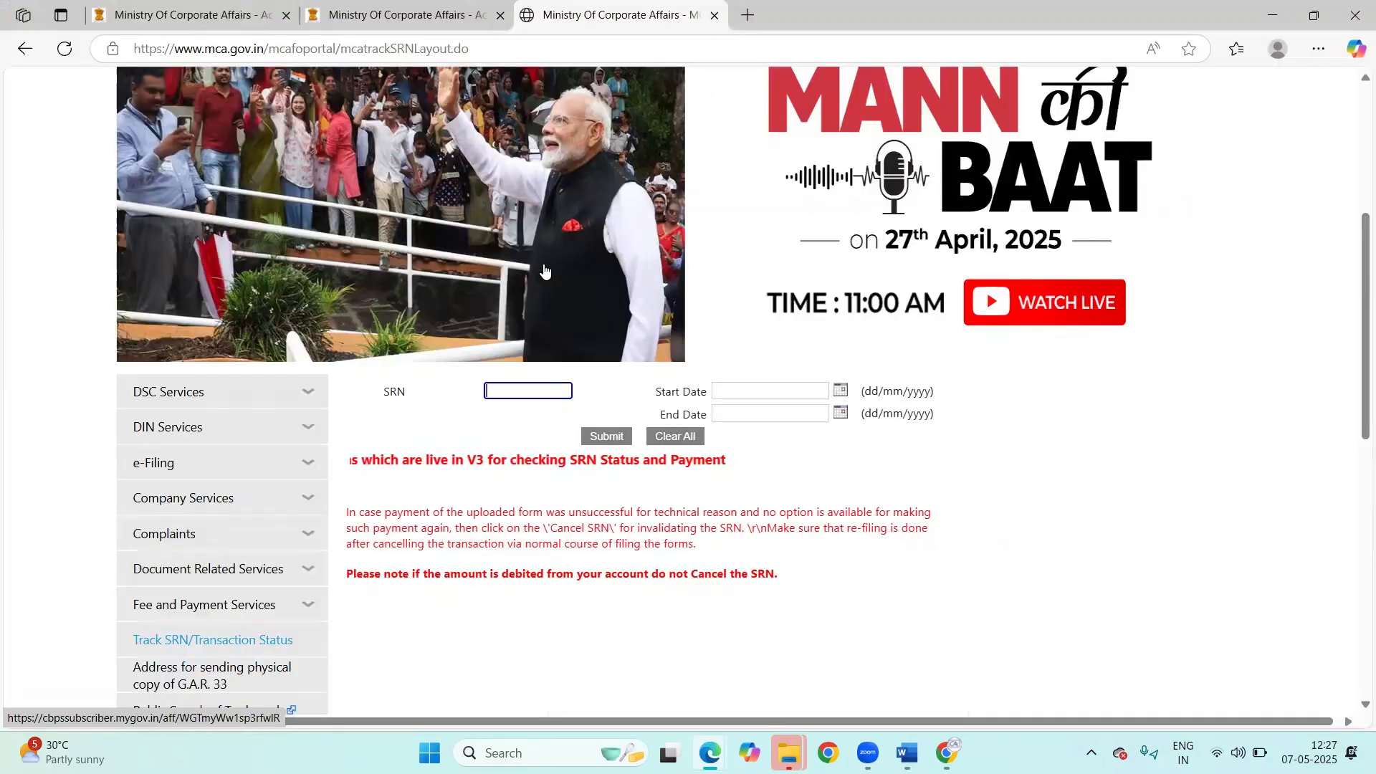
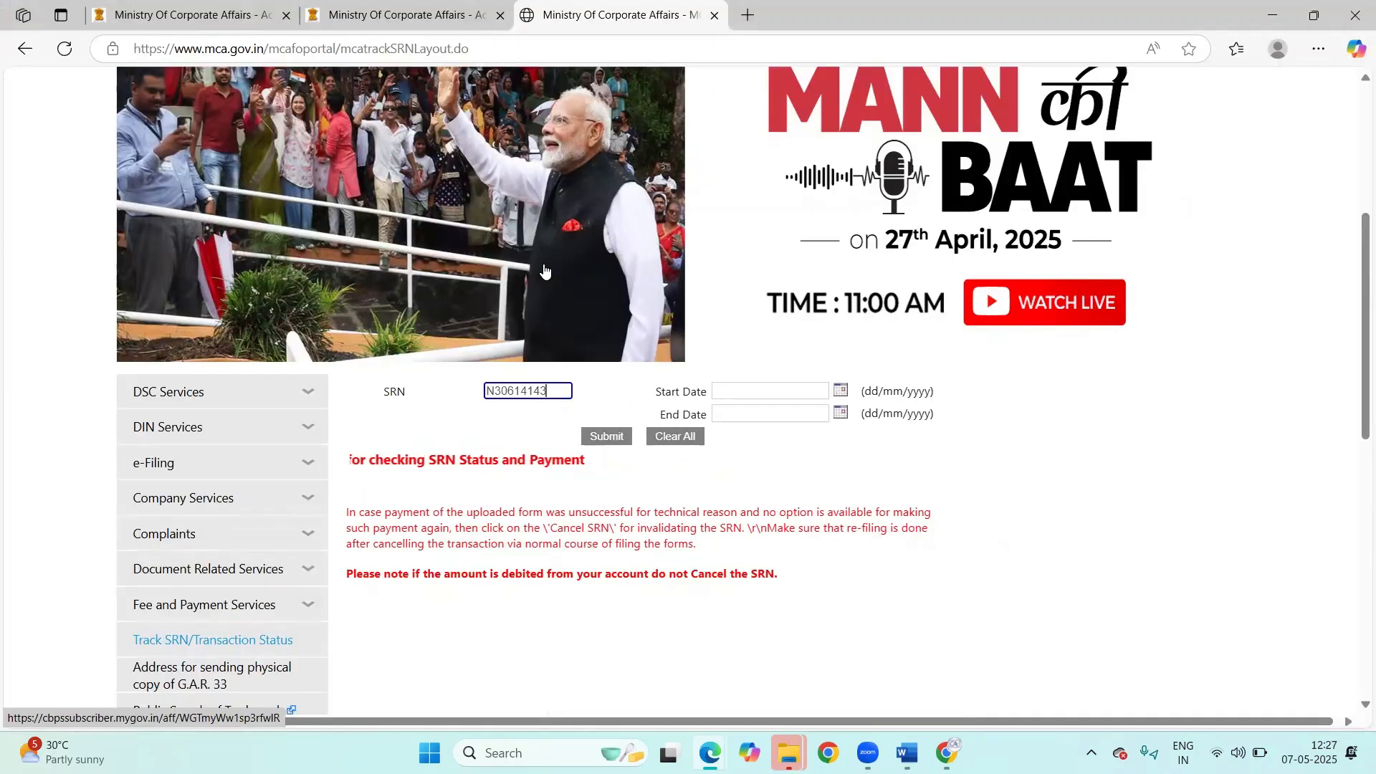
click(606, 437)
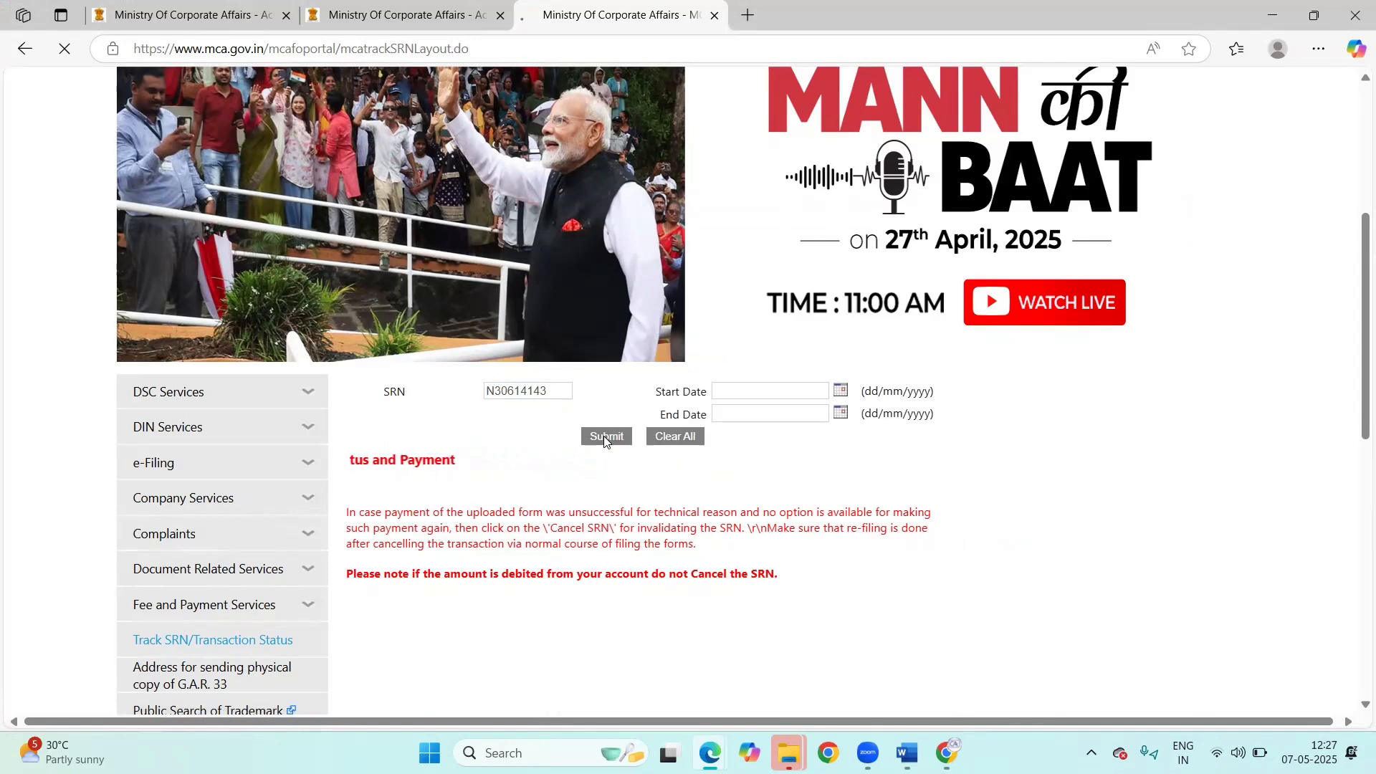
scroll(786, 537, down, 6)
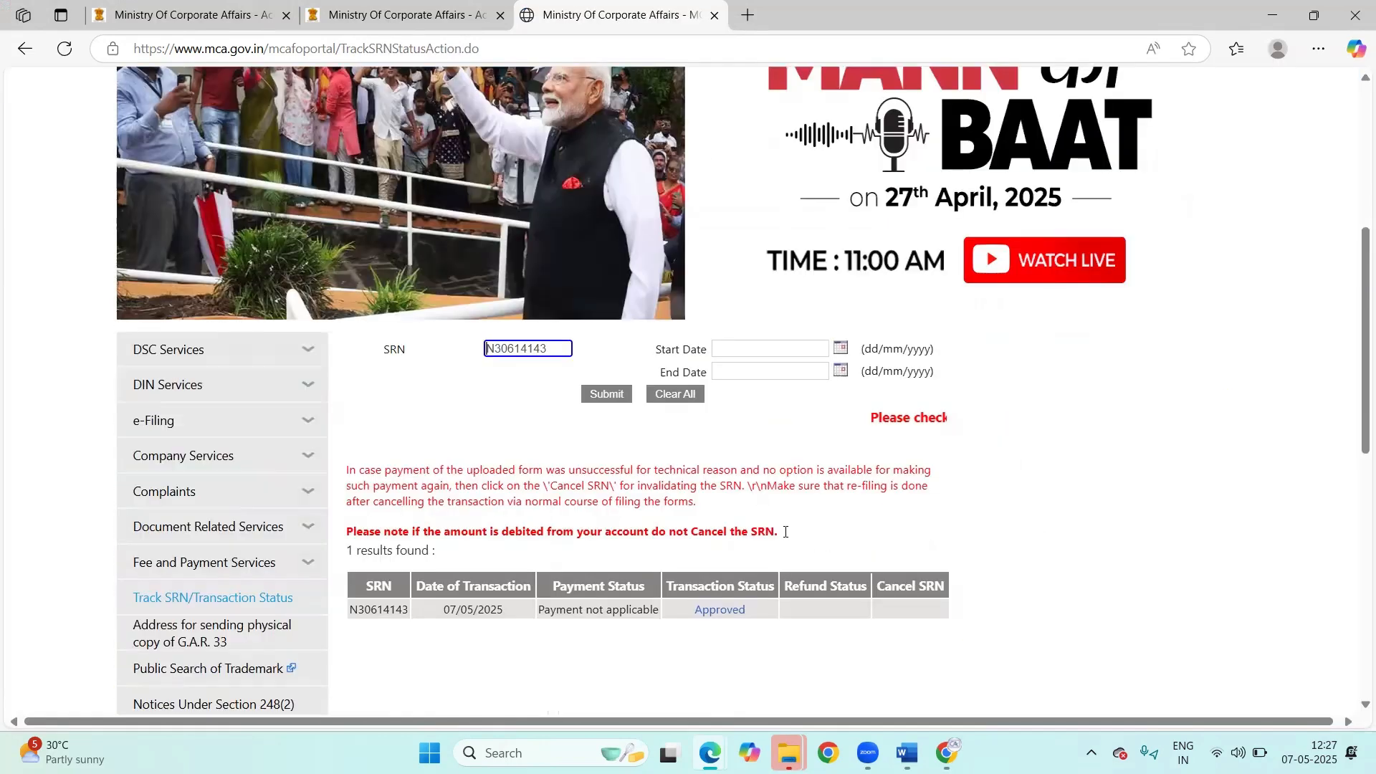